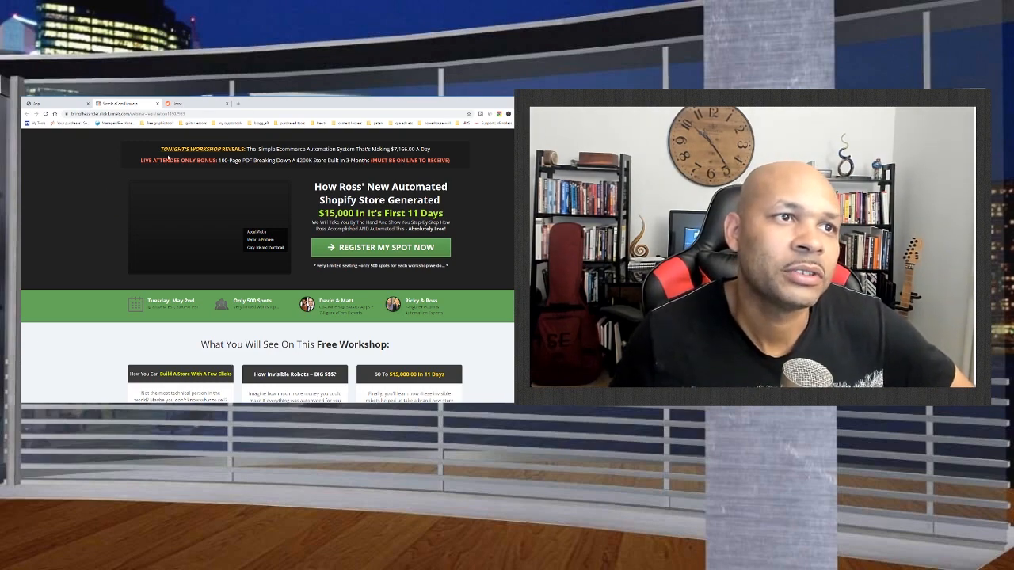
- Compare the original workshop registration page with its recreated FastPages version, checking the feature boxes and call-to-action areas
scroll(121, 184, down, 5)
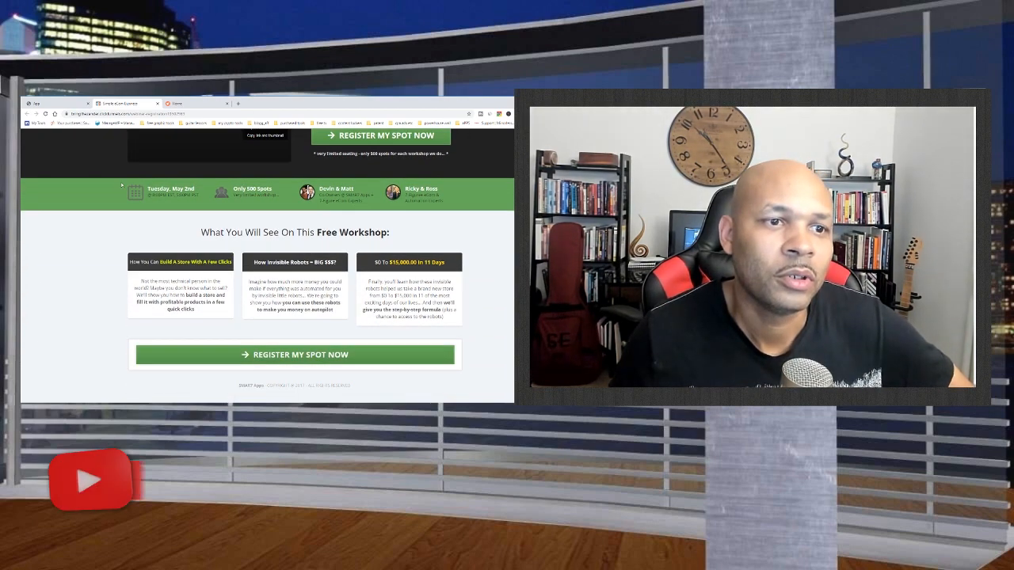
scroll(121, 185, up, 5)
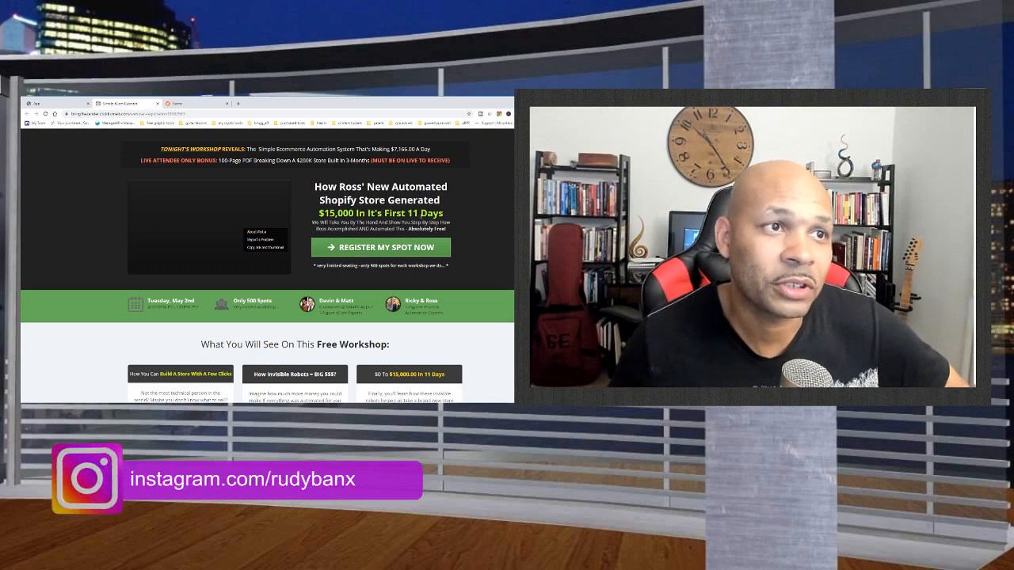
scroll(103, 226, down, 1)
scroll(103, 226, down, 2)
scroll(103, 226, up, 4)
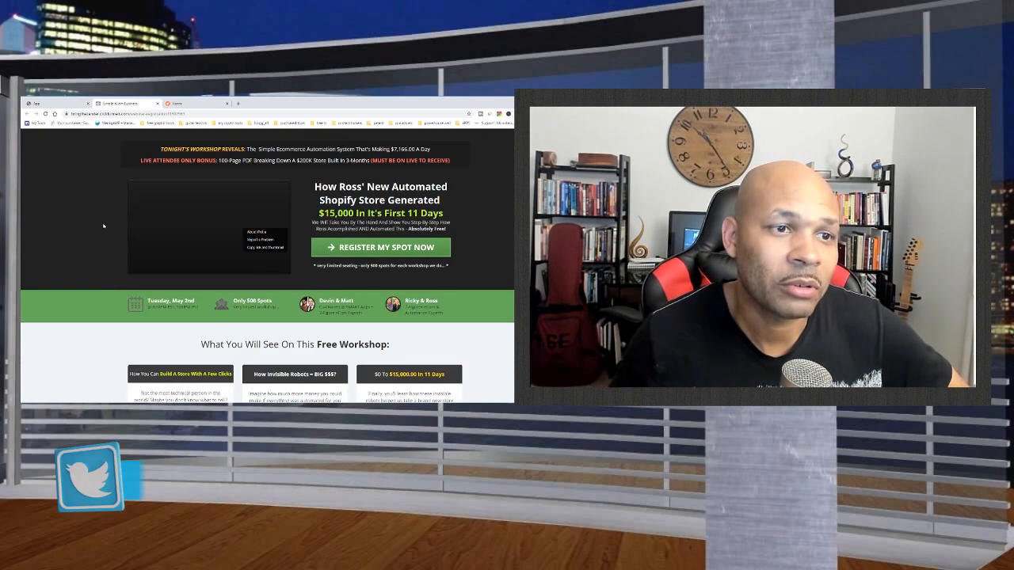
click(191, 103)
scroll(86, 188, down, 15)
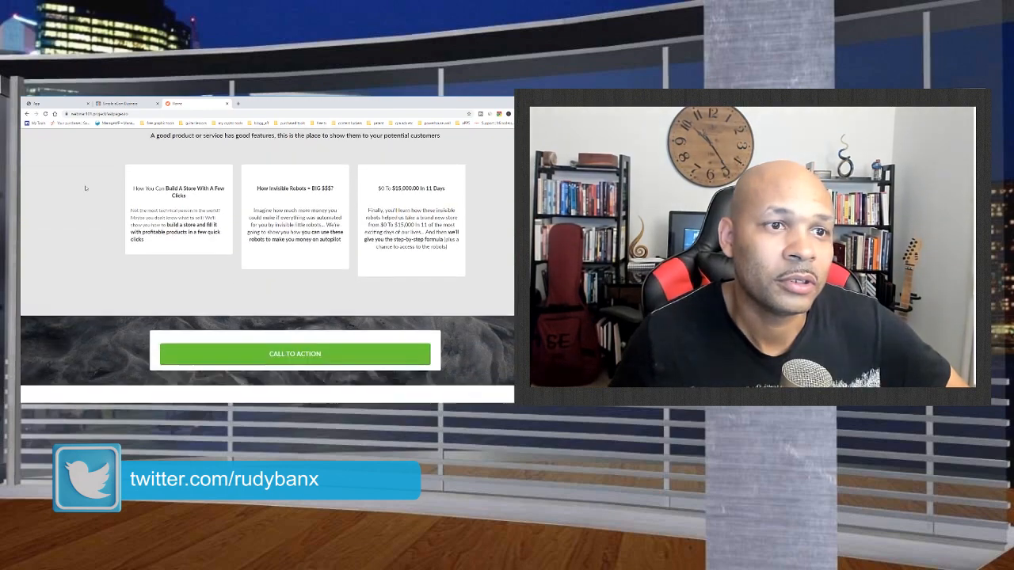
scroll(86, 188, up, 16)
click(116, 104)
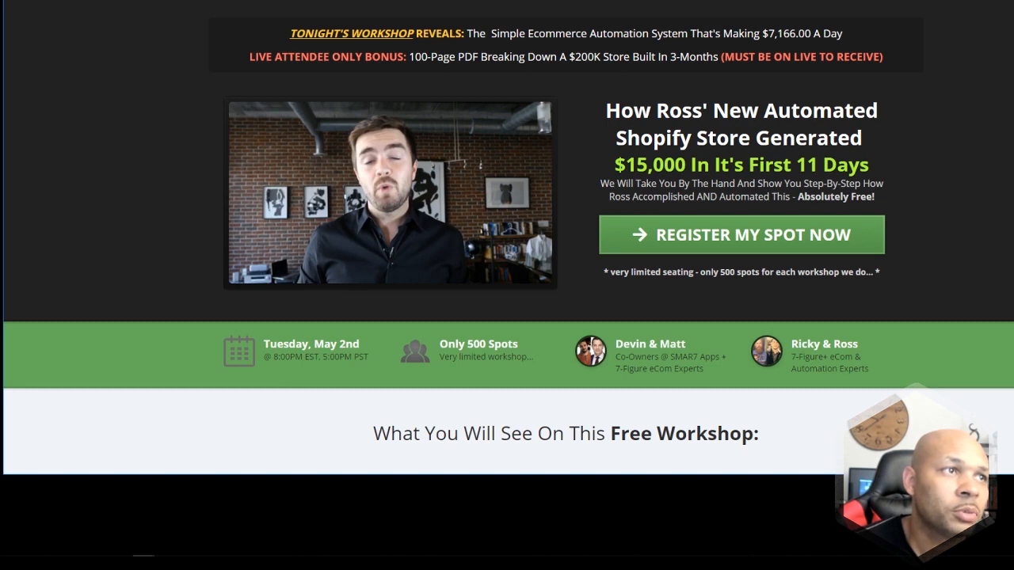
- Extend the browser window downward and review the original registration page's headline, video, green info bar and workshop boxes
mouse_move(367, 165)
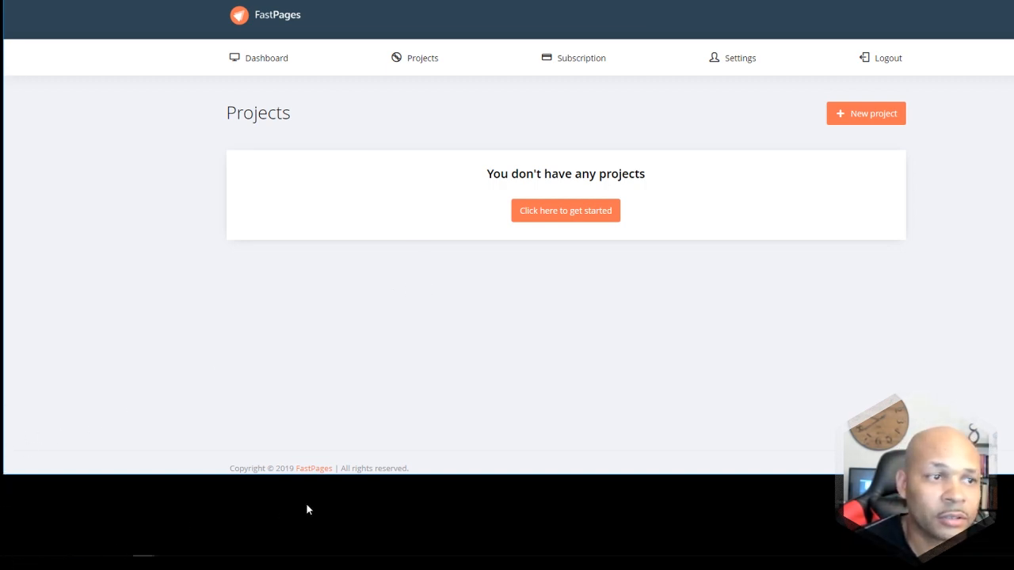
drag(376, 475, 365, 554)
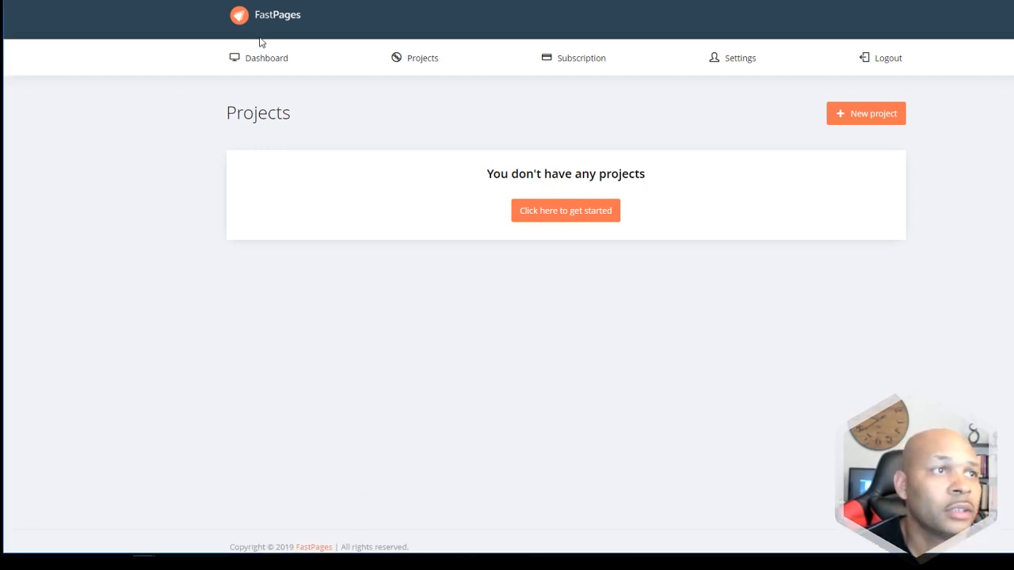
click(250, 1)
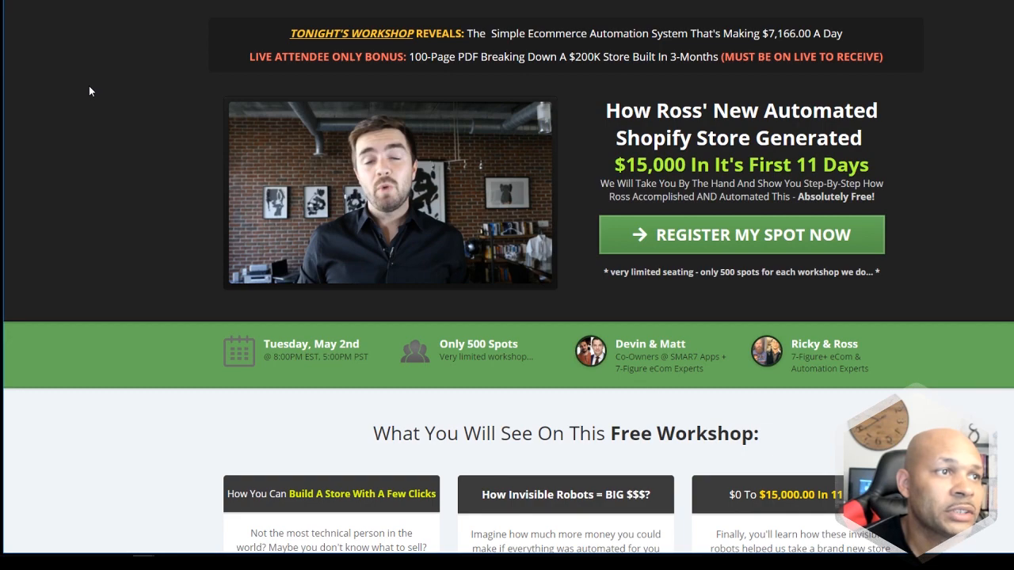
scroll(57, 396, down, 3)
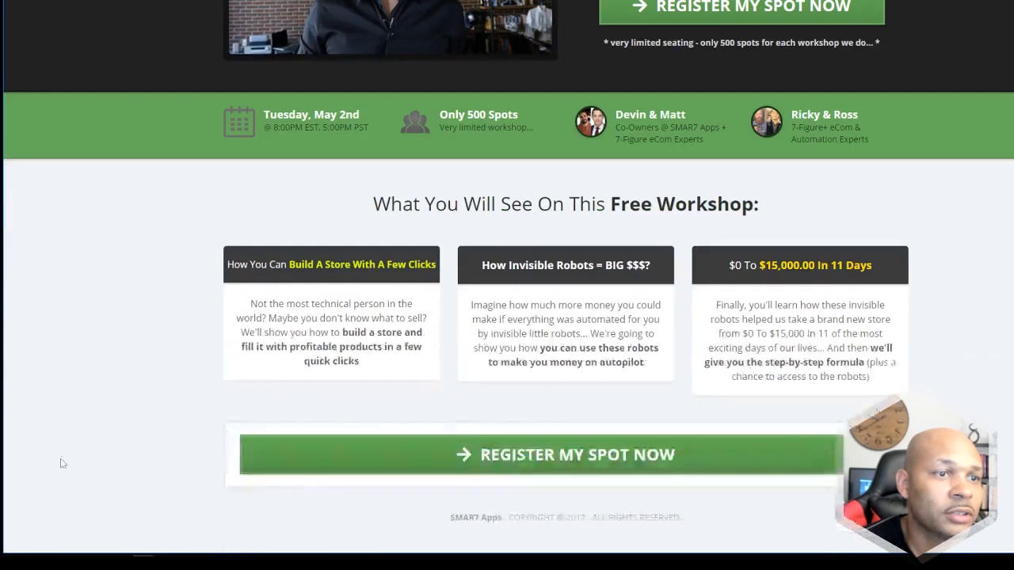
scroll(74, 361, up, 3)
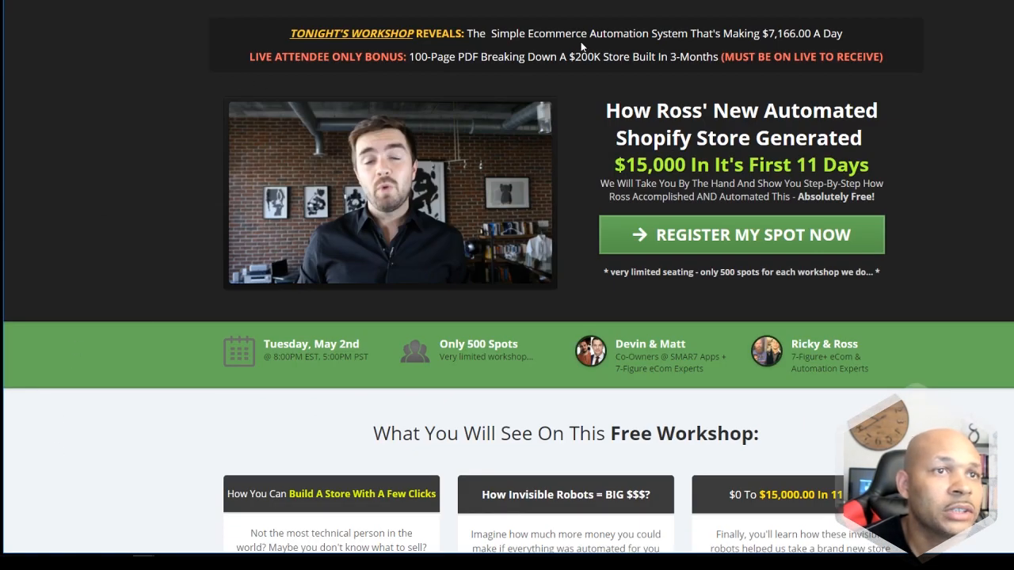
mouse_move(354, 203)
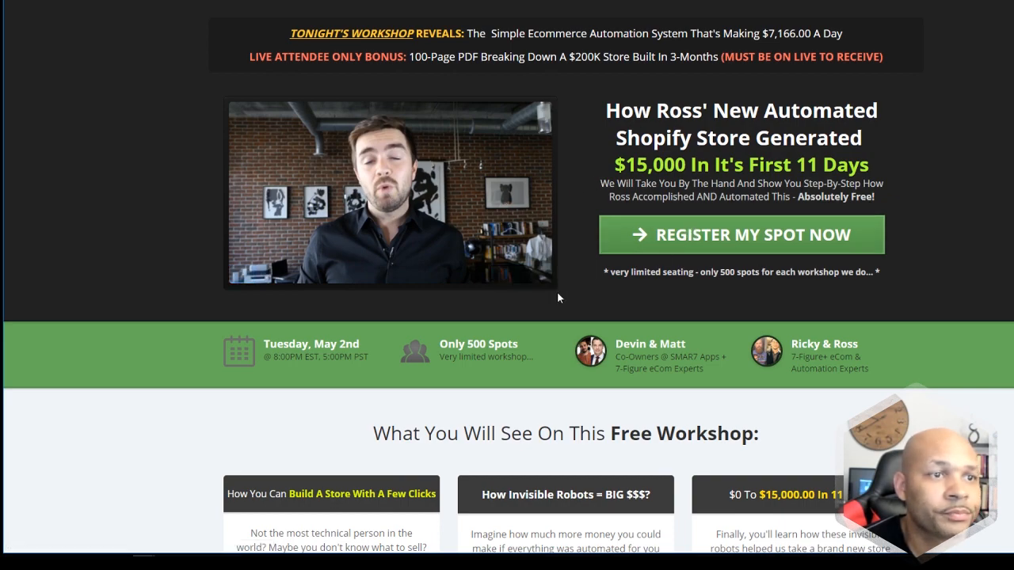
scroll(430, 362, down, 3)
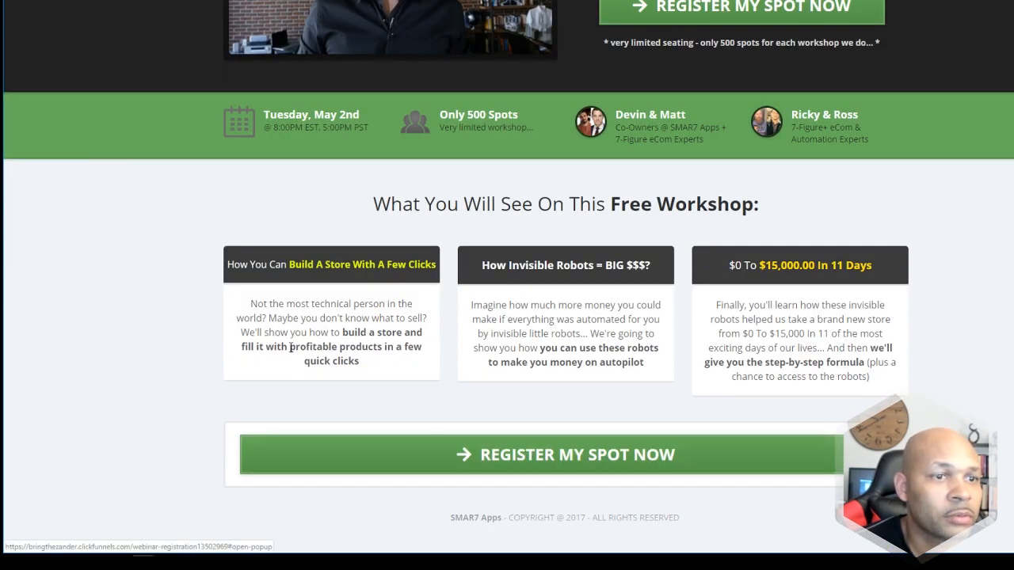
scroll(290, 357, up, 3)
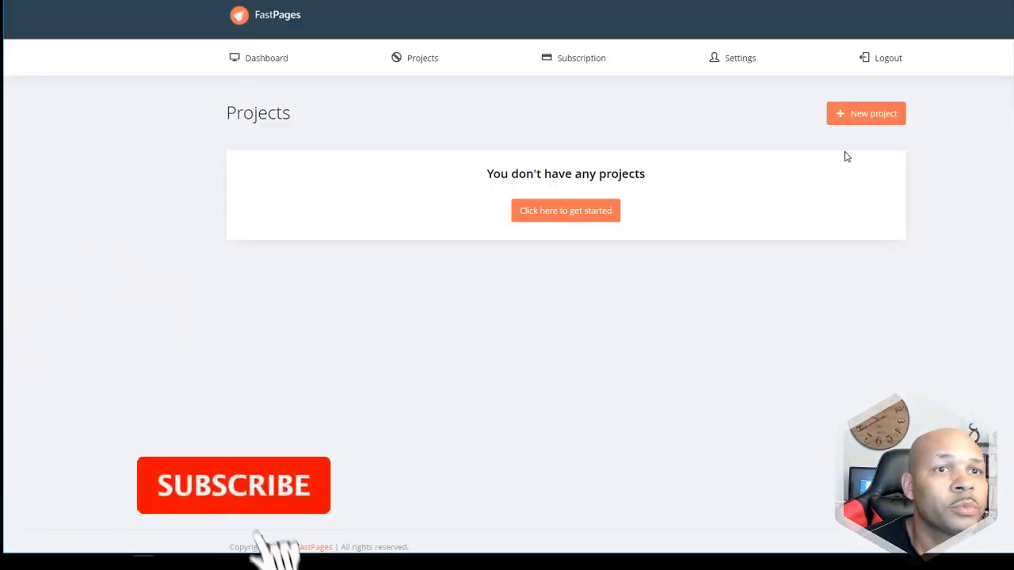
- Start a new FastPages project and look through the available campaign templates
click(859, 119)
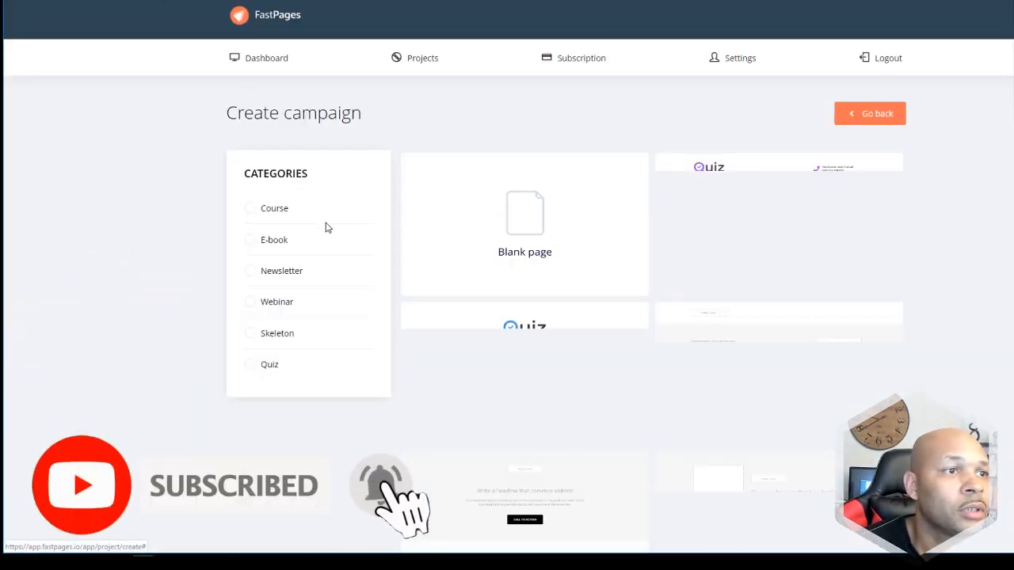
scroll(801, 240, down, 2)
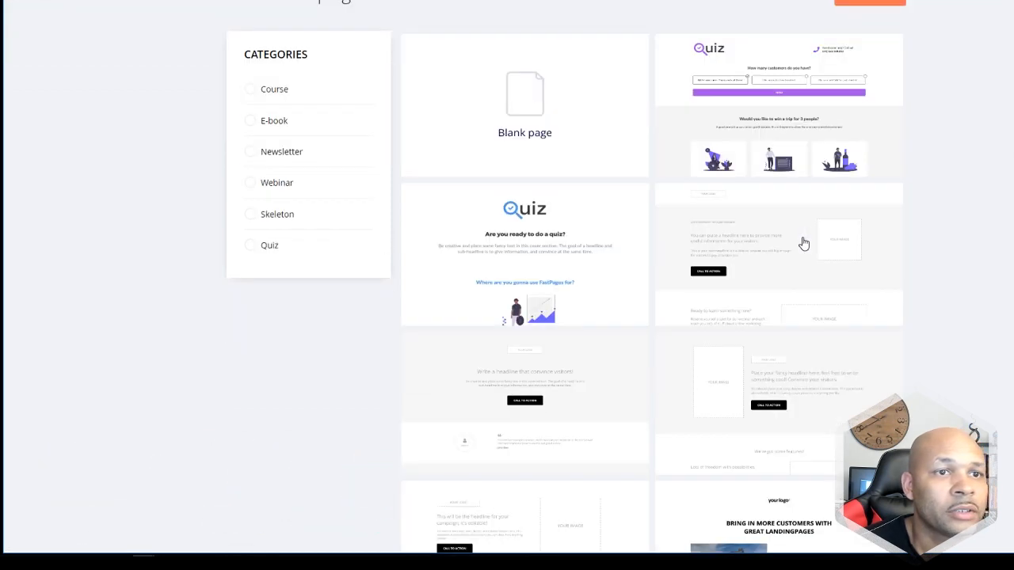
scroll(604, 255, down, 3)
scroll(595, 256, up, 3)
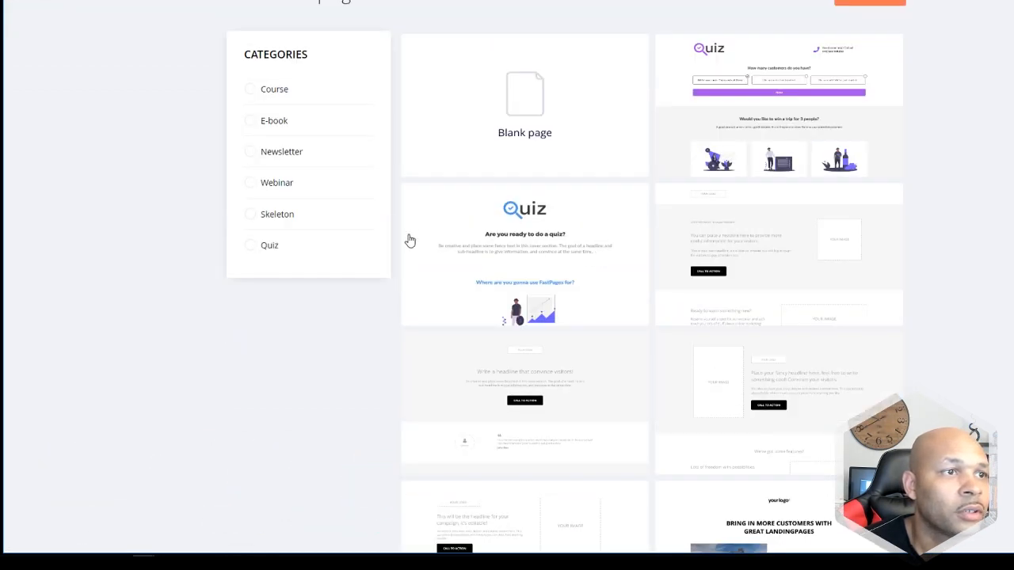
- Filter the campaign templates by the Webinar and Skeleton categories and look through them
click(282, 188)
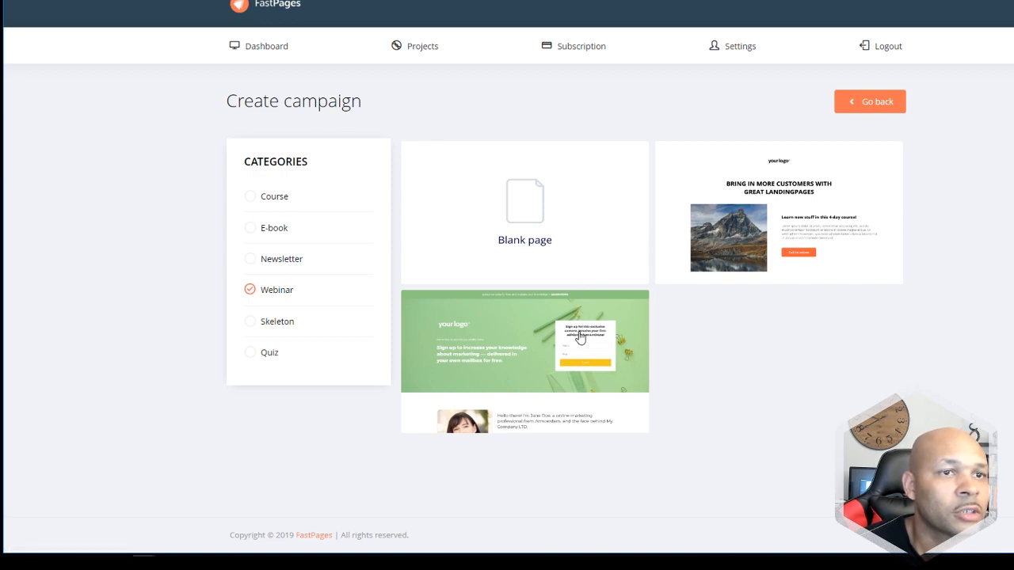
click(278, 323)
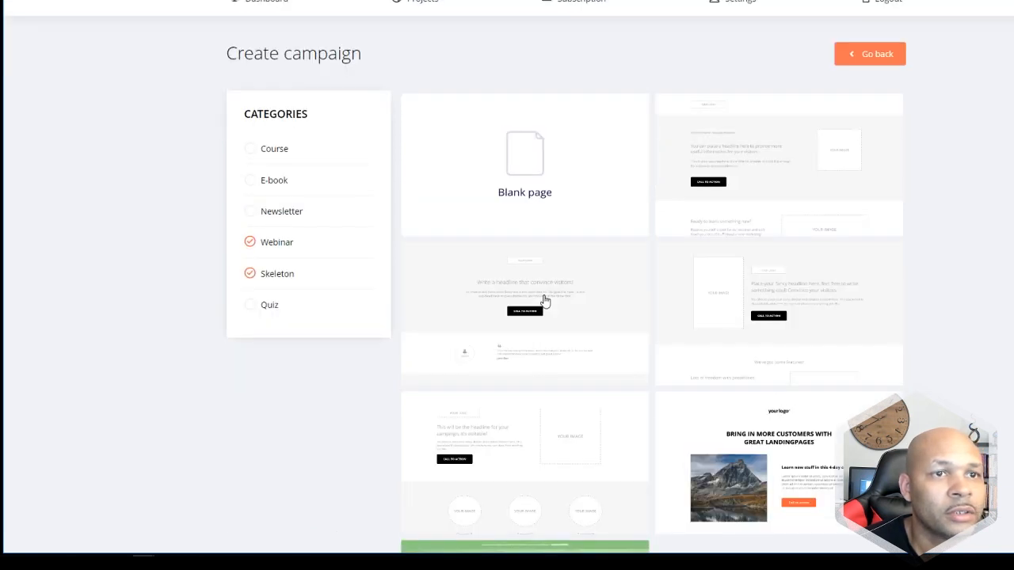
scroll(544, 301, down, 3)
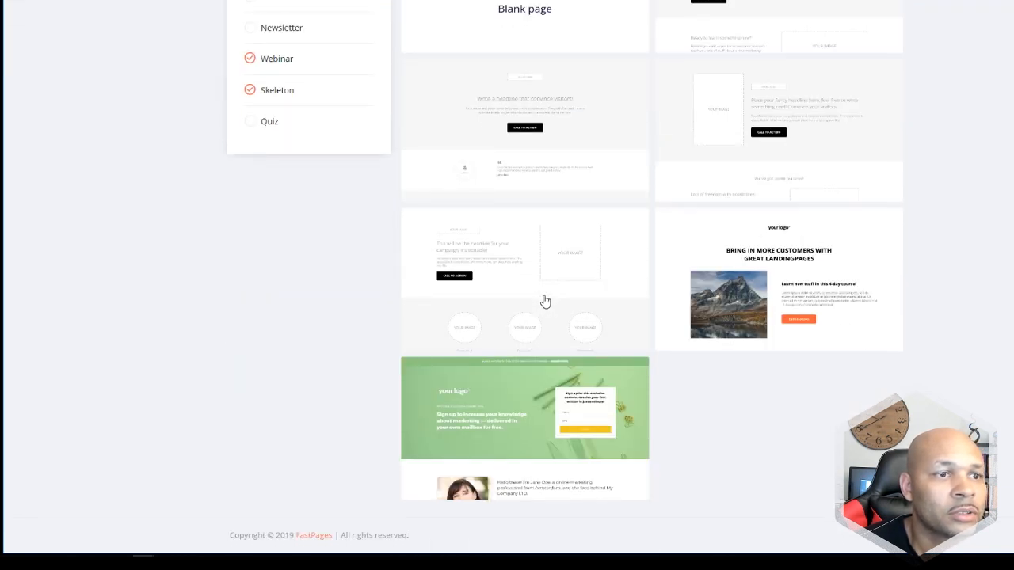
scroll(545, 301, up, 3)
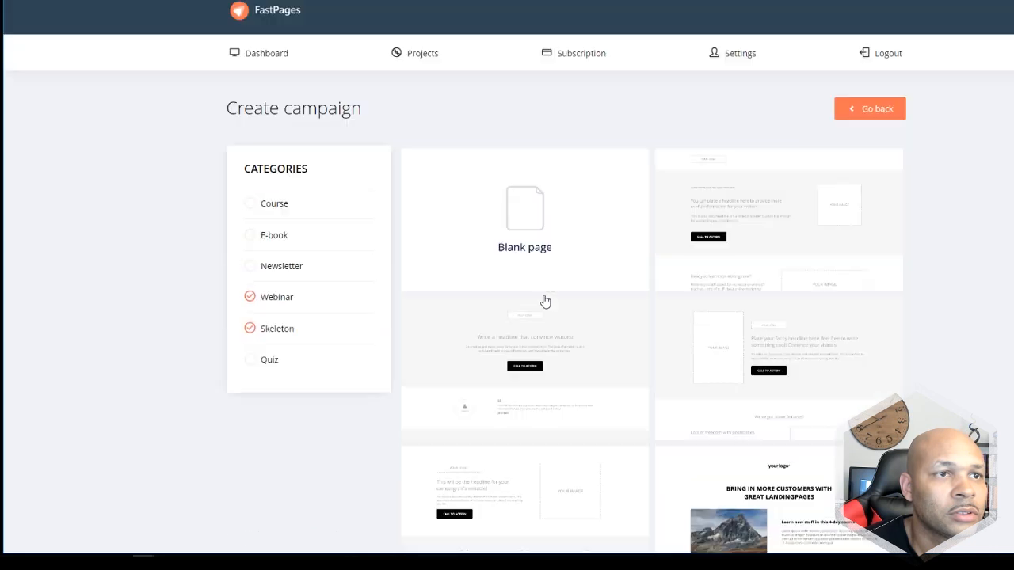
- Switch the template filter to Newsletter only, removing Webinar and Skeleton, and view its templates
click(251, 269)
click(250, 300)
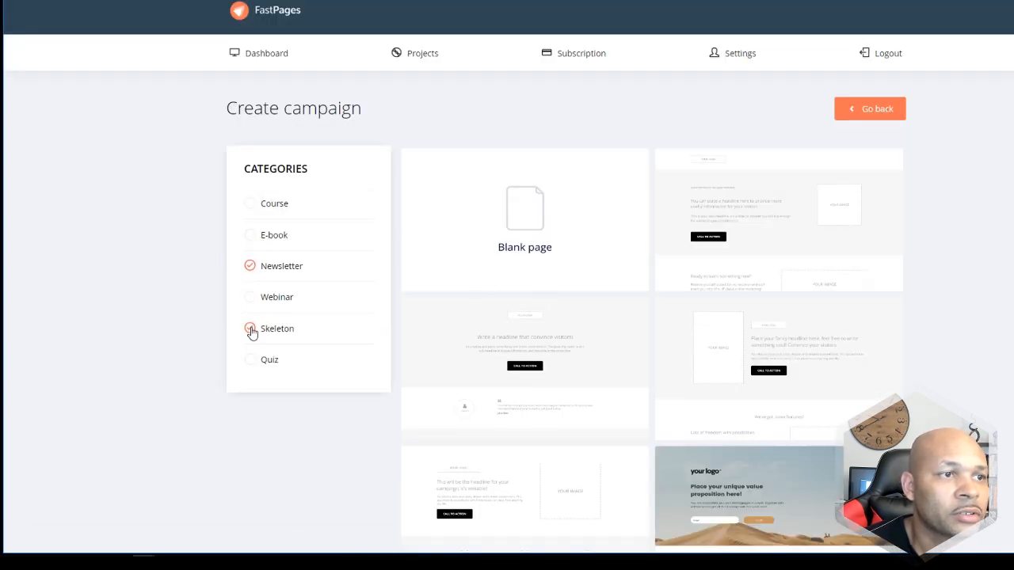
click(250, 329)
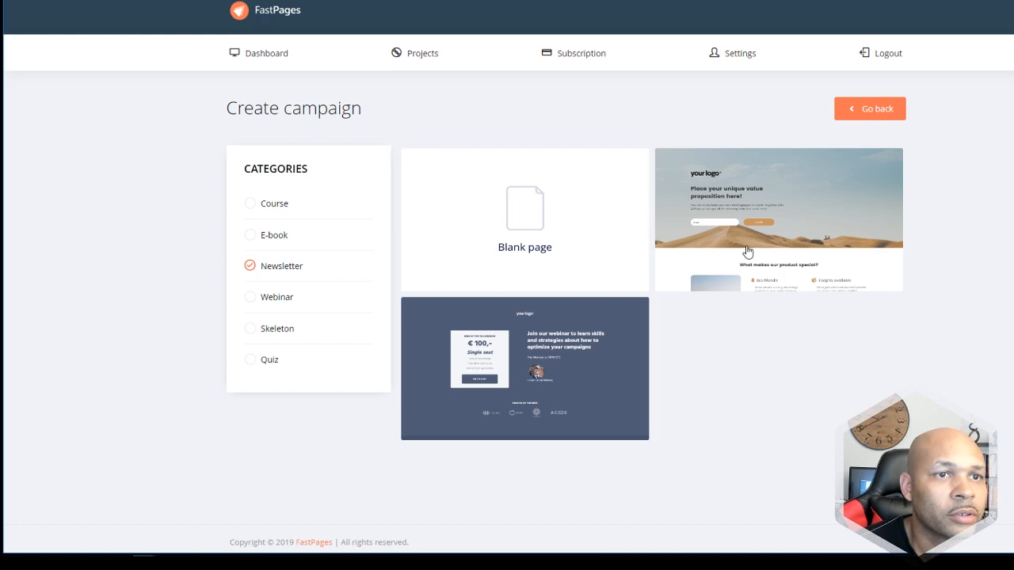
scroll(748, 252, down, 1)
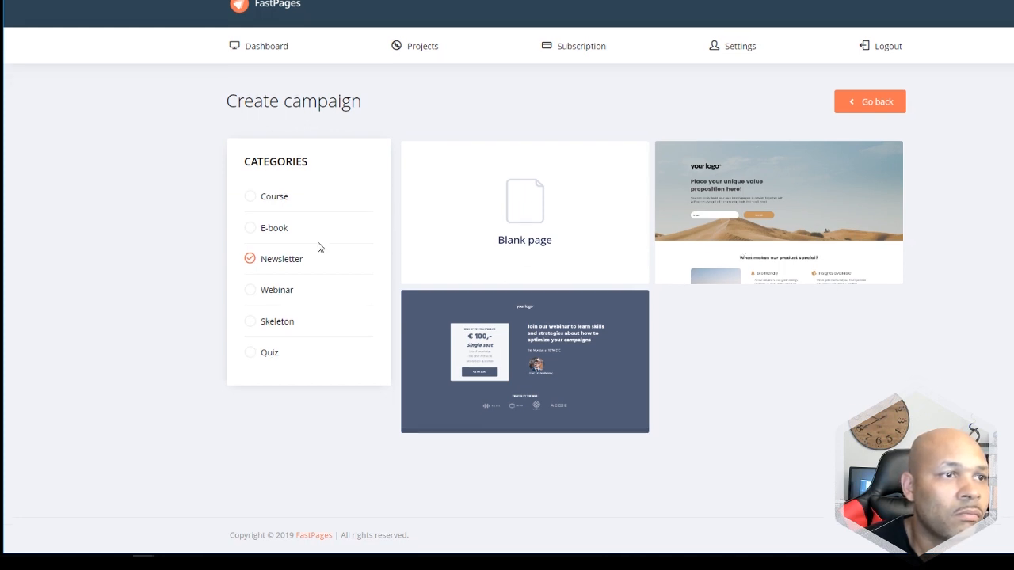
- View the Course templates instead of Newsletter and clear the category filter
click(249, 259)
click(251, 196)
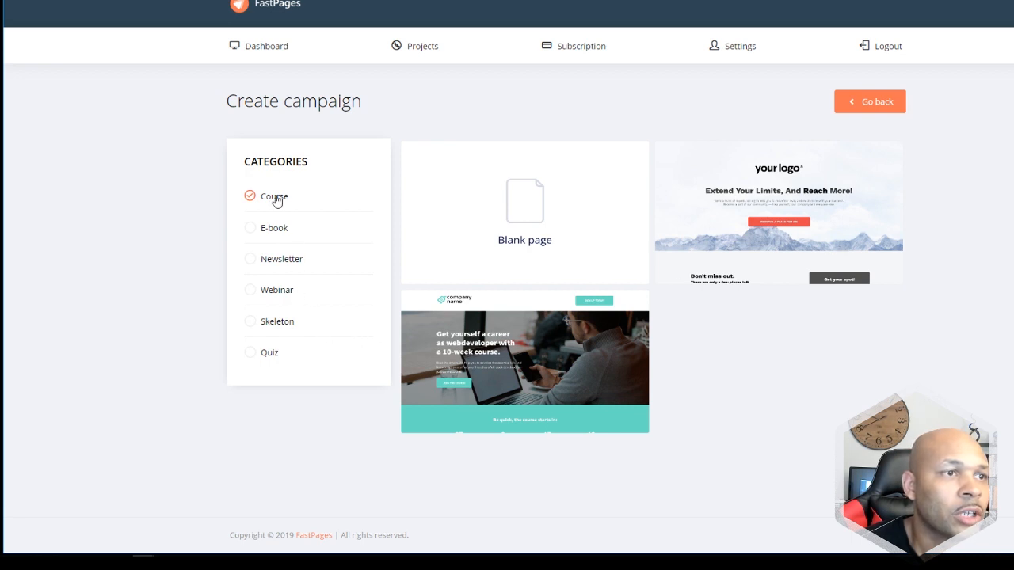
click(250, 197)
- Create a project from the Blank page template and name it "clickfunnels copy"
click(535, 224)
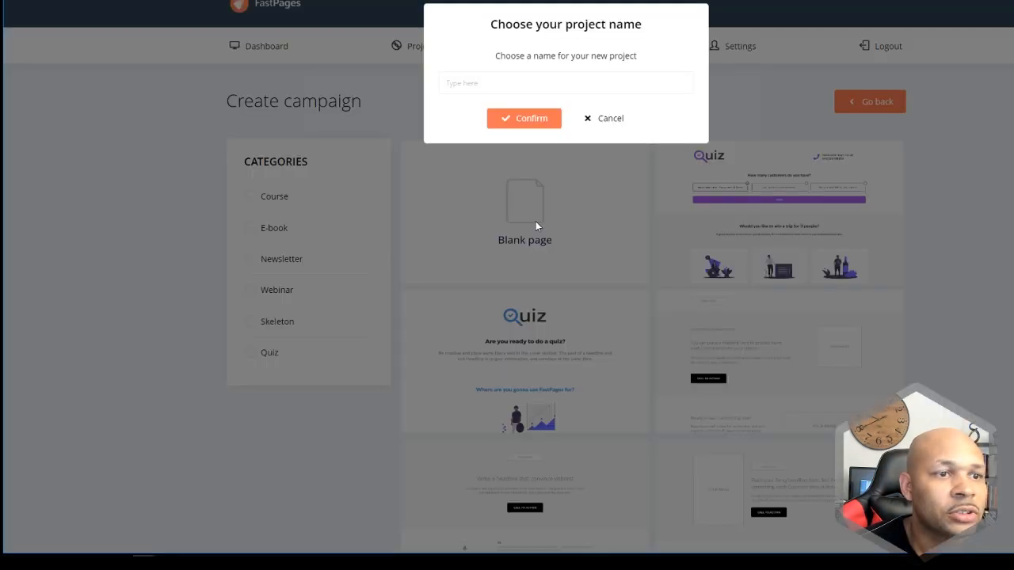
click(509, 92)
text(clickfunnel)
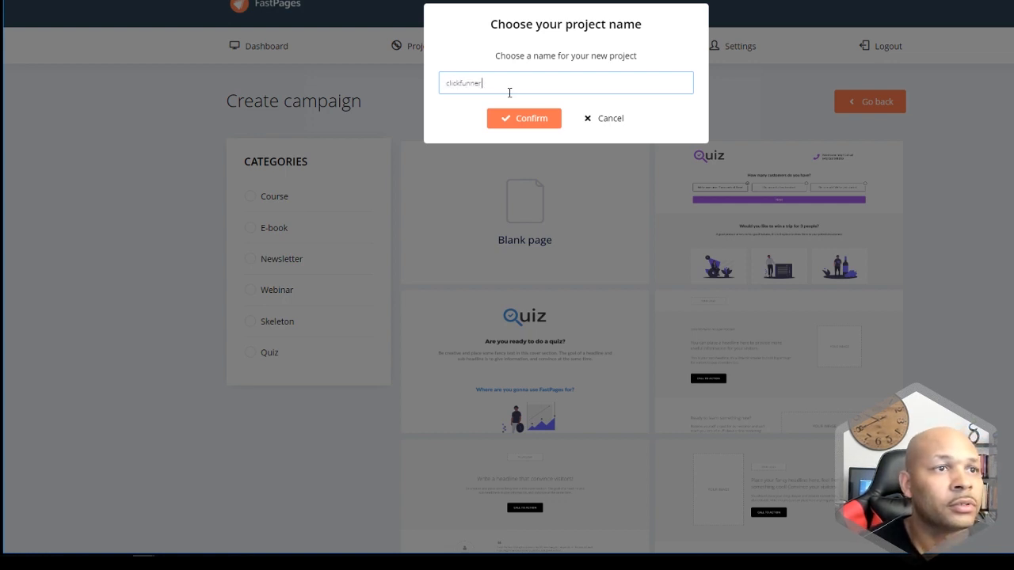
text(s copy)
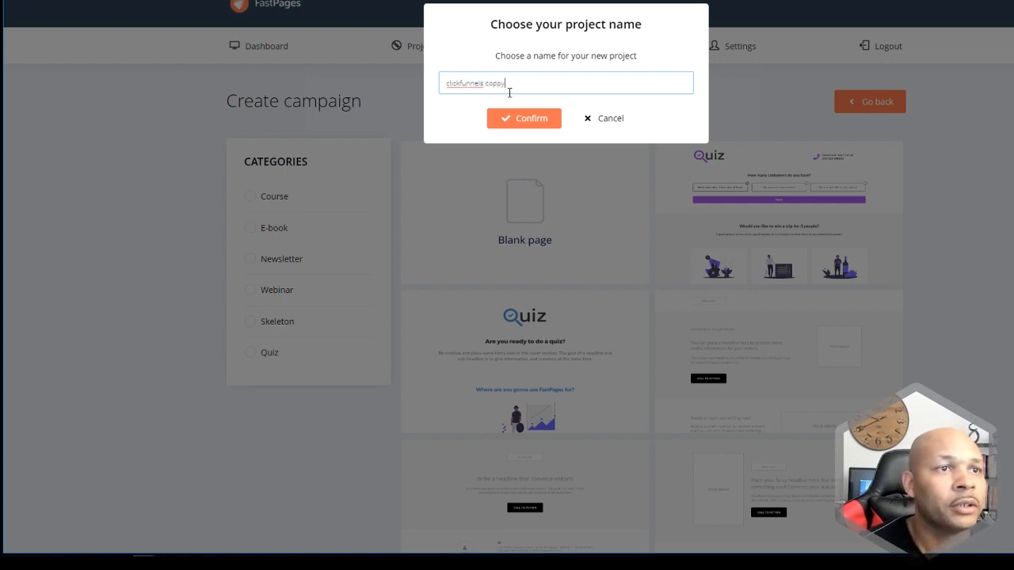
click(515, 118)
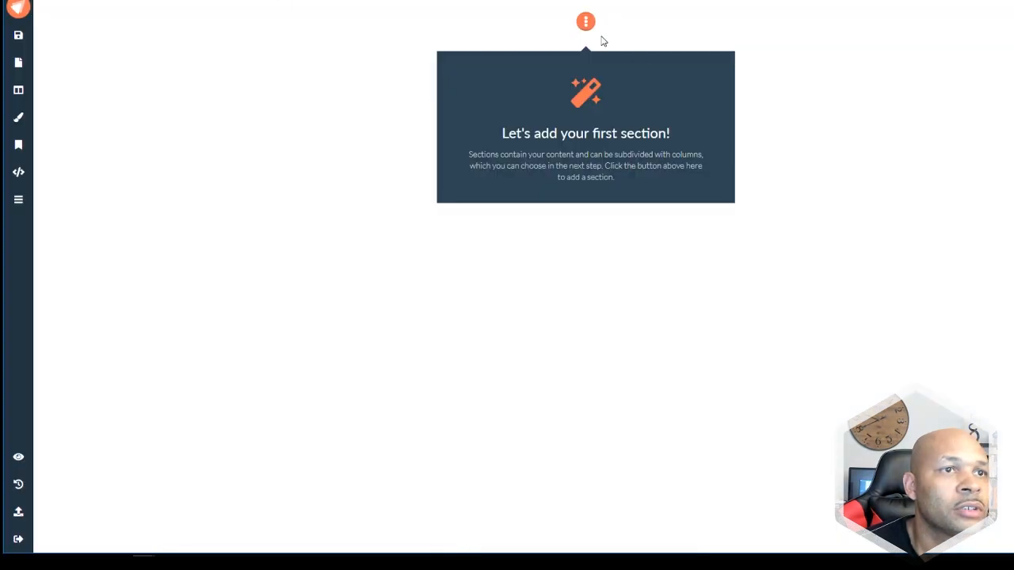
- Add a single-column blank section as the first section of the page
click(584, 23)
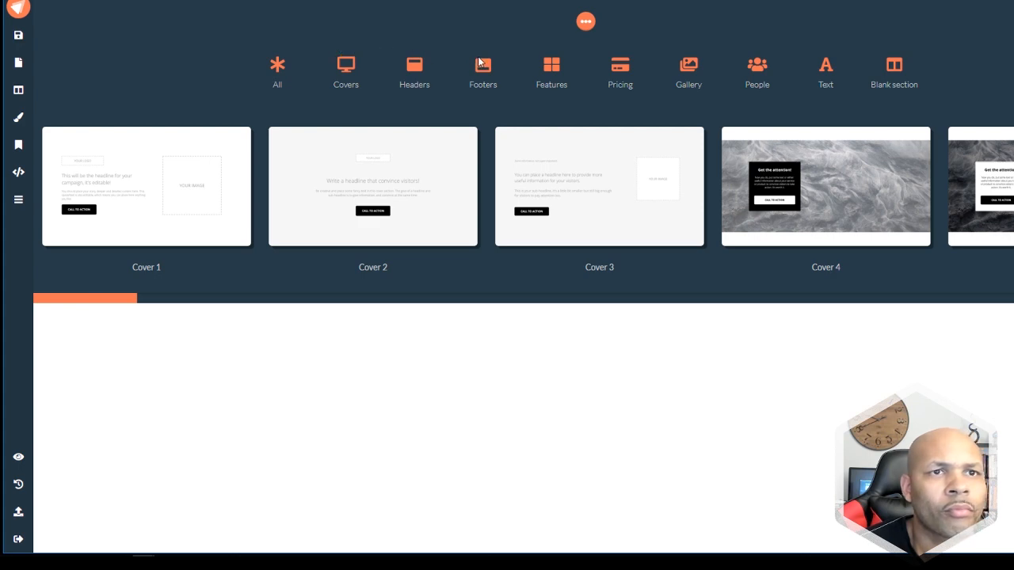
click(902, 72)
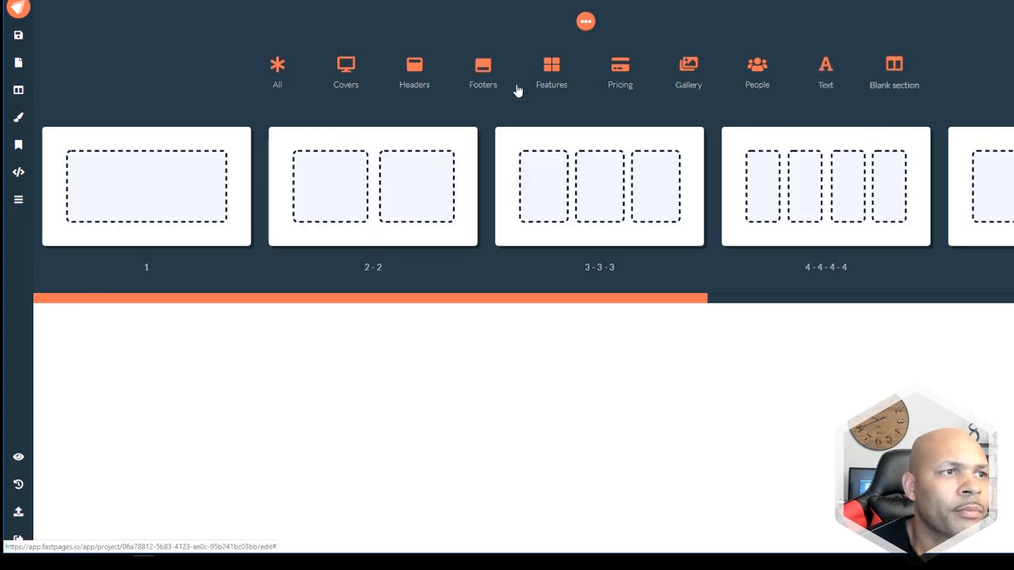
click(178, 173)
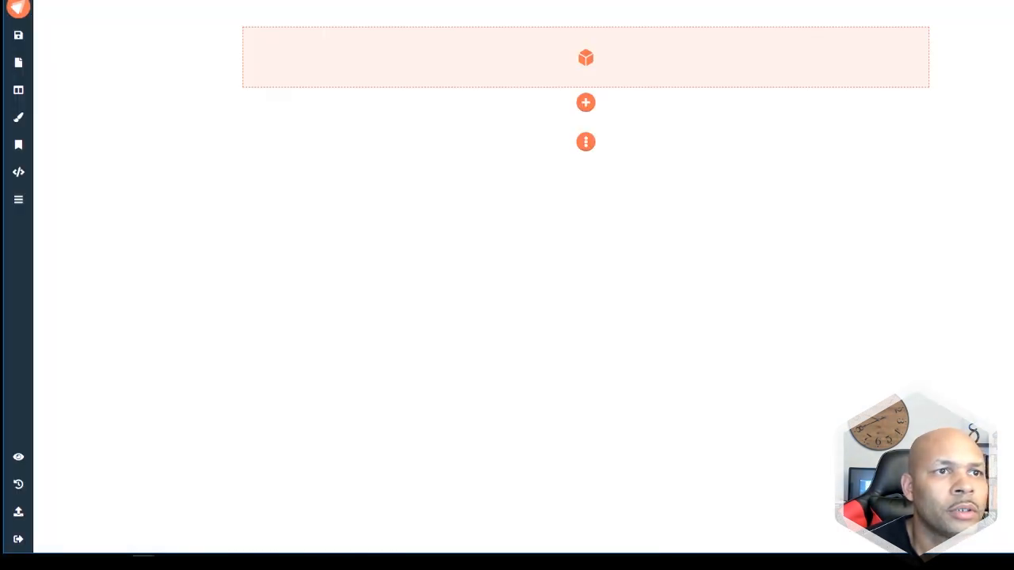
- Add a second single-column blank section below the first one
click(586, 148)
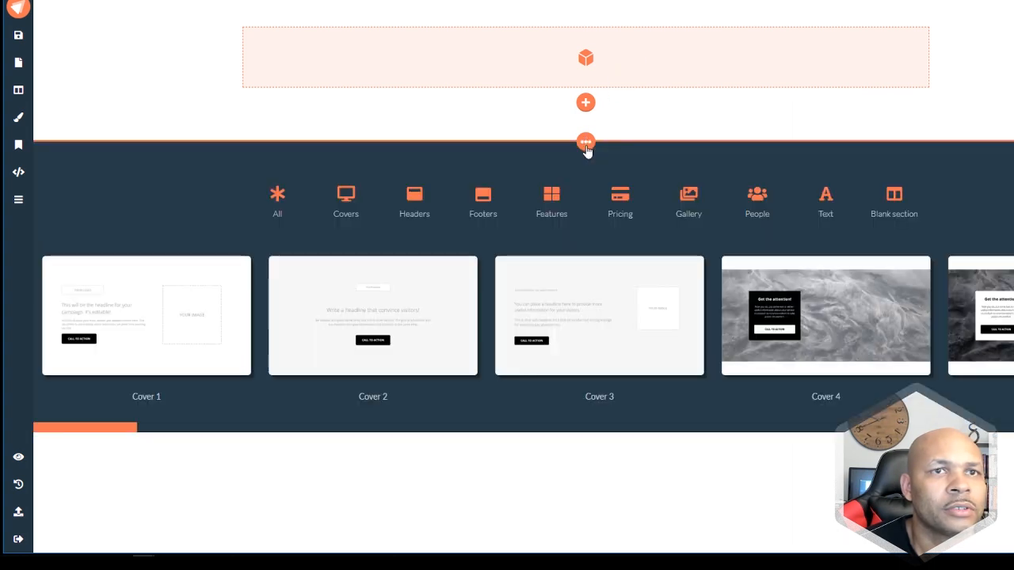
click(894, 211)
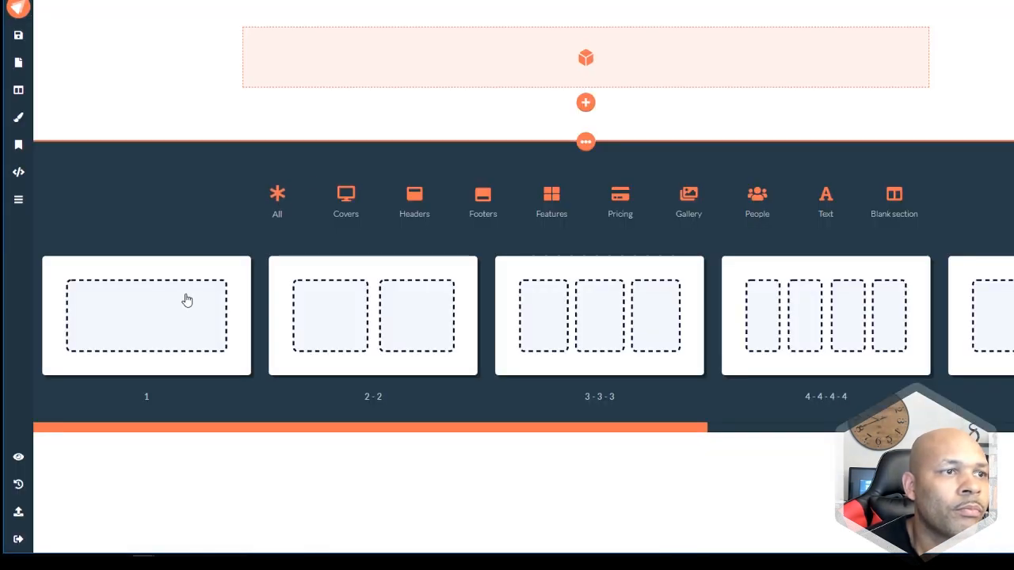
click(185, 299)
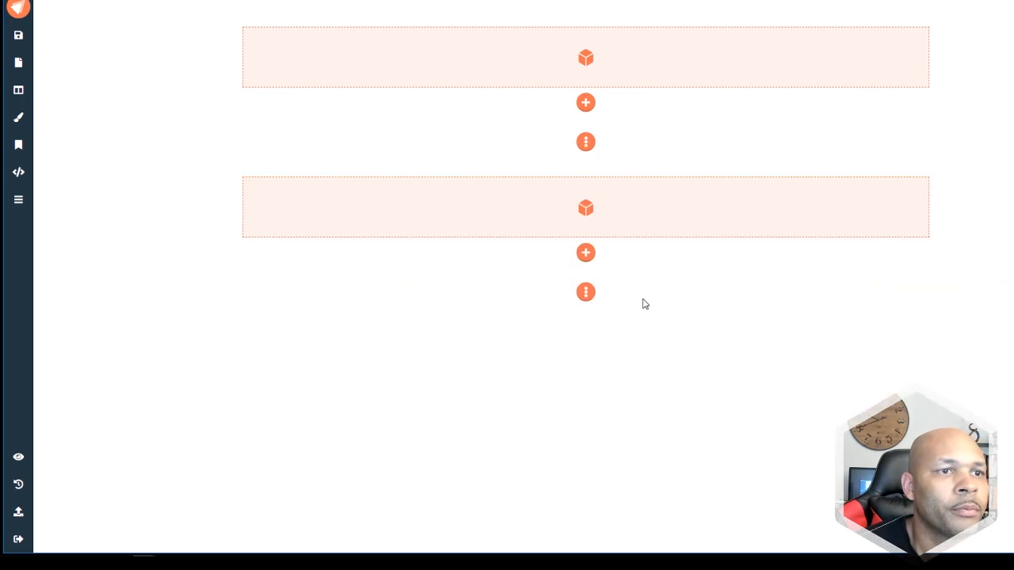
- Add a third single-column blank section below the second one
click(584, 293)
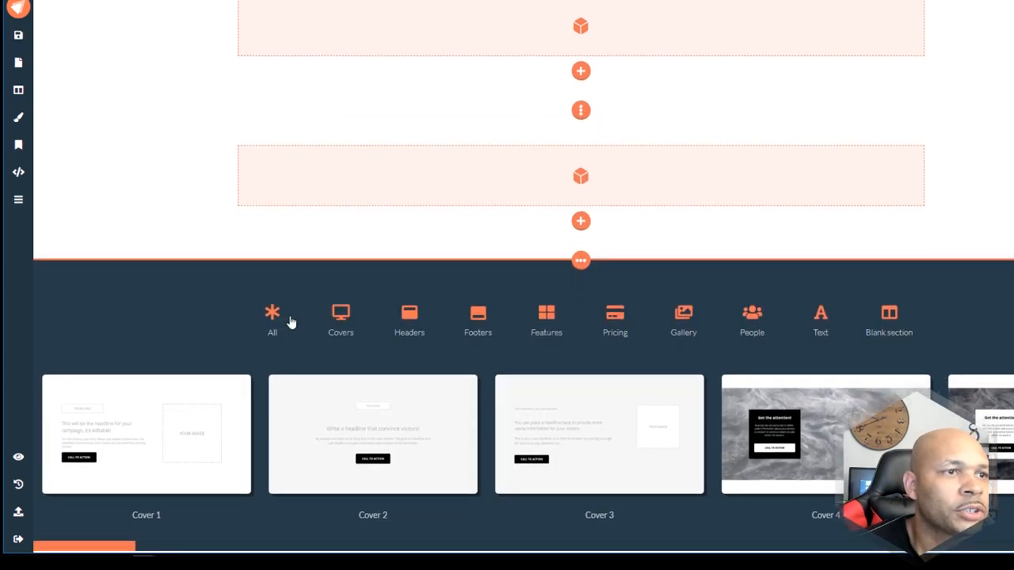
click(887, 318)
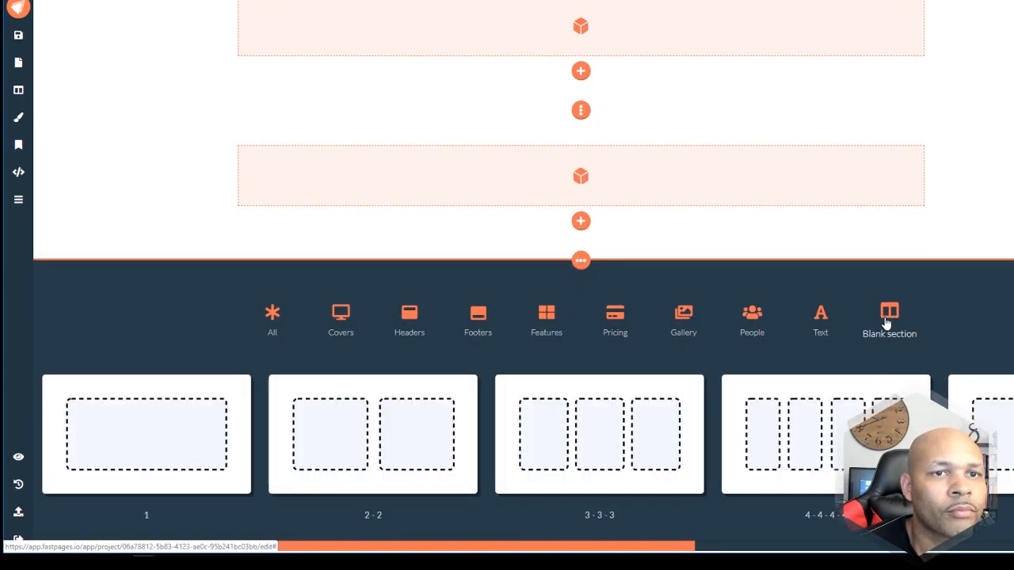
click(198, 423)
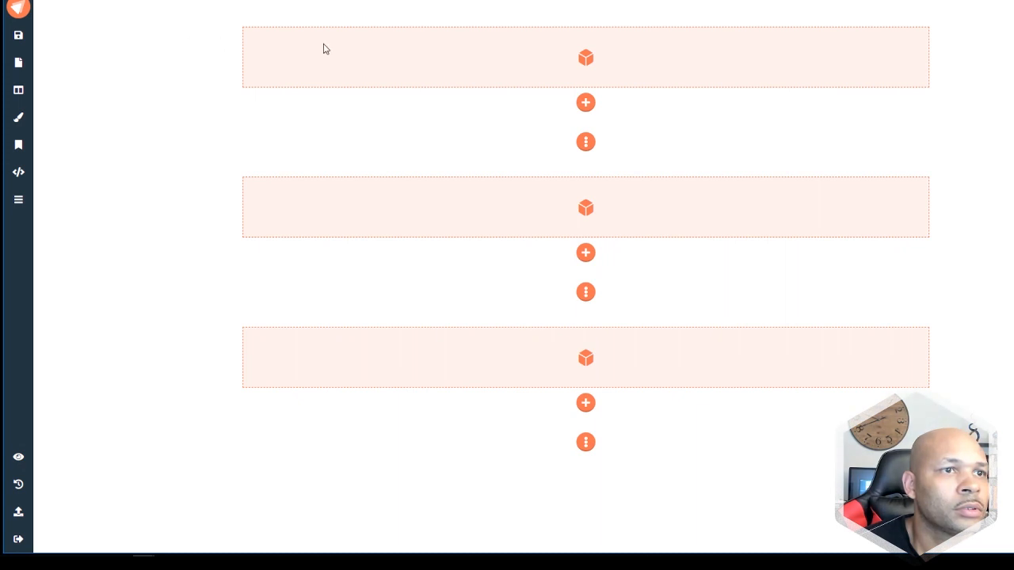
click(585, 101)
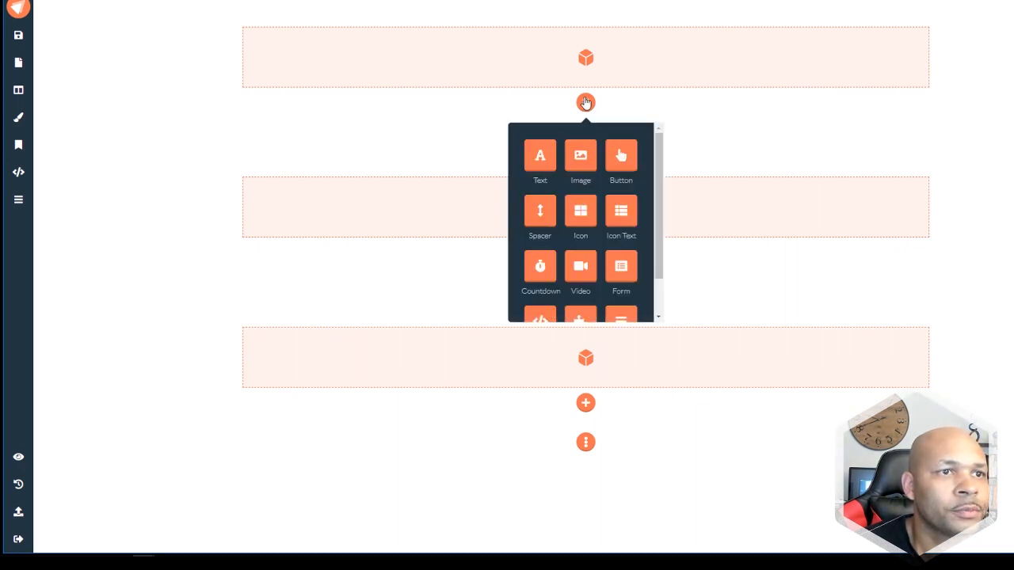
scroll(651, 196, up, 1)
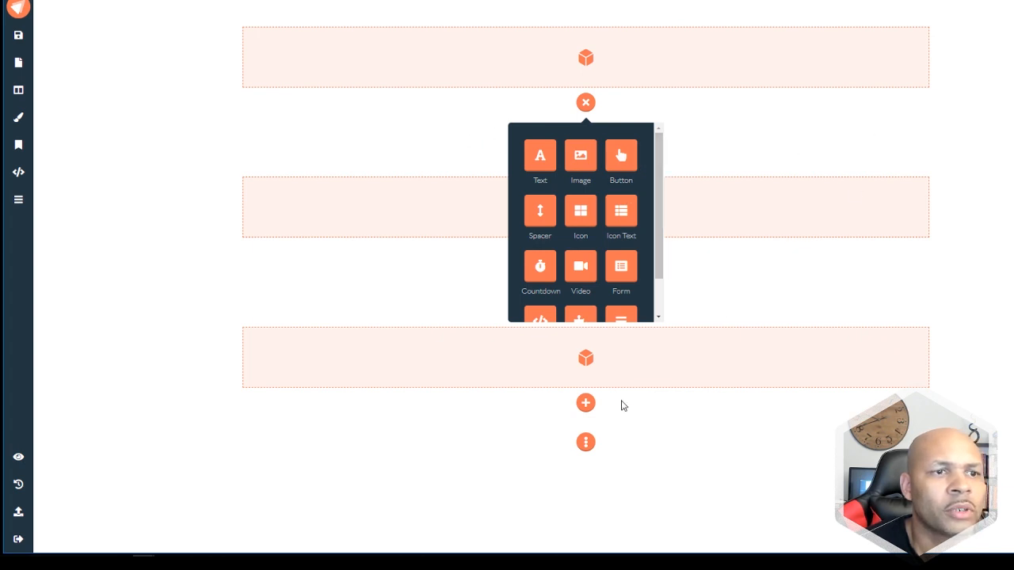
- Browse the header and cover section designs and insert Cover 11 below the third blank section
click(585, 441)
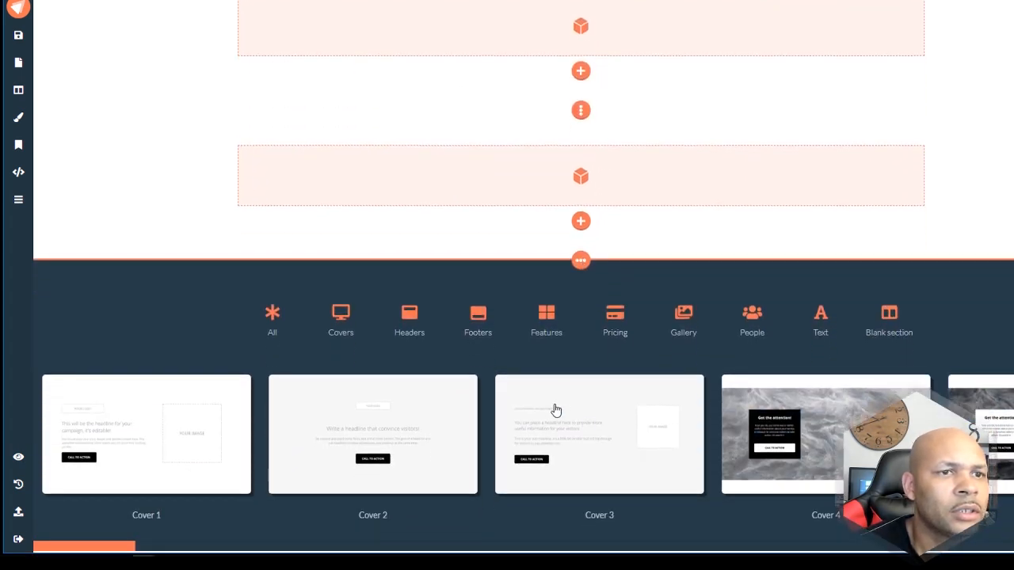
click(405, 329)
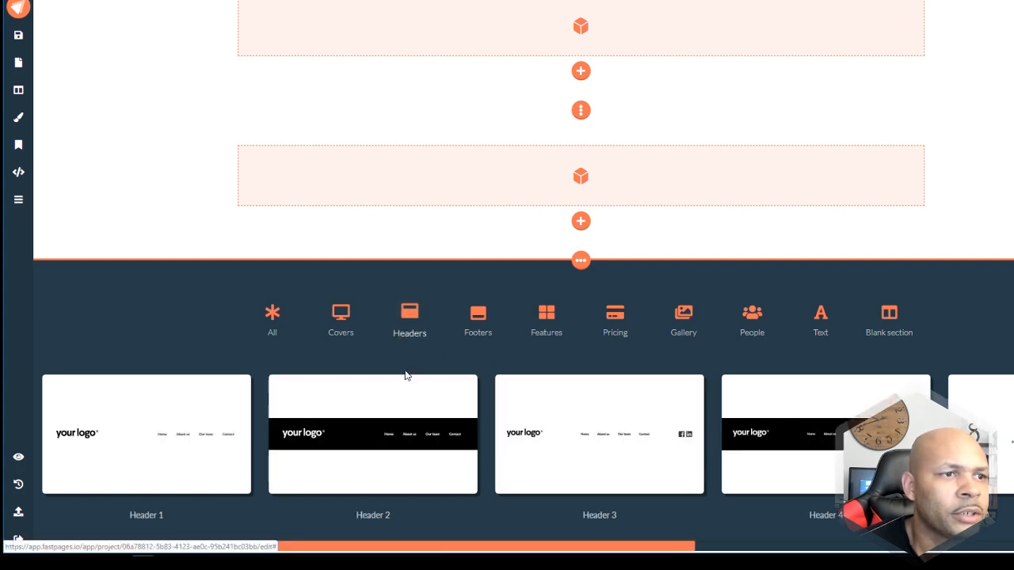
scroll(405, 376, right, 5)
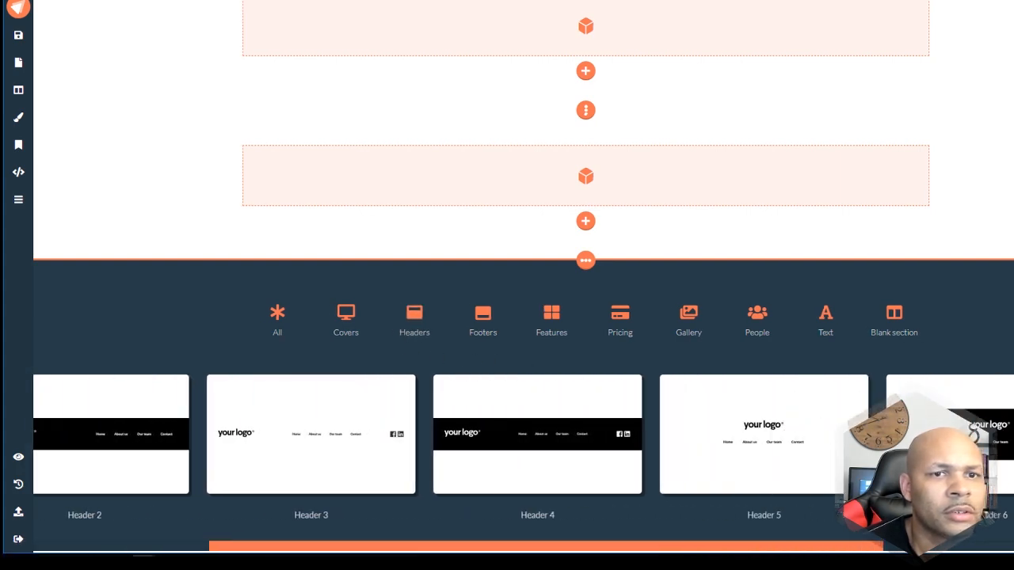
scroll(523, 434, right, 5)
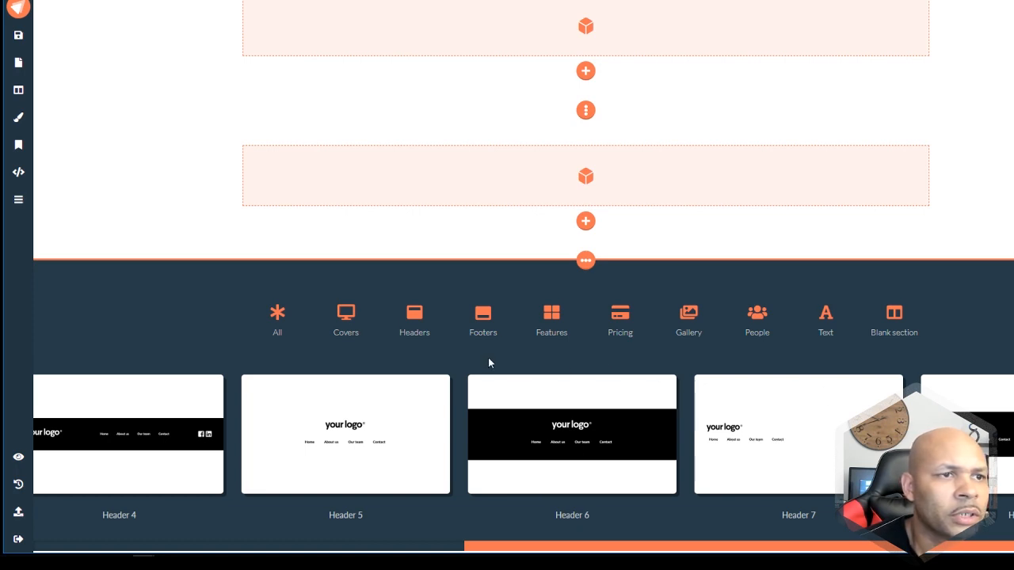
click(342, 320)
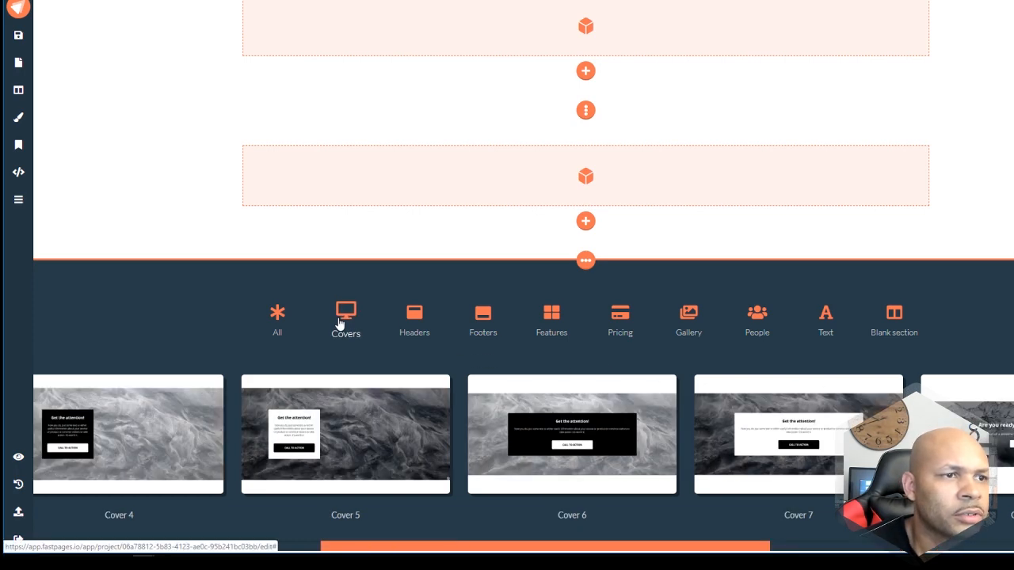
scroll(726, 417, right, 10)
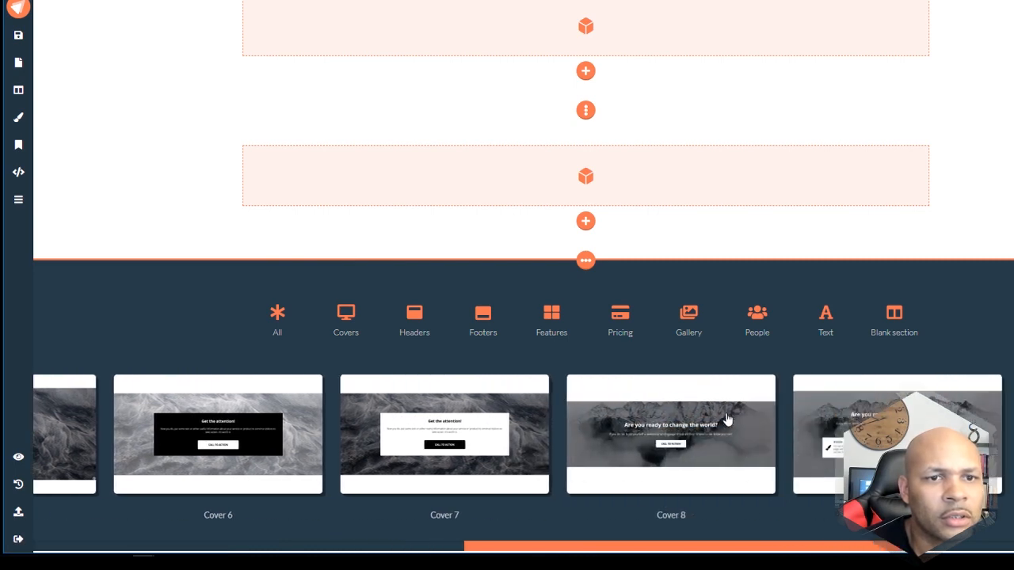
scroll(726, 418, right, 3)
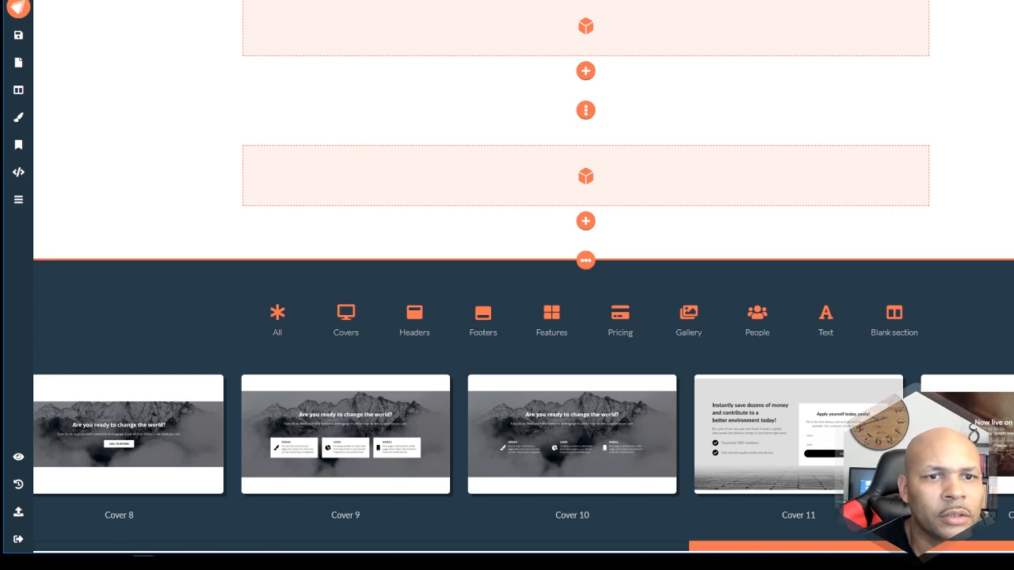
click(758, 426)
scroll(510, 347, up, 1)
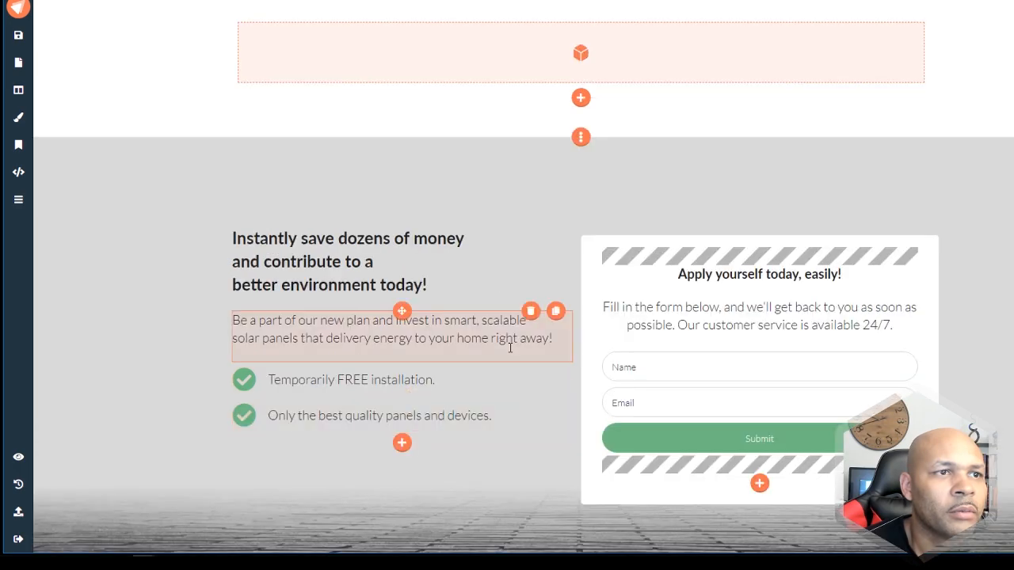
- Check the original workshop page's layout, and delete the name and email form and the headline from the Cover 11 section
scroll(510, 347, up, 1)
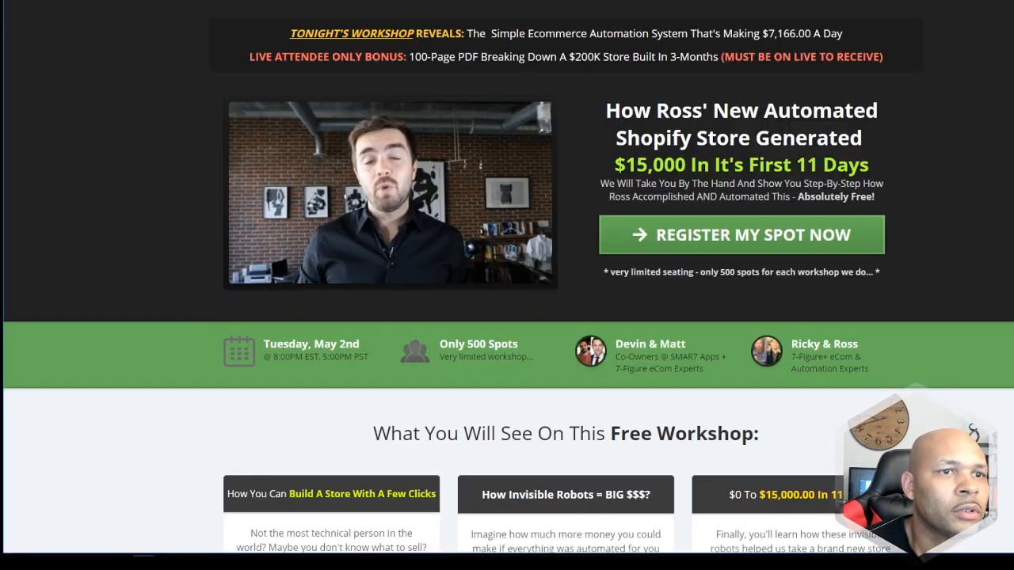
scroll(266, 186, down, 3)
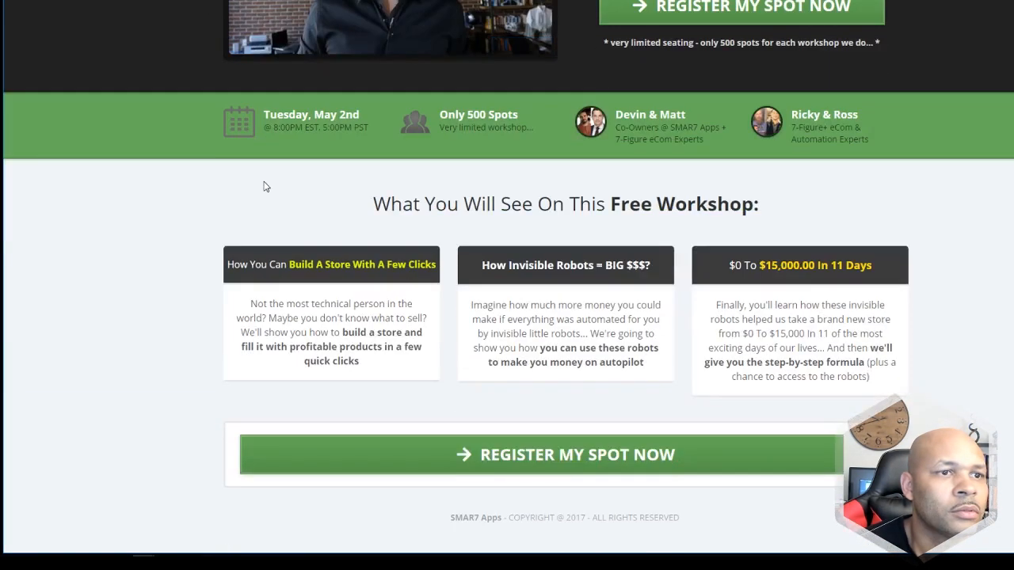
scroll(266, 187, up, 3)
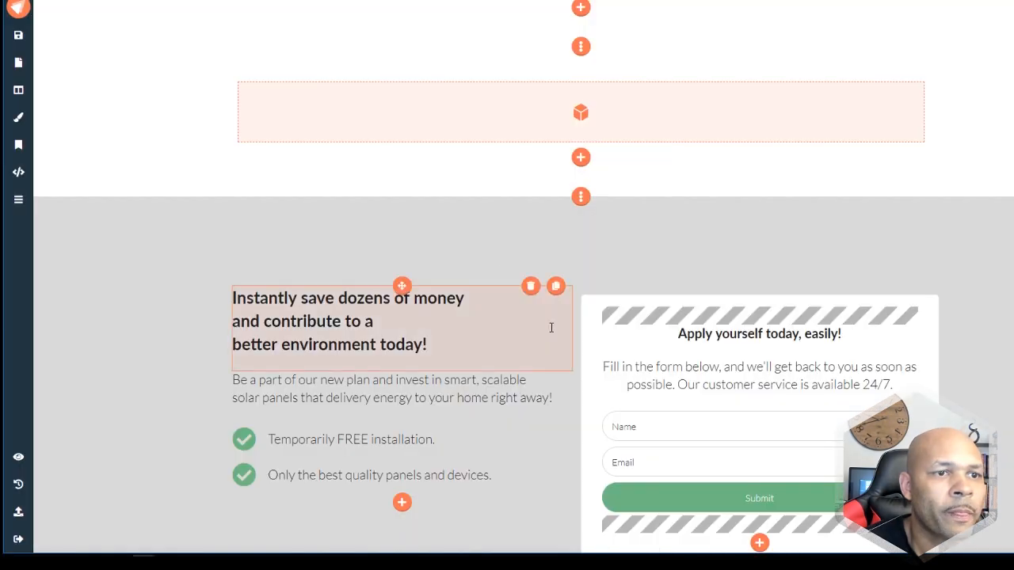
scroll(645, 346, down, 2)
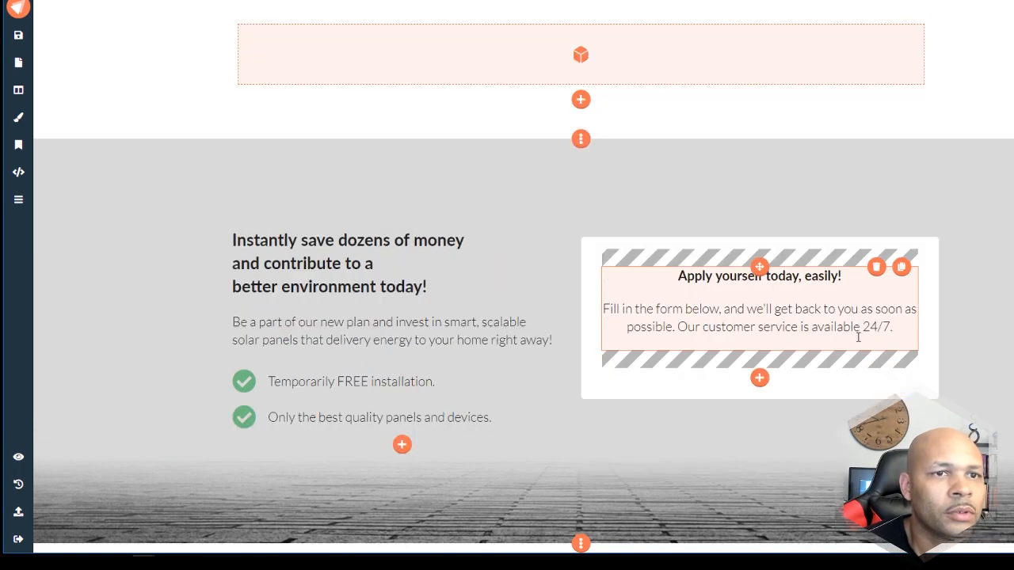
scroll(579, 267, up, 5)
scroll(453, 288, down, 3)
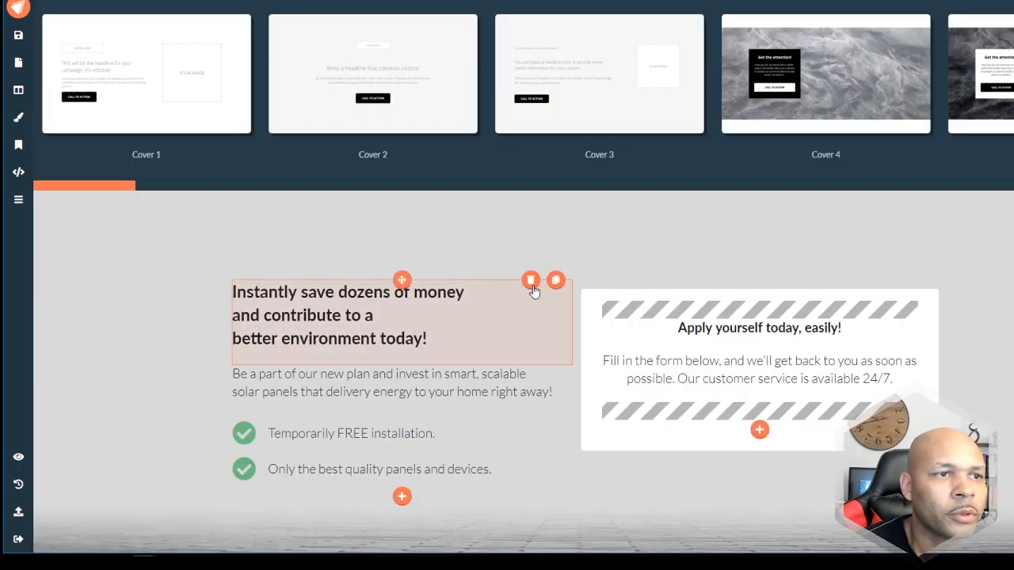
click(533, 284)
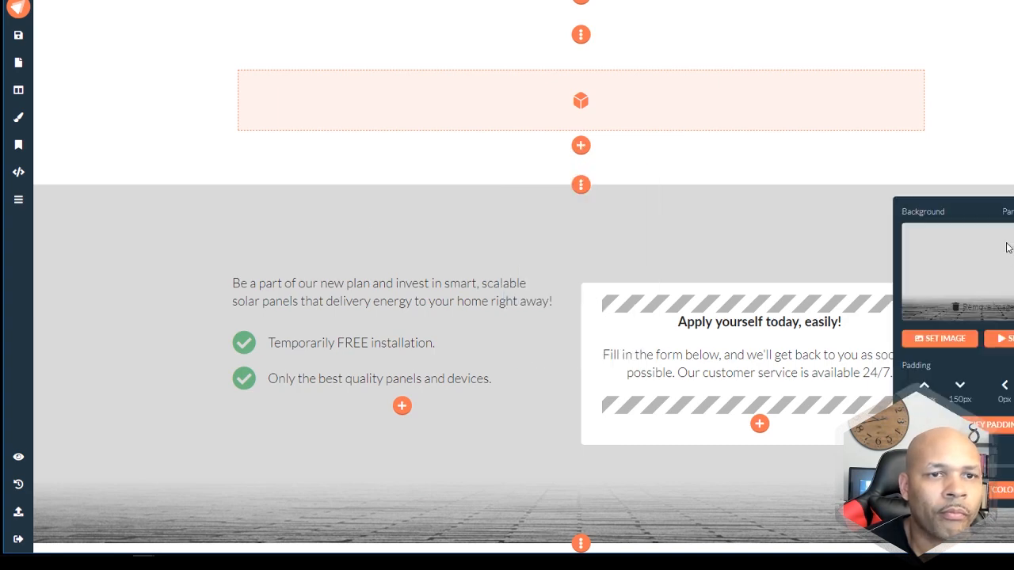
- Give the second section a solid red cover color by raising its cover opacity
scroll(480, 231, up, 3)
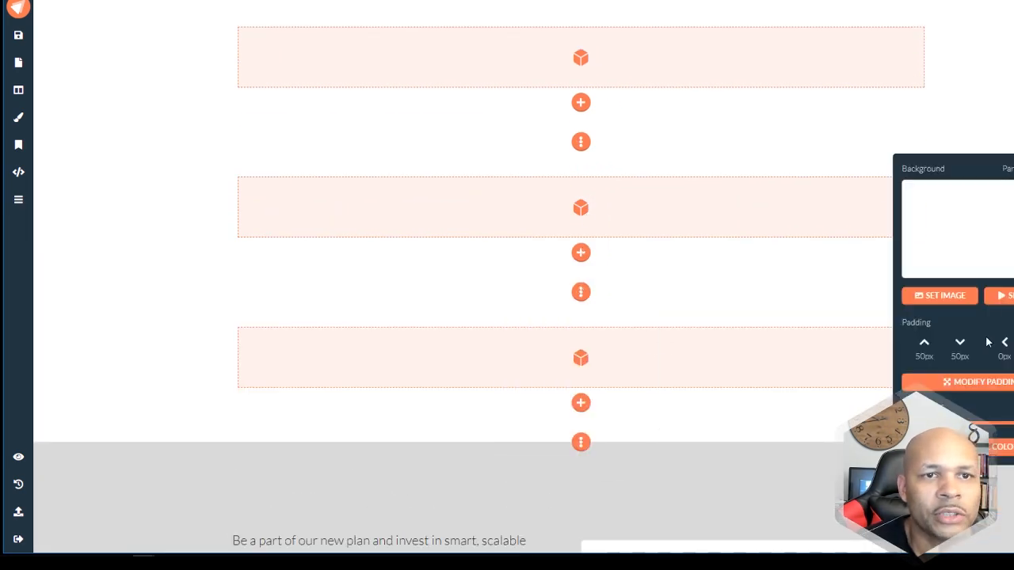
scroll(934, 306, down, 1)
mouse_move(1012, 364)
mouse_down()
mouse_move(918, 364)
mouse_move(1013, 364)
mouse_up()
click(990, 387)
click(1013, 128)
click(1001, 294)
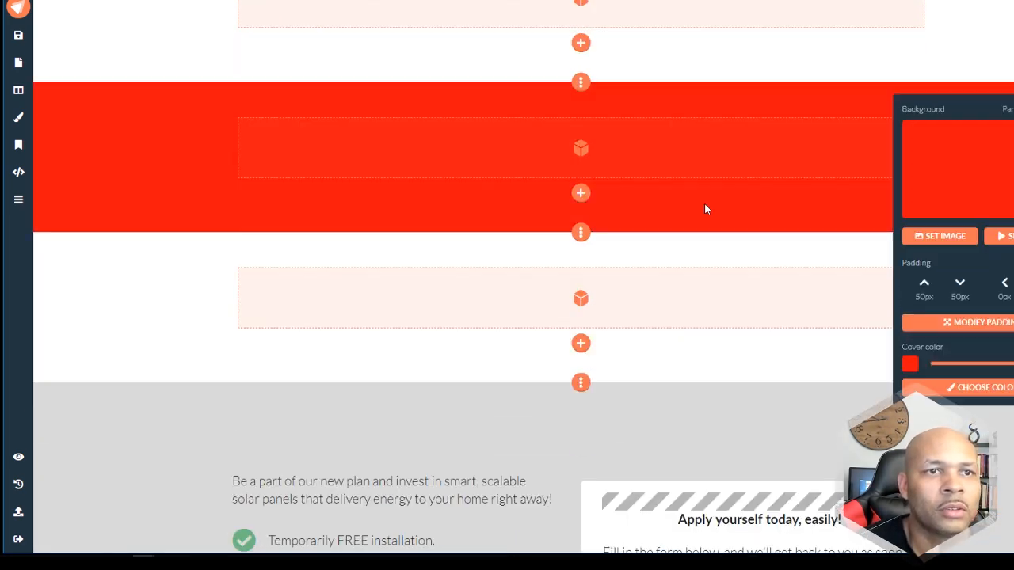
- Set the first section's cover color to dark grey #303030
scroll(703, 204, up, 1)
click(1011, 449)
click(607, 71)
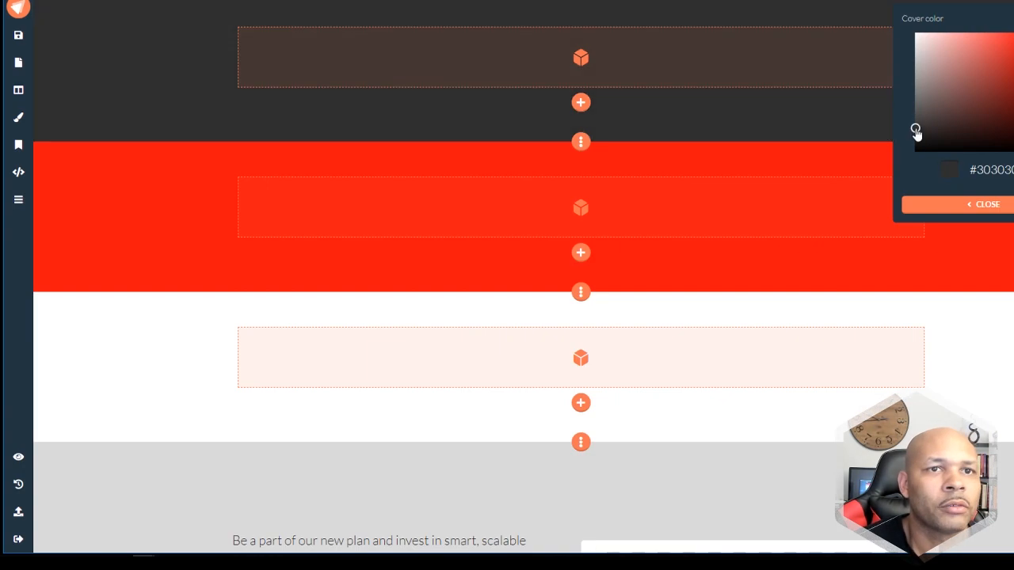
click(916, 132)
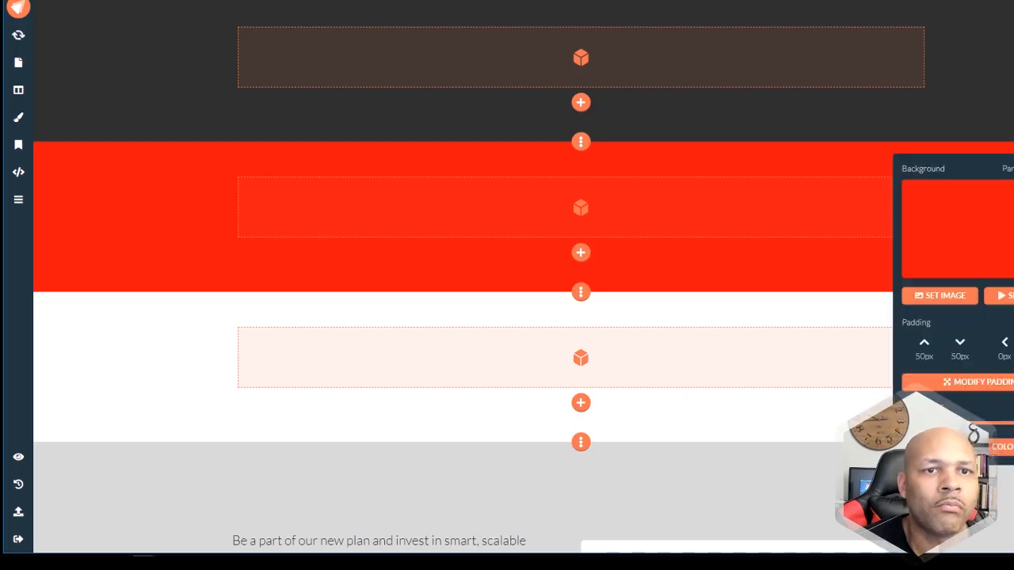
- Change the second section's cover color to a light green
click(950, 380)
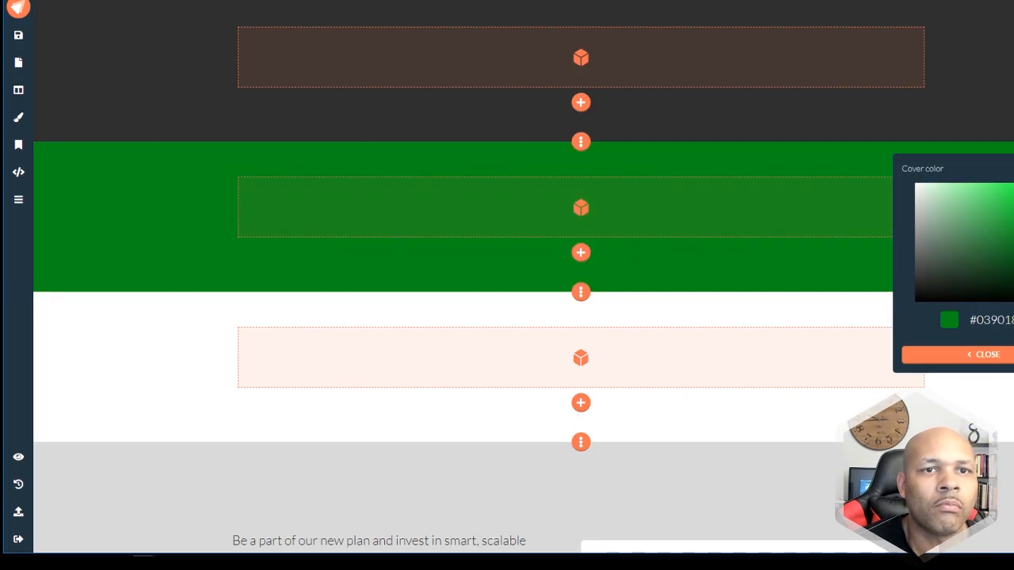
drag(1006, 236, 990, 219)
drag(990, 219, 988, 208)
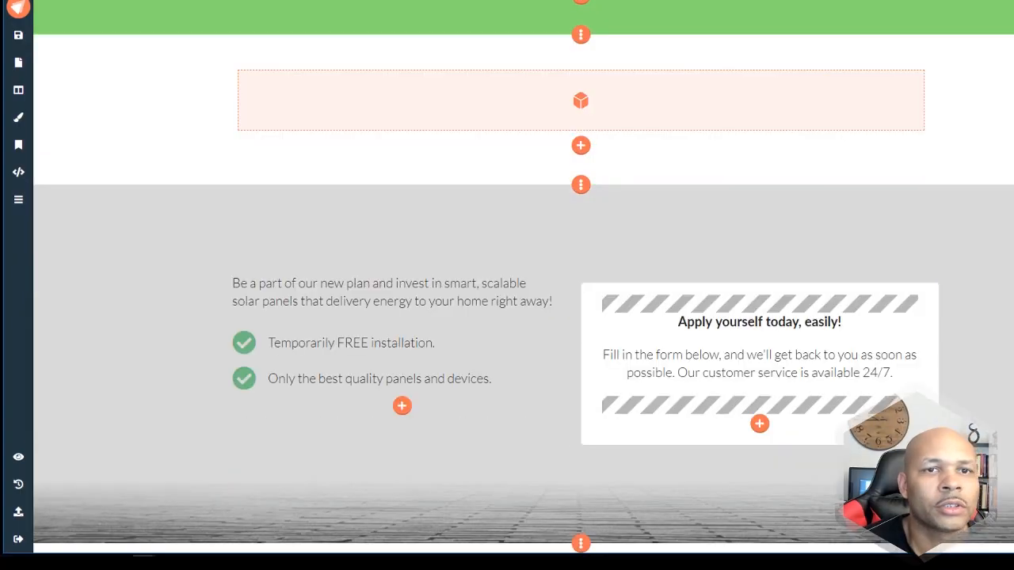
- Swap the Cover 11 section's columns, clear their remaining content, and increase the section's cover opacity to darken its background
click(607, 435)
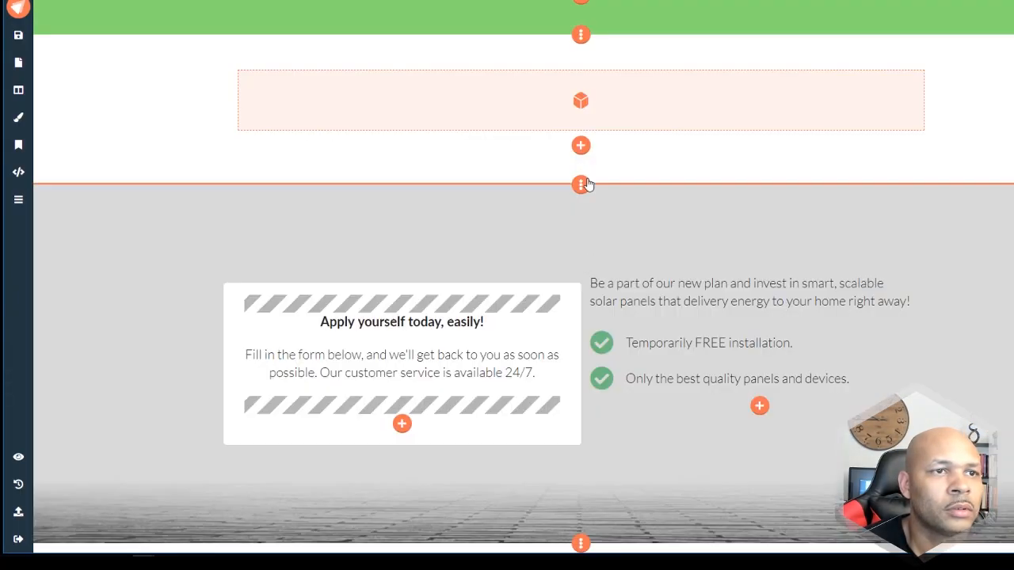
scroll(586, 245, up, 1)
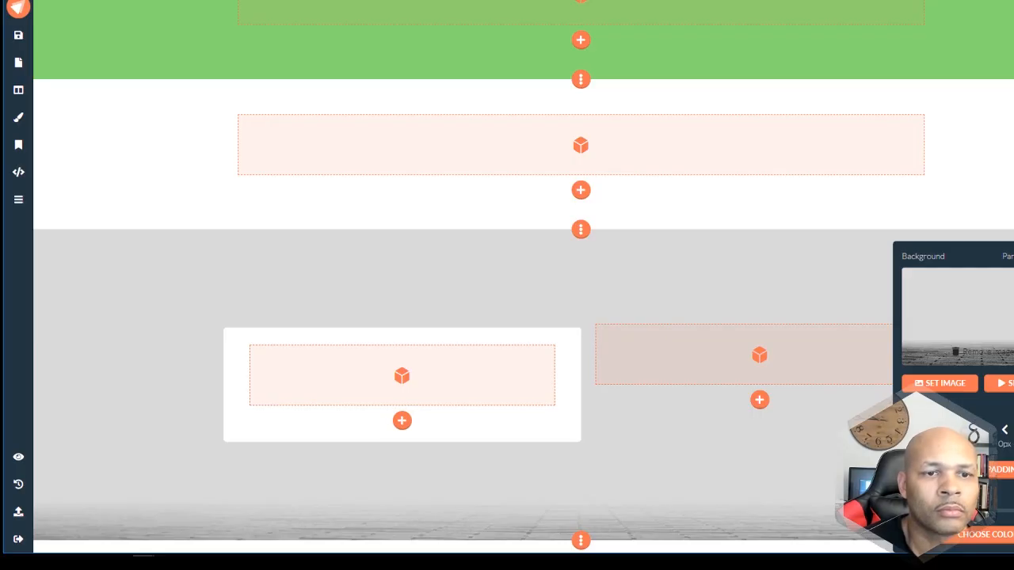
drag(927, 511, 1006, 511)
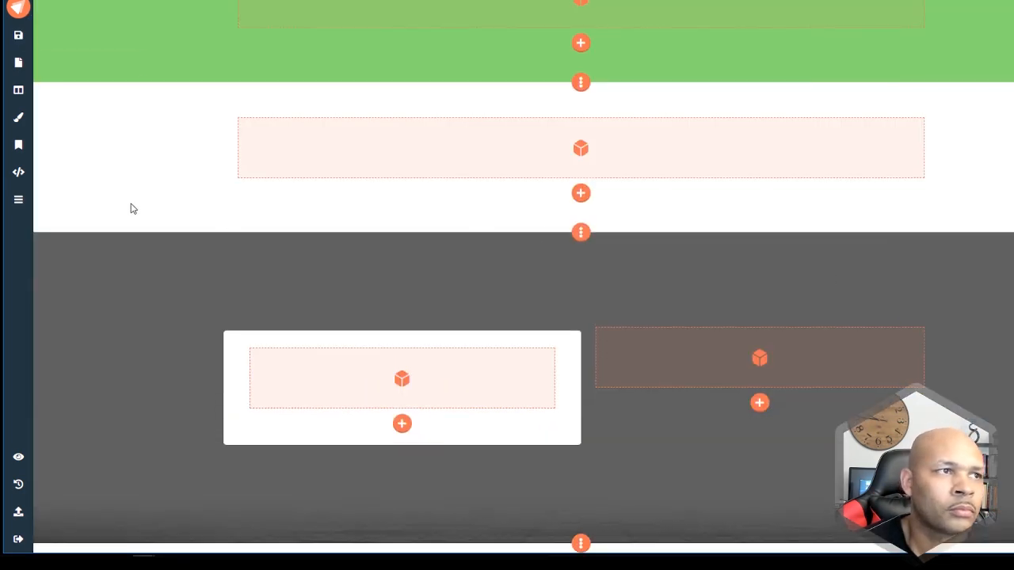
- Delete the Cover 11 section from the page
click(18, 90)
click(161, 377)
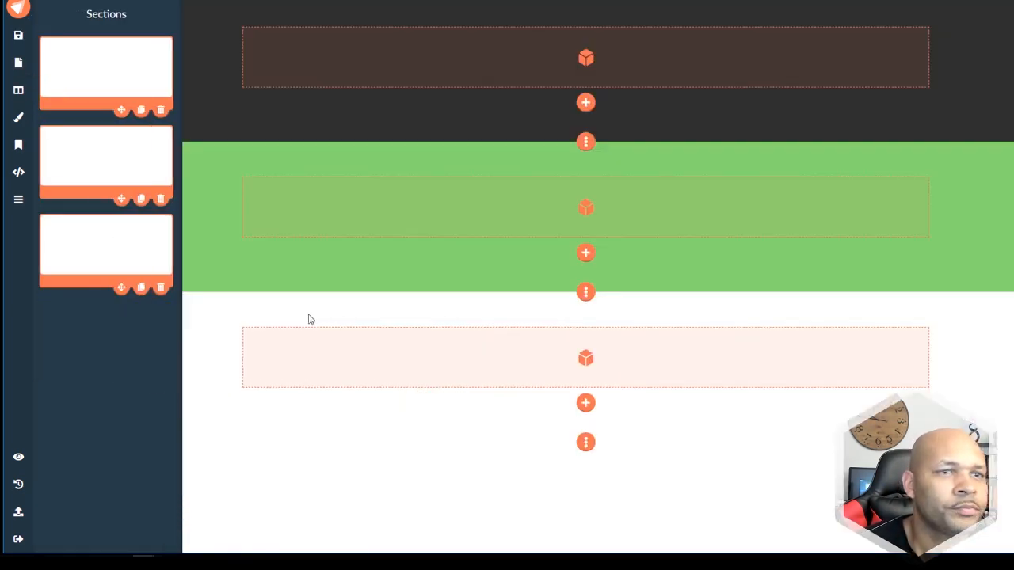
click(585, 292)
click(955, 348)
click(958, 370)
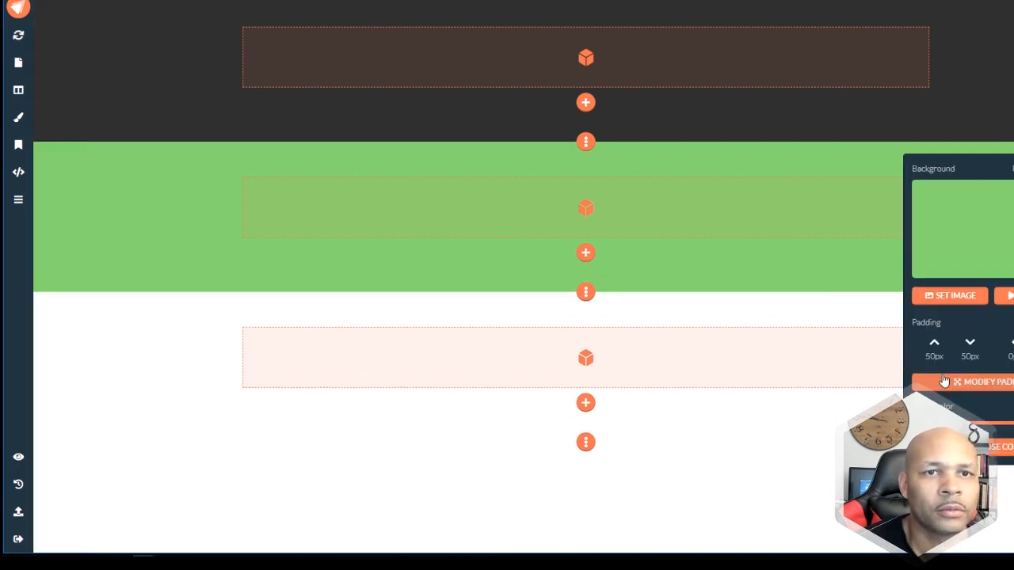
- Try different general colors for the page, including Turquoise, in its appearance settings
click(18, 90)
click(18, 117)
click(103, 185)
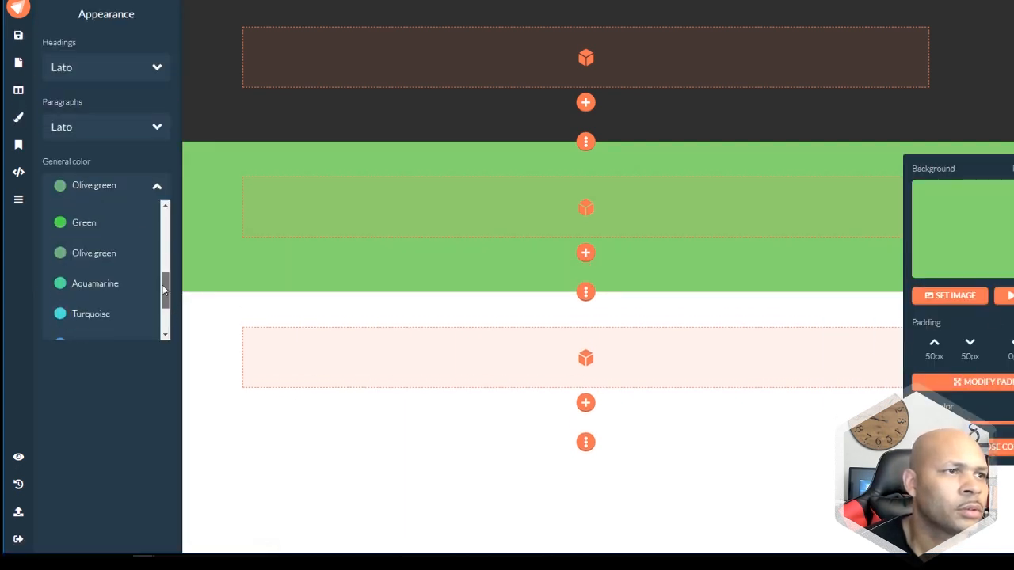
click(90, 312)
click(19, 92)
click(18, 118)
click(136, 190)
click(89, 258)
click(140, 182)
scroll(119, 278, down, 3)
click(111, 305)
click(127, 187)
click(18, 171)
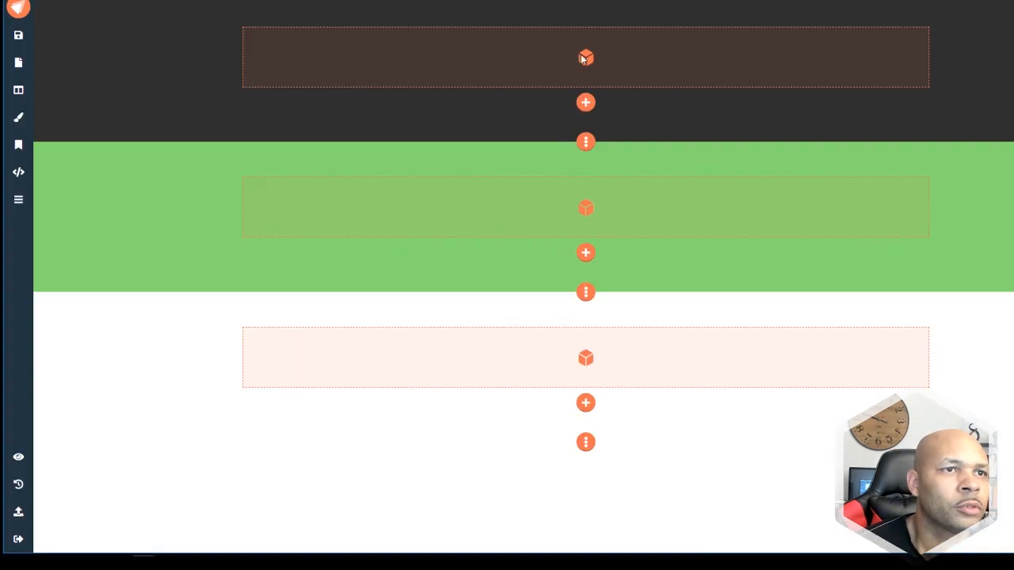
- Add a video element to the dark first section and a text element below it
click(586, 102)
click(584, 220)
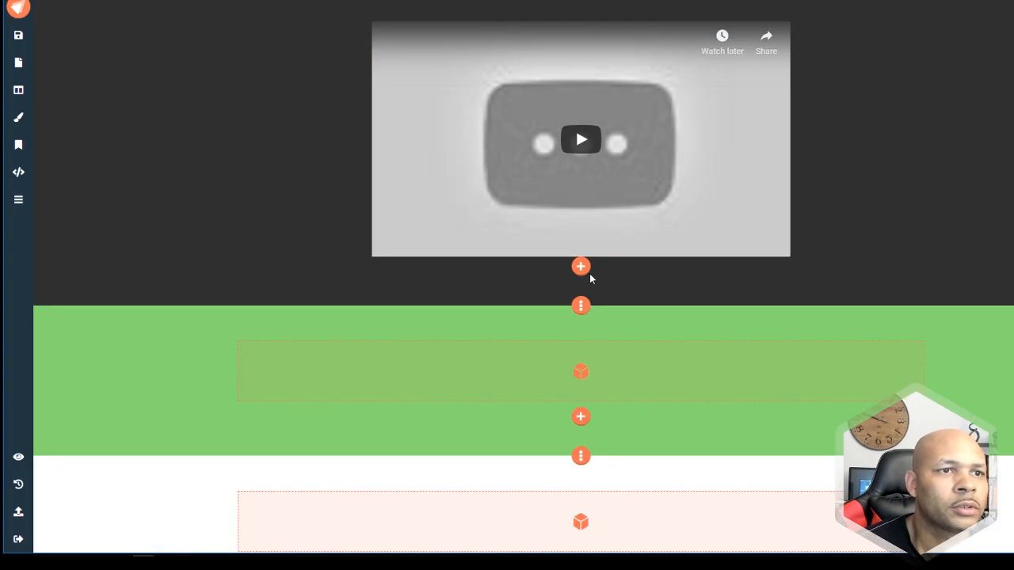
click(580, 266)
click(548, 346)
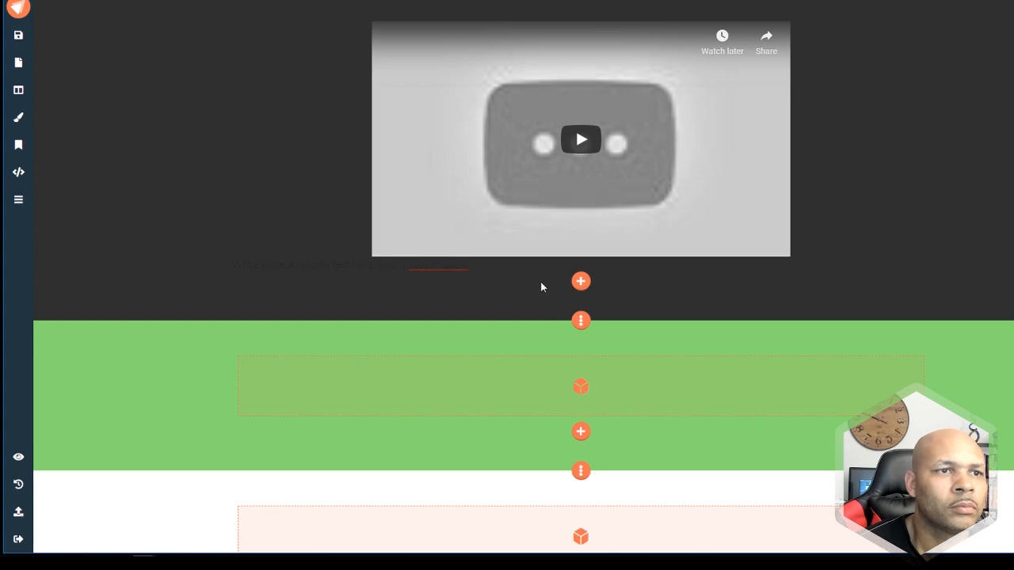
- Add a call-to-action button below the text element in the first section
click(580, 282)
scroll(640, 362, down, 1)
scroll(633, 380, up, 1)
click(616, 338)
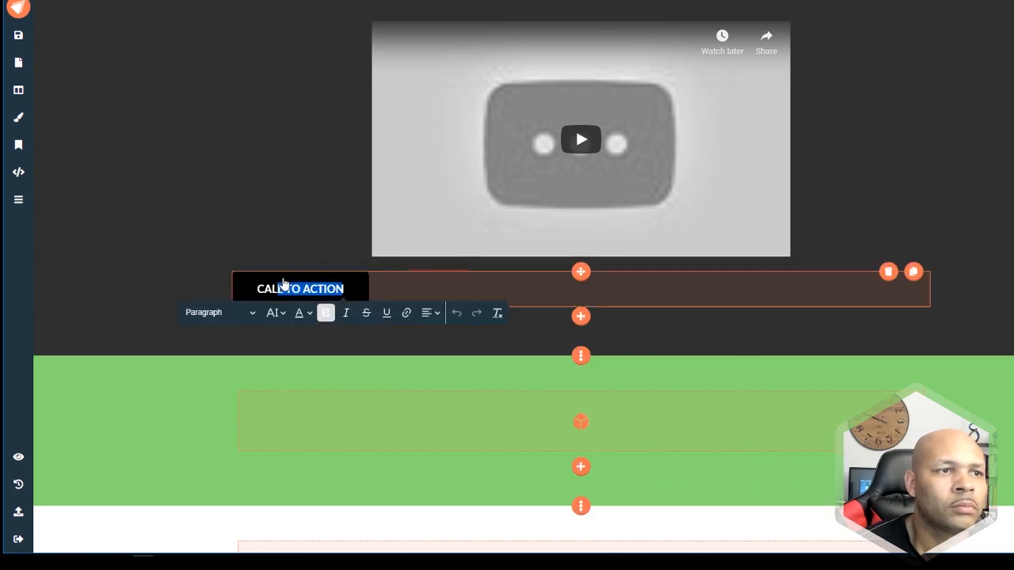
- Center the call-to-action button below the video and change its color to a darker green
click(341, 335)
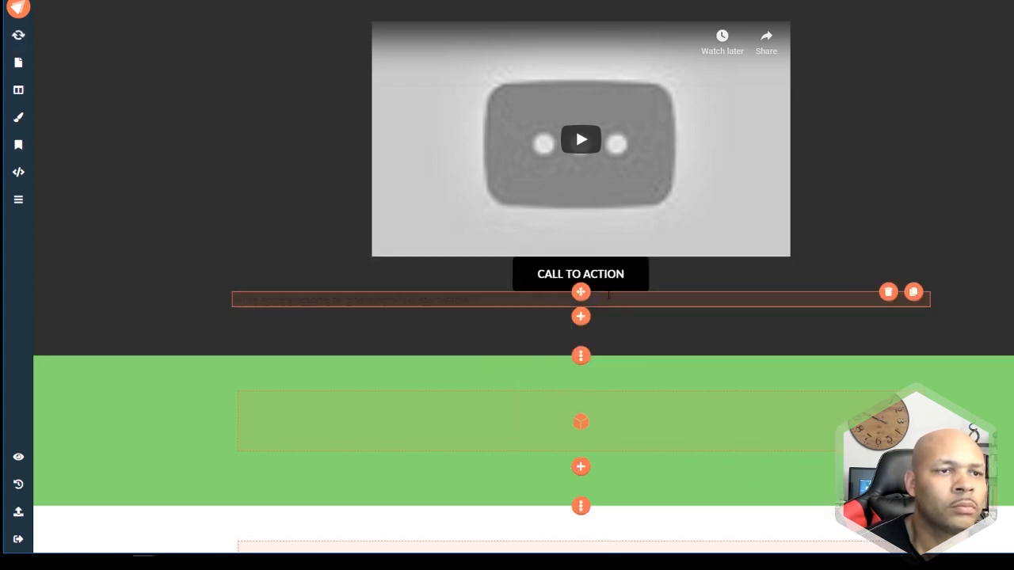
click(581, 274)
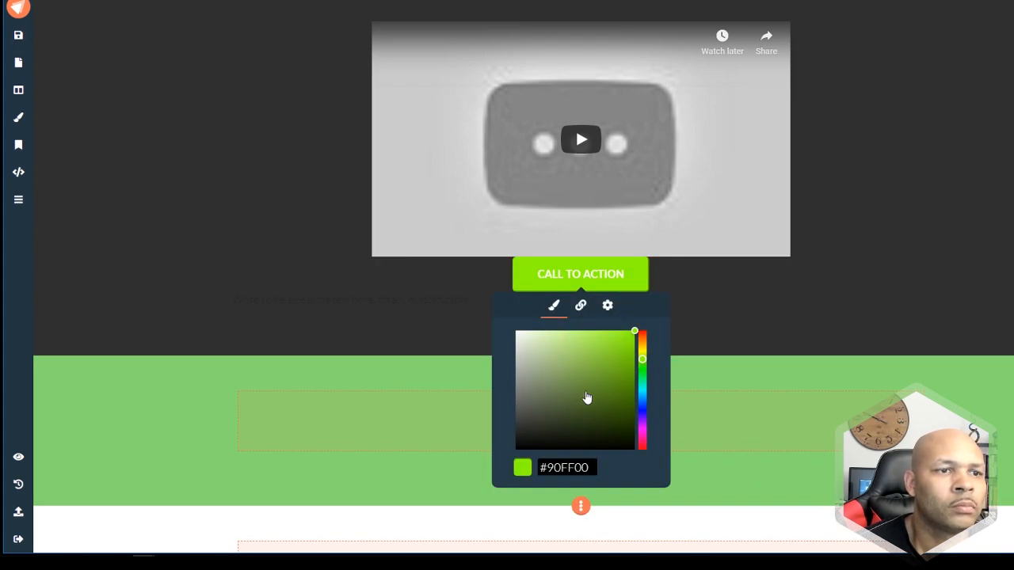
drag(586, 398, 624, 377)
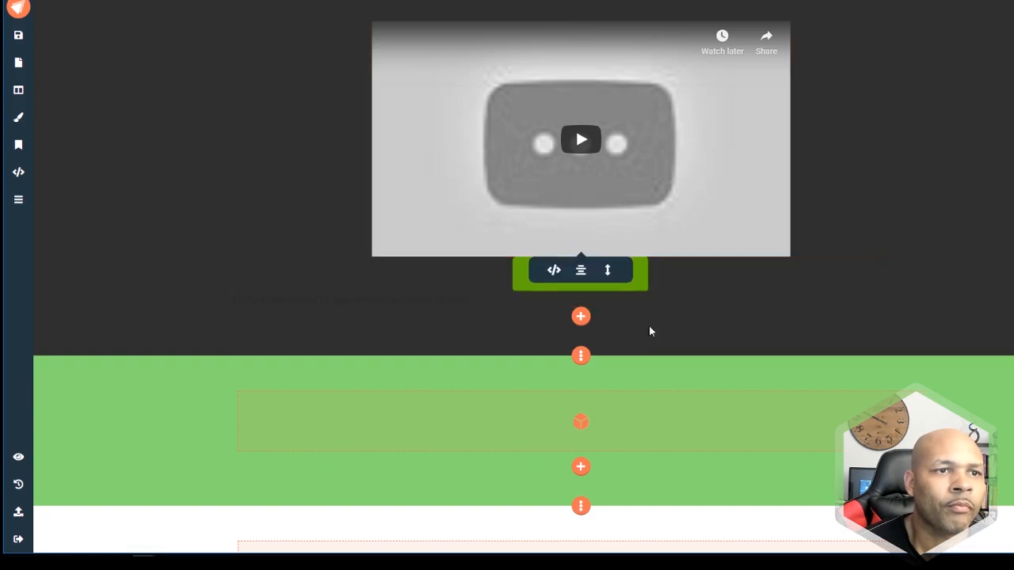
- Add an Icon Text element below the text in the dark section
click(580, 316)
click(615, 425)
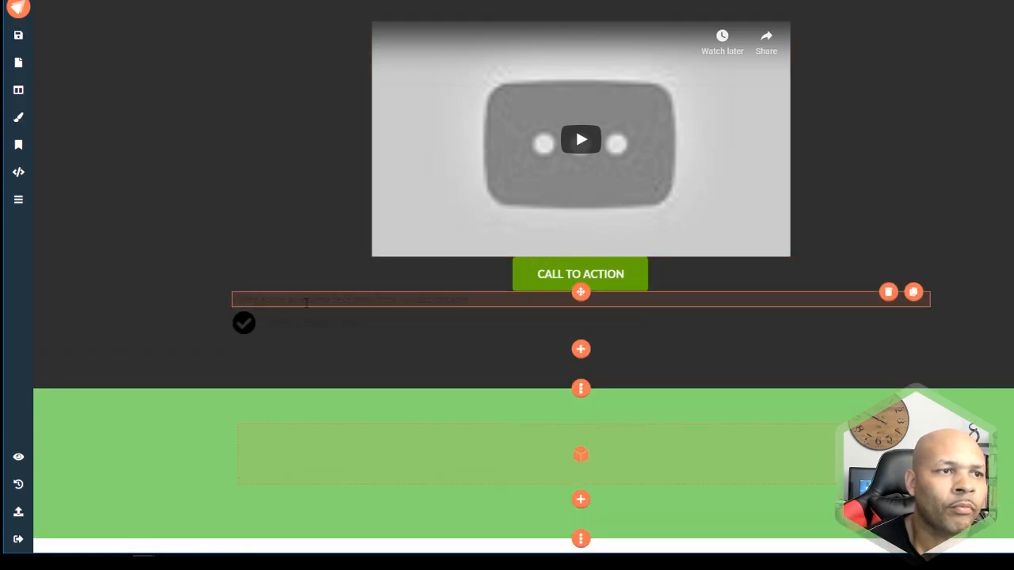
- Rearrange the dark section into two columns, with the video beside the headline text and registration button
click(150, 190)
click(18, 90)
click(141, 110)
click(160, 376)
click(380, 298)
drag(580, 292, 821, 133)
triple_click(443, 29)
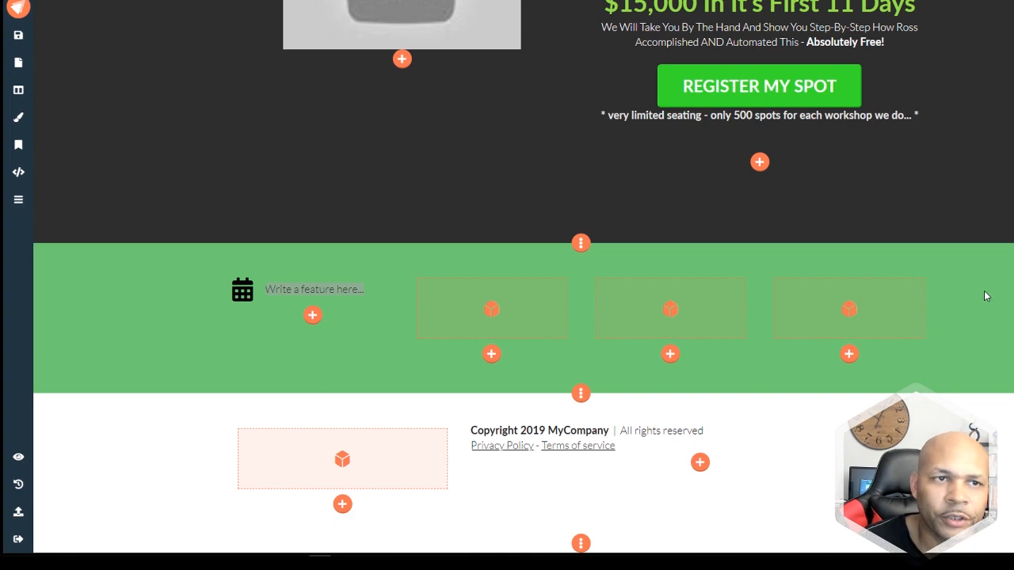
- Review the rebuilt banner, video, headline and green feature sections against the original workshop page
scroll(911, 301, up, 3)
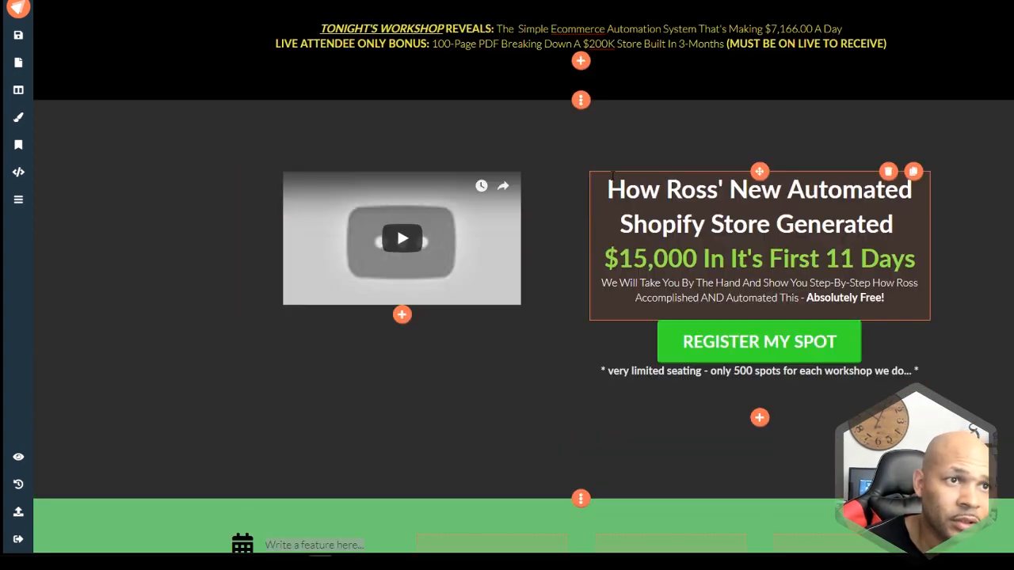
scroll(555, 264, down, 3)
scroll(553, 261, up, 3)
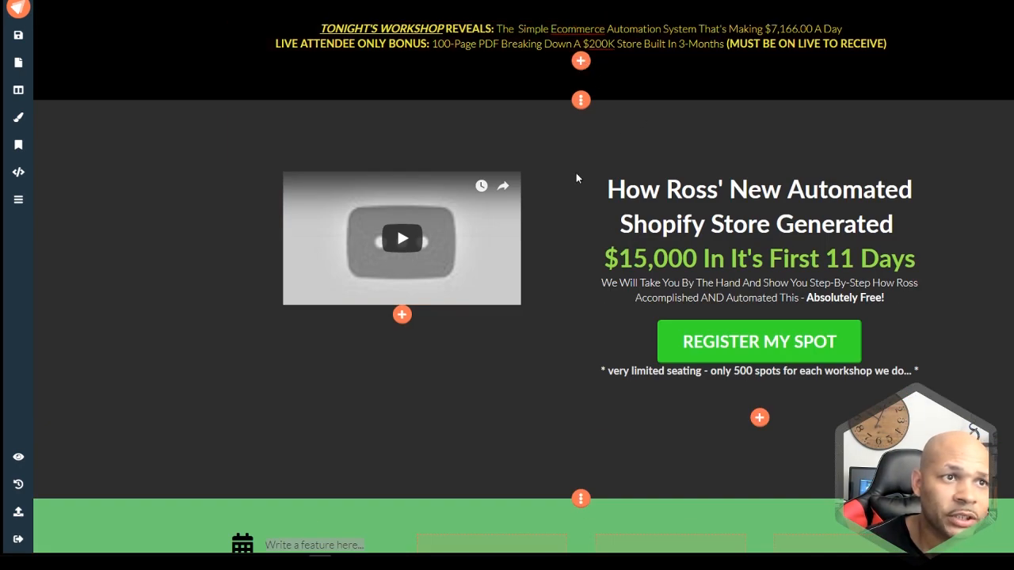
scroll(575, 178, down, 2)
scroll(575, 178, up, 2)
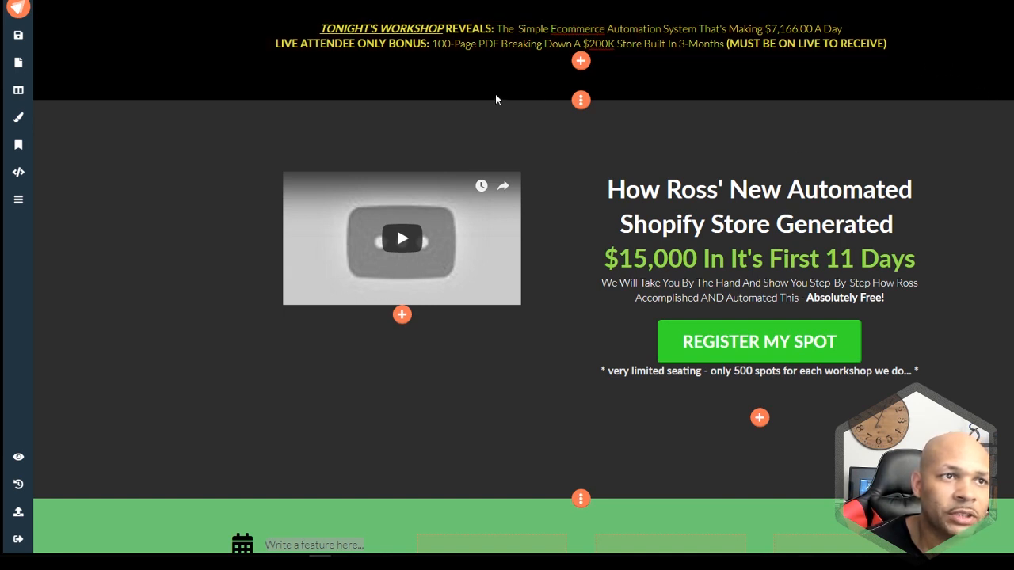
scroll(444, 118, down, 1)
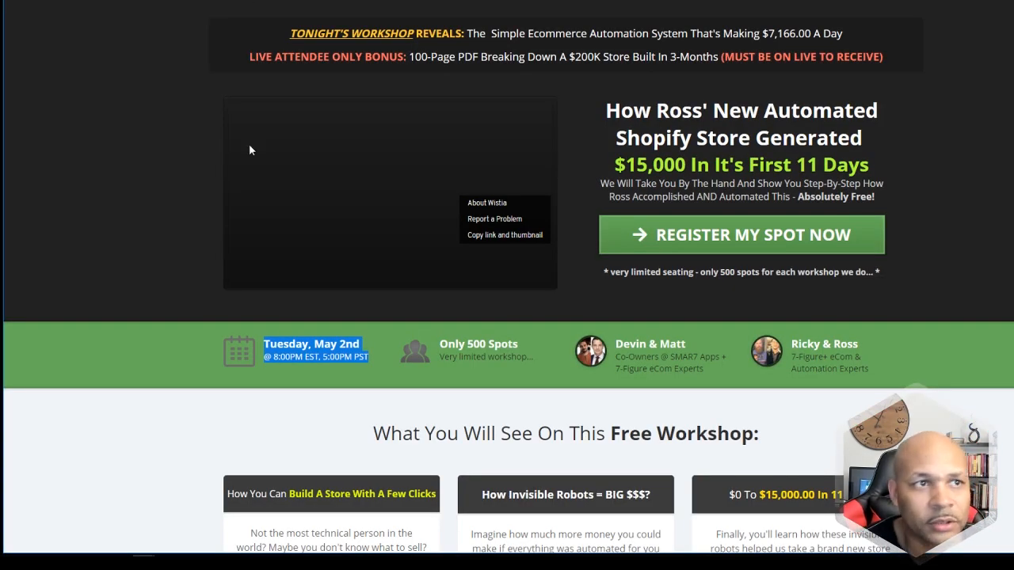
scroll(249, 146, down, 3)
scroll(249, 146, up, 3)
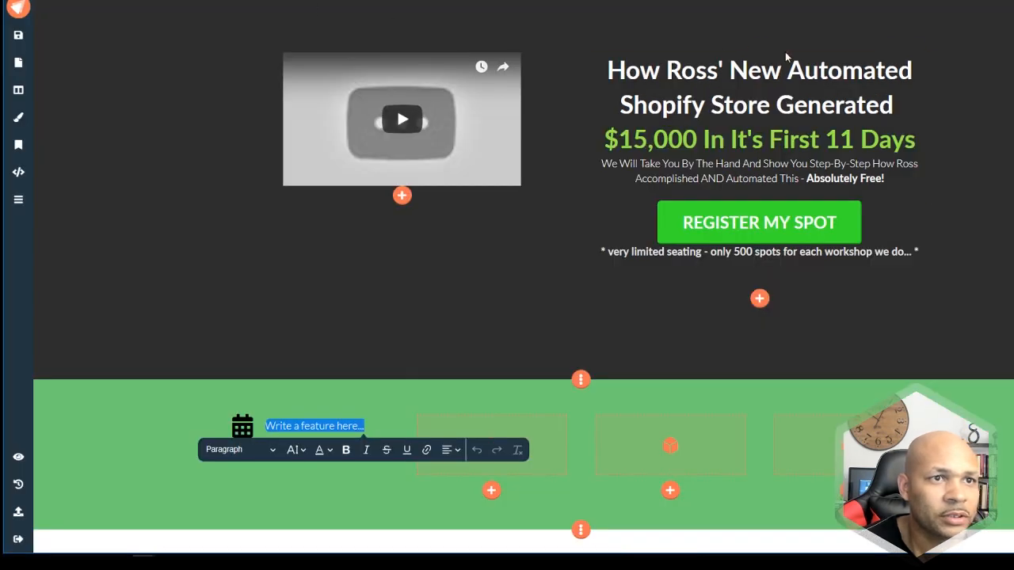
- Set the size of the video in the dark section to 80%
scroll(327, 118, up, 2)
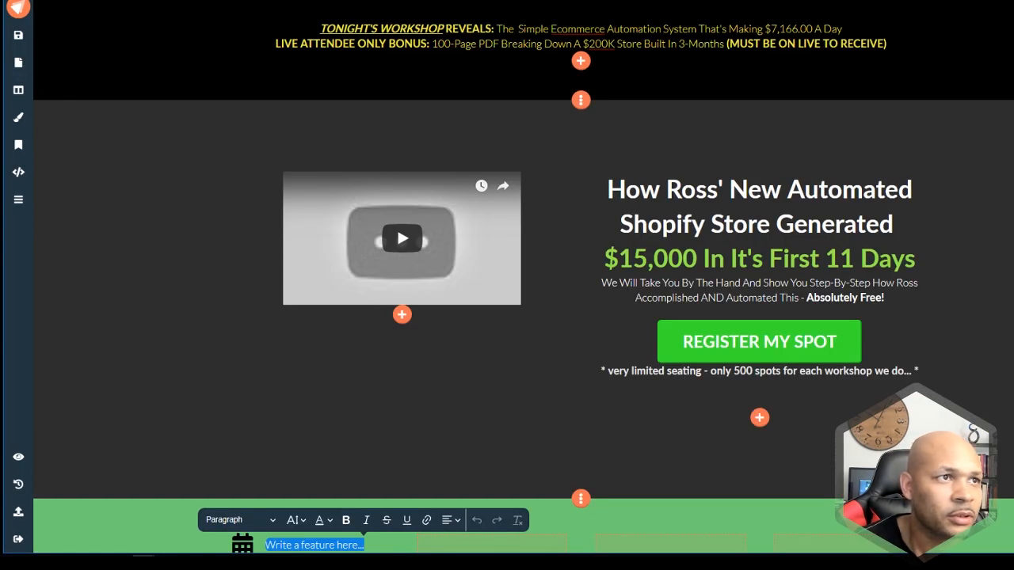
click(400, 204)
click(428, 318)
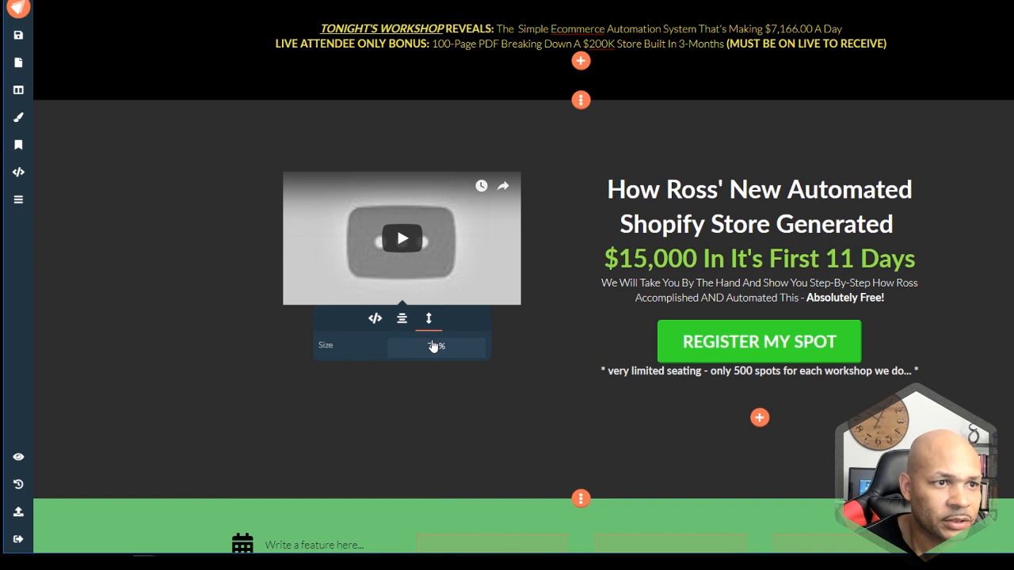
click(433, 346)
scroll(475, 392, down, 2)
scroll(479, 410, down, 1)
click(443, 418)
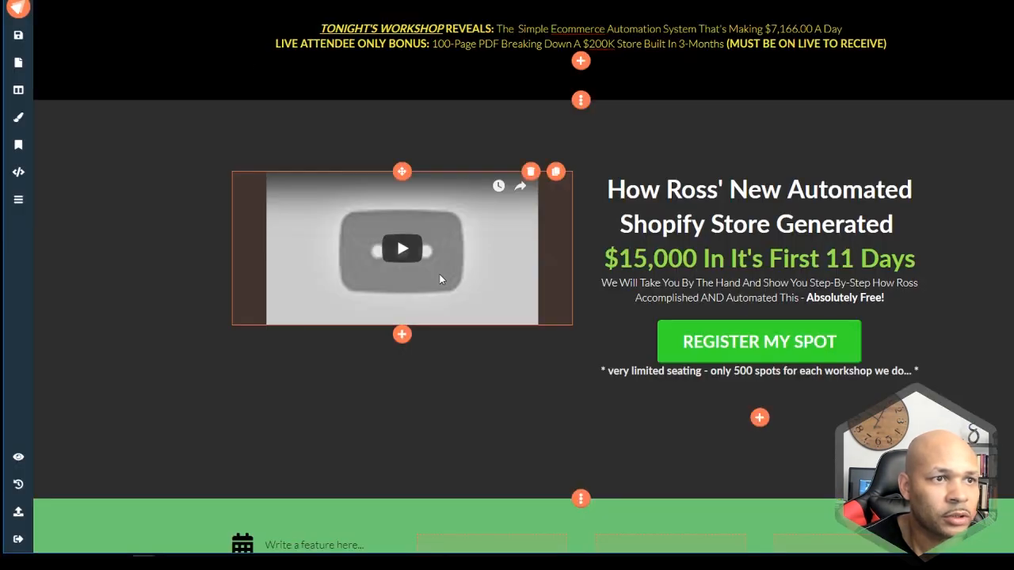
- Enlarge the video to the full width of its column
click(440, 279)
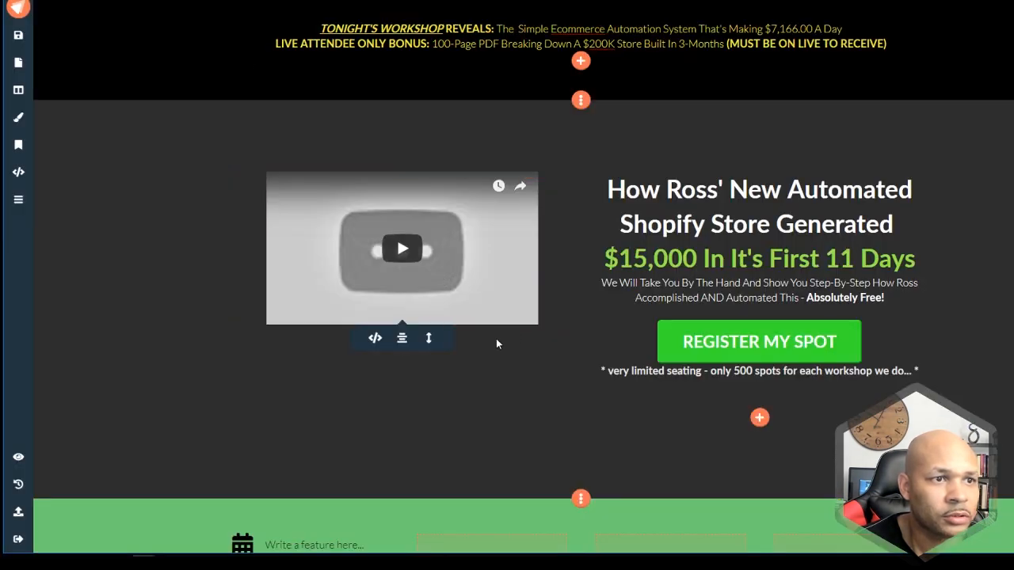
click(429, 338)
click(480, 367)
scroll(481, 427, down, 2)
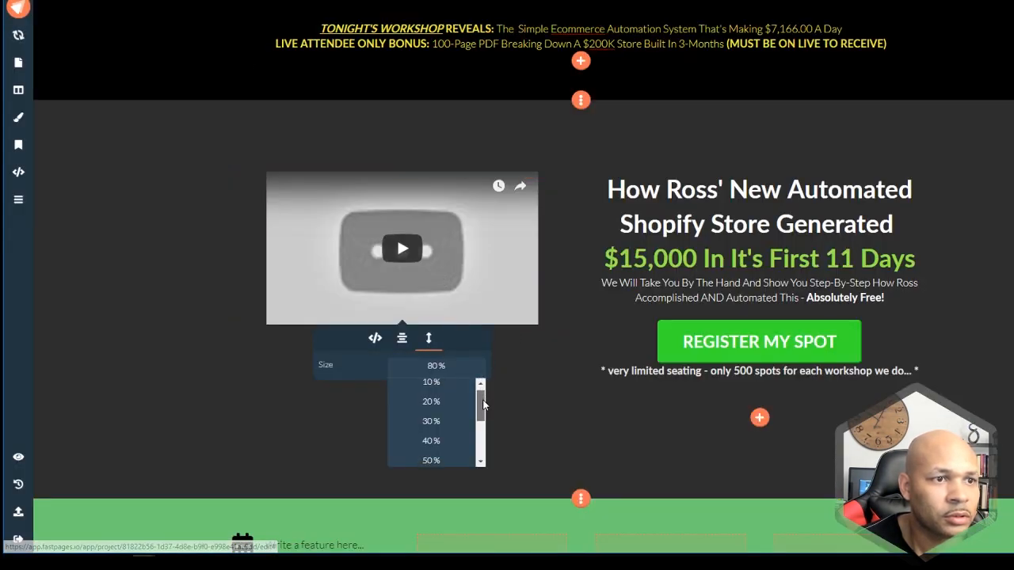
scroll(482, 427, down, 1)
click(457, 451)
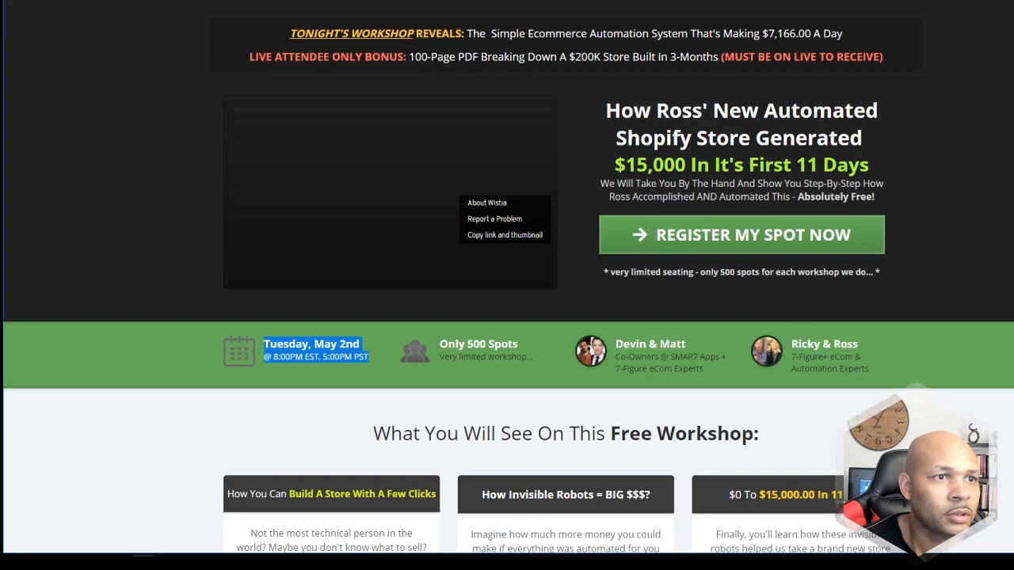
- Compare the green feature section with the original page and view the blank section layouts available above it
click(190, 172)
scroll(189, 171, down, 2)
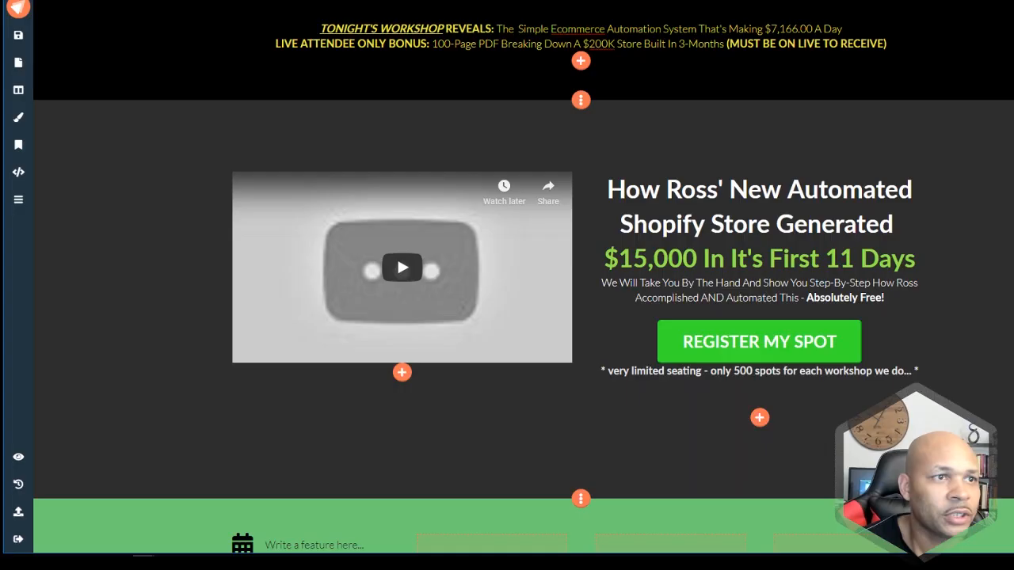
scroll(152, 85, down, 3)
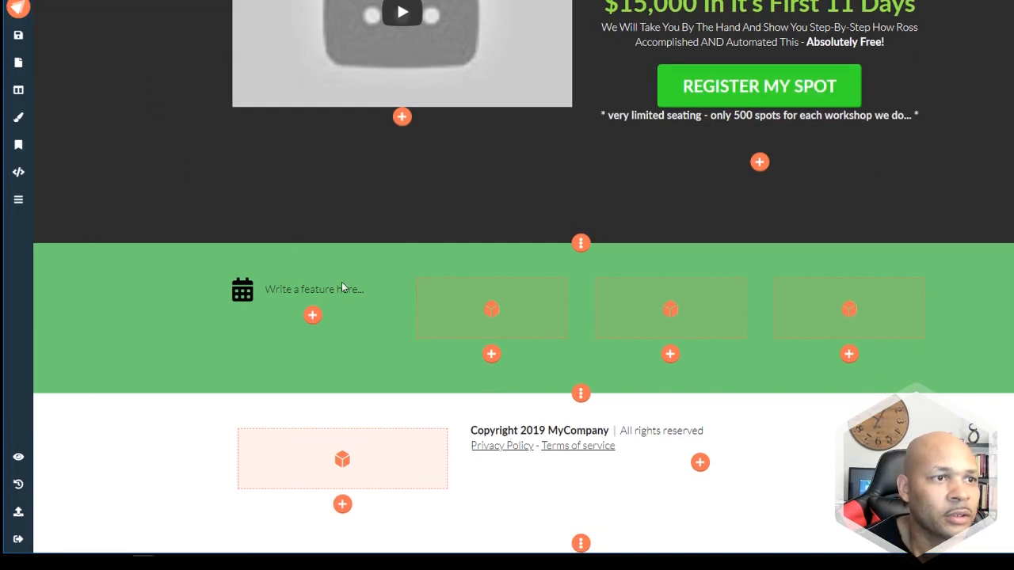
mouse_move(255, 288)
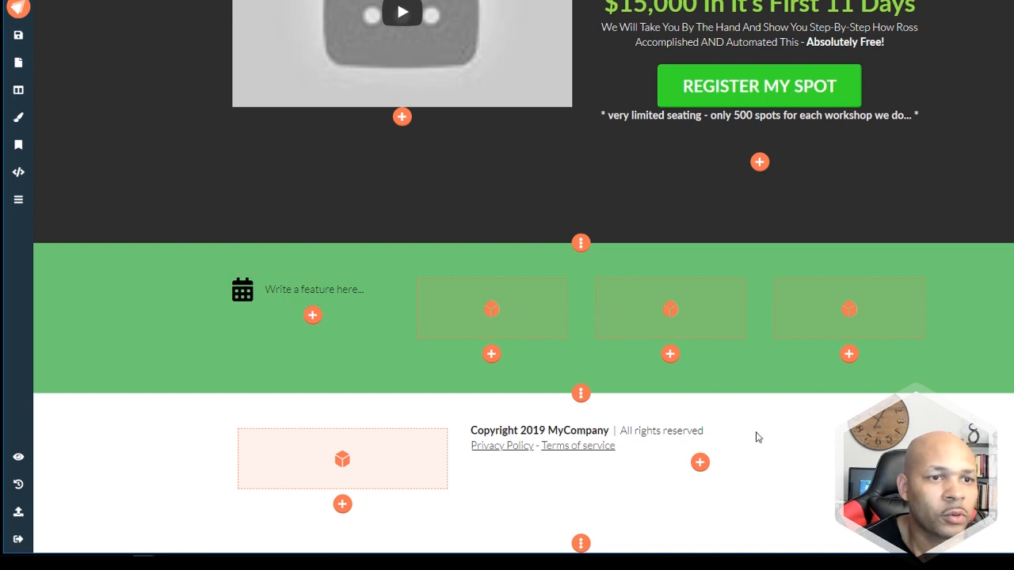
click(580, 243)
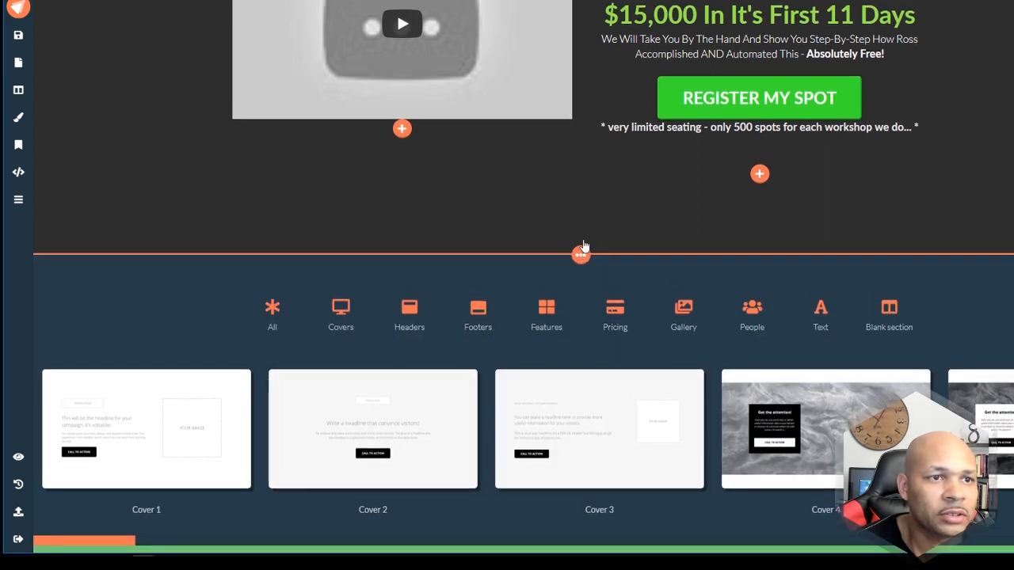
click(889, 310)
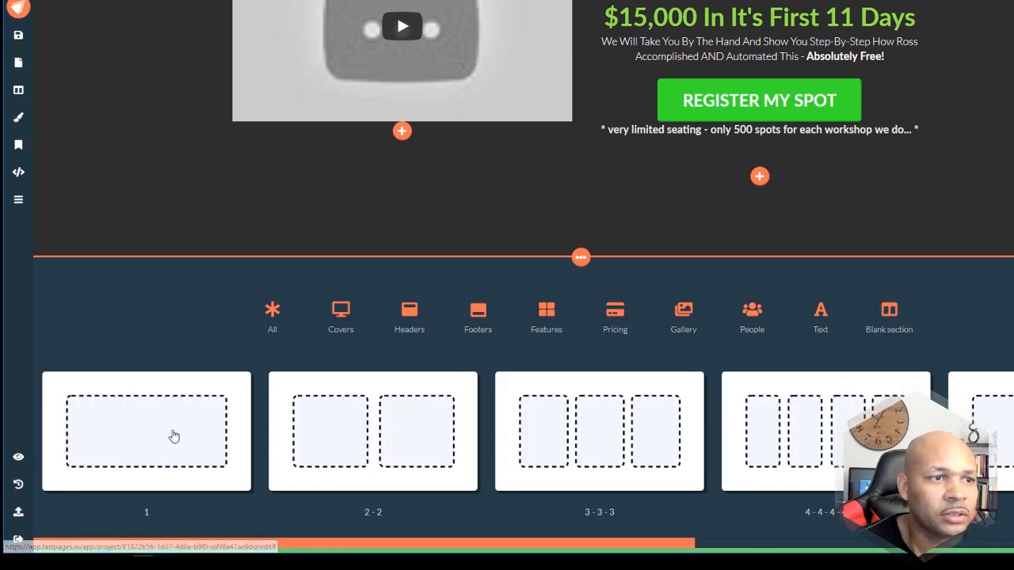
click(586, 259)
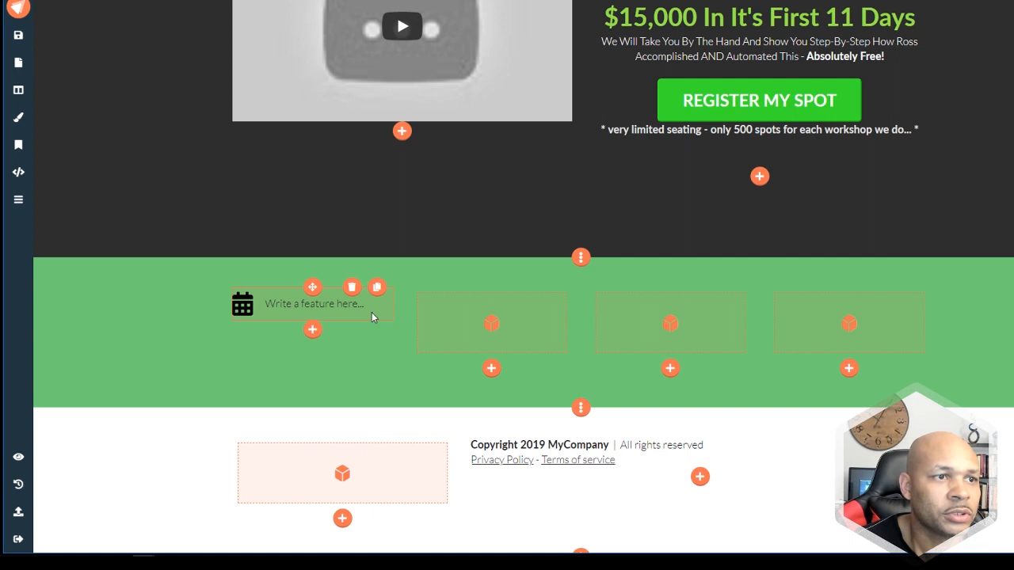
- Add an Icon Text element to the second column of the green section and open the icon gallery for its icon
click(492, 368)
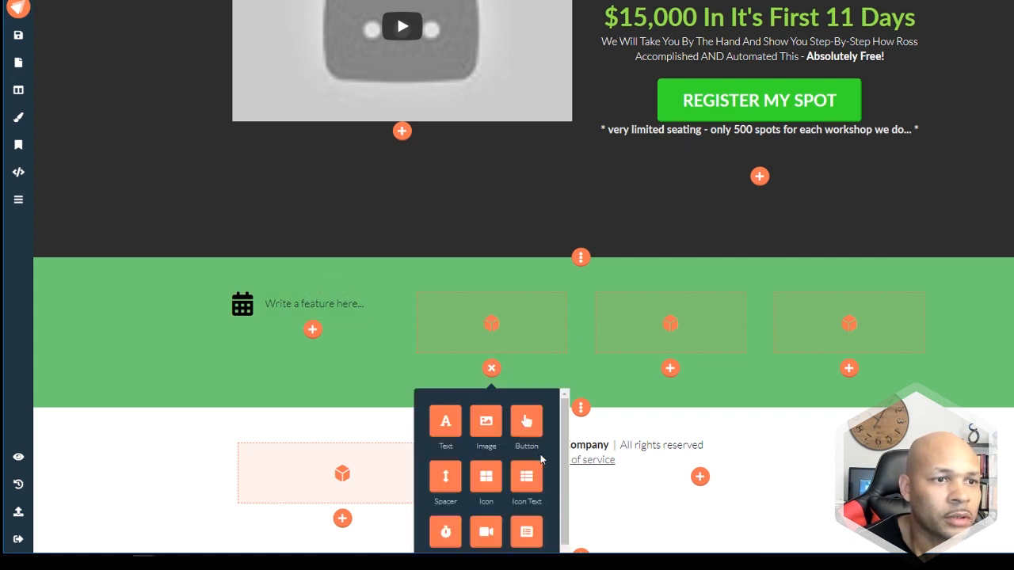
click(524, 479)
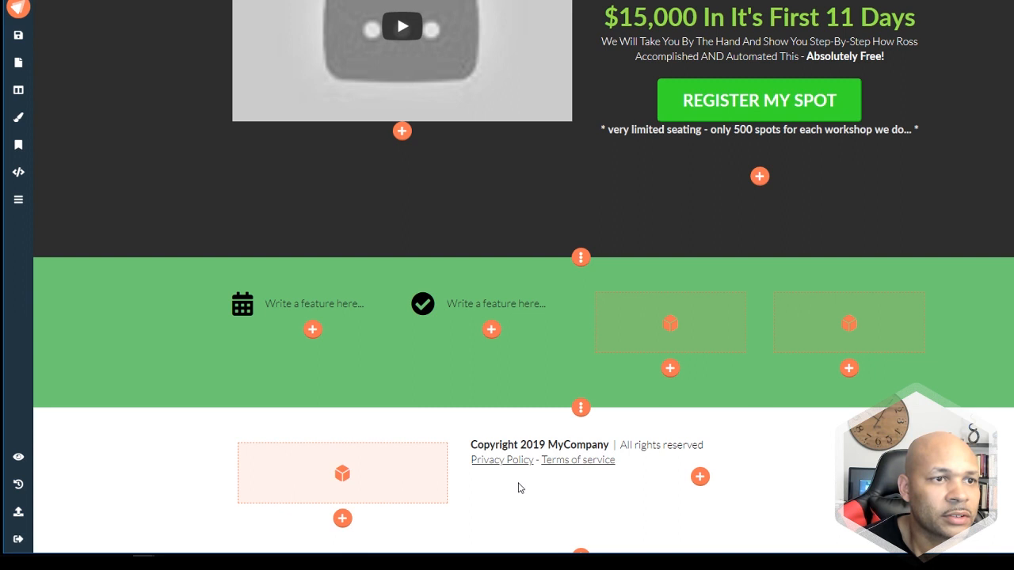
click(426, 309)
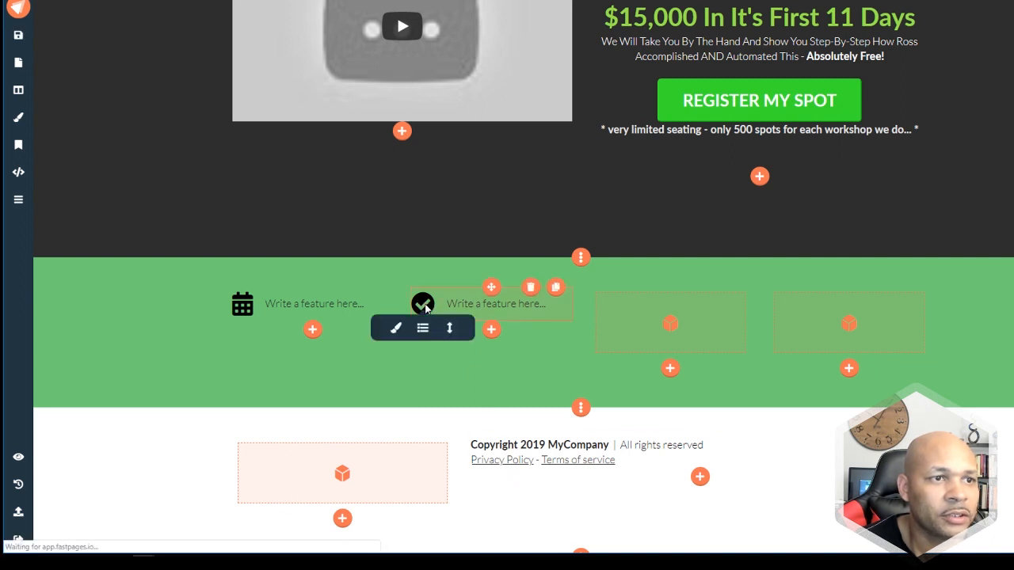
click(398, 334)
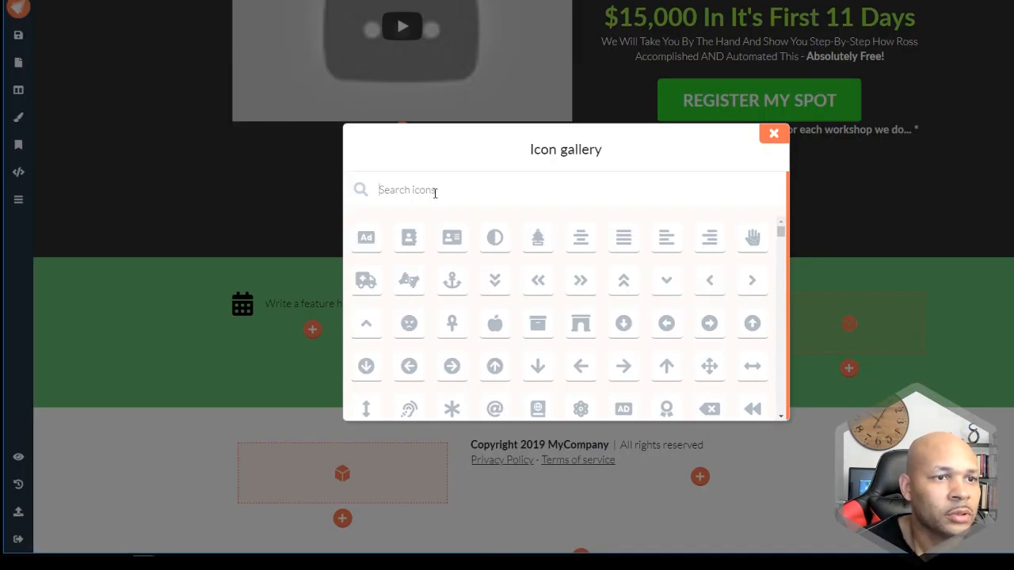
- Search the icon gallery for PEOPLE and PERSON icons
text(OPLE)
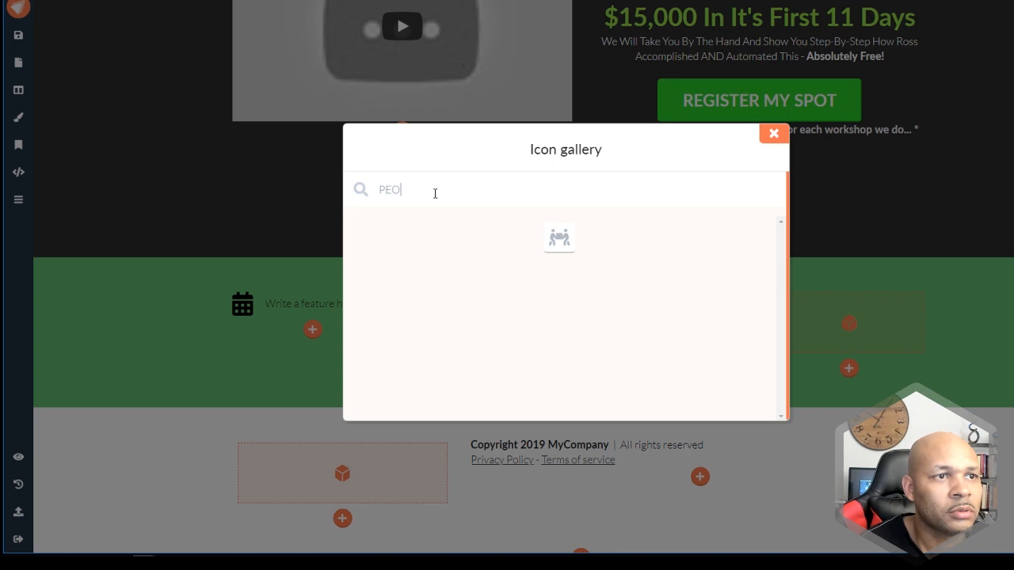
key(BackSpace)
key(BackSpace)
key(BackSpace)
key(BackSpace)
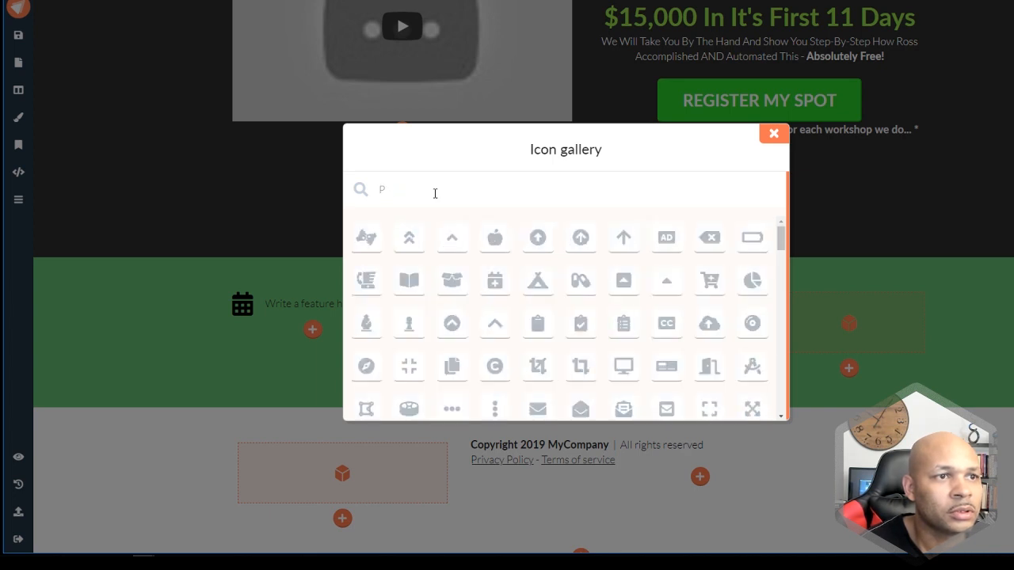
text(ERSON)
key(BackSpace)
key(BackSpace)
key(BackSpace)
key(BackSpace)
key(BackSpace)
key(BackSpace)
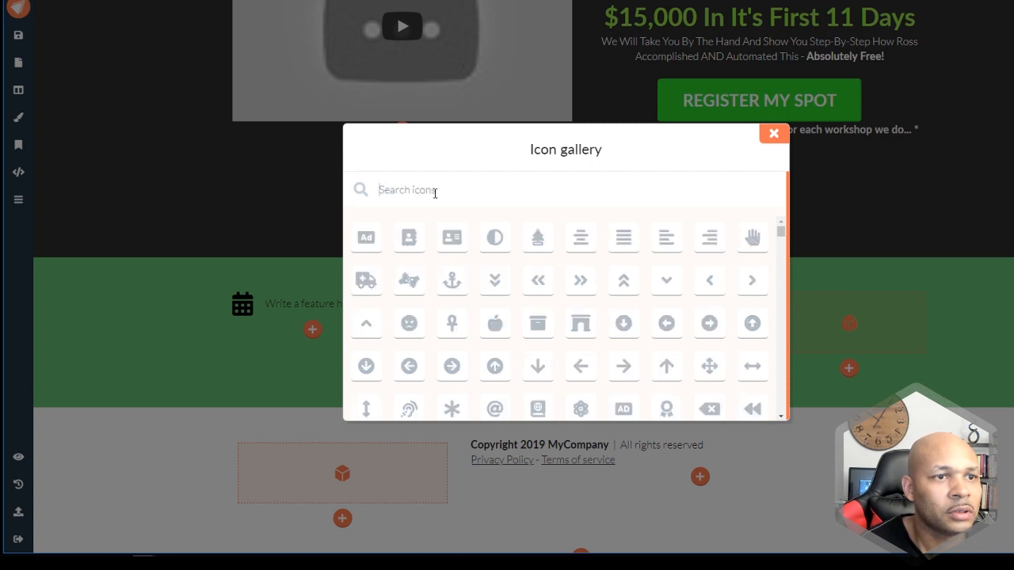
- Search the icon gallery for TEAM and GROUP icons
text(TEAM)
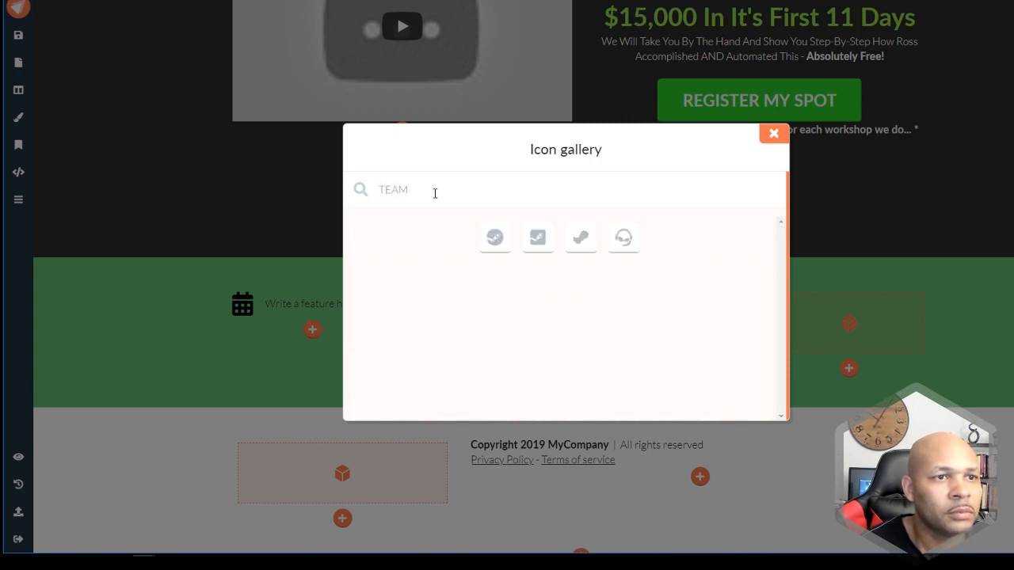
key(BackSpace)
key(BackSpace)
key(BackSpace)
key(BackSpace)
text(GROUP)
key(BackSpace)
key(BackSpace)
key(BackSpace)
key(BackSpace)
key(BackSpace)
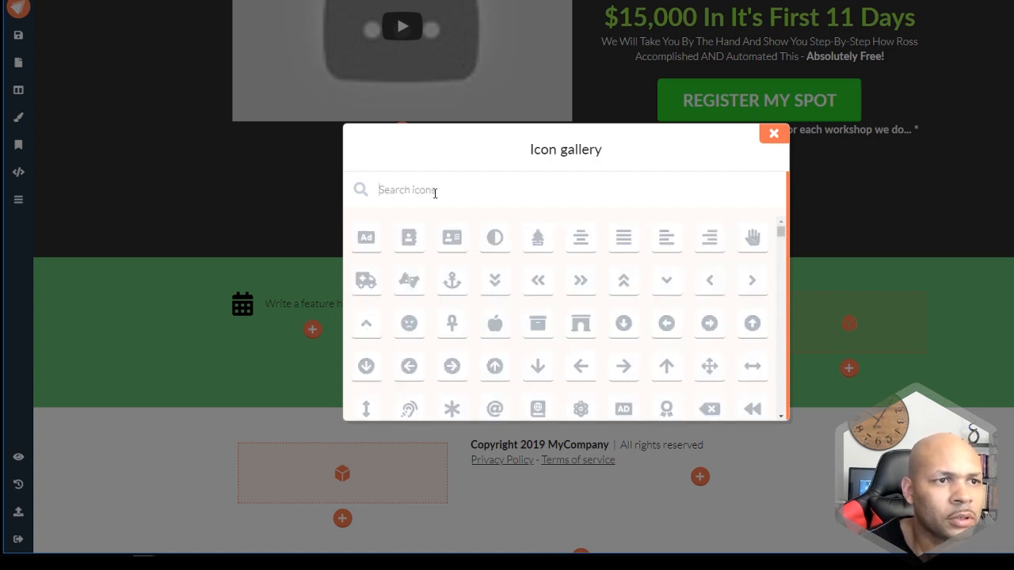
- Search the icon gallery for NETWORK and HELP, and set the second green column's icon to the helping hands
mouse_move(781, 237)
mouse_down()
mouse_move(777, 412)
mouse_move(778, 301)
mouse_up()
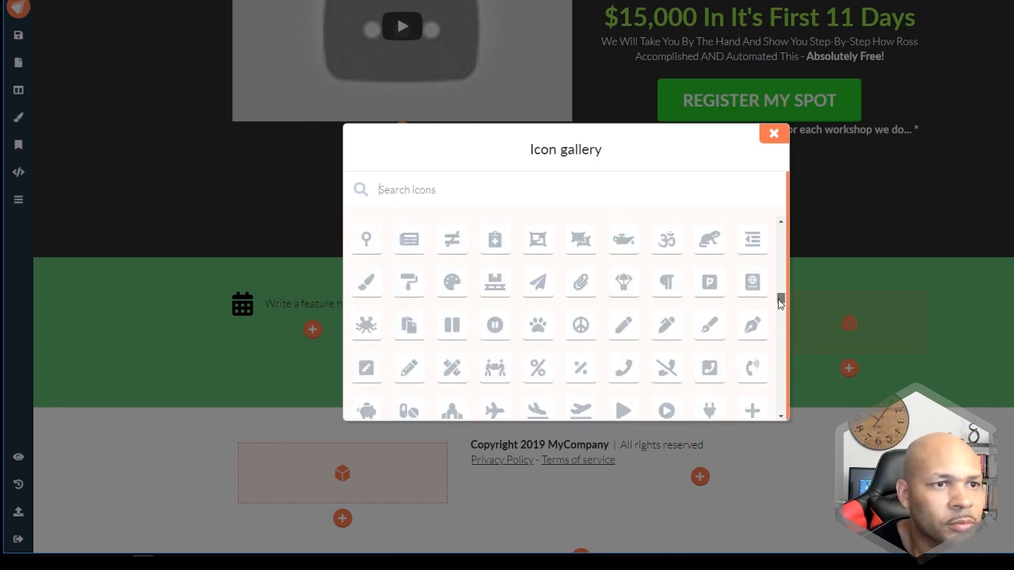
drag(779, 301, 779, 278)
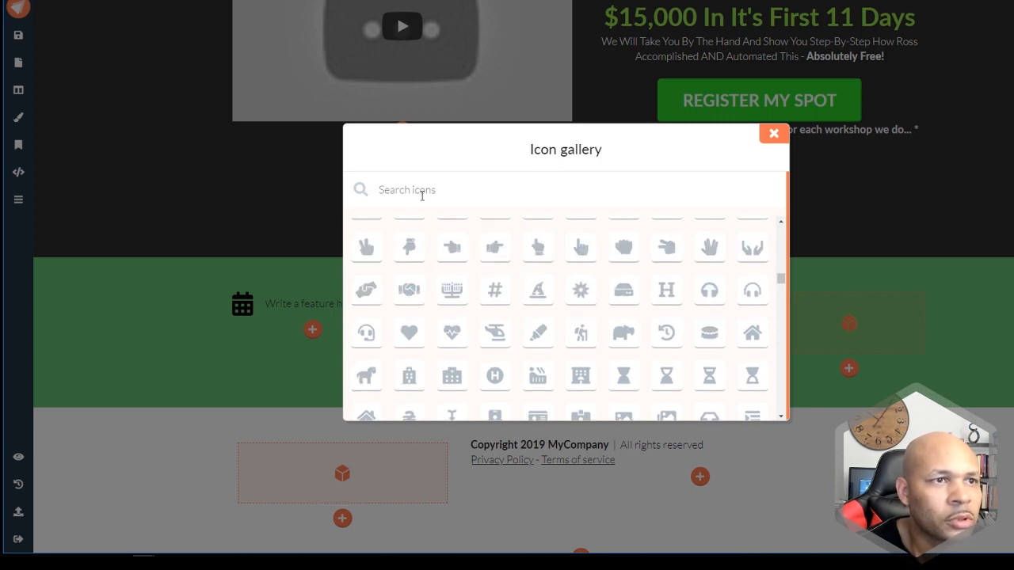
text(NETWORK)
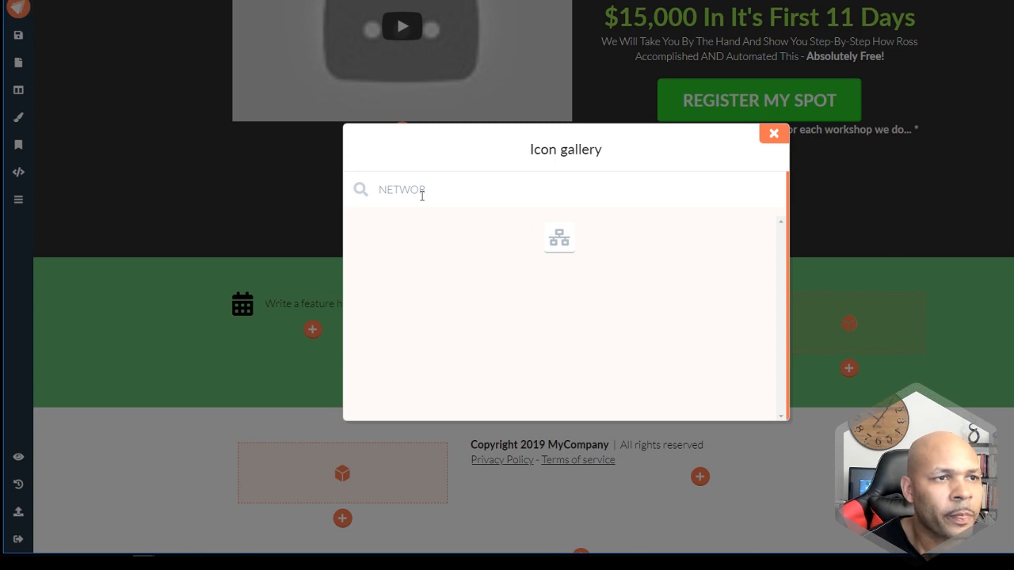
key(ctrl+a)
key(BackSpace)
text(HELP)
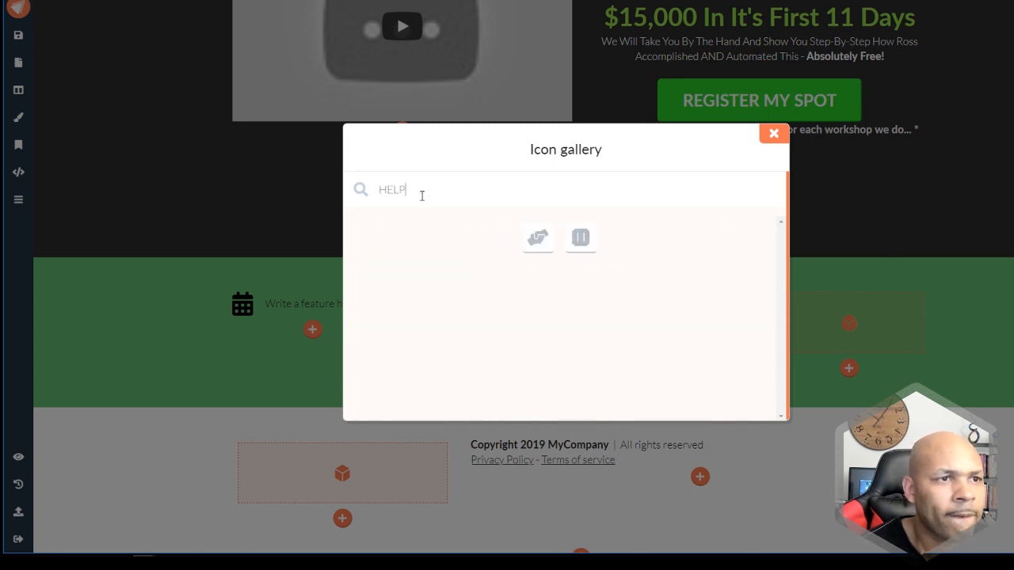
click(539, 237)
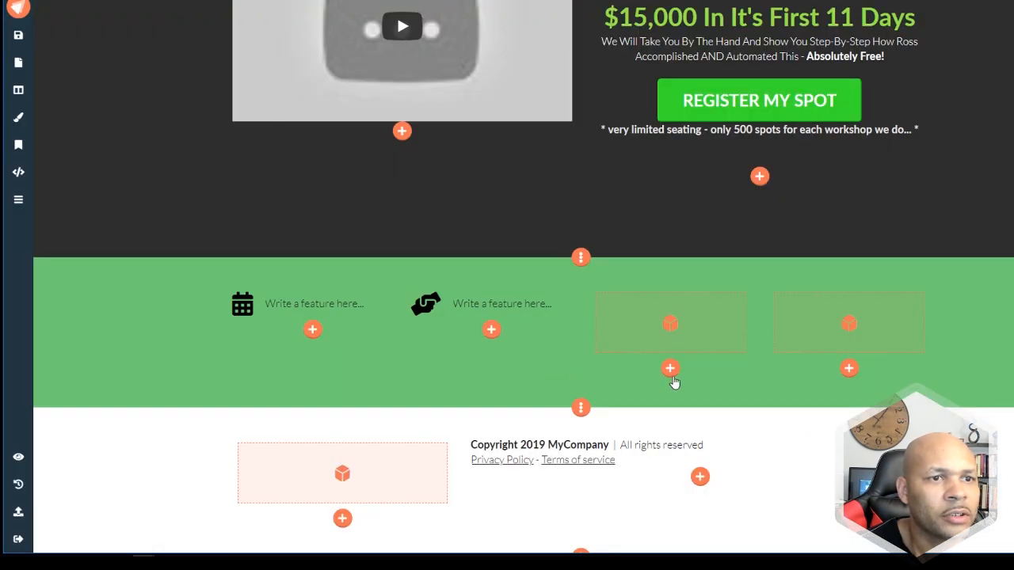
- Add an Image element with a Text element beneath it to the third column of the green section
click(670, 369)
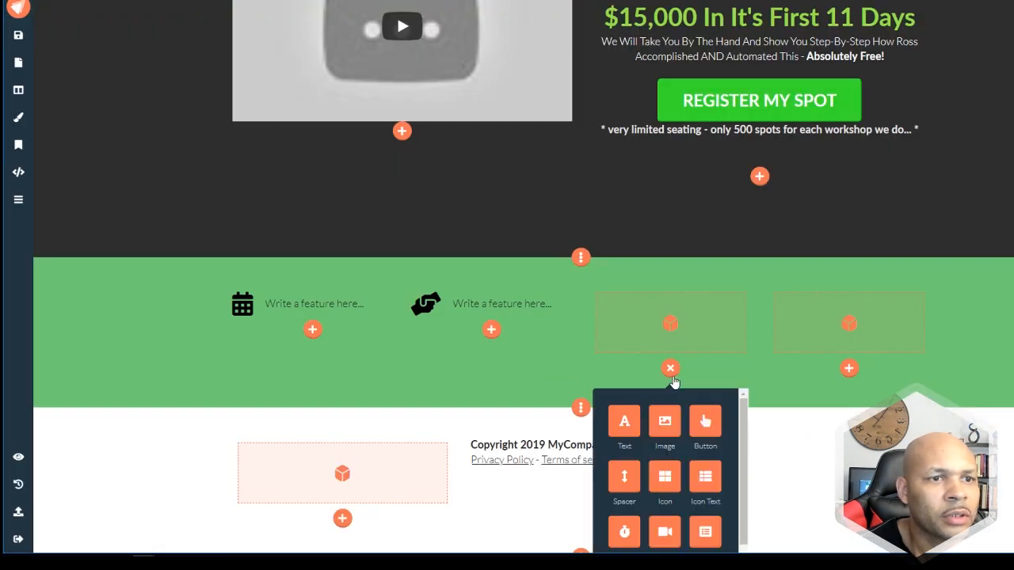
scroll(701, 415, down, 1)
scroll(705, 425, up, 1)
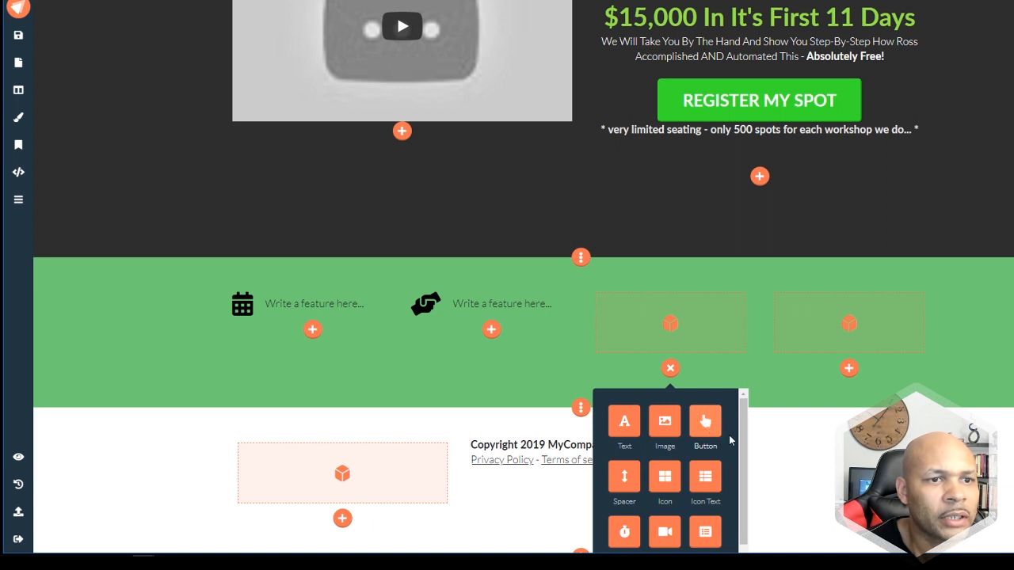
scroll(743, 448, down, 1)
scroll(743, 450, down, 1)
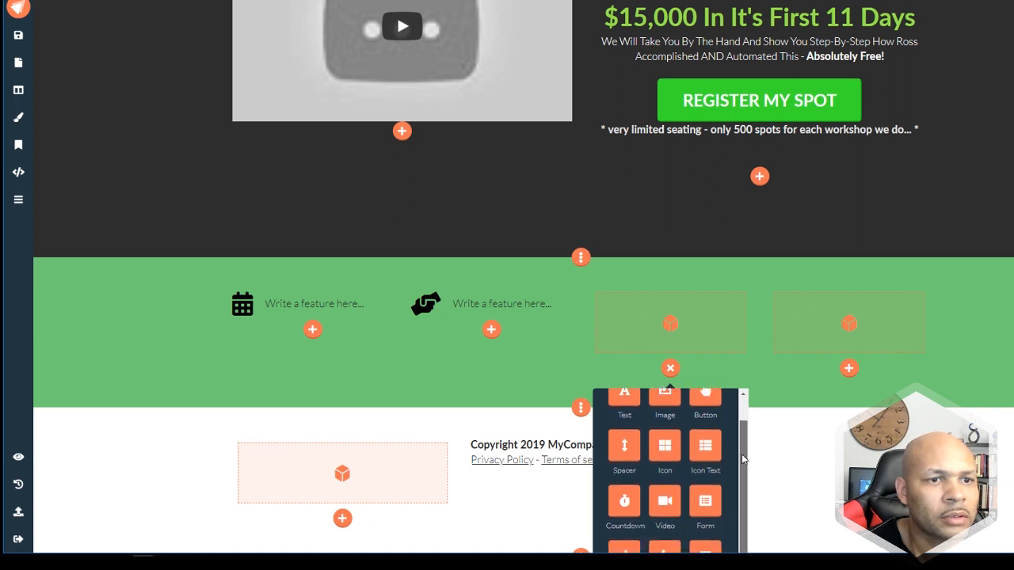
scroll(741, 454, up, 1)
click(664, 428)
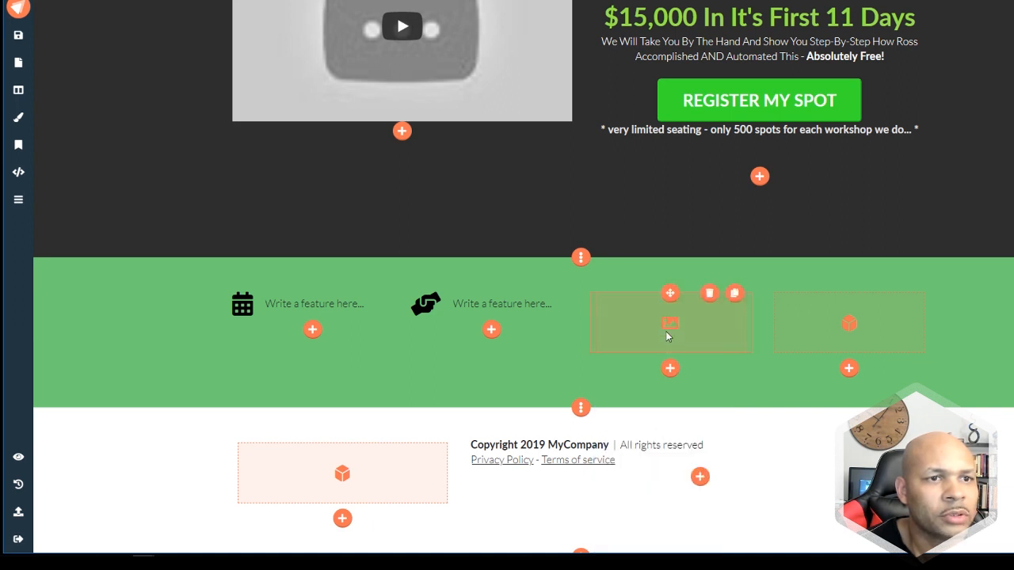
click(672, 373)
click(624, 422)
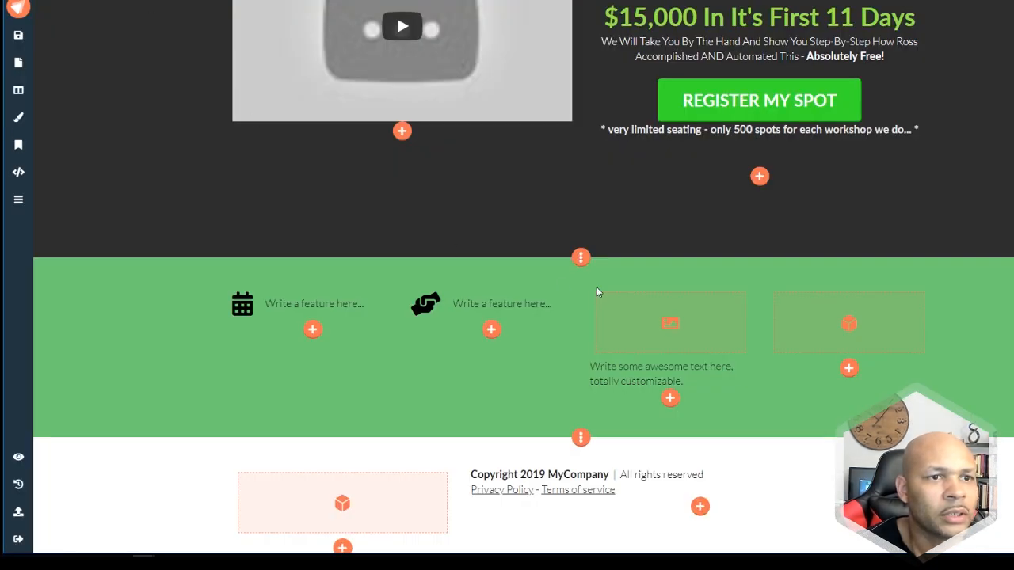
click(673, 327)
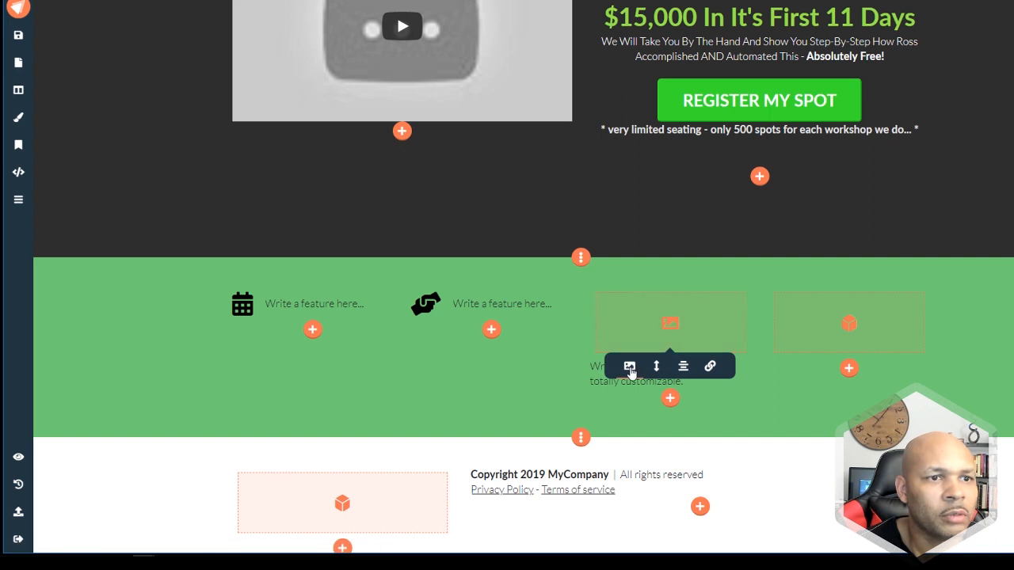
- Add an Image element with a Text element beneath it to the fourth column of the green section
click(848, 369)
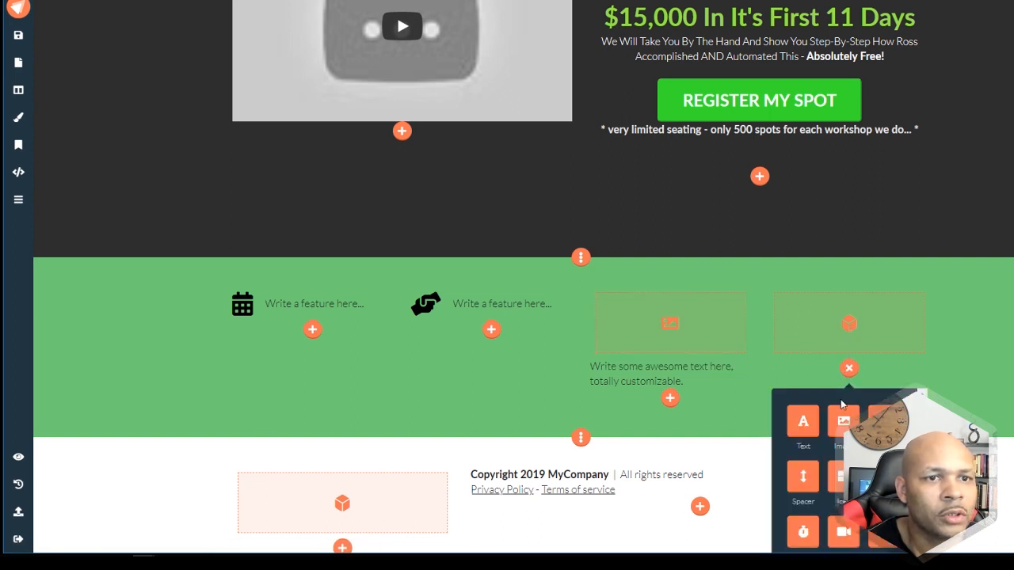
click(844, 421)
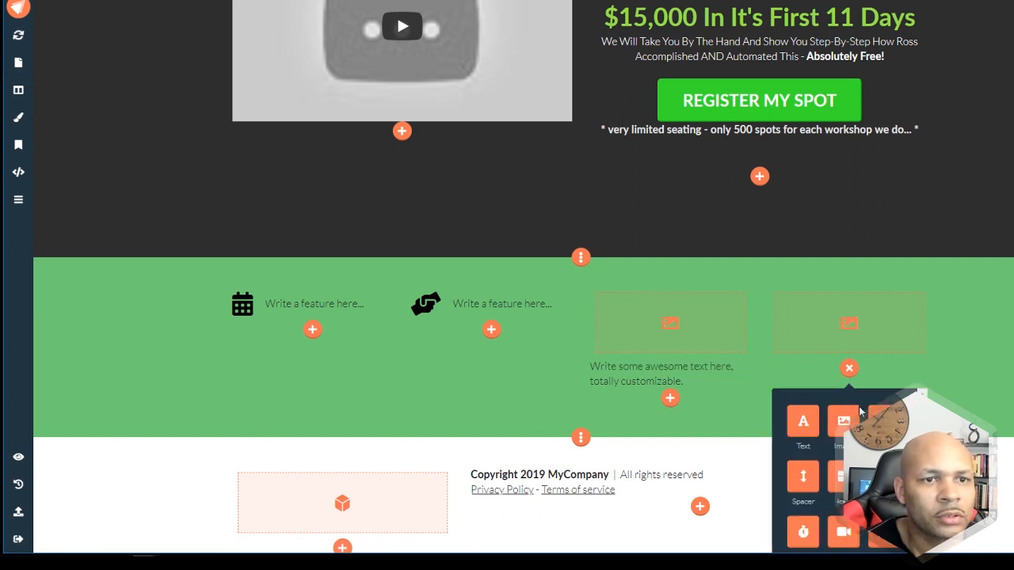
click(800, 422)
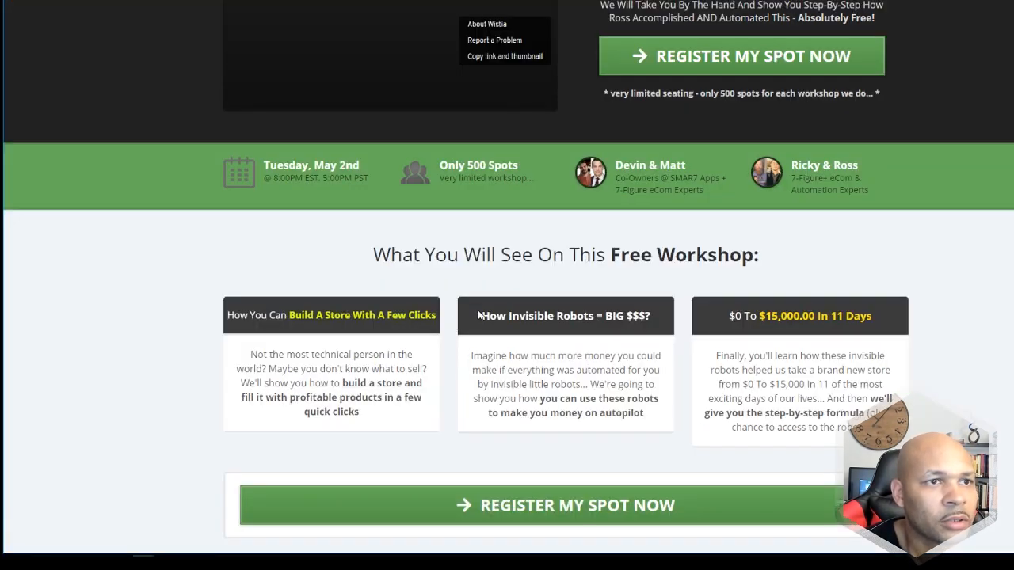
- Copy the heading "What You Will See On This Free Workshop:" from the original page and return to the page editor
scroll(480, 308, down, 1)
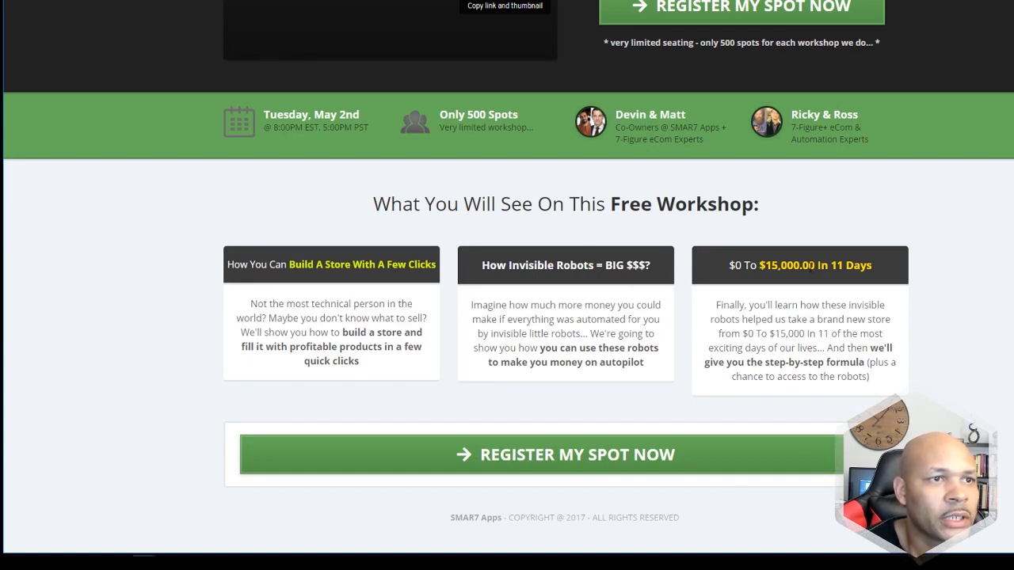
drag(375, 203, 823, 206)
right_click(711, 202)
click(732, 211)
click(156, 0)
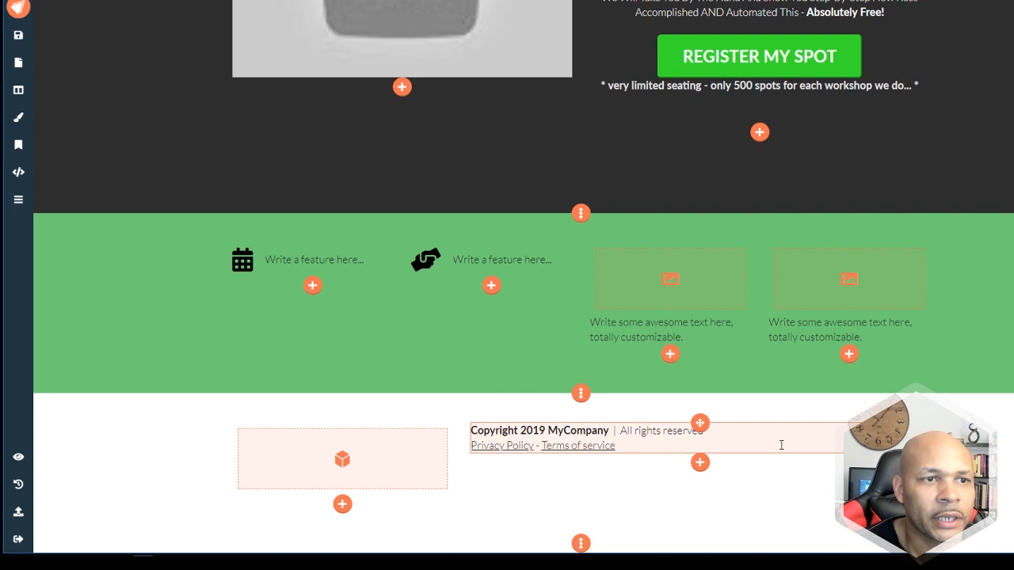
- Insert a blank one-column section directly below the green feature section, checking the original page's layout
click(581, 393)
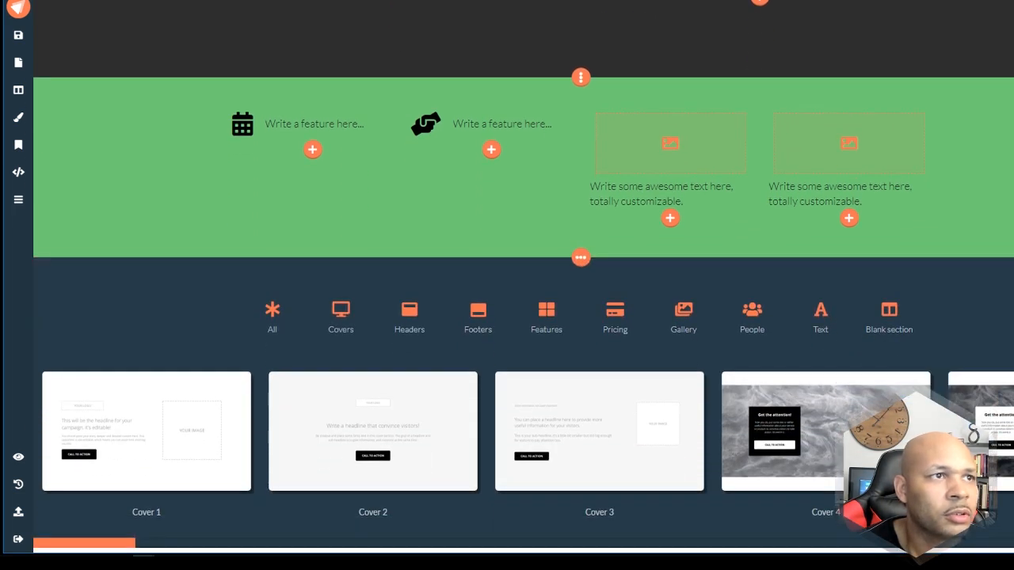
click(293, 0)
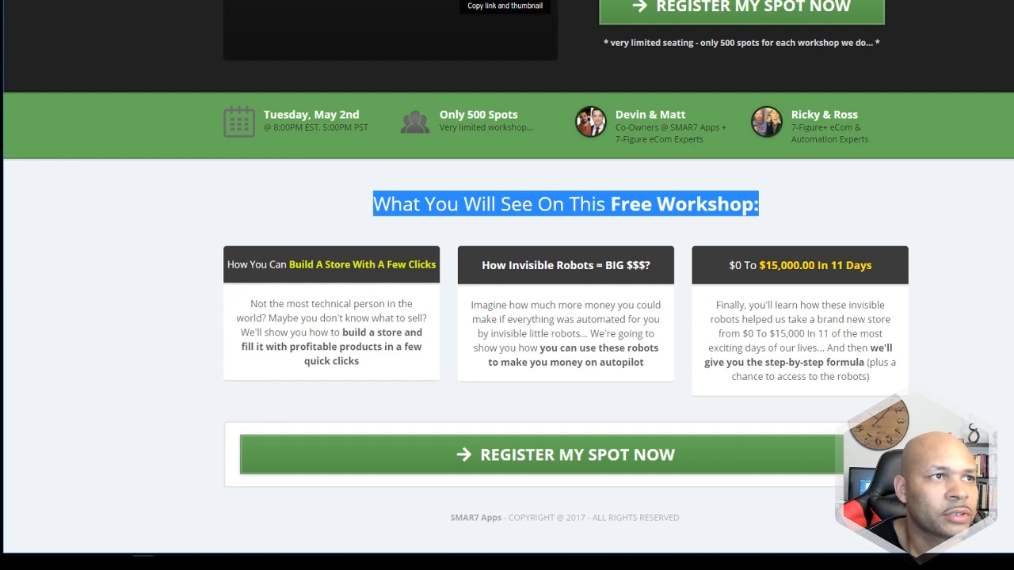
click(163, 0)
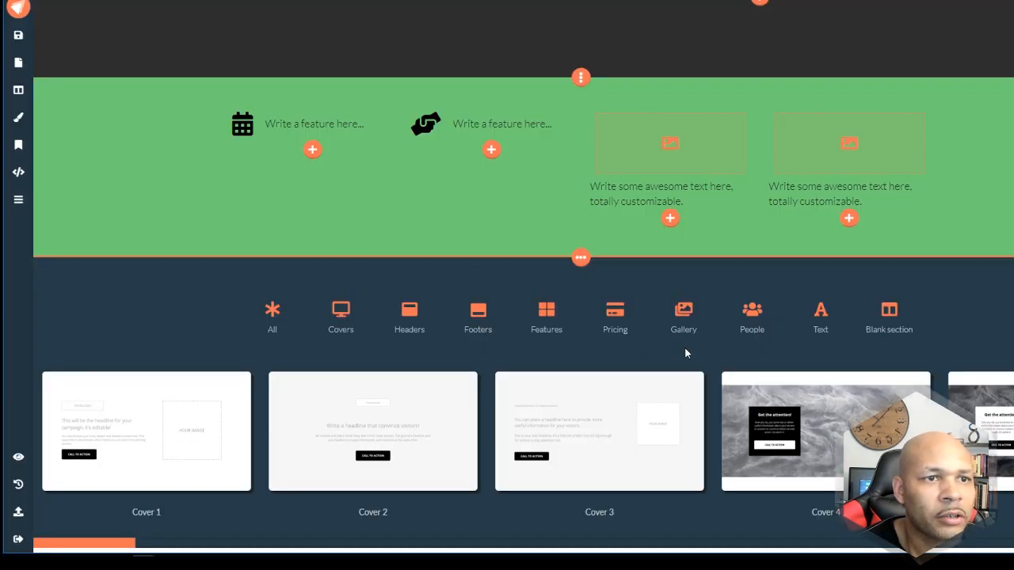
click(888, 311)
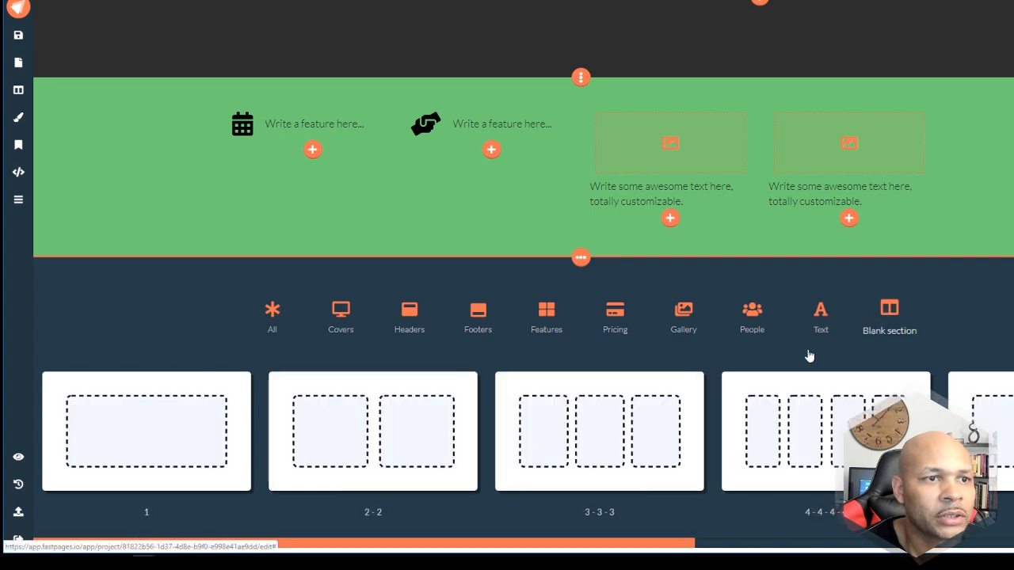
click(215, 434)
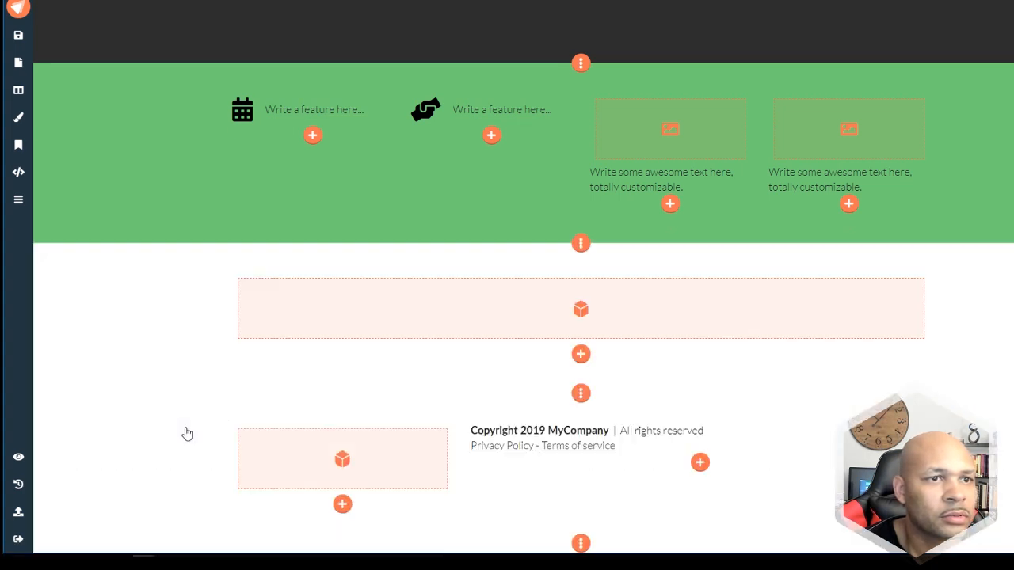
click(581, 355)
scroll(616, 466, down, 1)
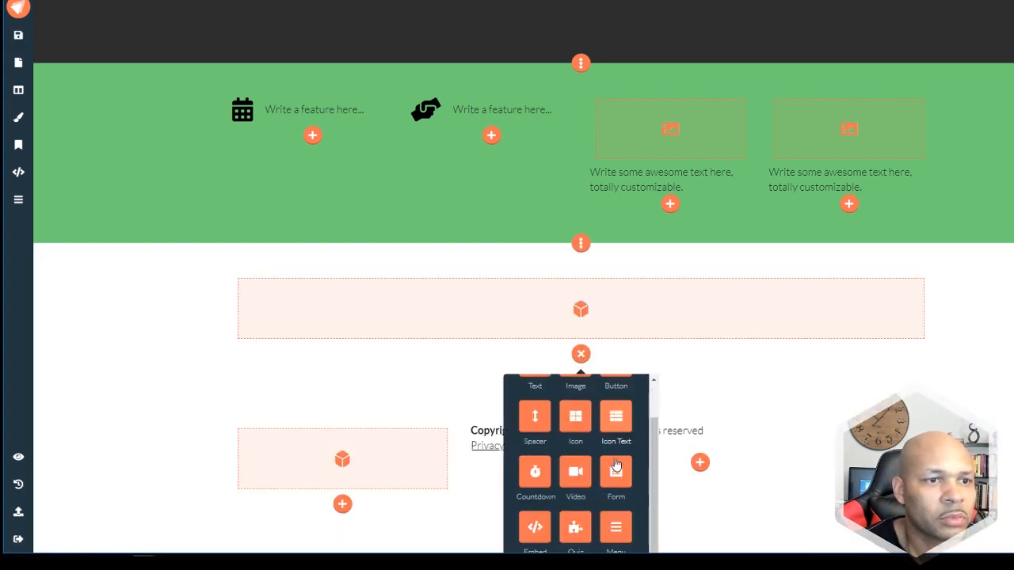
scroll(744, 393, up, 2)
scroll(742, 411, down, 3)
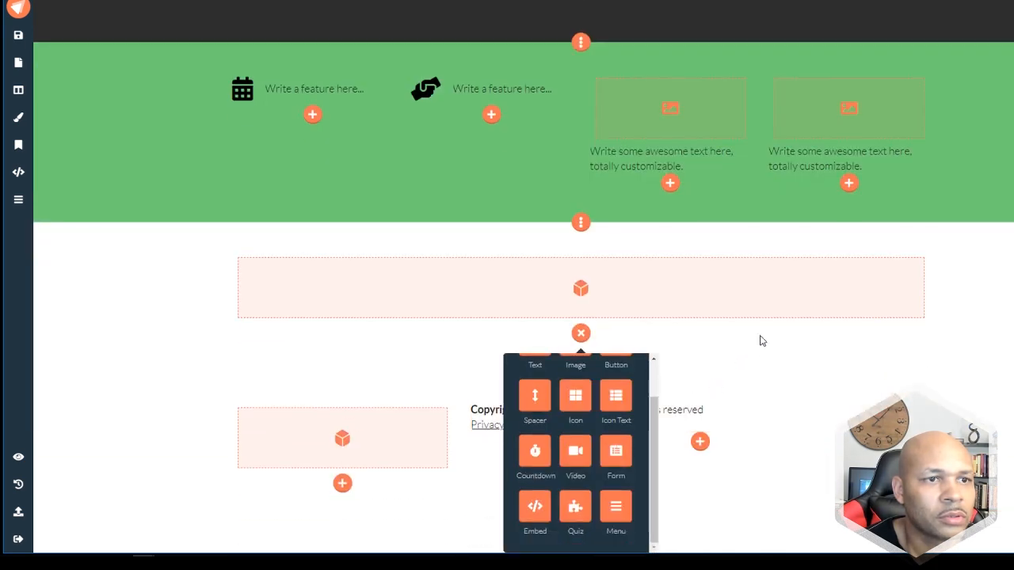
- Insert a blank 3-3-3 section below the green section and reorder the sections so the one-column section sits above it
click(581, 225)
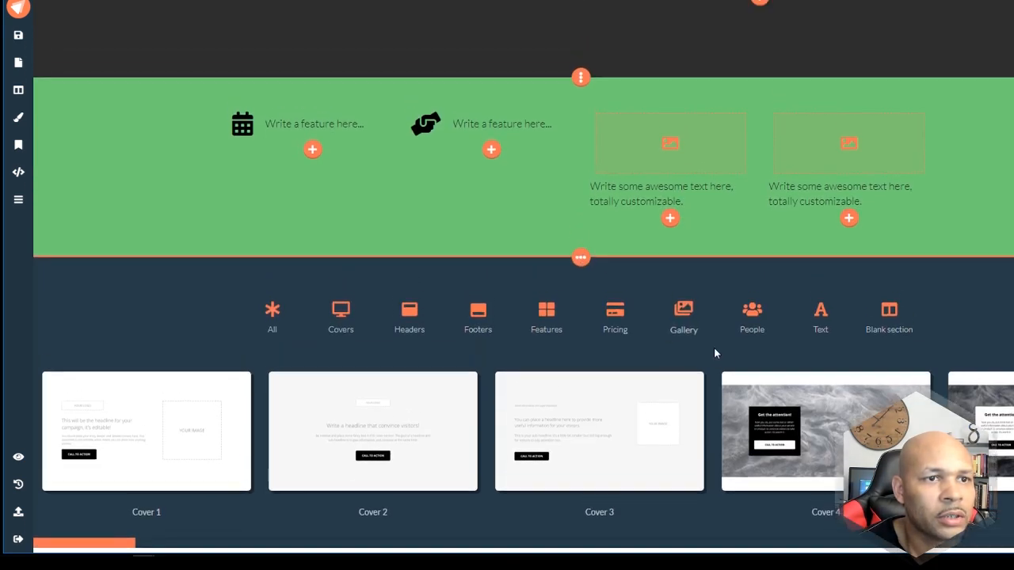
click(889, 313)
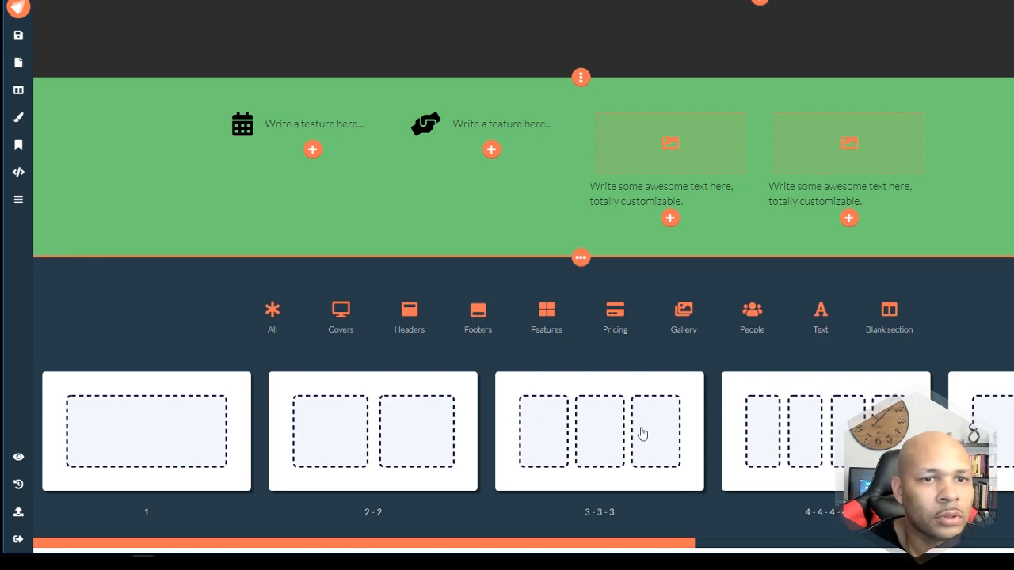
click(582, 430)
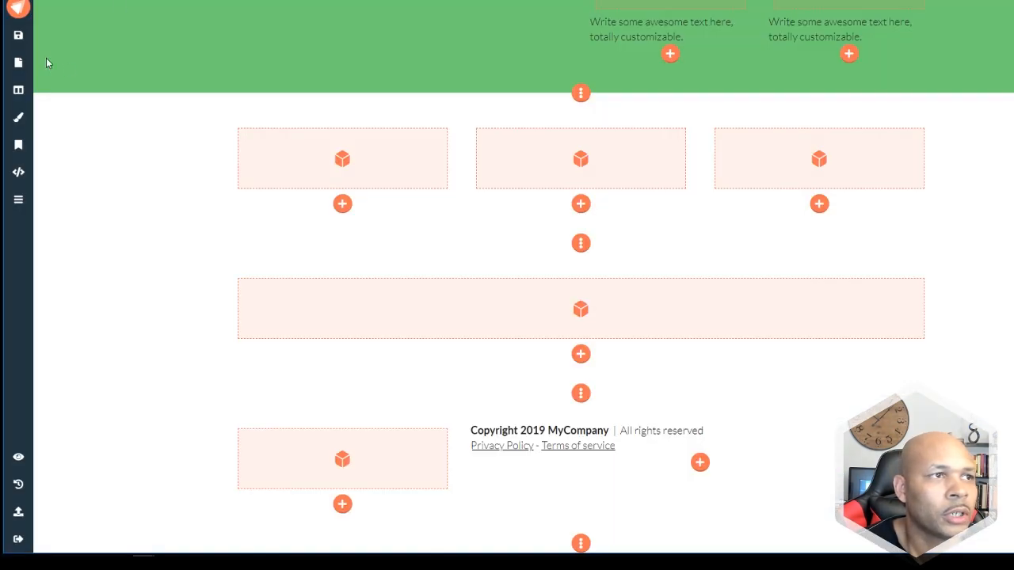
click(19, 91)
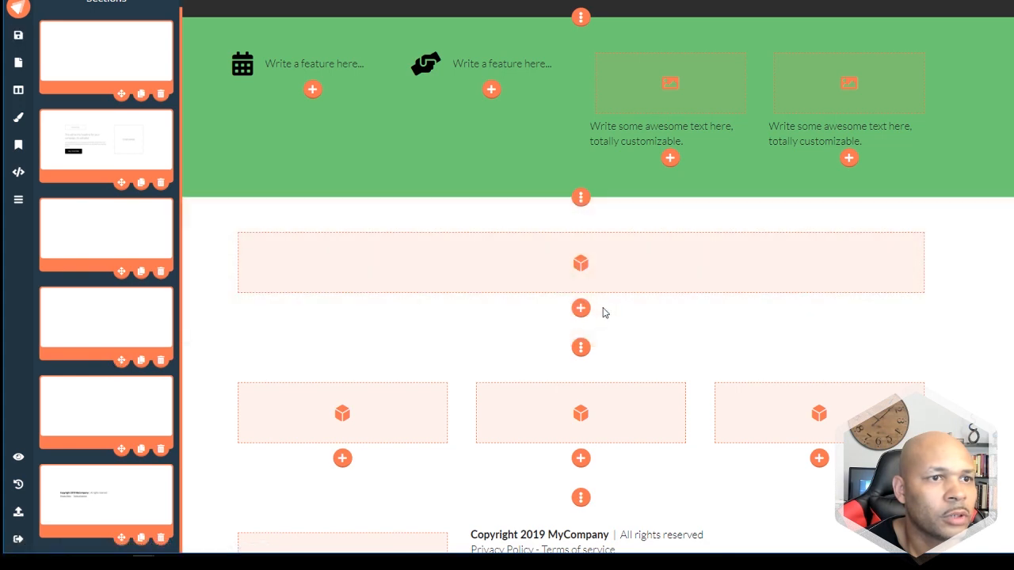
- Add a Text element to the one-column section and replace its placeholder with the copied "What You Will See On This Free Workshop:" heading
click(580, 308)
click(532, 362)
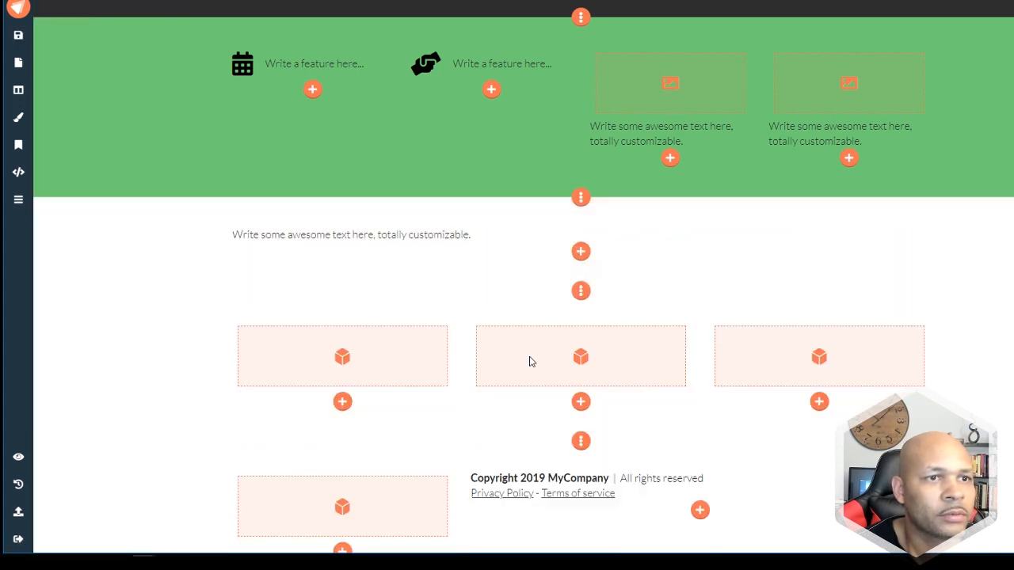
triple_click(440, 235)
right_click(440, 236)
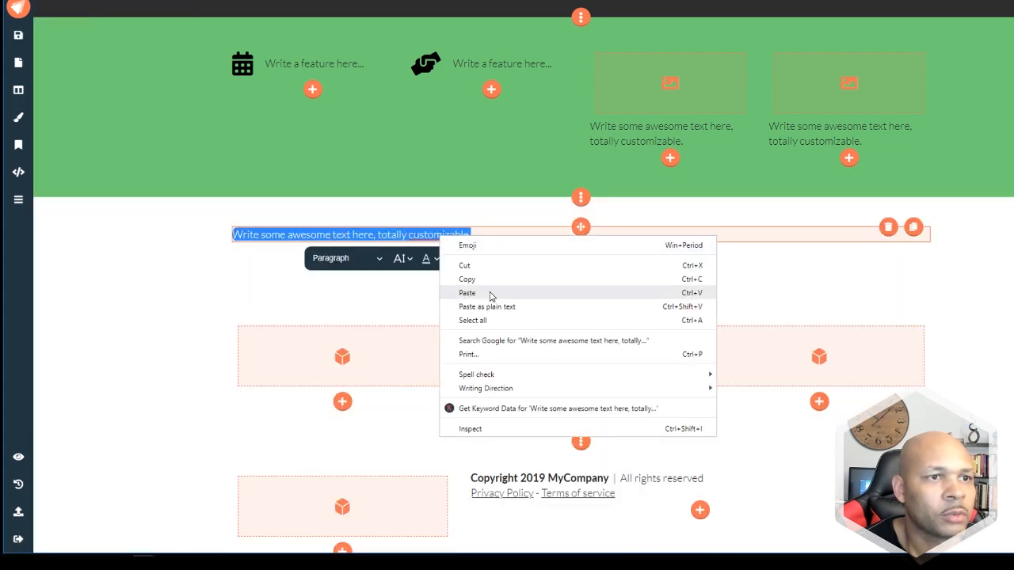
click(467, 292)
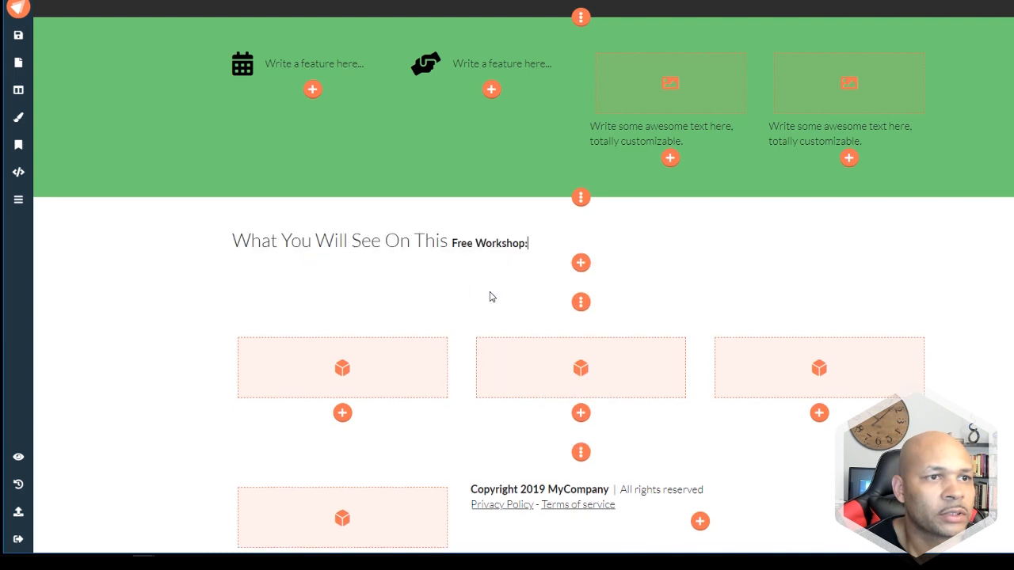
- Center the "What You Will See On This Free Workshop:" heading
triple_click(491, 243)
click(610, 268)
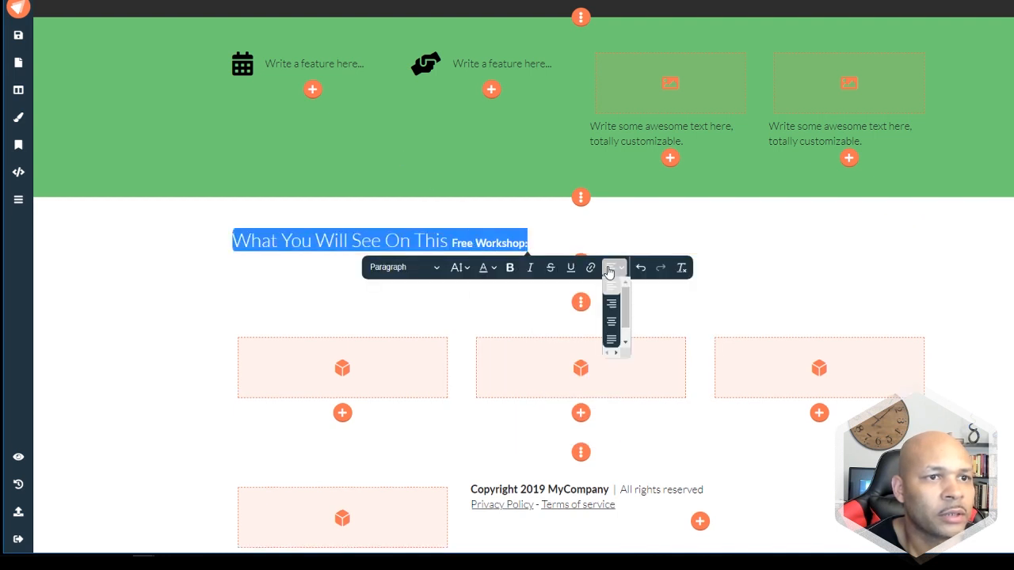
click(613, 324)
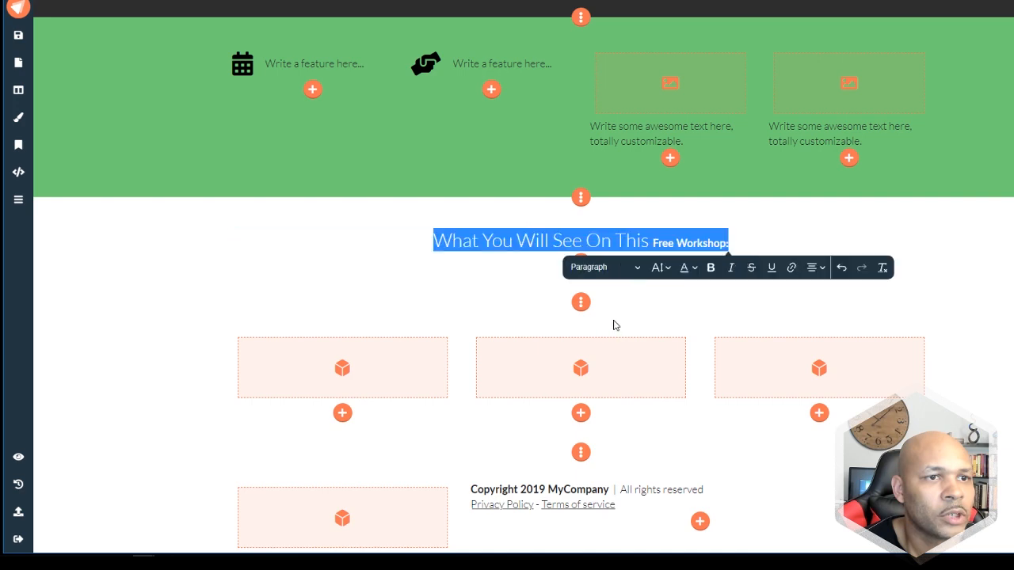
click(985, 268)
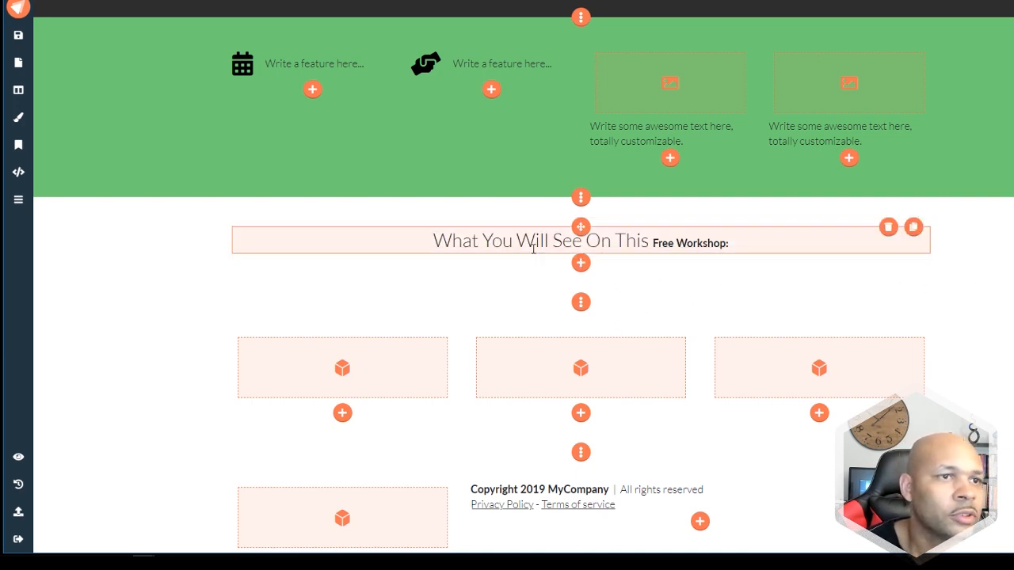
- On the original page, copy the first column's heading "How You Can Build A Store With A Few Clicks"
scroll(520, 244, up, 5)
scroll(519, 248, down, 6)
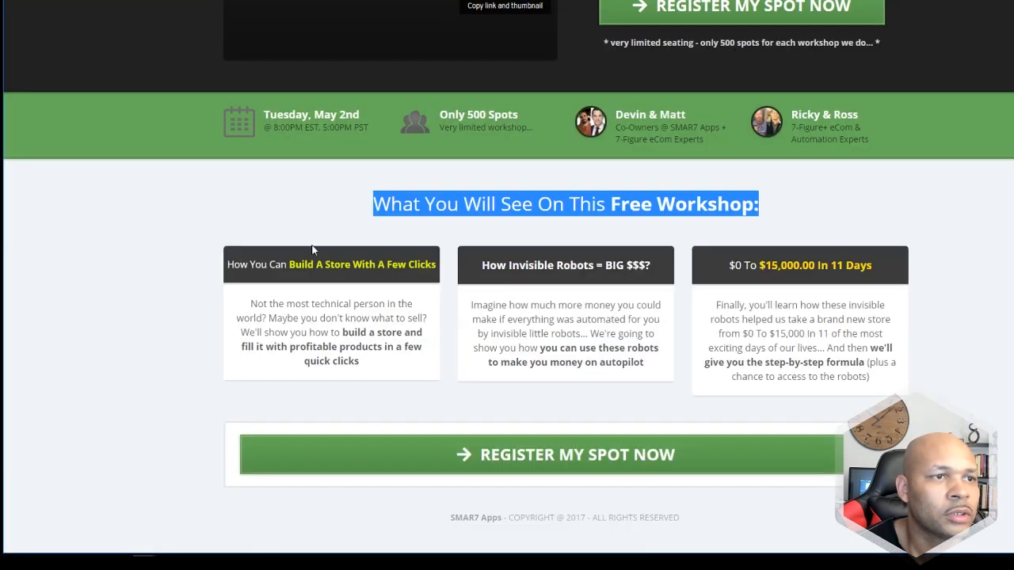
triple_click(259, 265)
right_click(260, 271)
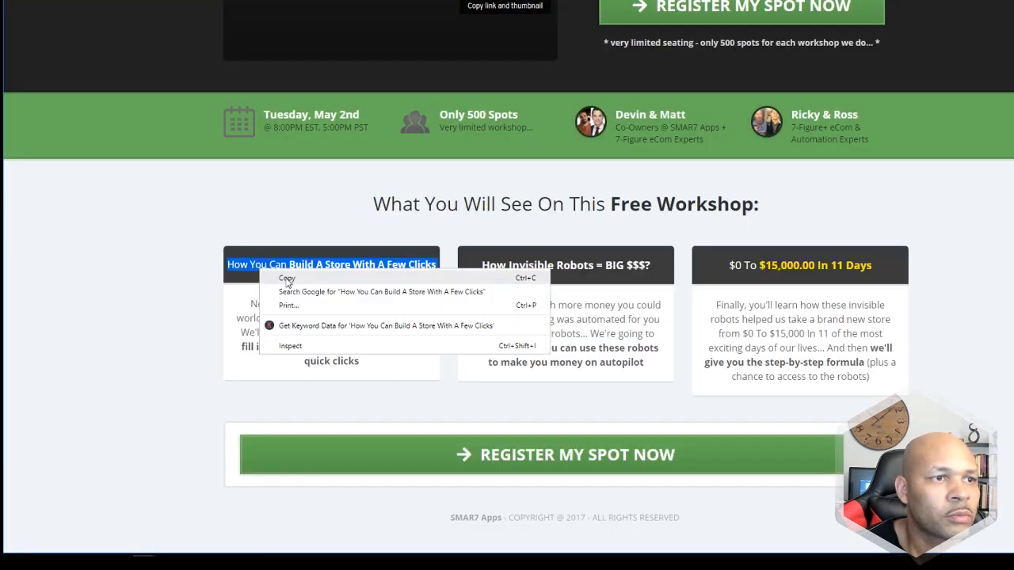
click(286, 277)
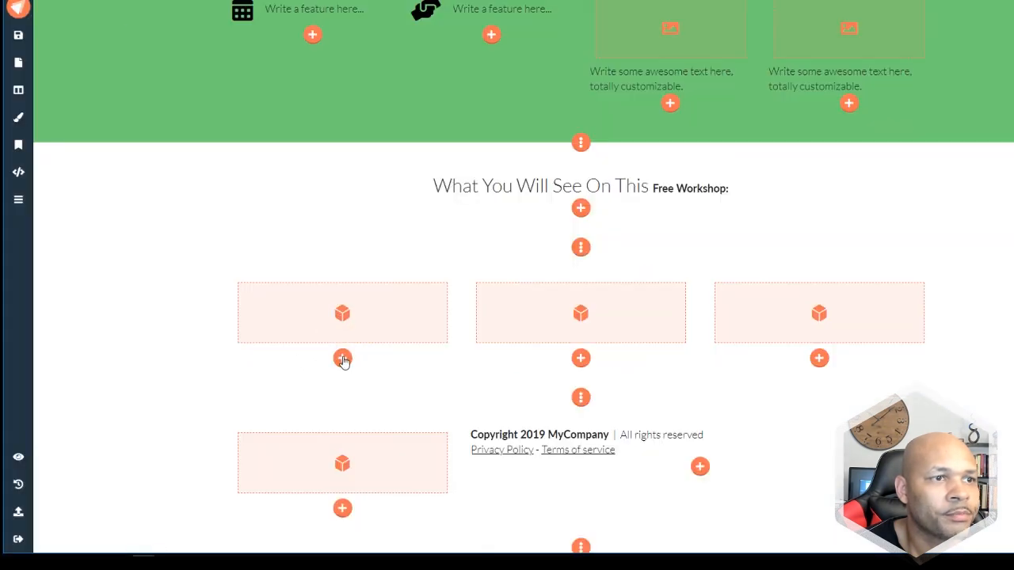
click(342, 358)
drag(411, 435, 412, 480)
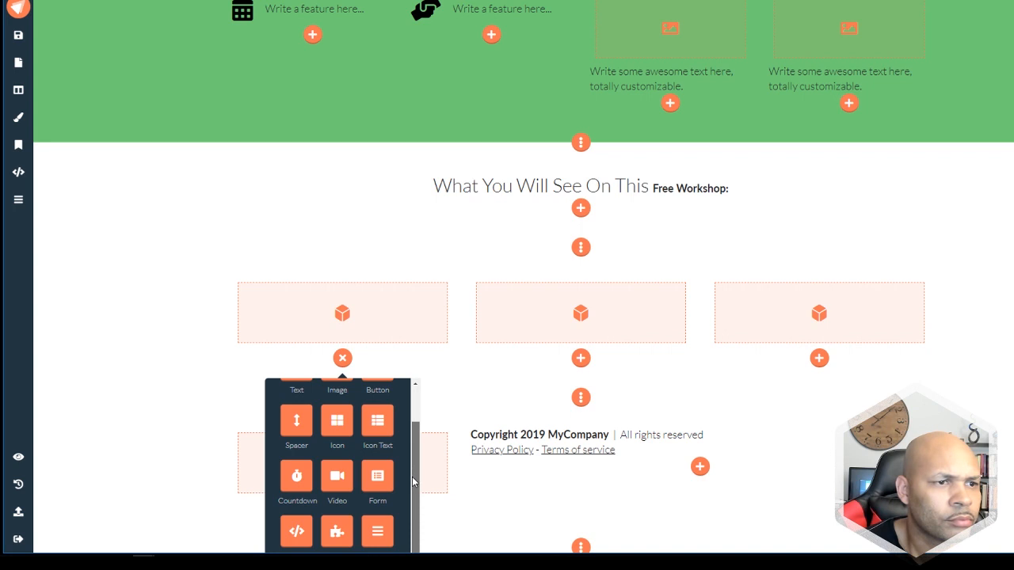
scroll(432, 470, down, 1)
drag(412, 468, 411, 443)
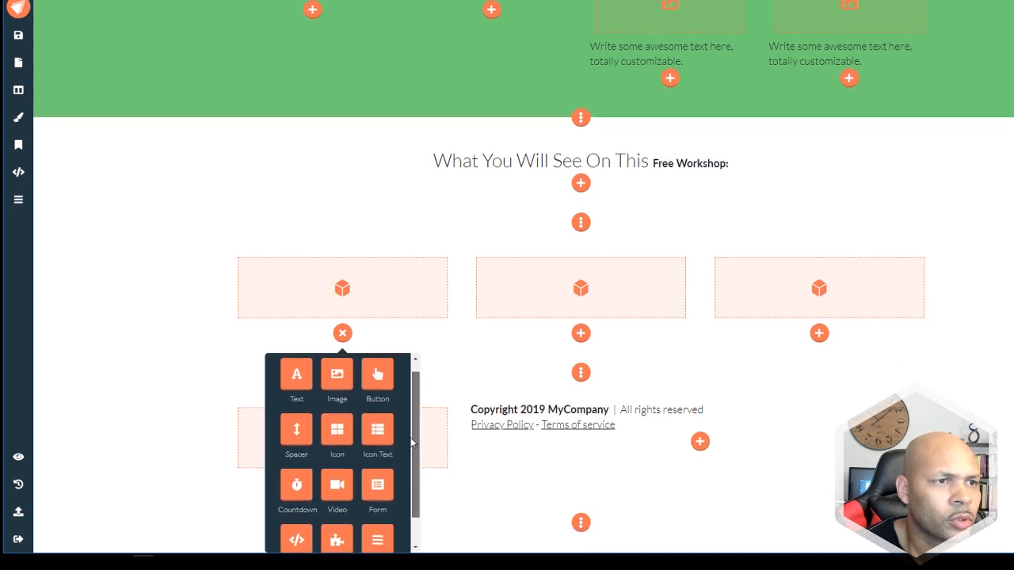
drag(411, 443, 411, 442)
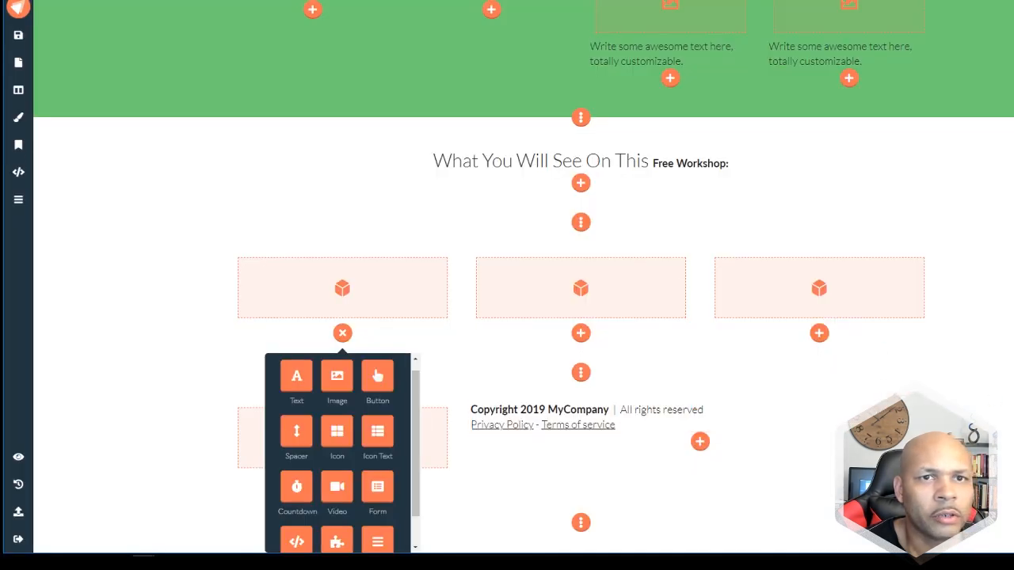
click(182, 333)
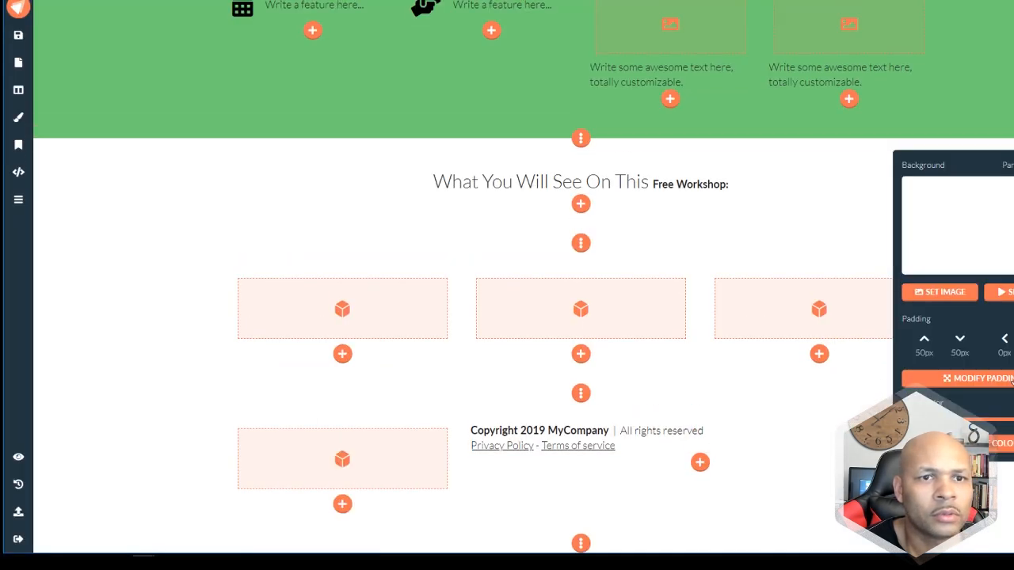
- Set the cover color of the "What You Will See On This Free Workshop:" section to light grey #EAEAEA
click(1002, 444)
drag(914, 181, 914, 194)
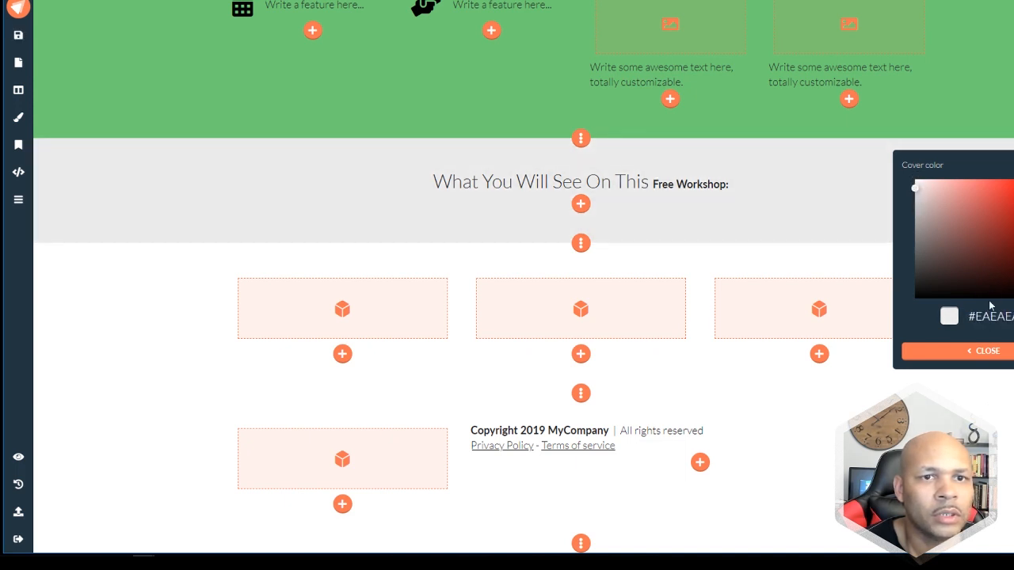
click(986, 350)
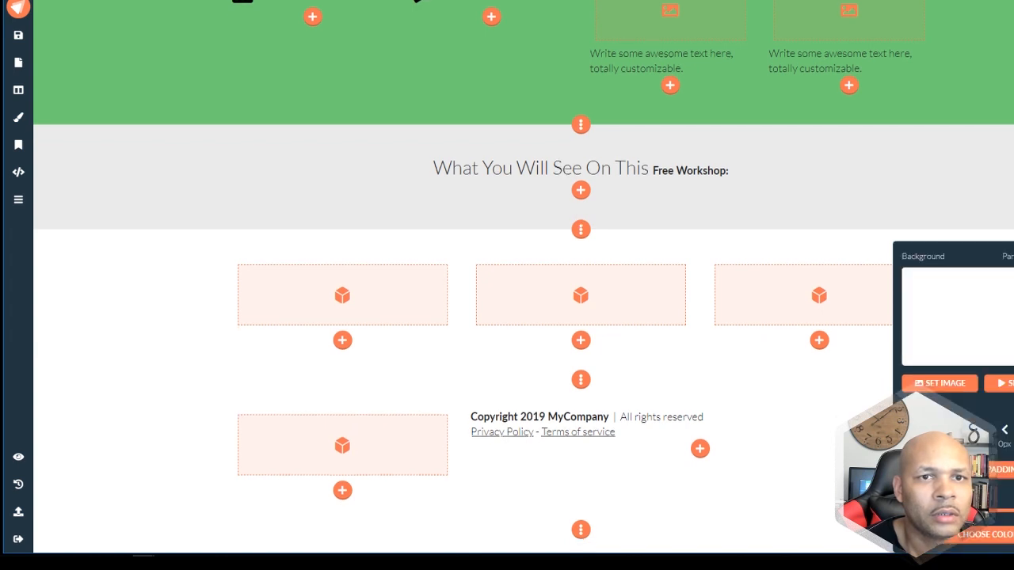
- Give the empty three-column section below the workshop heading the same light grey cover color, #EAEAEA
click(993, 534)
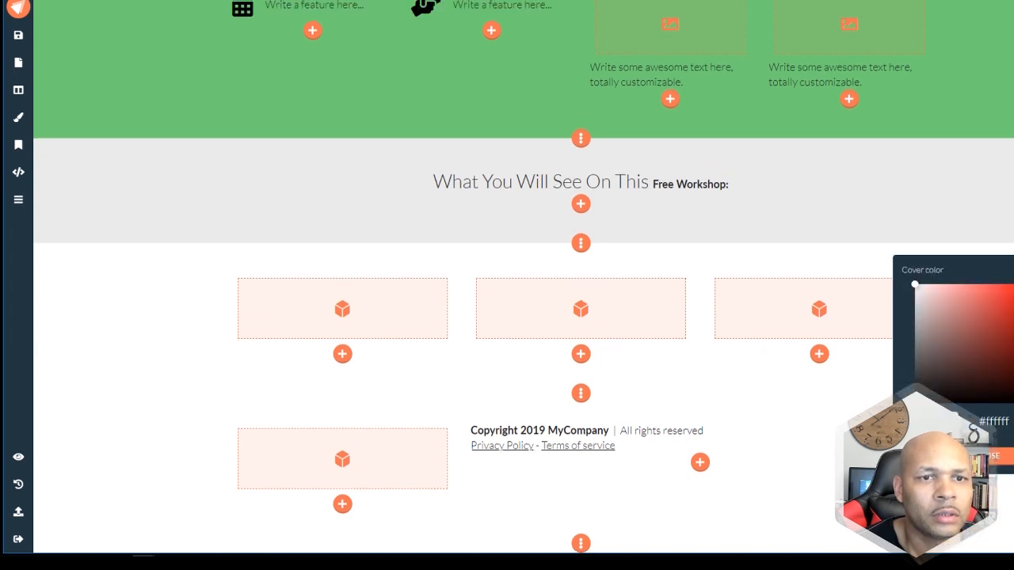
mouse_move(920, 287)
mouse_down()
mouse_move(911, 283)
mouse_move(916, 298)
mouse_up()
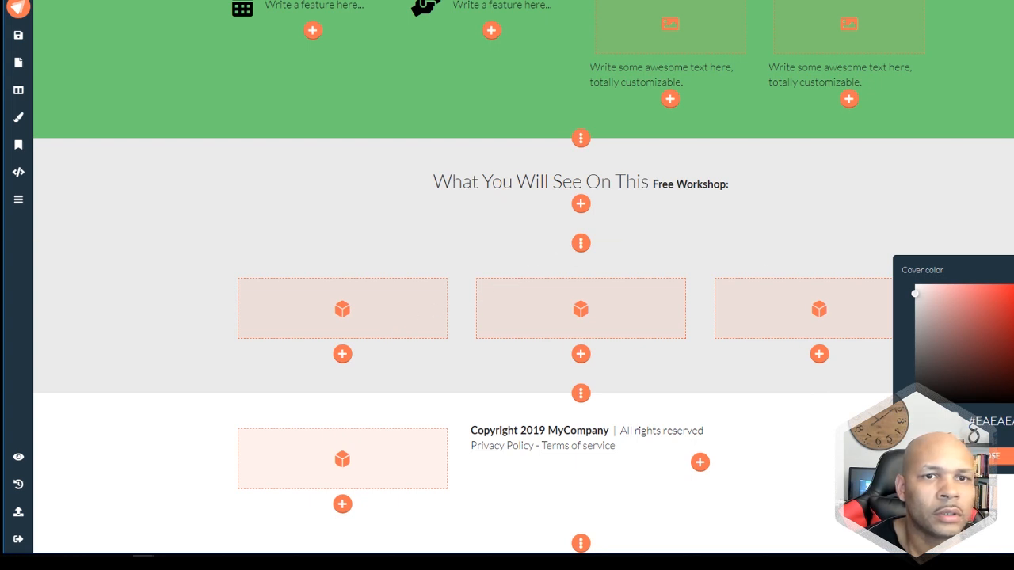
click(991, 456)
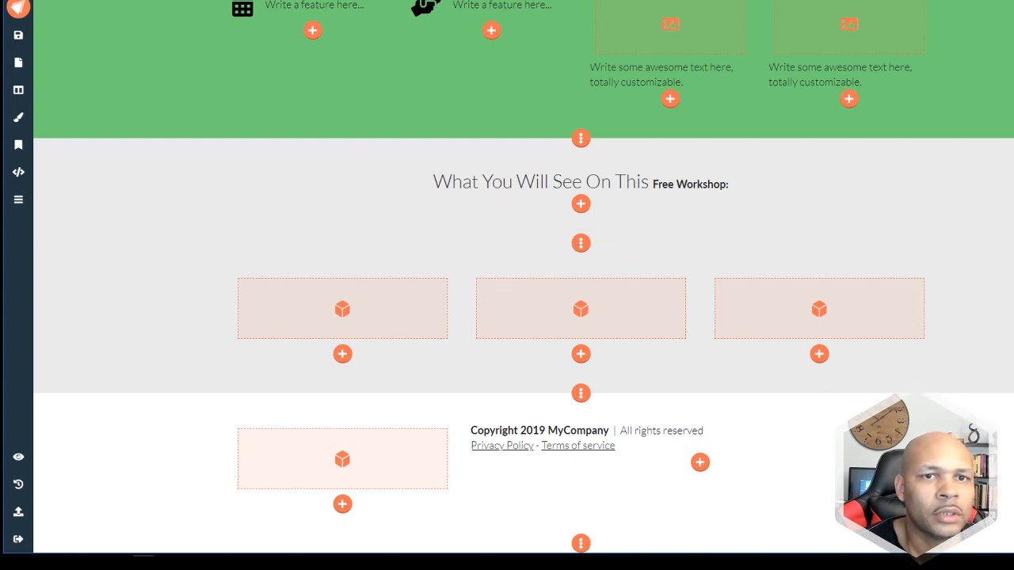
- Set the workshop heading section's padding to 30px above and 10px below
click(583, 244)
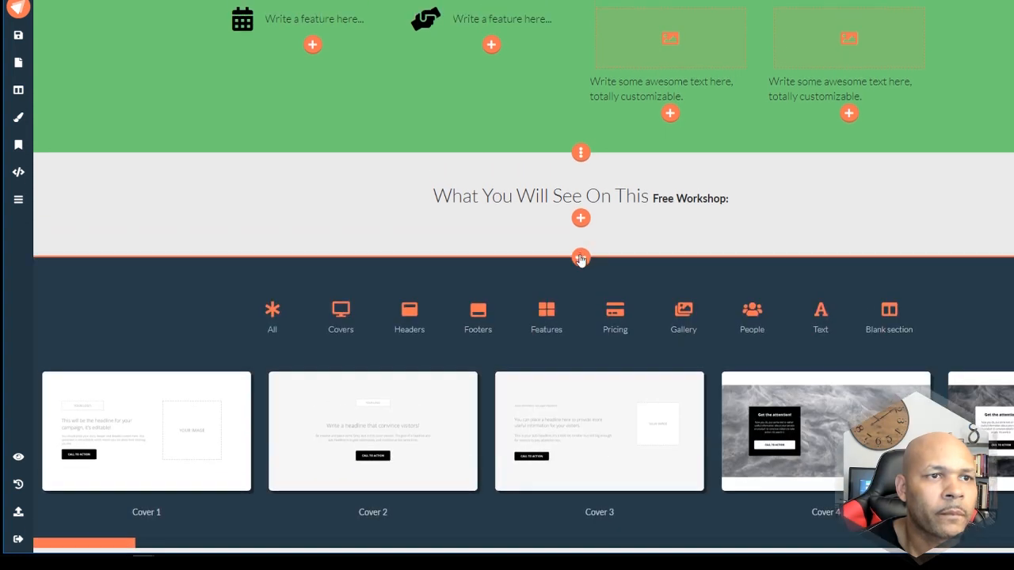
click(580, 258)
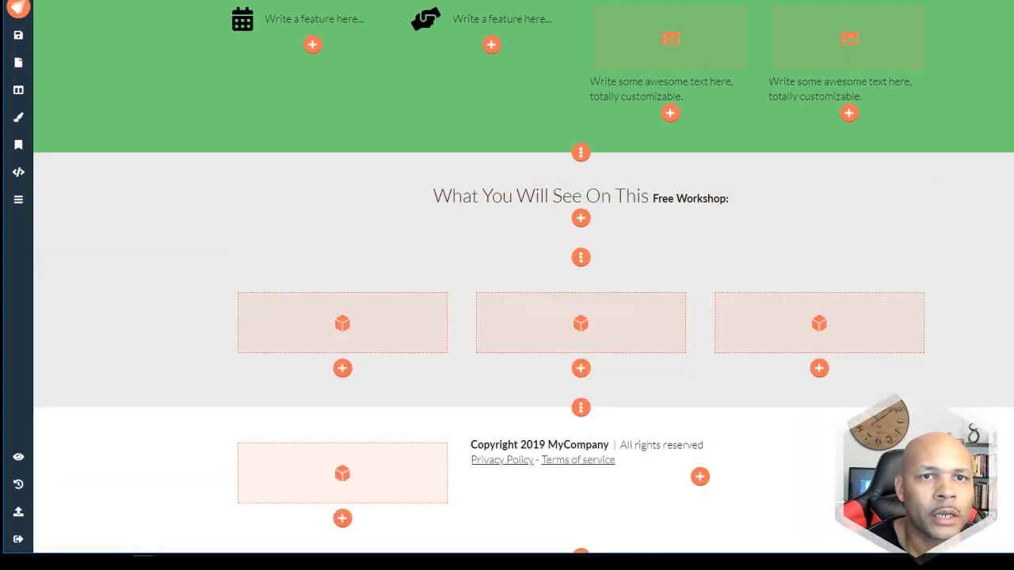
click(1012, 169)
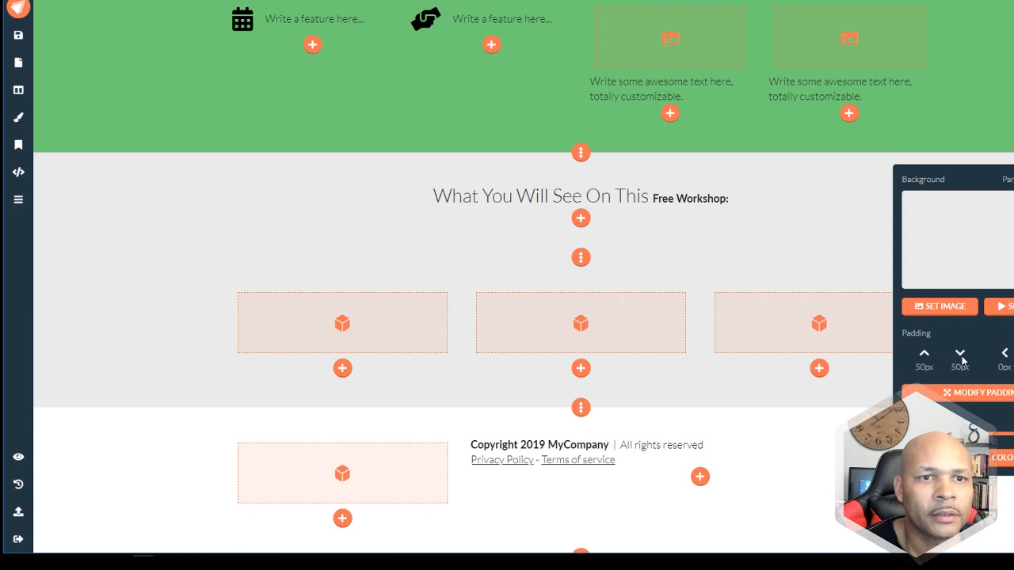
click(954, 392)
click(965, 350)
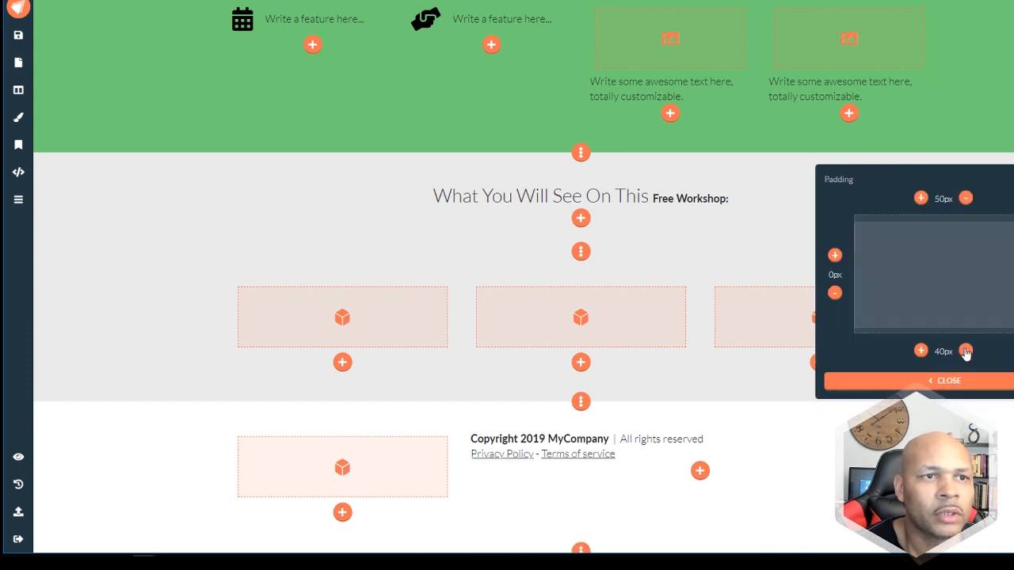
click(965, 350)
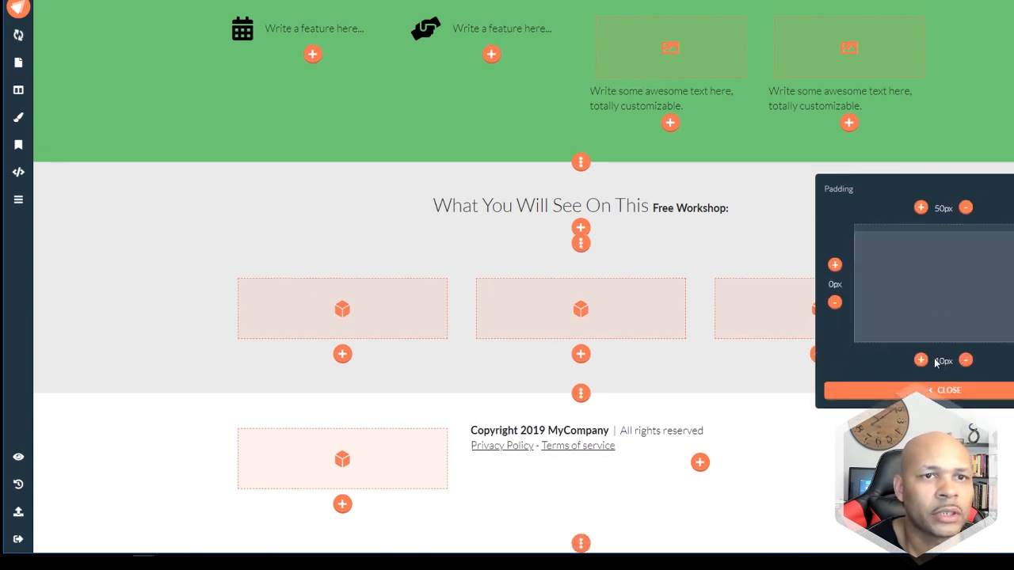
click(966, 209)
click(965, 209)
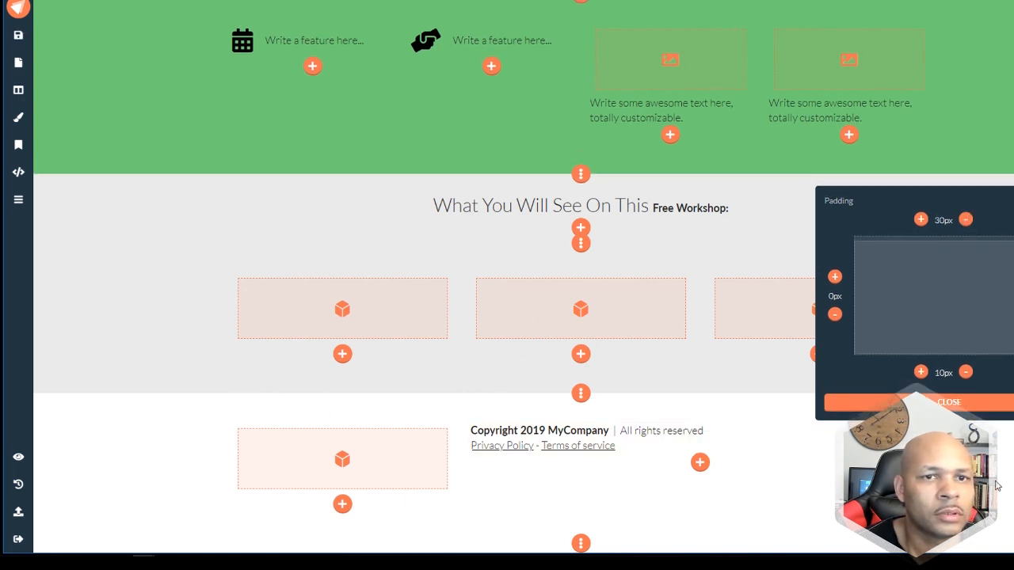
click(947, 402)
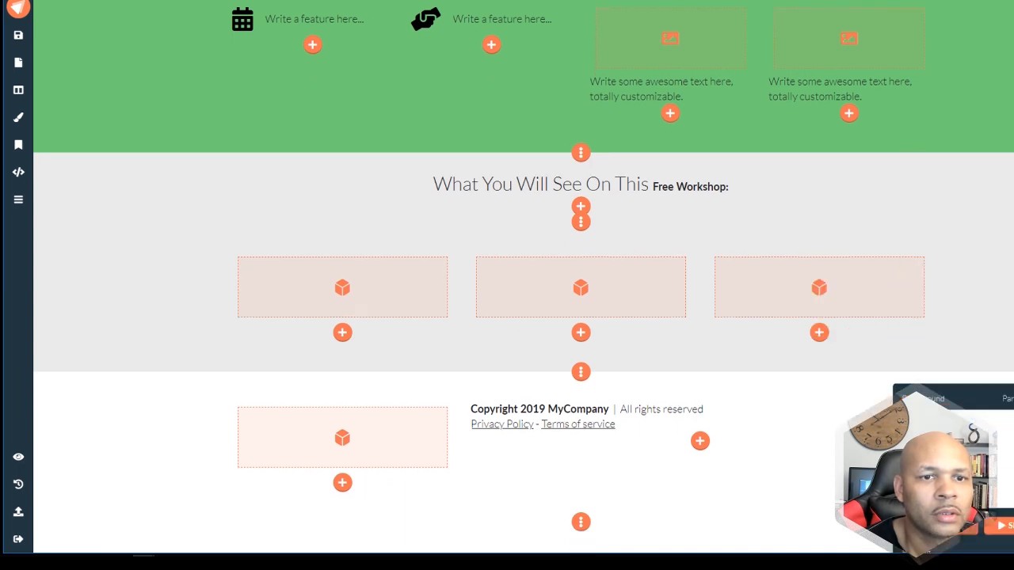
- Tighten the copyright footer section's vertical padding, setting its top padding to 20px
scroll(942, 475, down, 2)
click(970, 535)
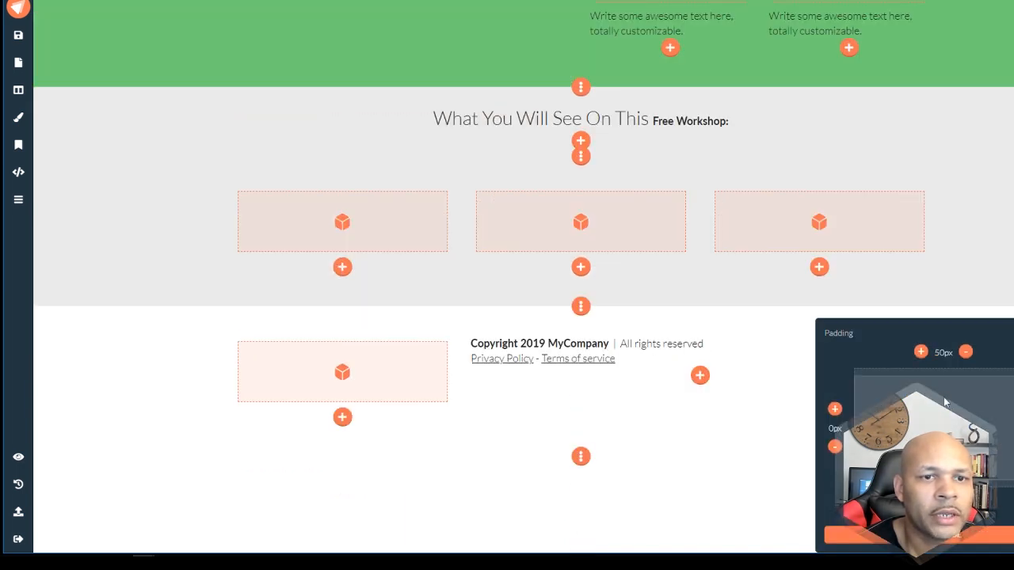
click(964, 352)
click(964, 352)
click(964, 353)
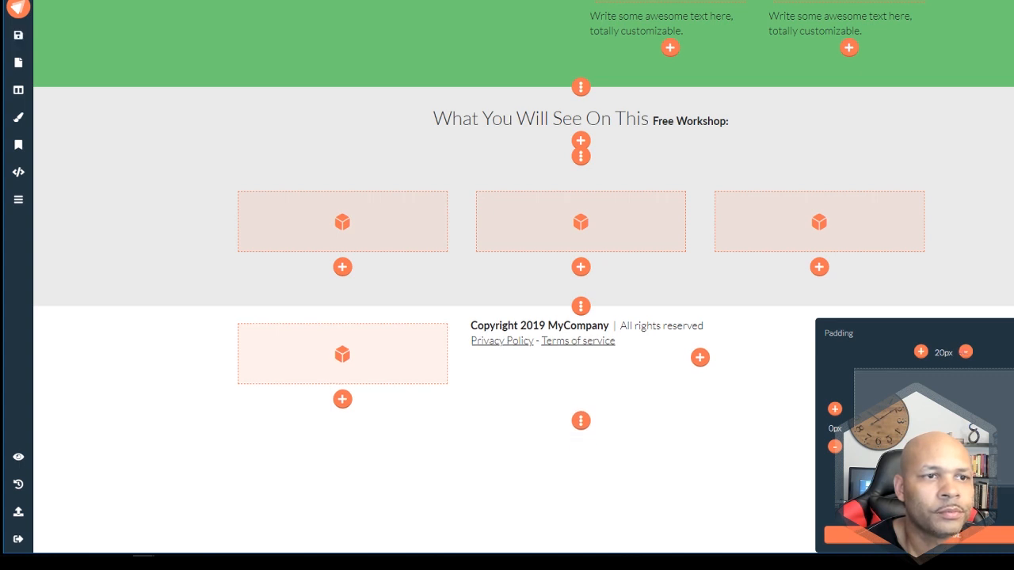
click(945, 545)
click(945, 544)
- Add two stacked Text elements to the first column of the grey three-column section
scroll(617, 388, up, 3)
scroll(617, 388, down, 3)
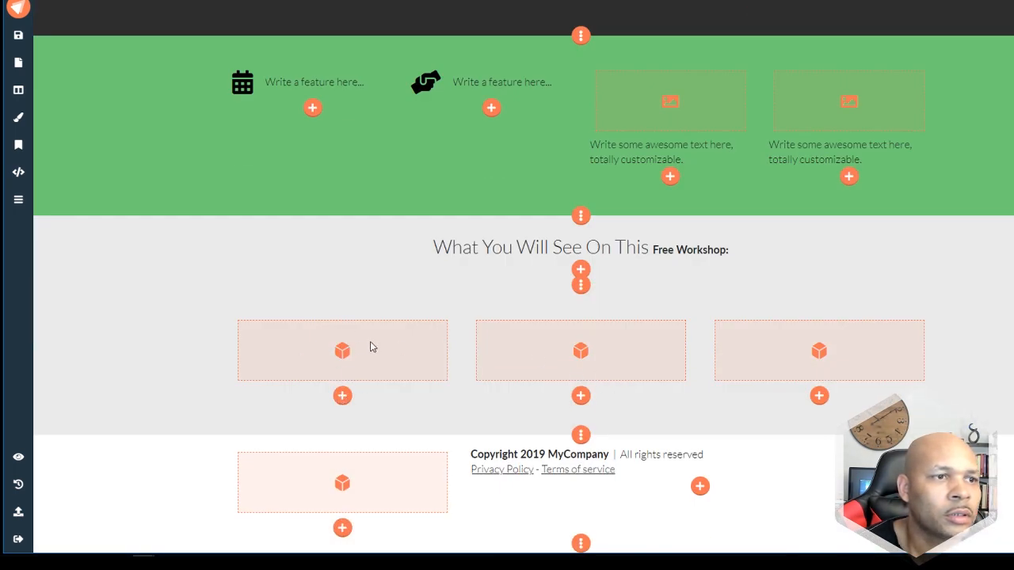
click(342, 395)
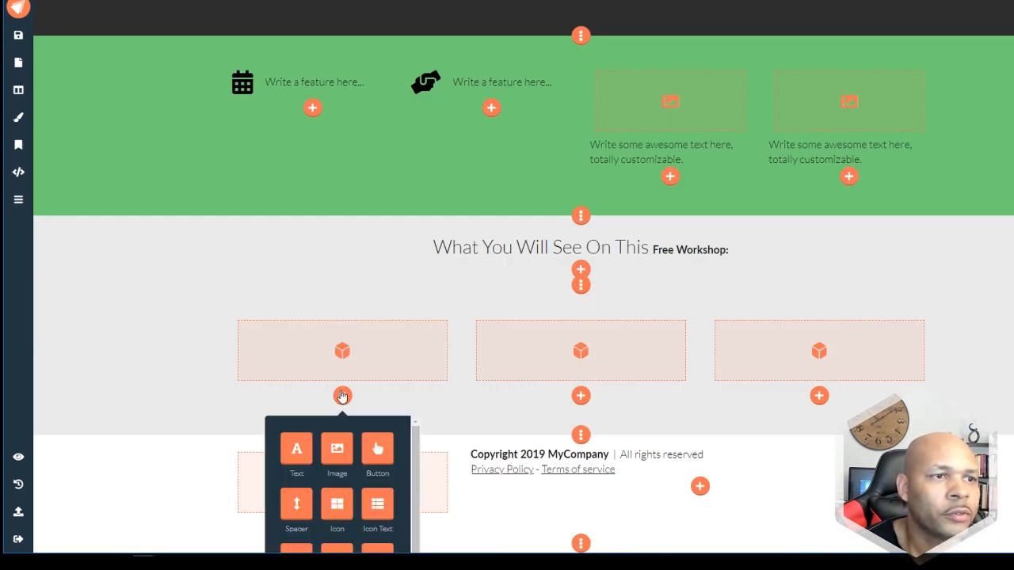
scroll(342, 396, down, 1)
drag(413, 415, 411, 450)
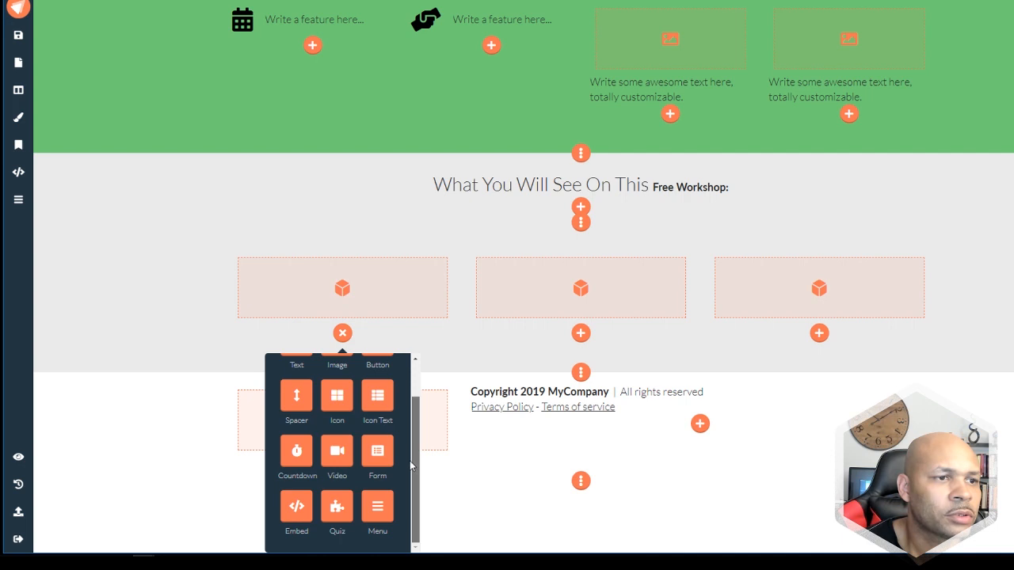
scroll(317, 427, up, 1)
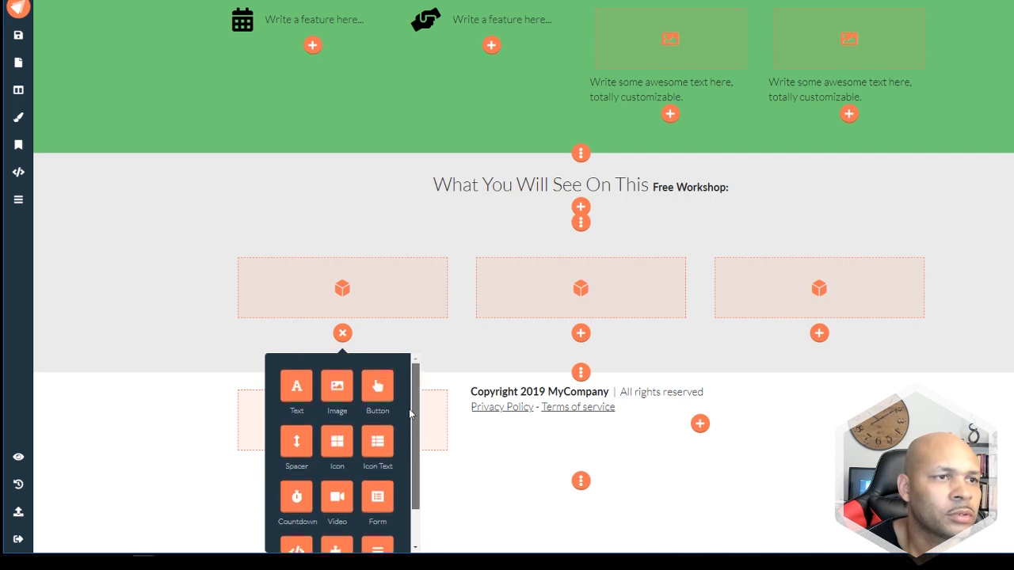
click(297, 392)
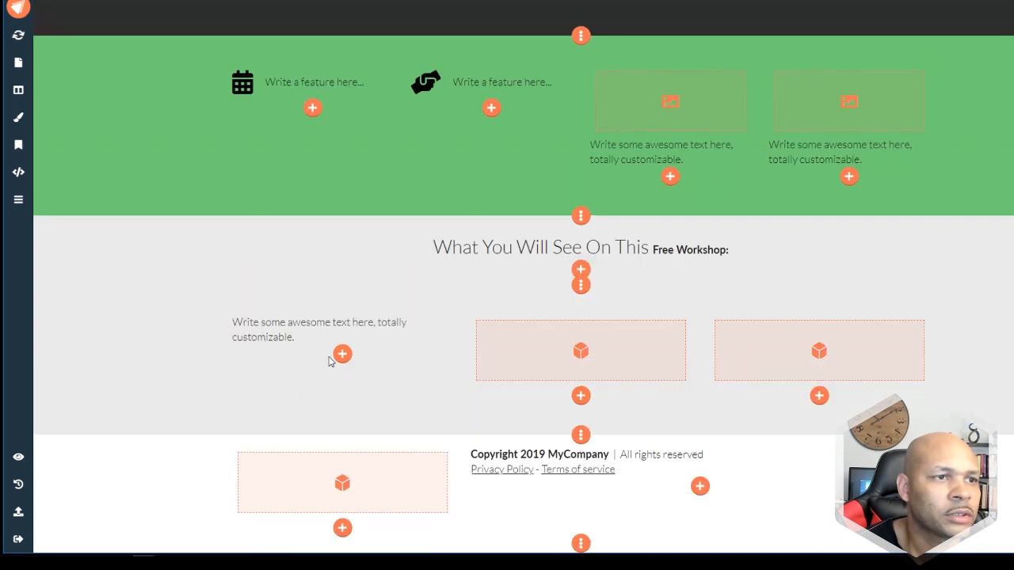
click(339, 355)
click(296, 386)
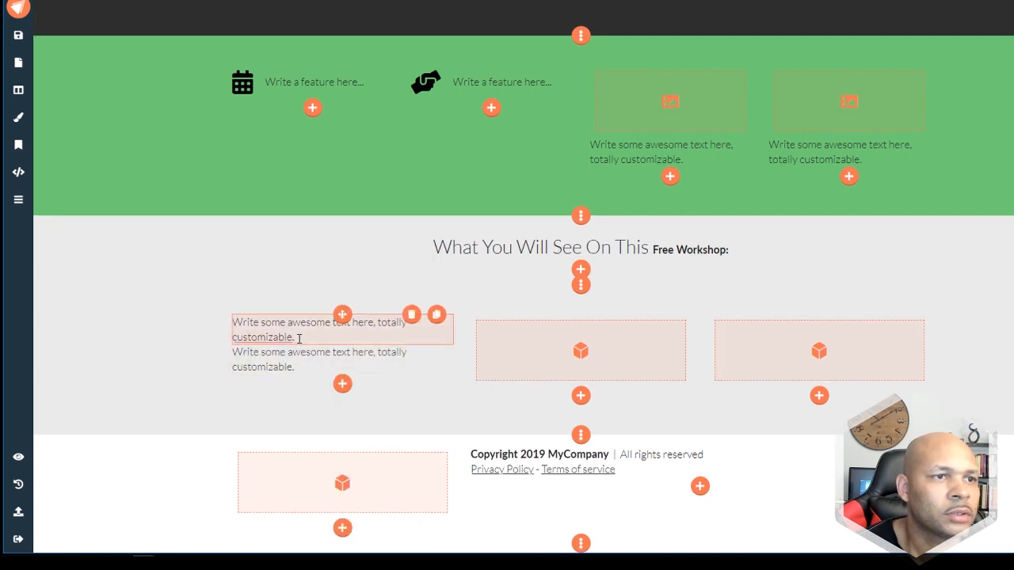
drag(299, 338, 236, 325)
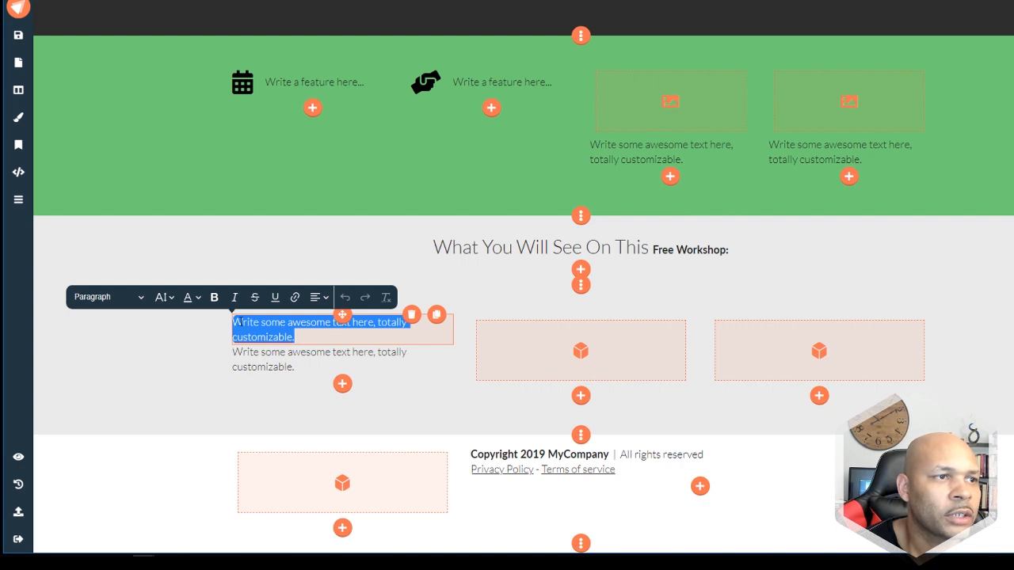
click(418, 402)
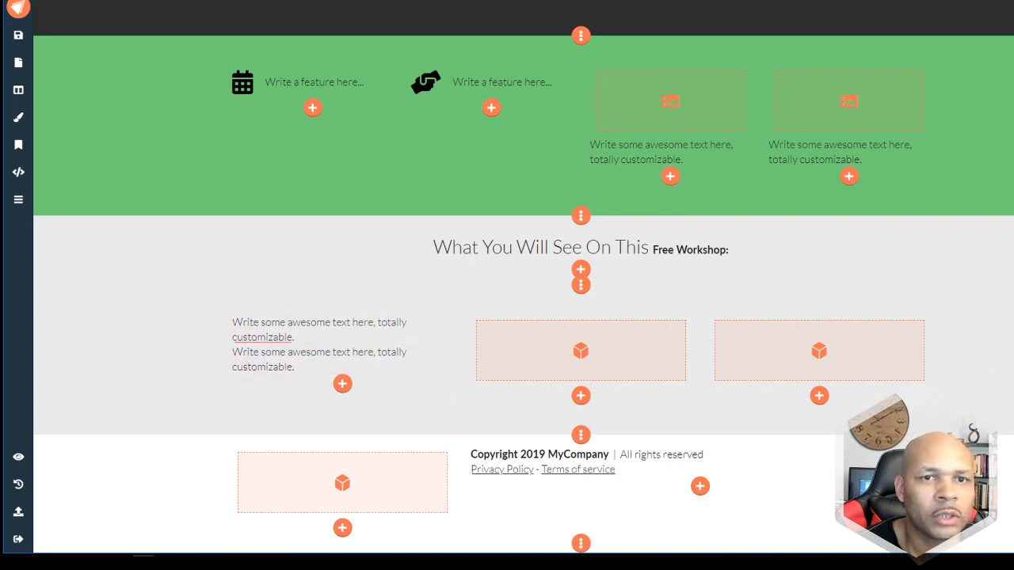
click(418, 402)
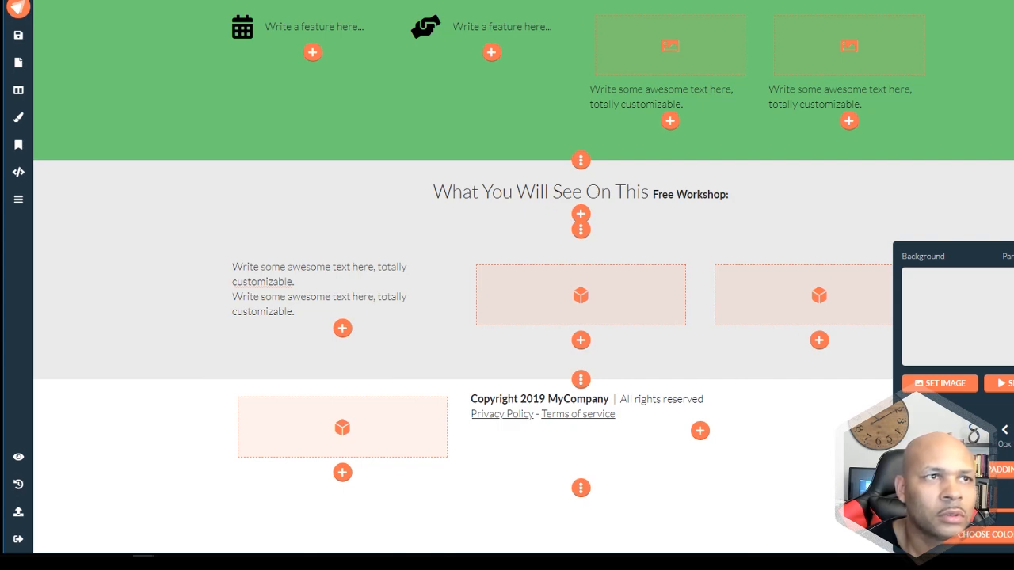
key(ctrl+Tab)
key(ctrl+Tab)
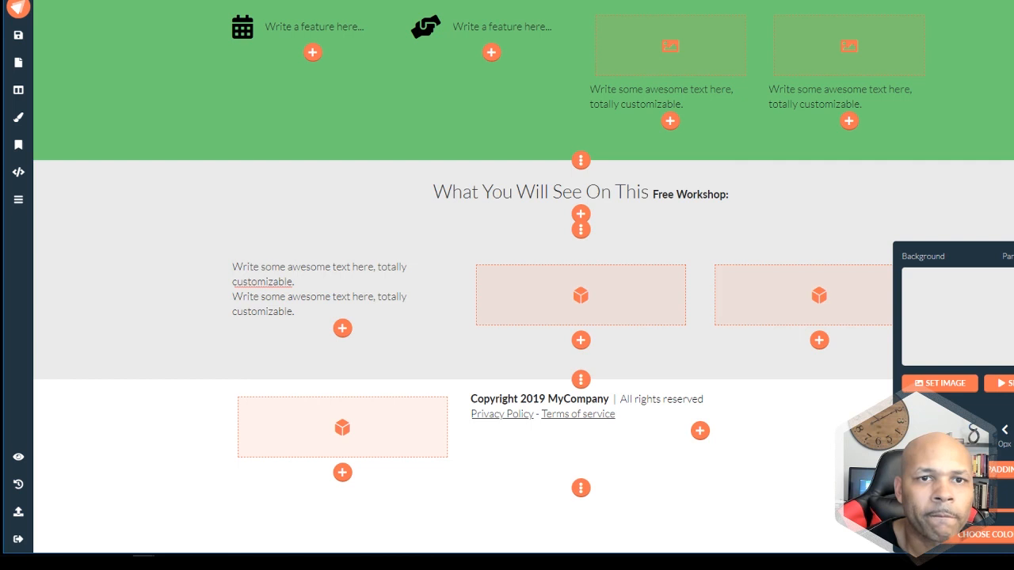
key(Escape)
click(311, 358)
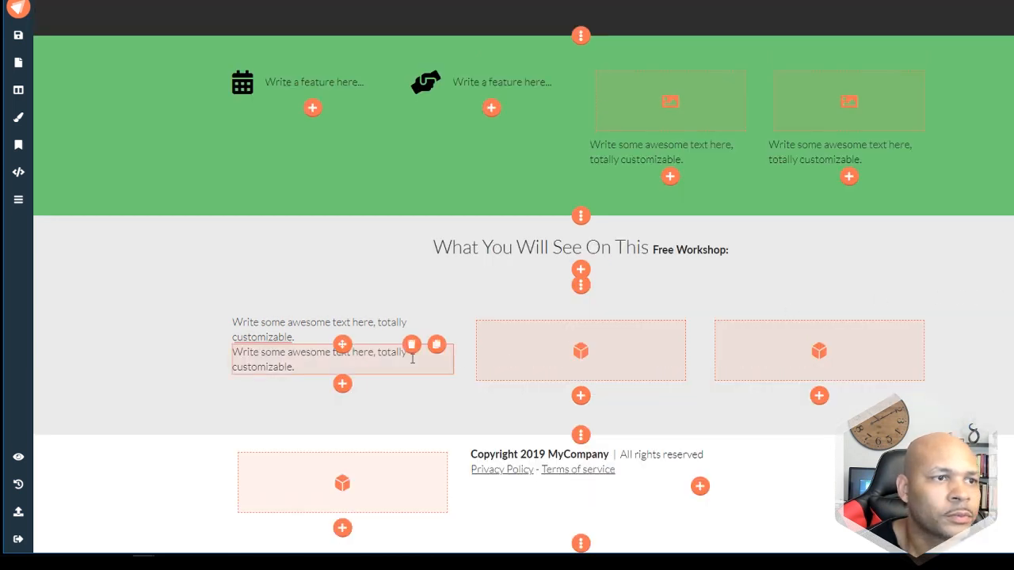
- Make the upper placeholder text in the first column bold and right-align it
click(281, 339)
double_click(282, 339)
triple_click(281, 339)
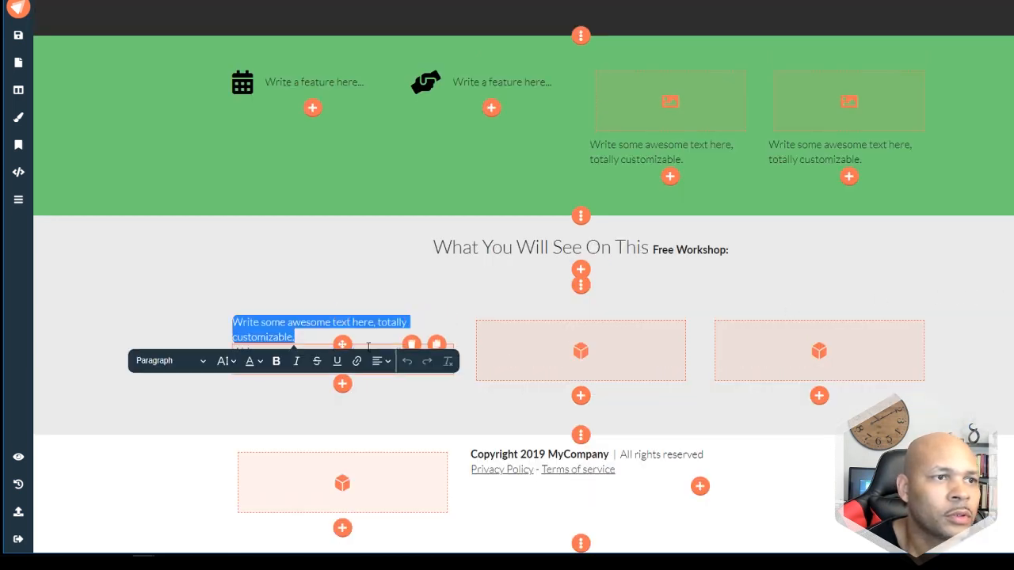
click(279, 360)
click(383, 361)
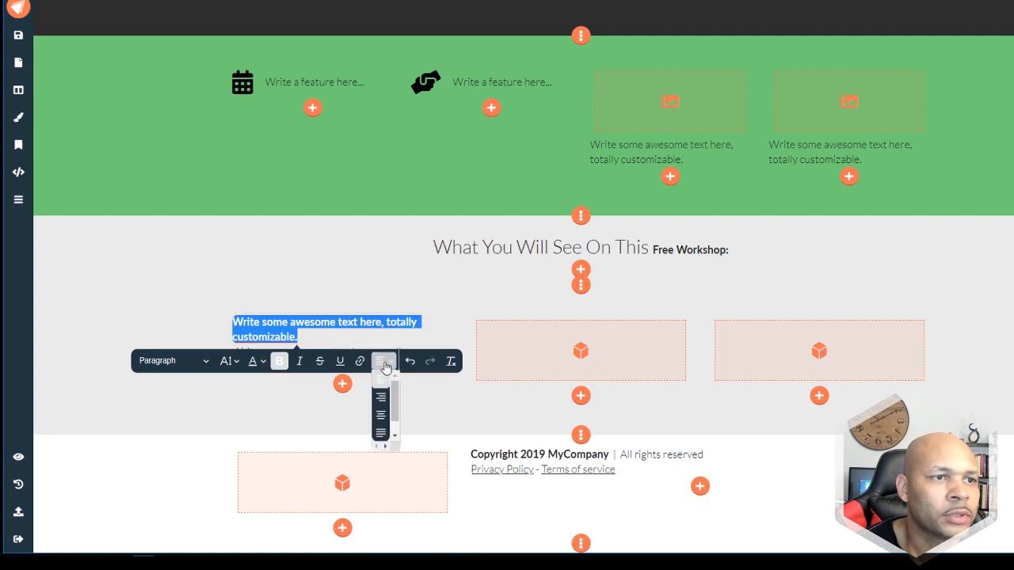
click(388, 402)
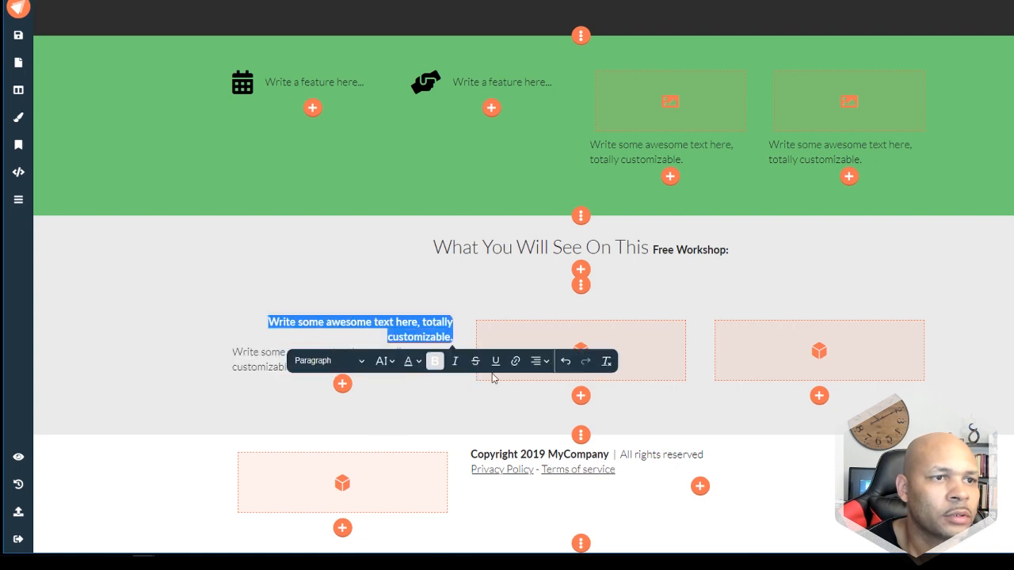
- Center-align both placeholder texts in the first column of the grey three-column section
click(539, 361)
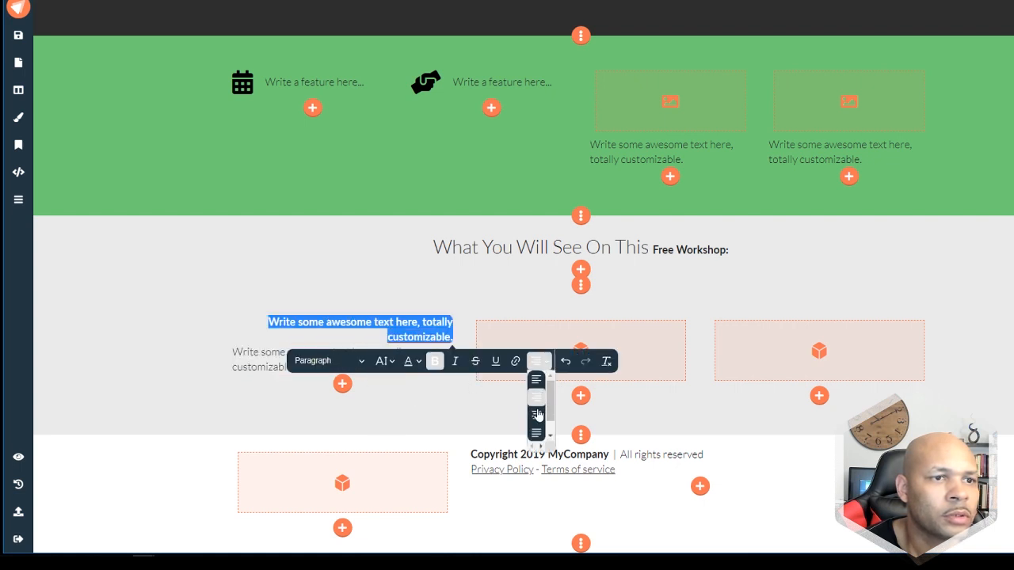
click(537, 415)
click(198, 310)
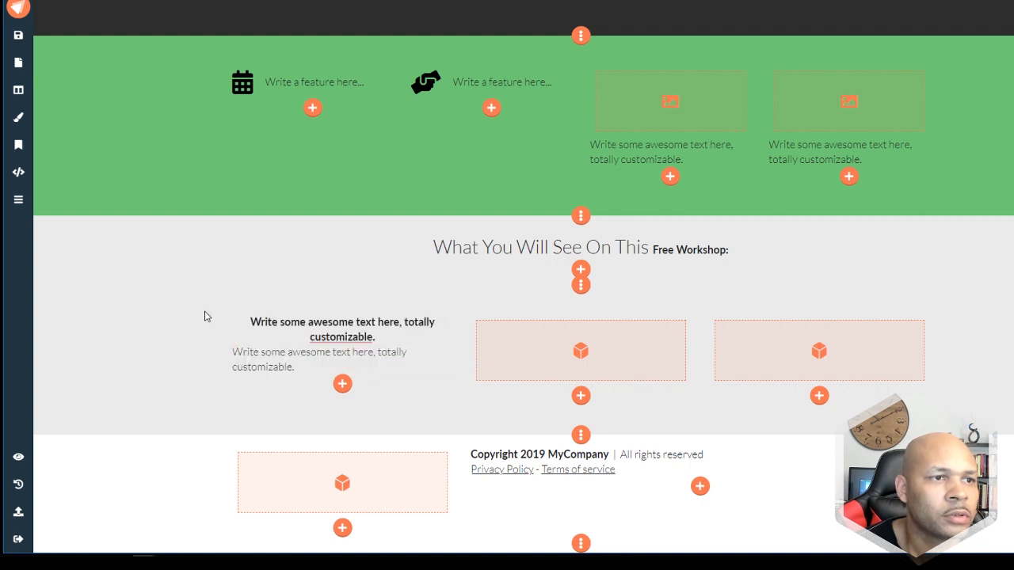
drag(293, 367, 232, 351)
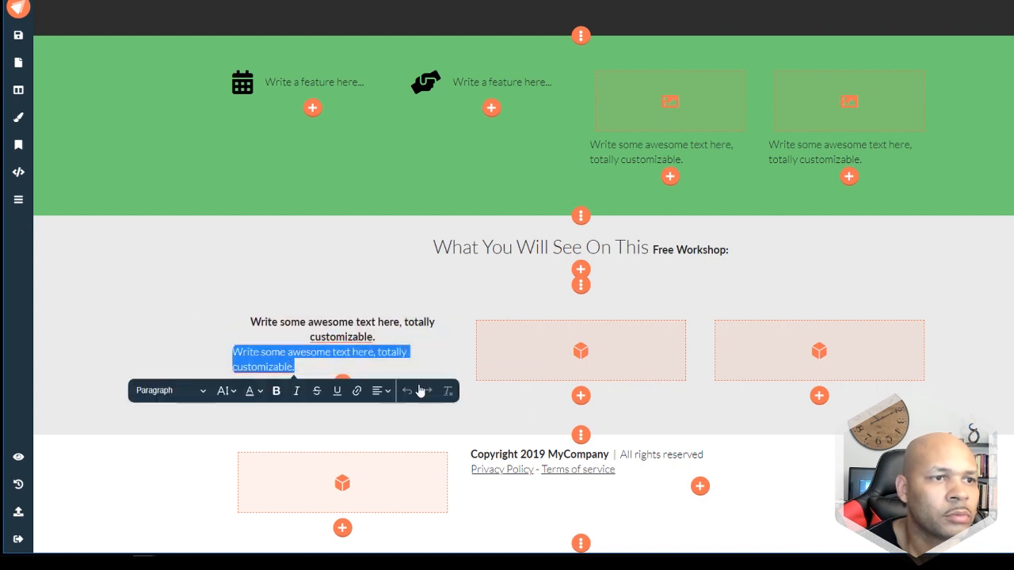
click(377, 391)
click(378, 445)
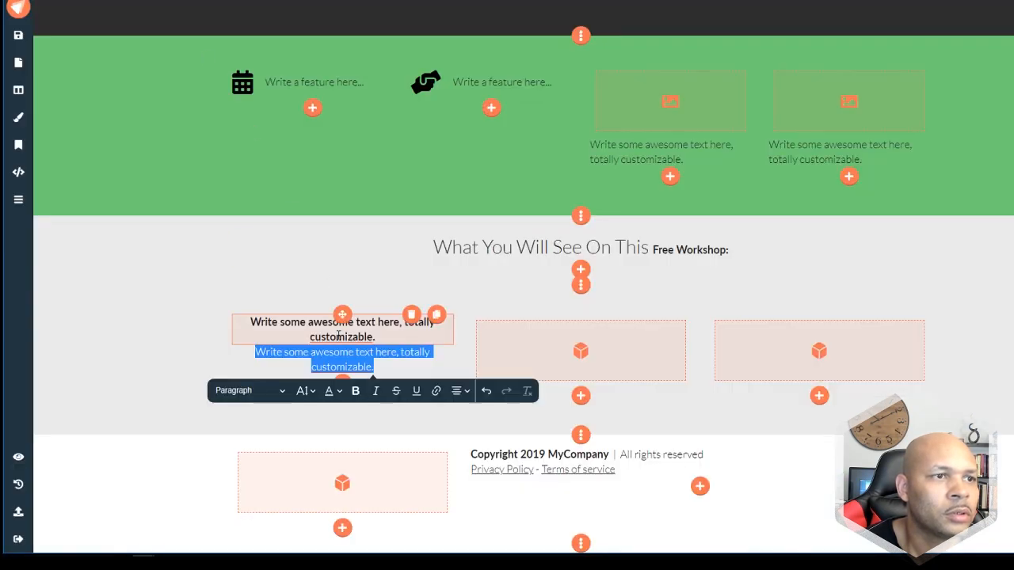
- Replace the upper placeholder text in the first column with the copied "How You Can Build A Store With A Few Clicks" heading
triple_click(341, 331)
right_click(359, 358)
click(380, 407)
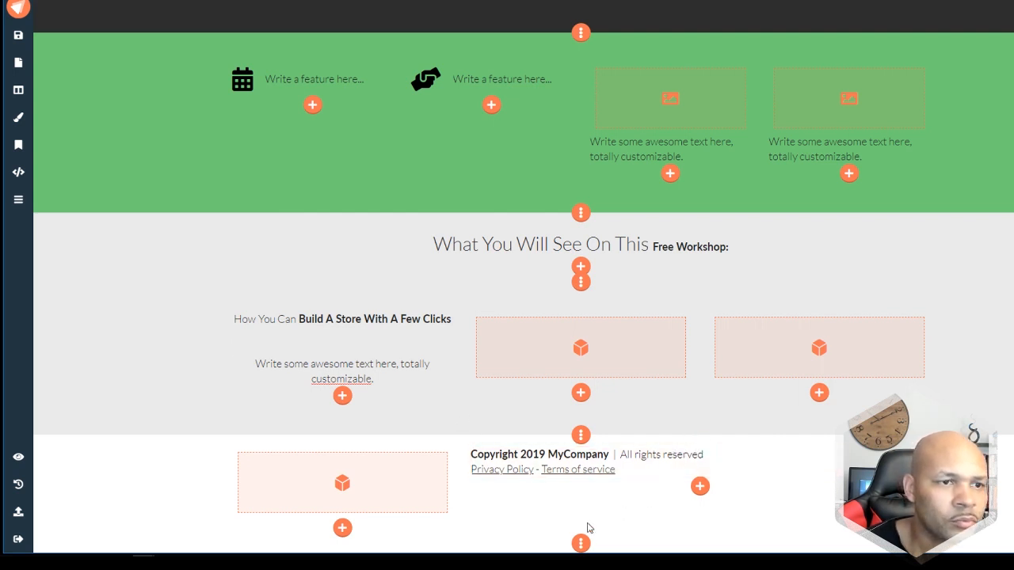
click(582, 394)
scroll(649, 428, down, 1)
scroll(650, 428, up, 1)
scroll(765, 448, up, 2)
scroll(764, 448, down, 2)
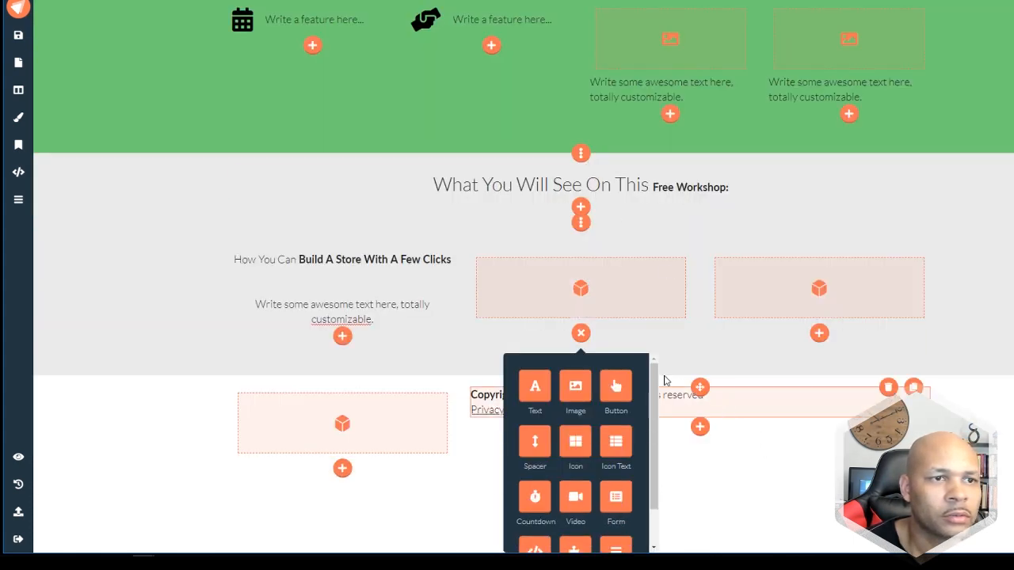
click(583, 336)
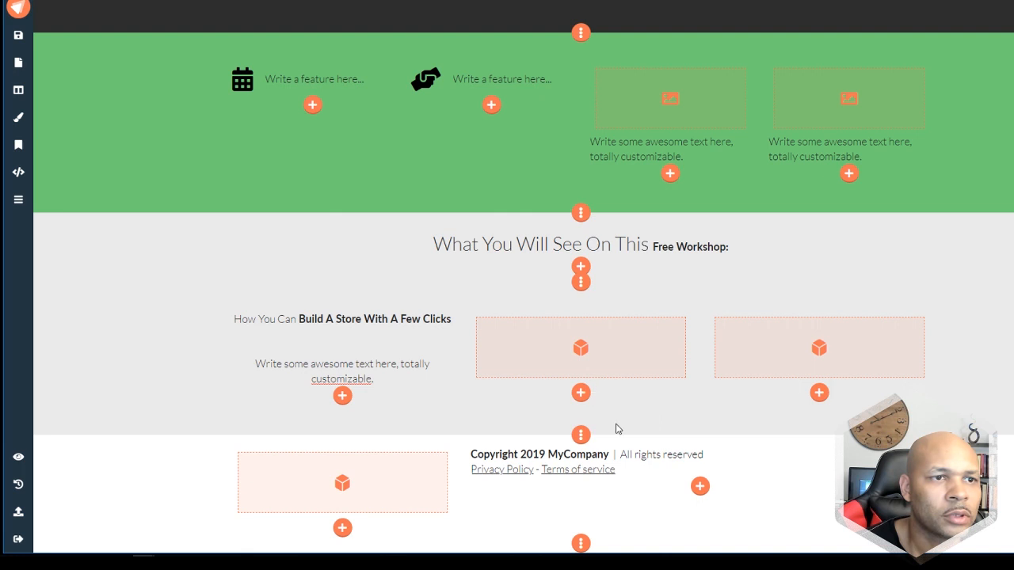
- Browse the Pricing, People, Text and Features section templates for a three-column card layout
click(580, 543)
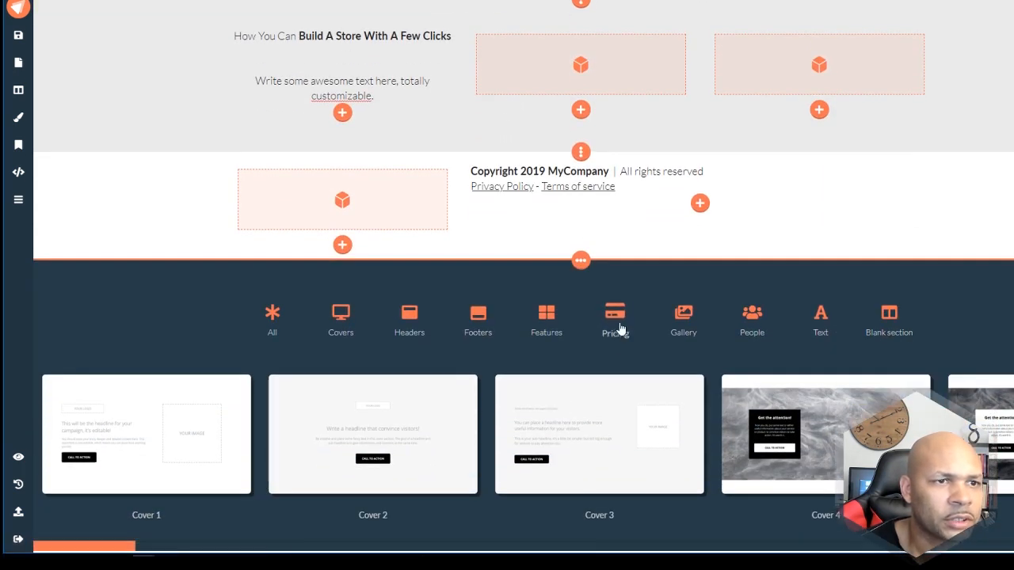
click(617, 322)
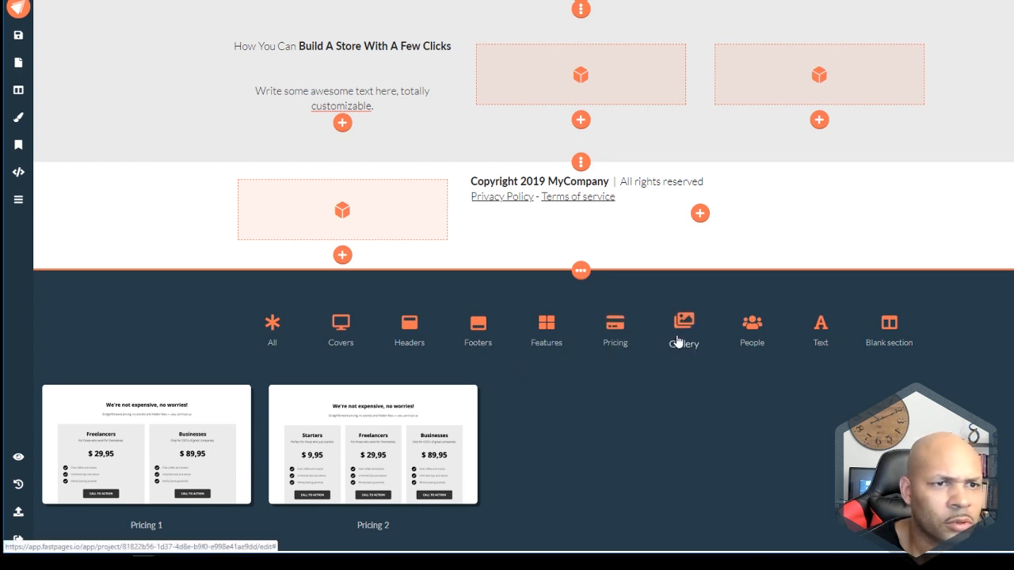
click(751, 337)
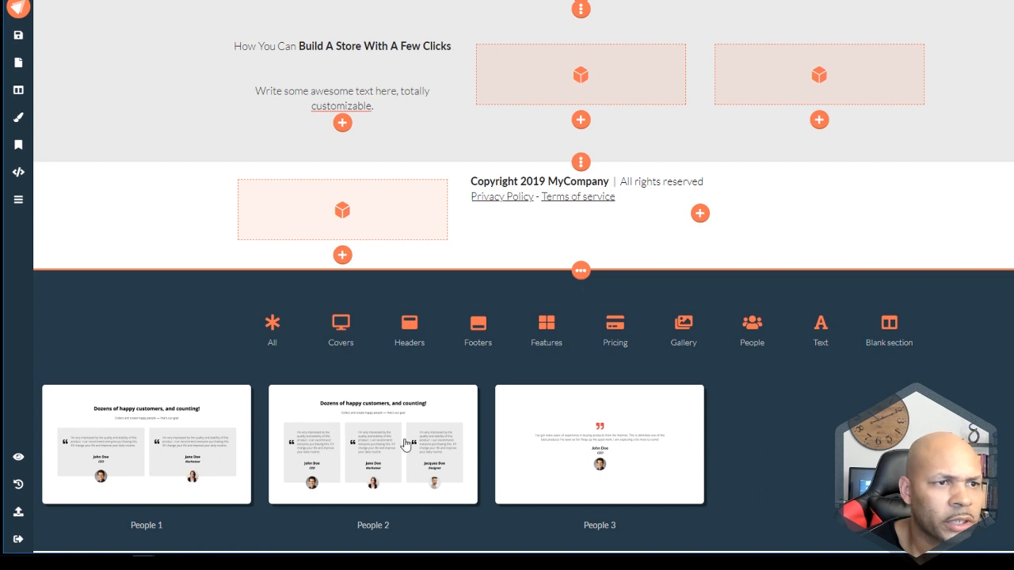
click(825, 338)
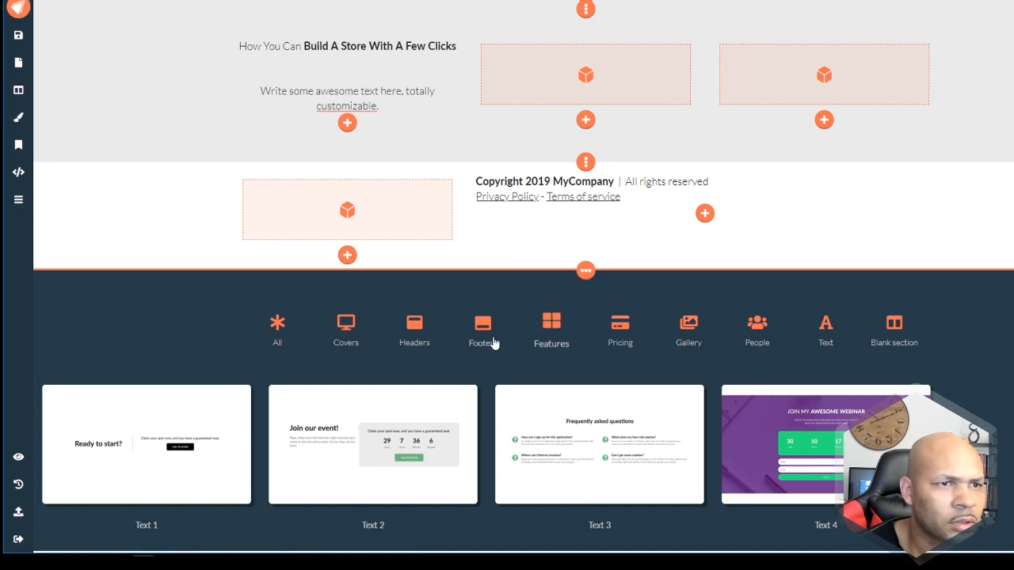
click(557, 335)
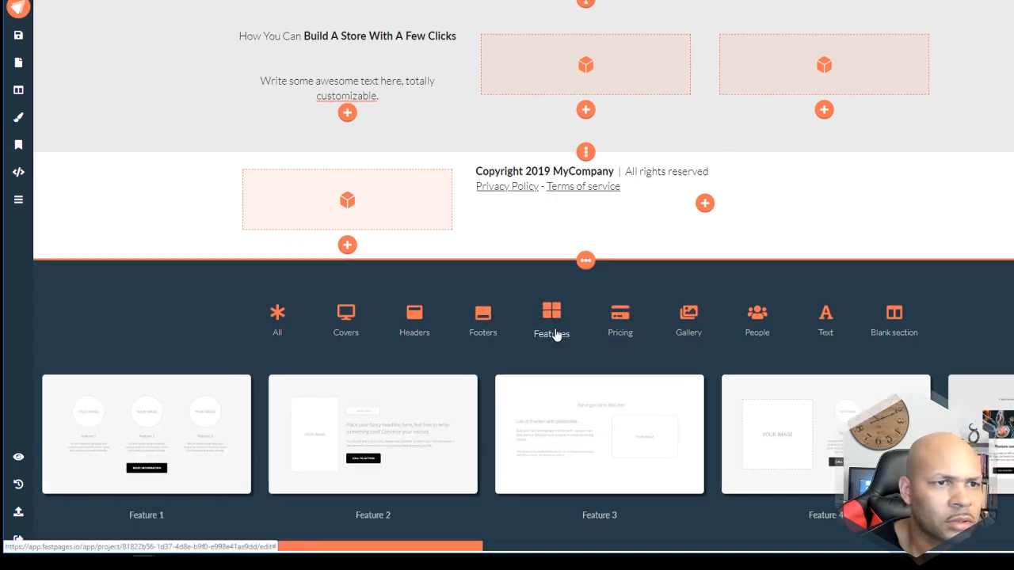
drag(428, 546, 954, 547)
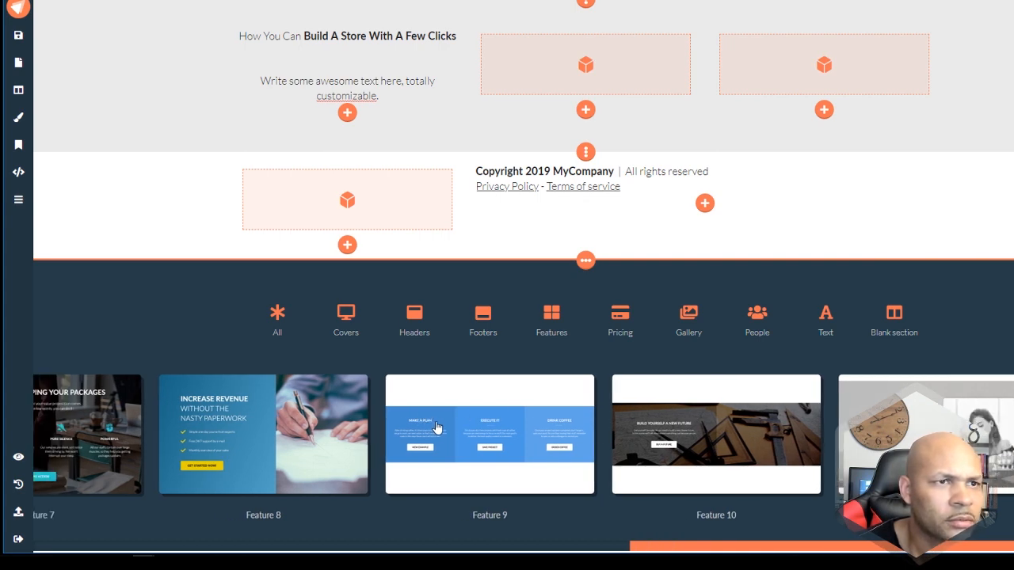
- Compare the feature templates with the reference workshop page and add the Feature 5 section below the copyright footer
key(ctrl+Tab)
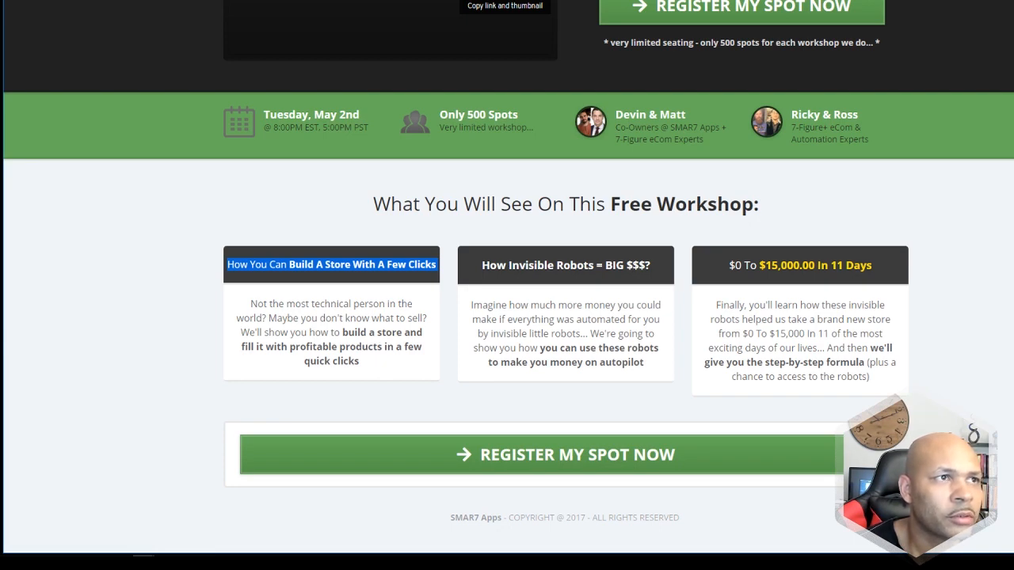
key(ctrl+shift+Tab)
scroll(445, 426, down, 1)
scroll(445, 425, up, 5)
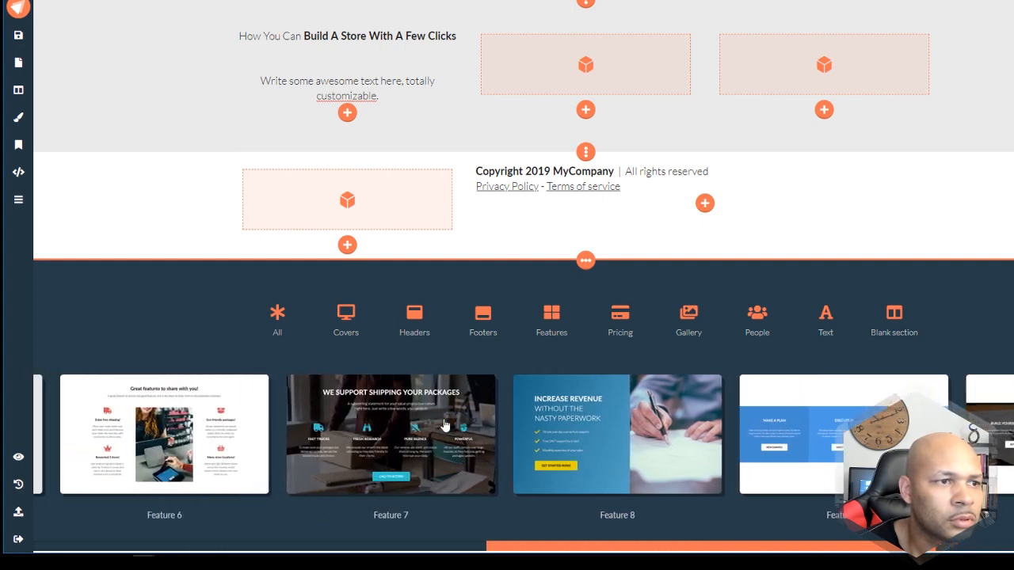
scroll(445, 425, up, 2)
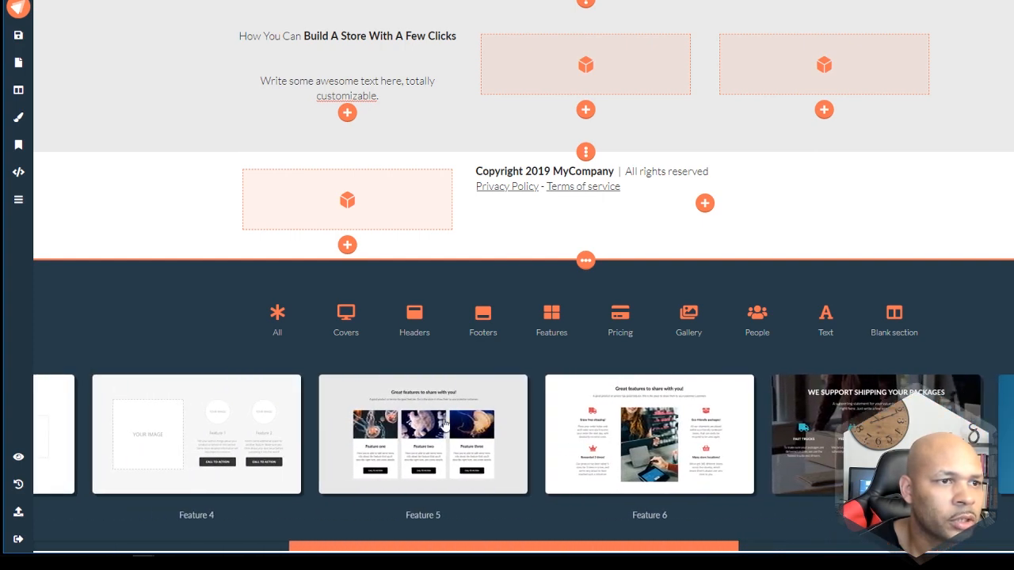
scroll(445, 426, up, 2)
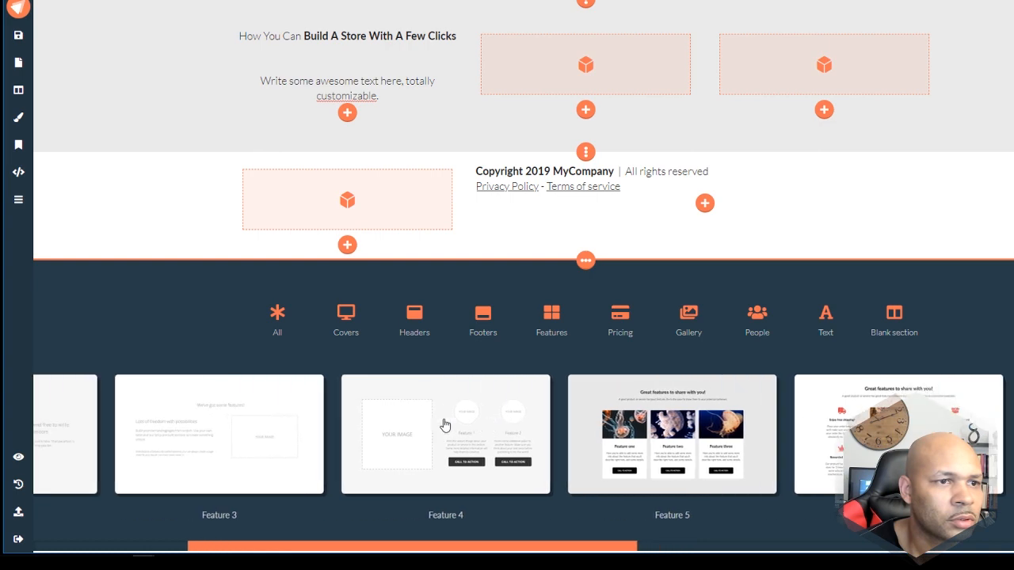
click(648, 445)
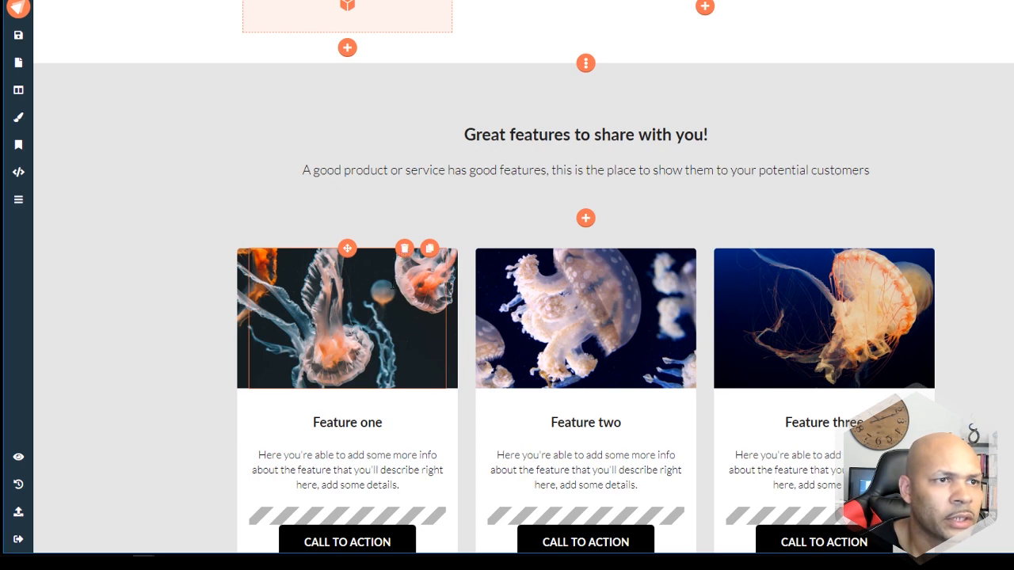
- Delete the jellyfish image from the Feature one card
click(404, 248)
click(383, 304)
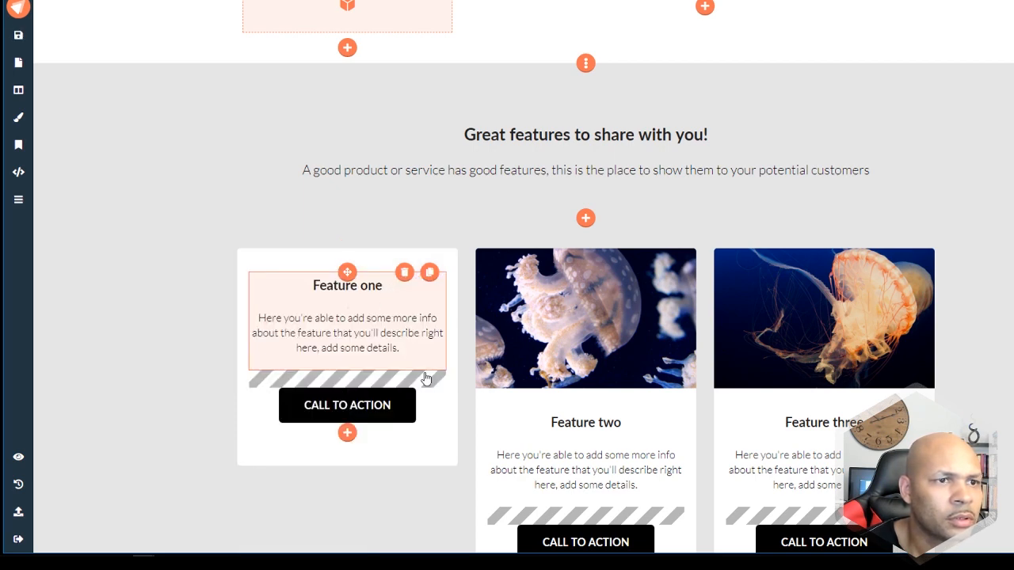
click(590, 331)
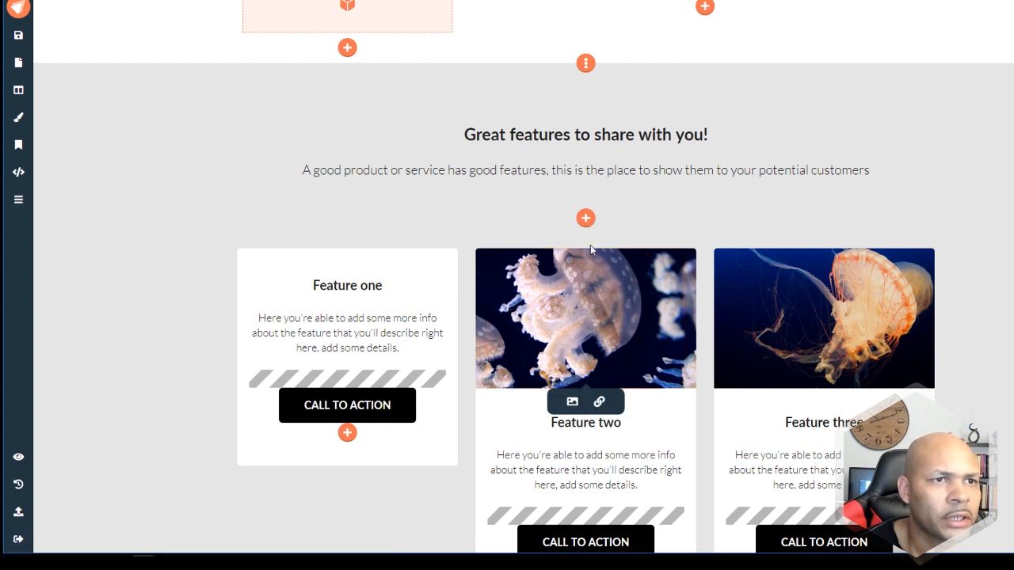
click(850, 303)
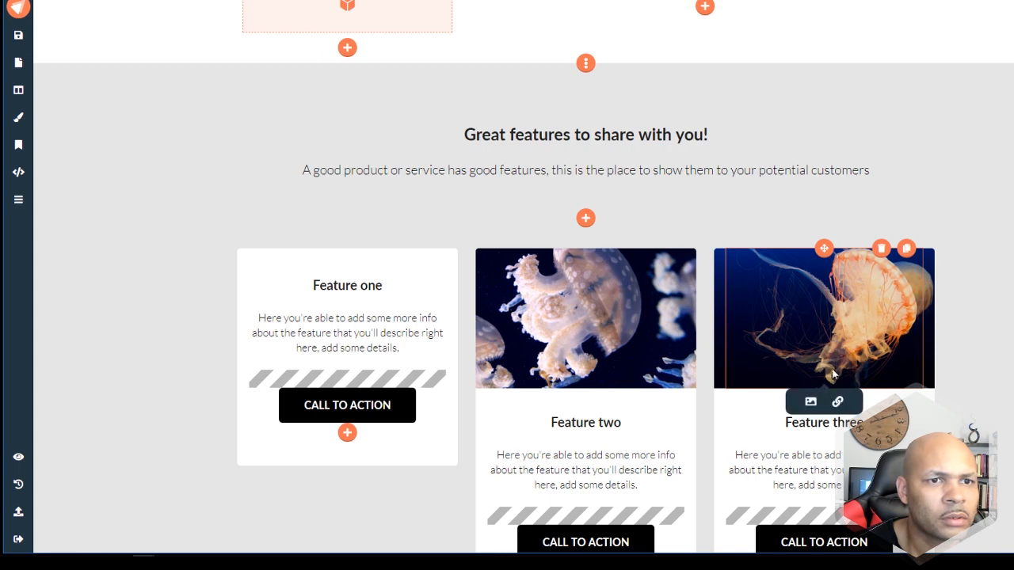
click(808, 403)
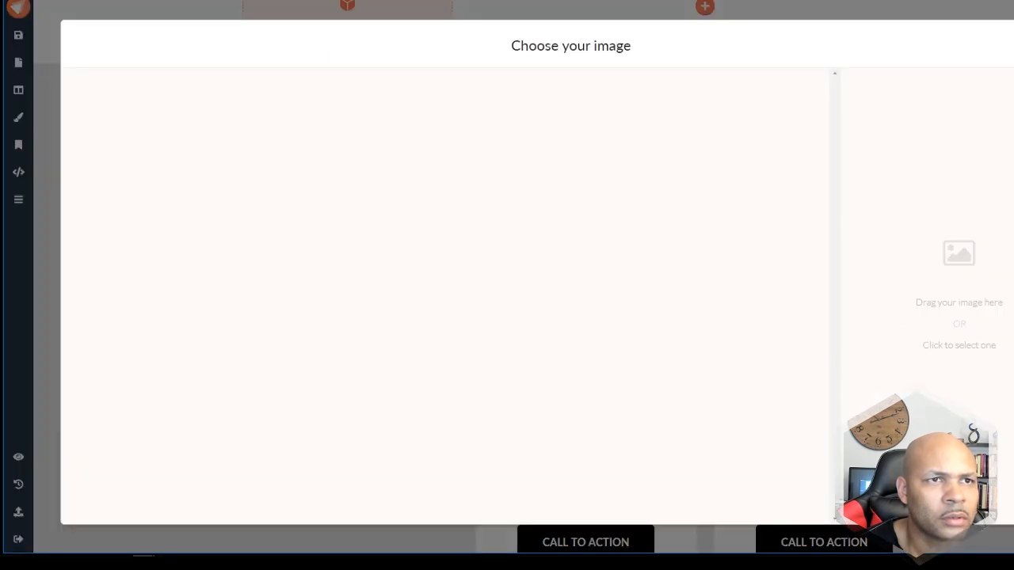
click(1013, 45)
scroll(560, 328, down, 2)
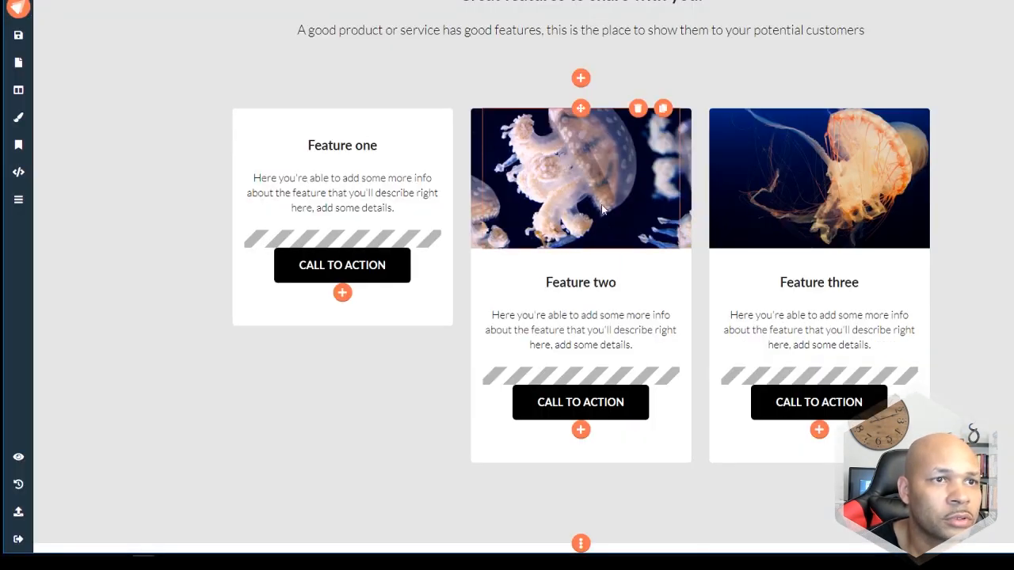
click(602, 205)
click(566, 261)
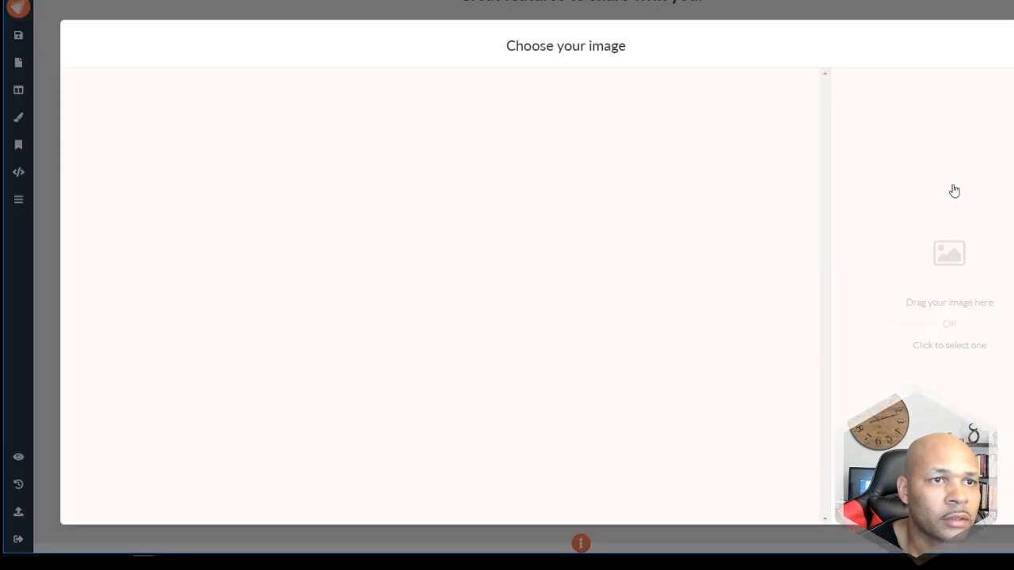
key(Escape)
- Move the jellyfish image from the Feature two card to the top of the Feature one card
mouse_move(657, 136)
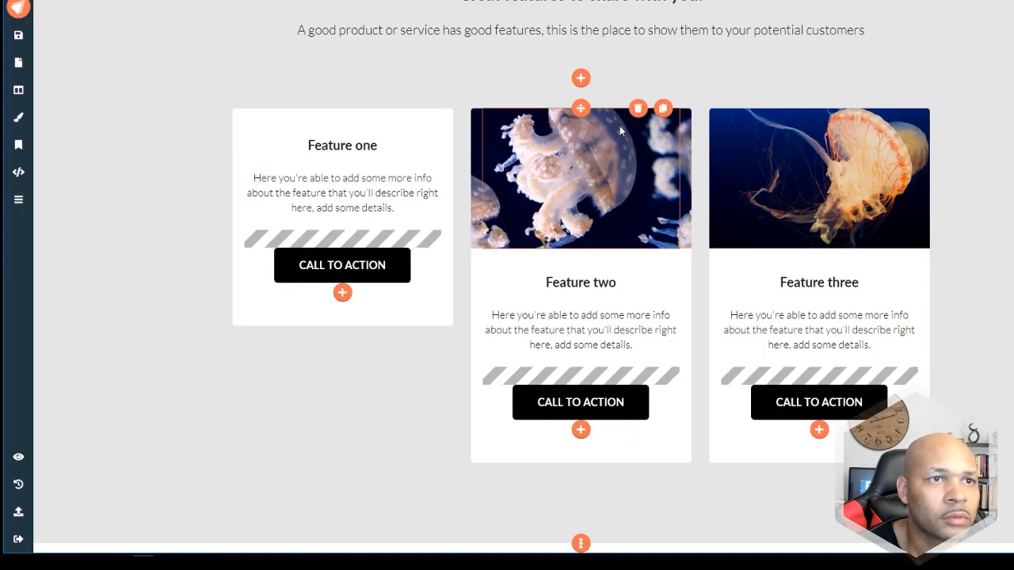
drag(580, 109, 407, 149)
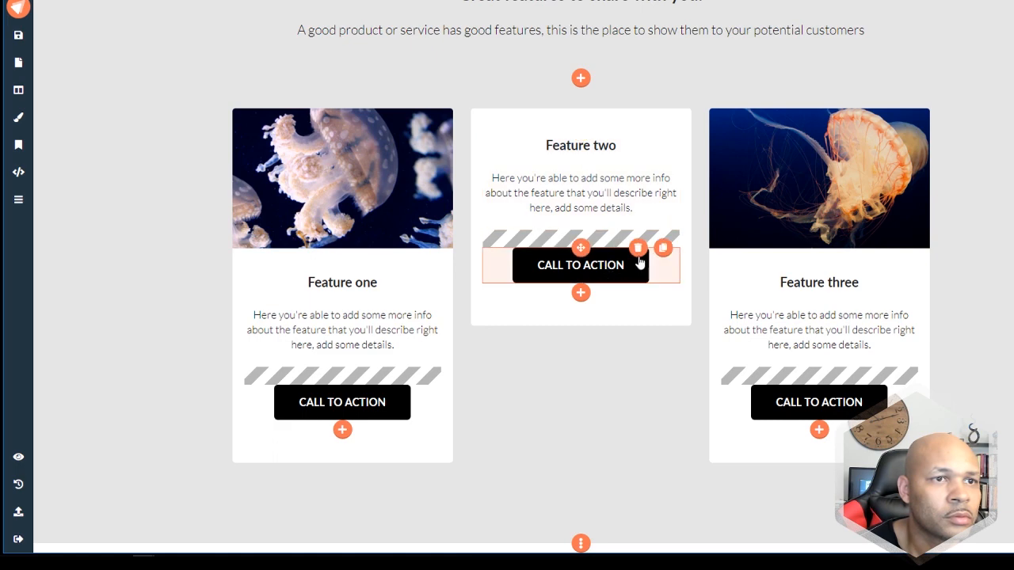
- Delete the call-to-action button from the Feature two card and move its striped spacer above the card's heading
click(638, 246)
drag(627, 243, 618, 182)
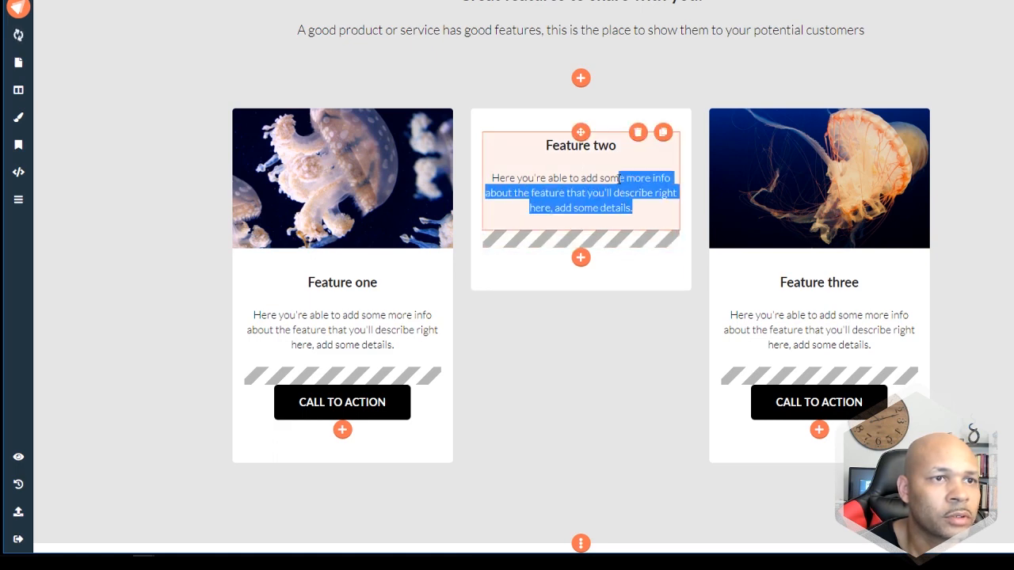
click(614, 244)
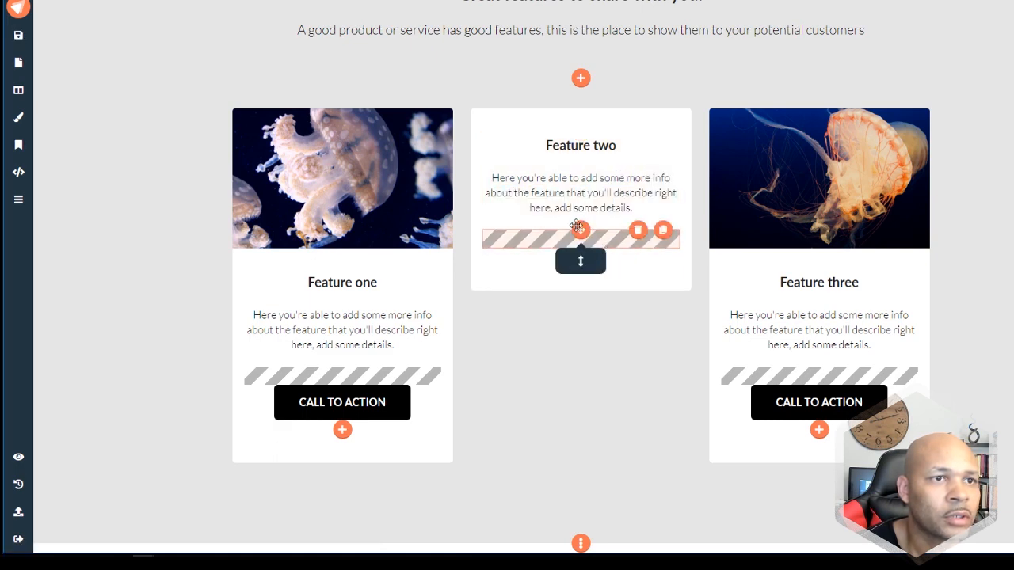
drag(582, 232, 581, 138)
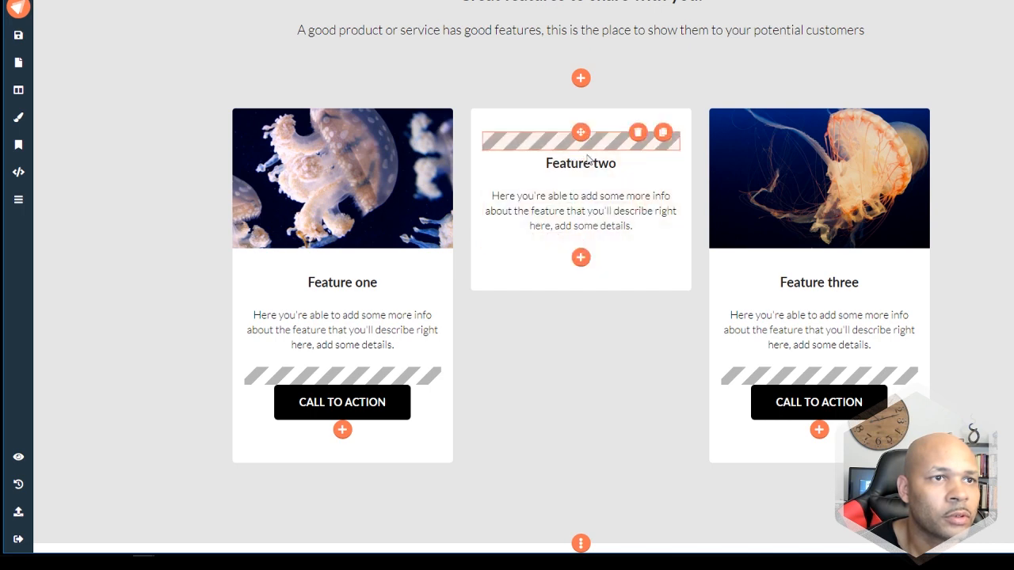
- Delete the jellyfish image from the Feature three card and move its striped spacer above the heading
click(822, 196)
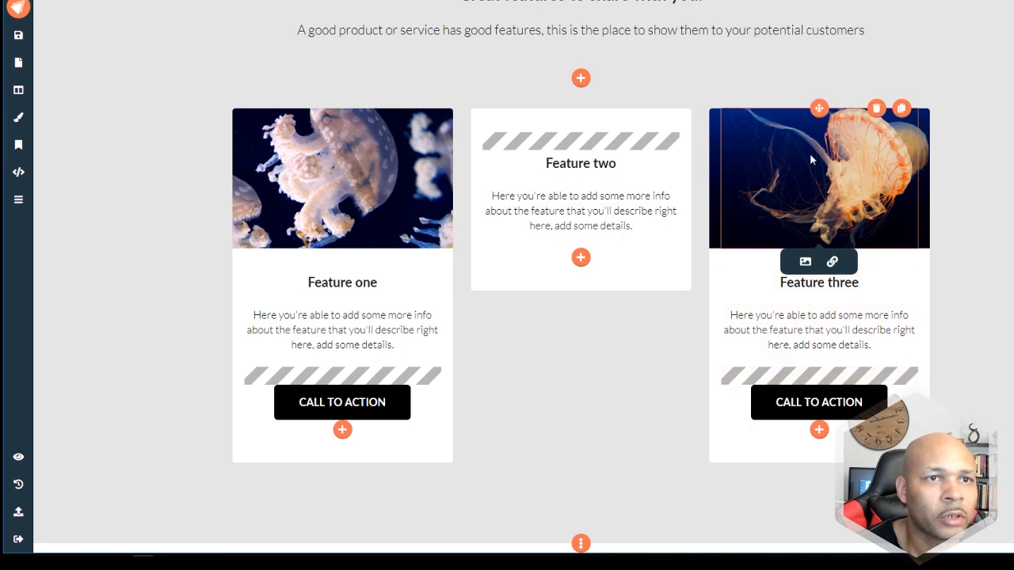
click(875, 109)
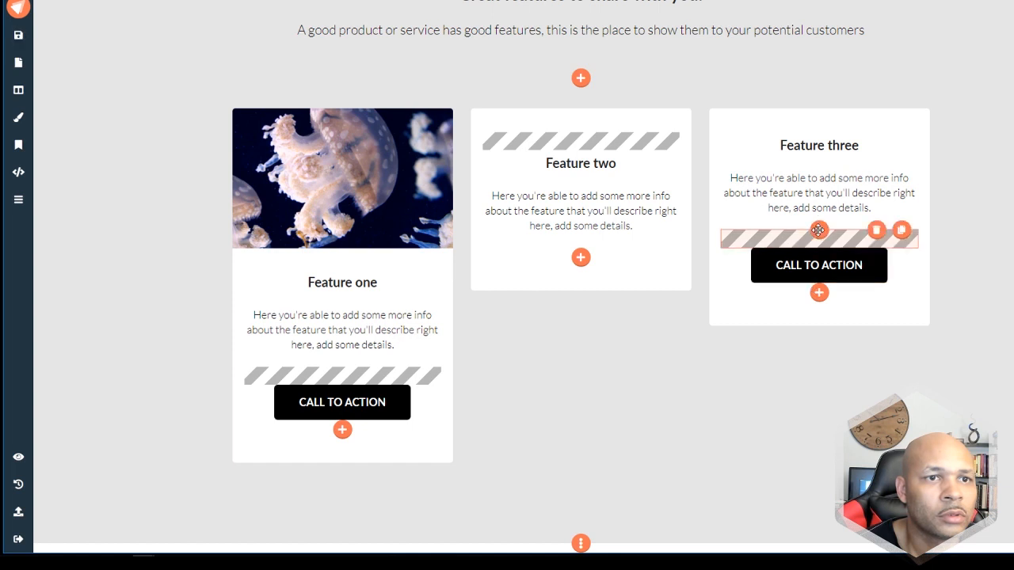
drag(818, 231, 819, 150)
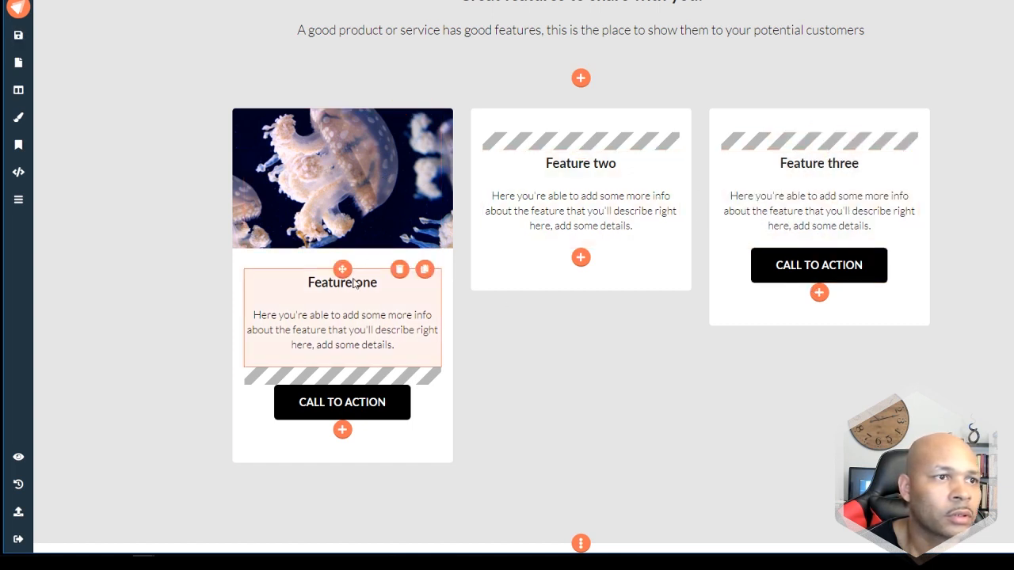
- Delete the jellyfish image from the first feature card and move its striped divider above the "Feature one" text
click(400, 109)
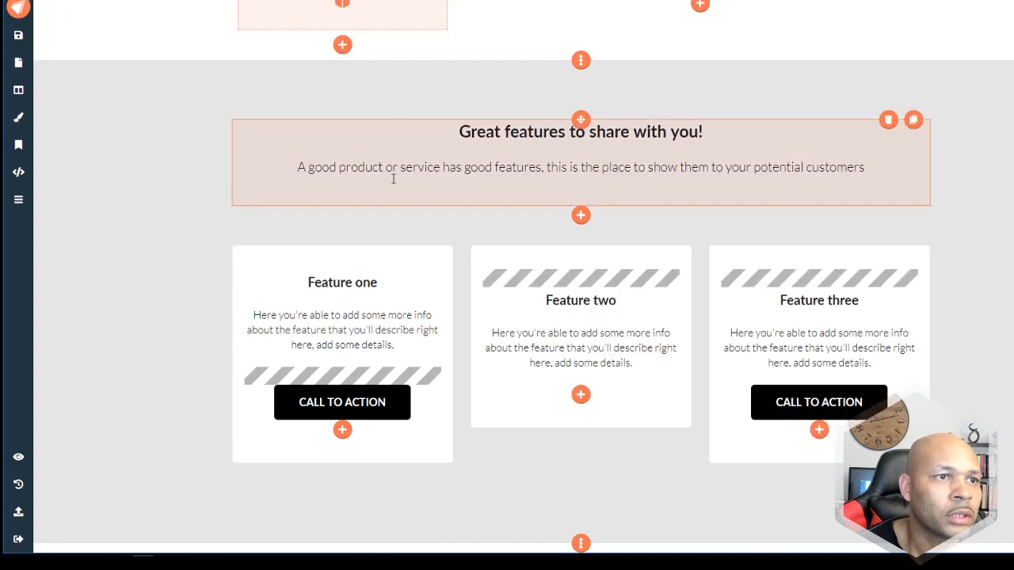
drag(345, 369, 346, 282)
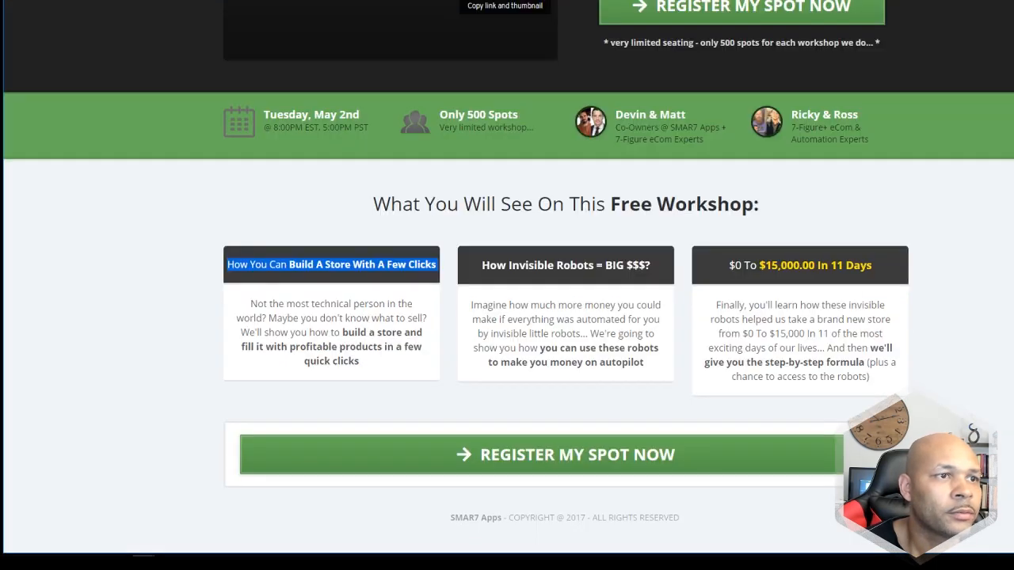
- Replace the "Feature one" heading with "How You Can Build A Store With A Few Clicks" copied from the reference workshop page
right_click(257, 263)
click(273, 270)
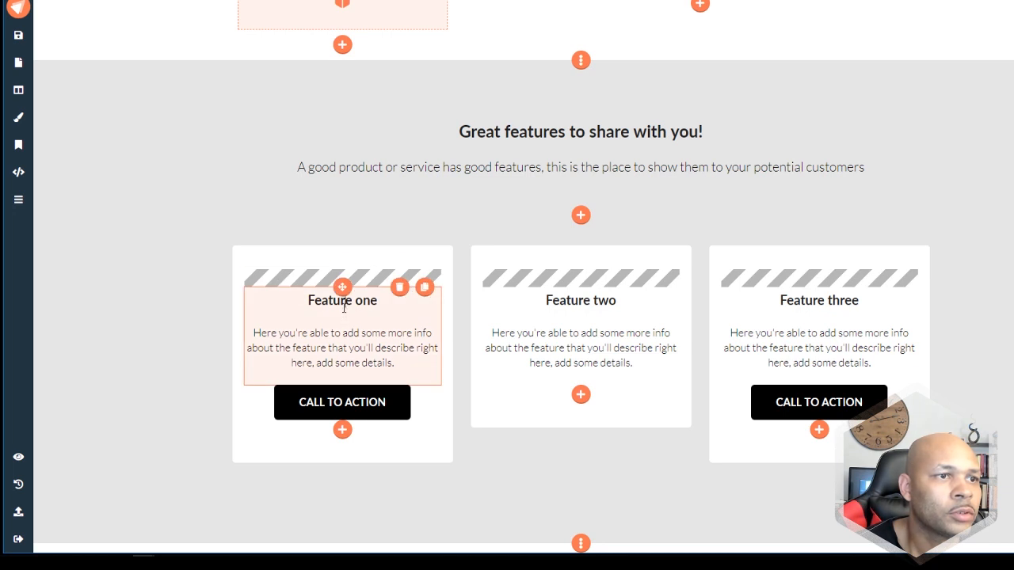
triple_click(344, 307)
right_click(343, 309)
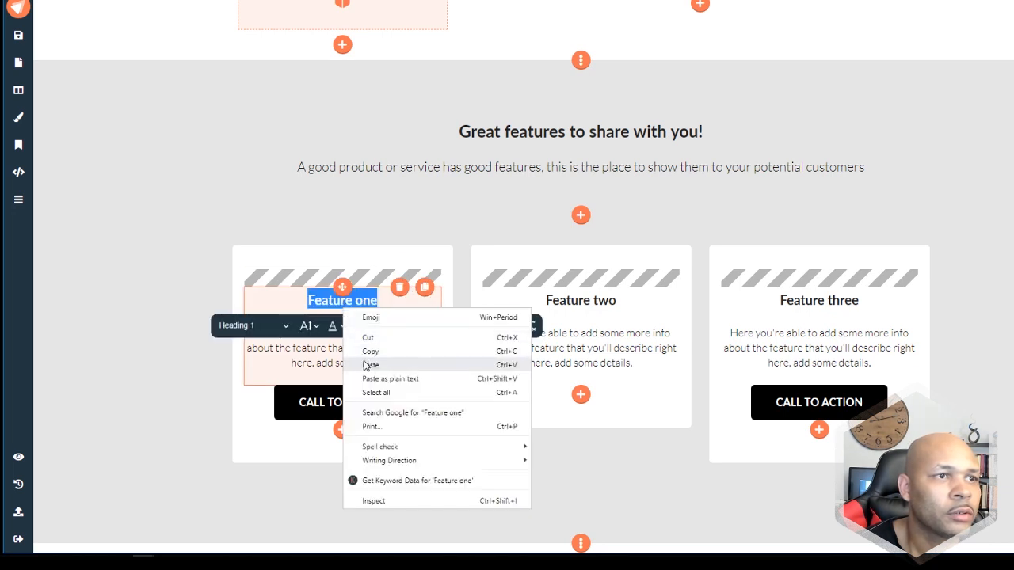
click(369, 365)
- Copy the heading "How Invisible Robots = BIG $$$?" from the workshop page and paste it over "Feature two"
key(ctrl+Tab)
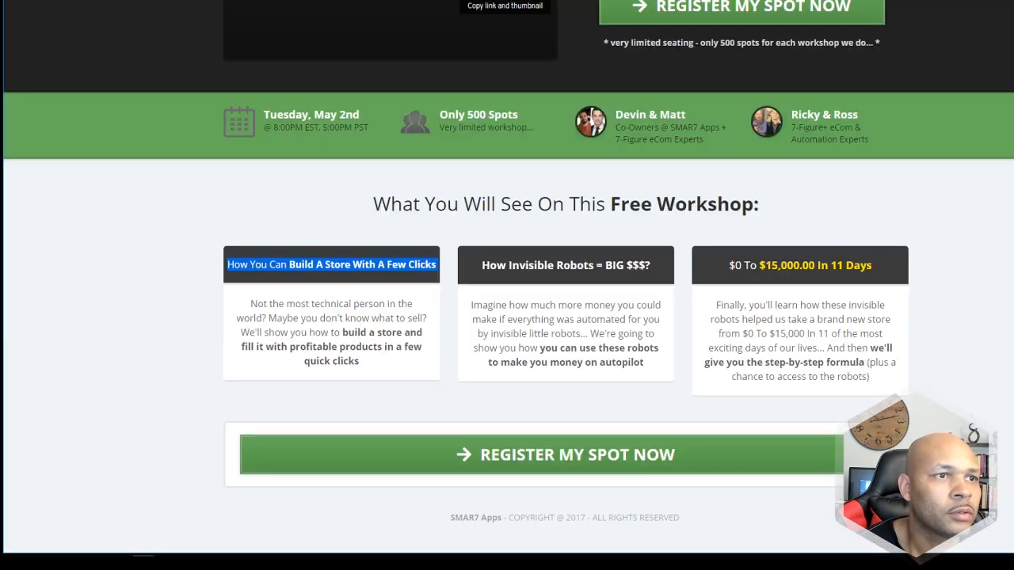
triple_click(576, 265)
right_click(577, 266)
click(593, 279)
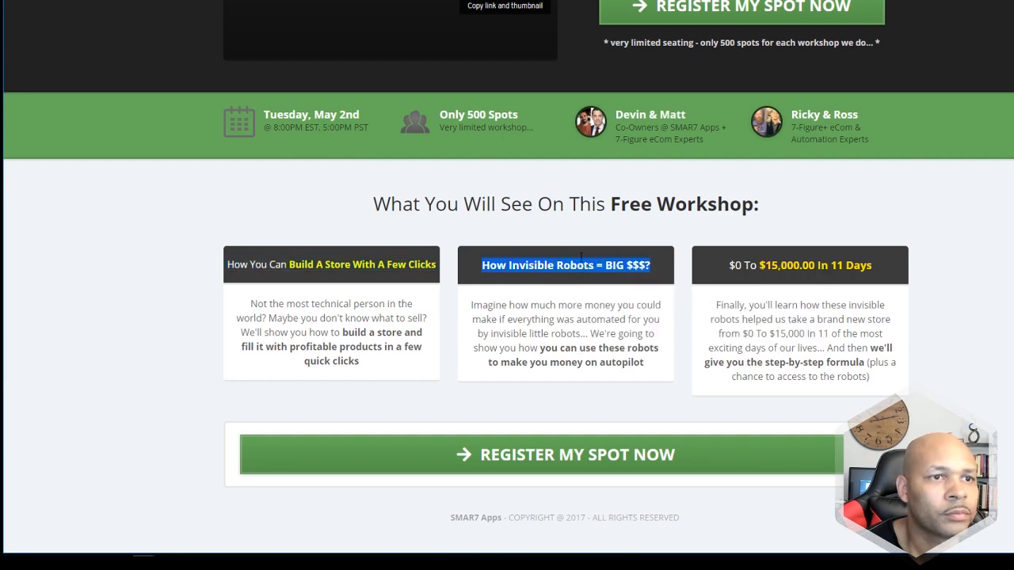
key(ctrl+Tab)
triple_click(564, 279)
right_click(564, 278)
click(588, 330)
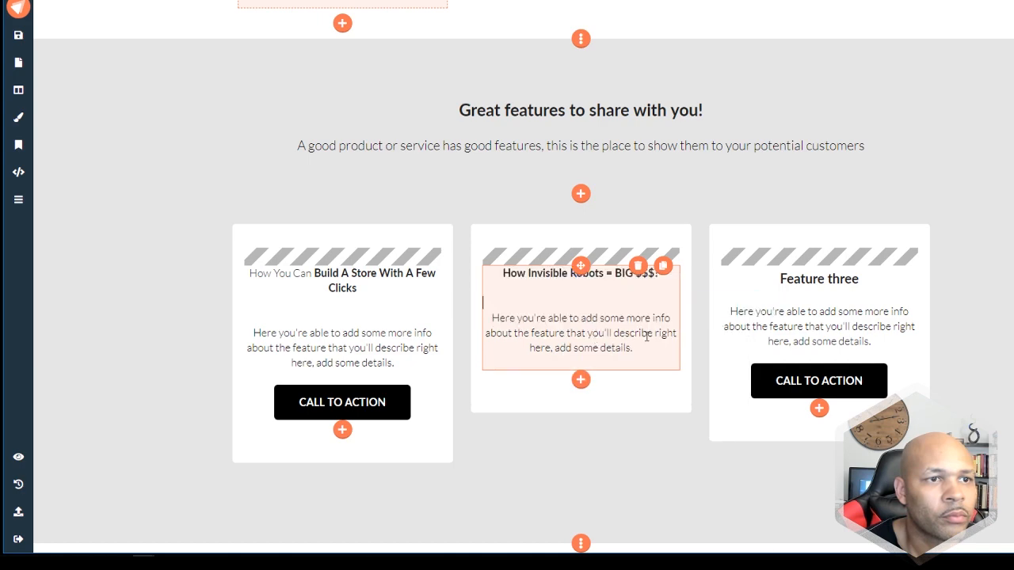
- Copy the heading "$0 To $15,000.00 In 11 Days" from the workshop page and paste it over "Feature three"
key(ctrl+Tab)
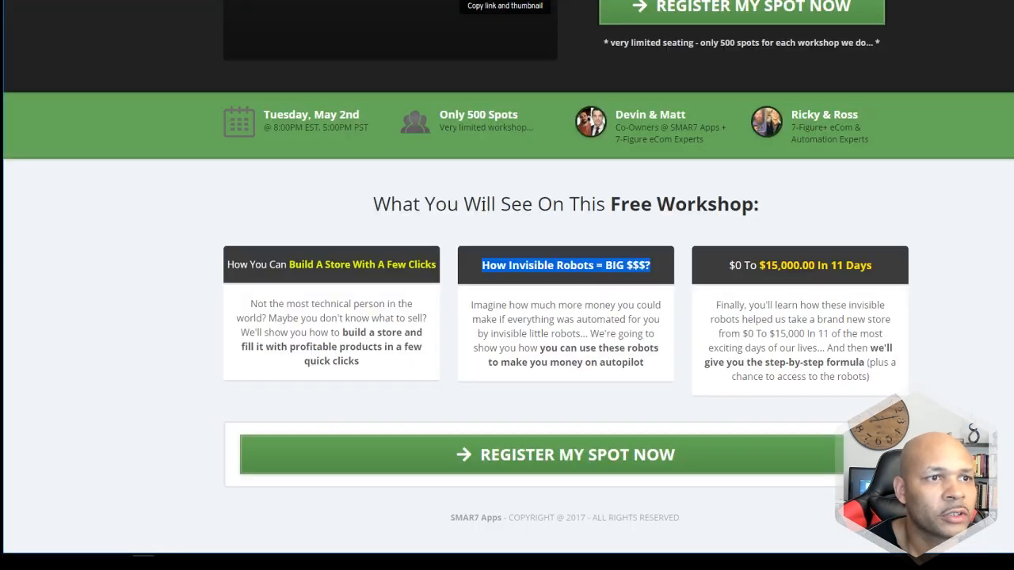
triple_click(783, 262)
right_click(783, 260)
click(795, 270)
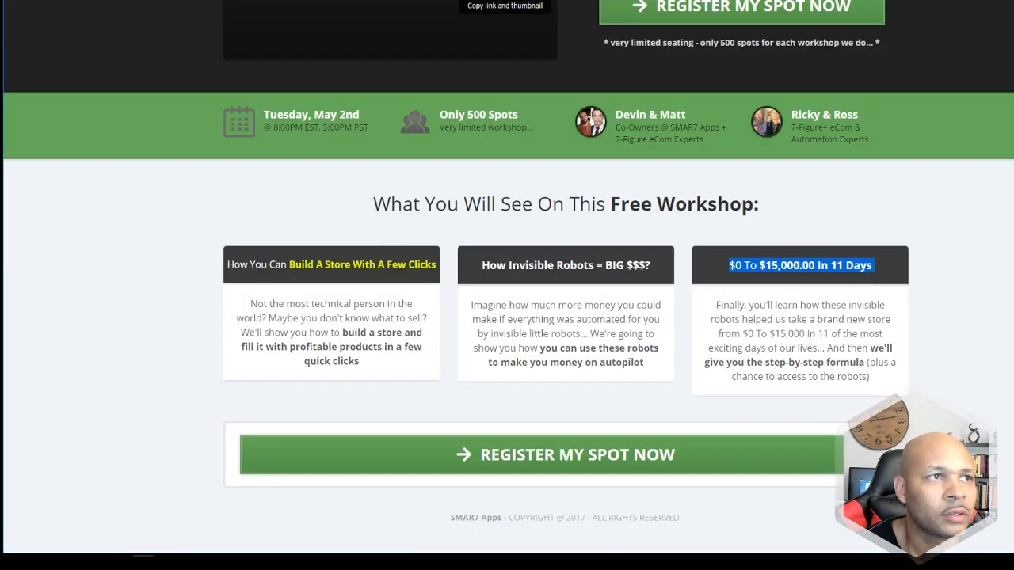
key(ctrl+Tab)
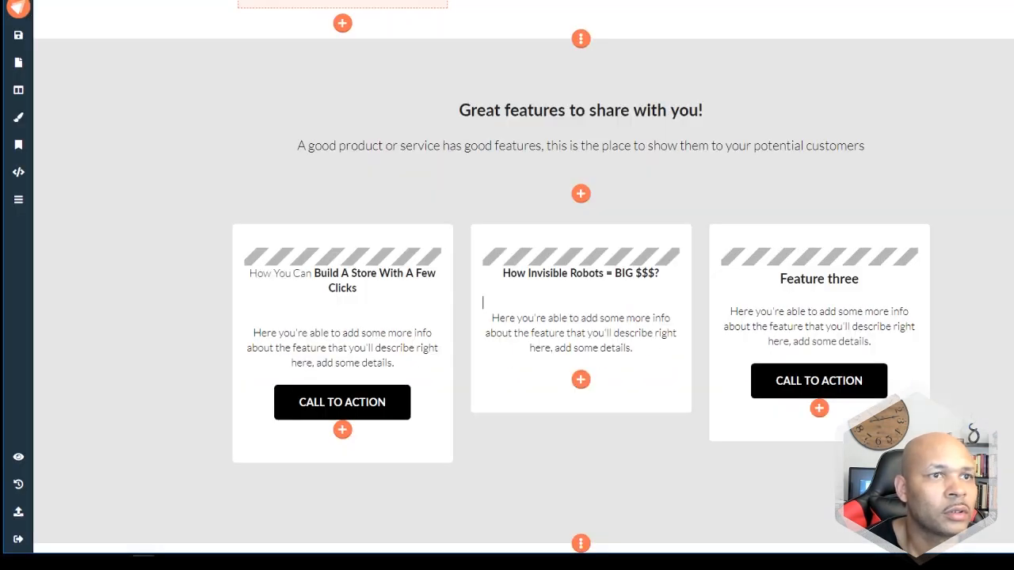
triple_click(817, 283)
right_click(823, 284)
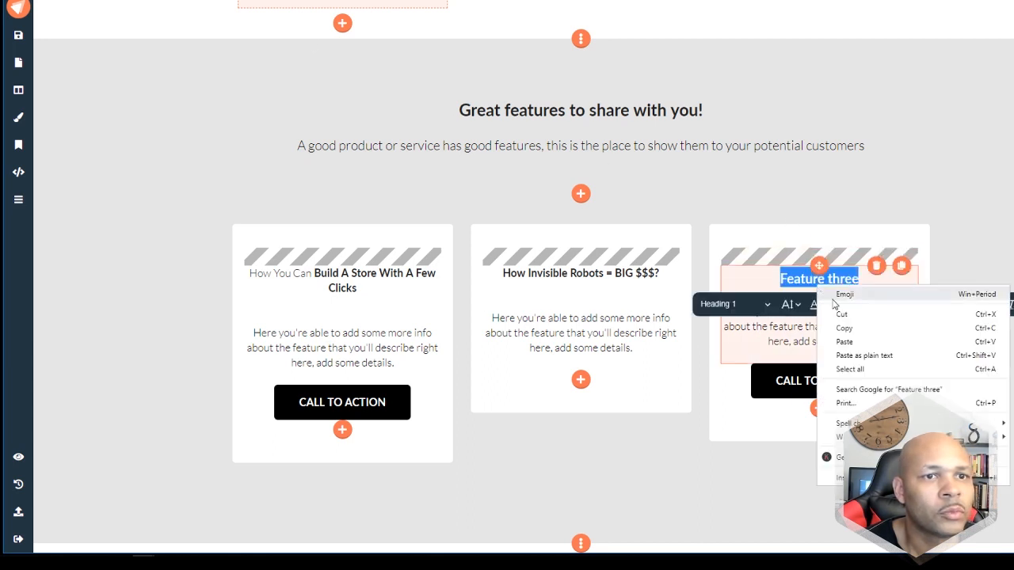
click(856, 336)
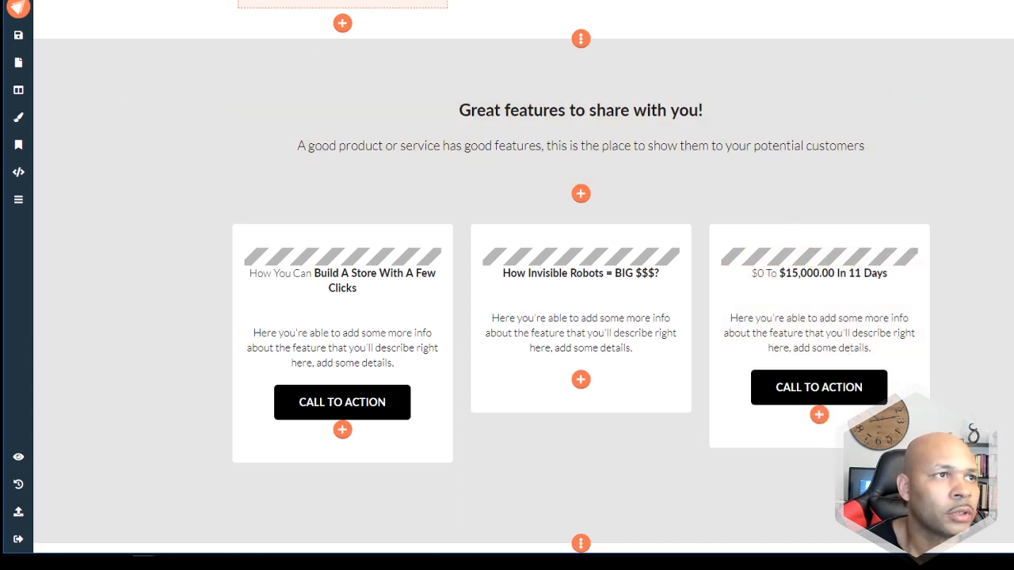
- Replace the first card's placeholder description with the workshop page's paragraph beginning "Not the most technical person in the world?"
key(ctrl+Tab)
drag(249, 304, 373, 362)
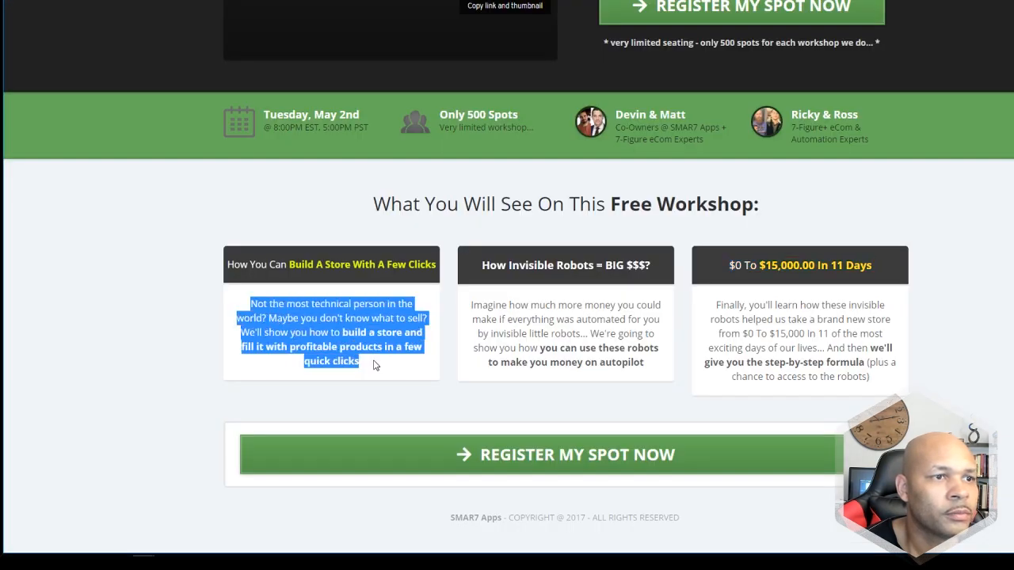
right_click(365, 337)
click(377, 341)
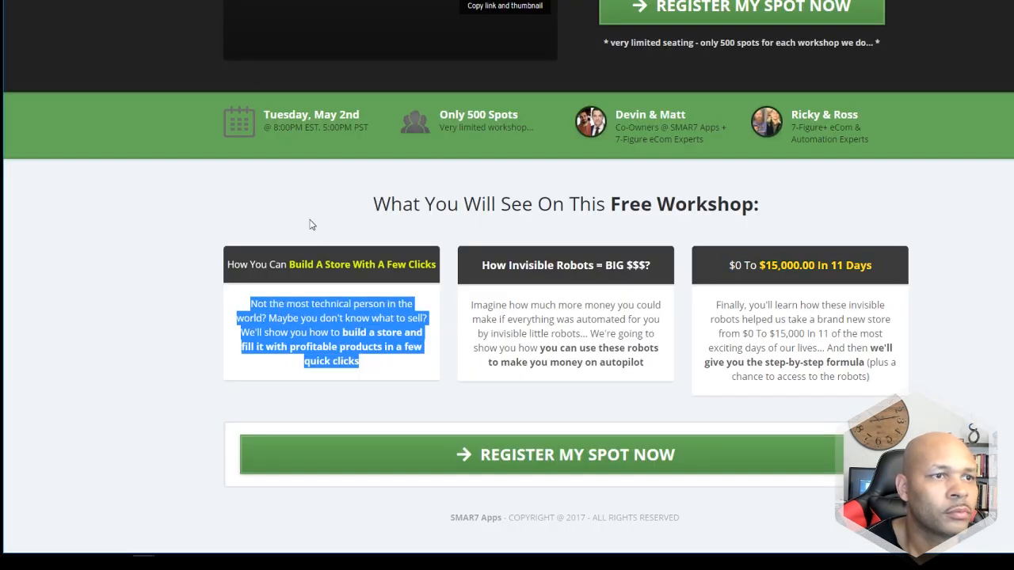
key(ctrl+Tab)
click(368, 339)
triple_click(367, 339)
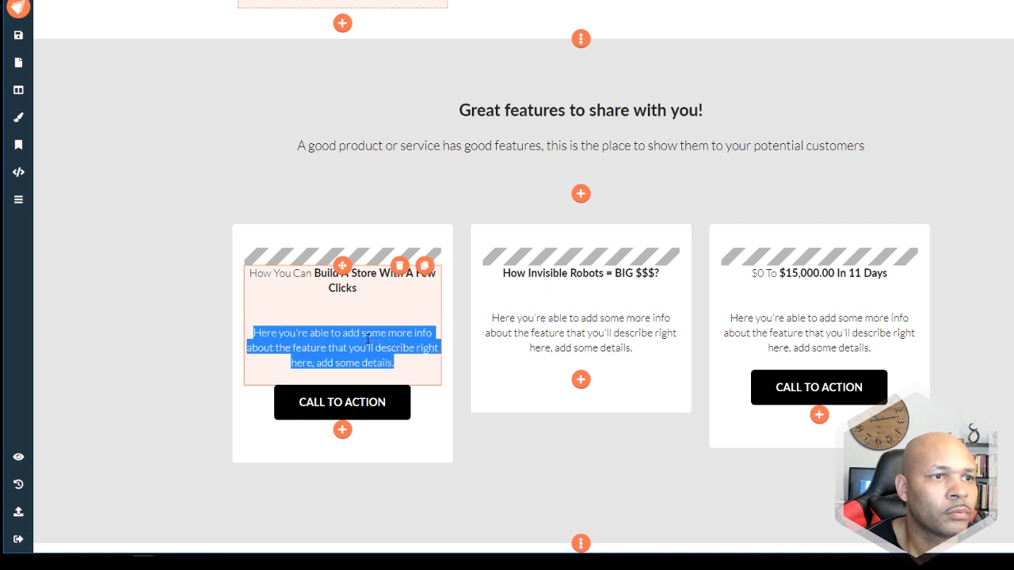
right_click(368, 339)
click(403, 389)
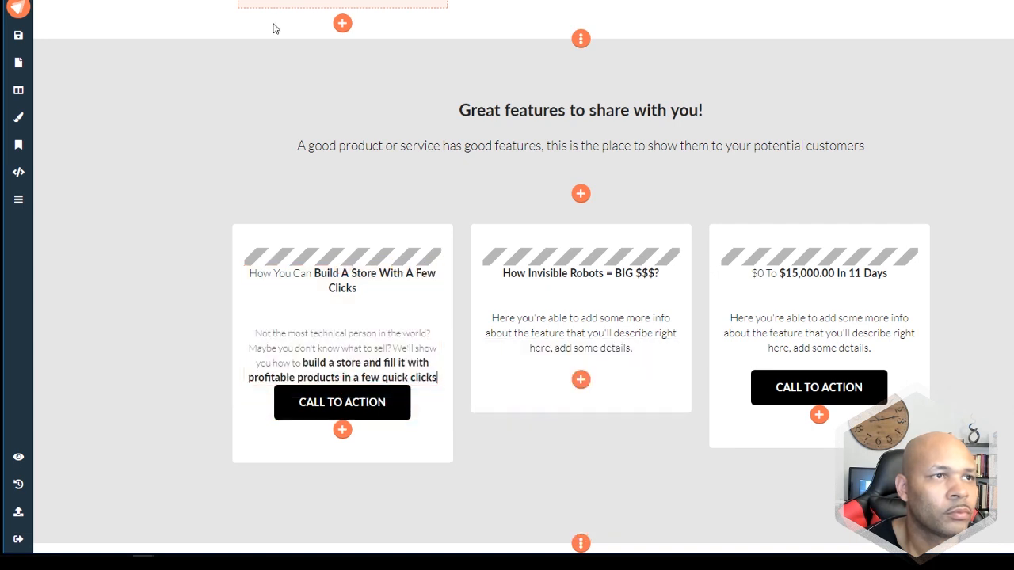
- Replace the second card's placeholder description with the workshop page's paragraph beginning "Imagine how much more money you could make"
key(ctrl+Tab)
triple_click(520, 327)
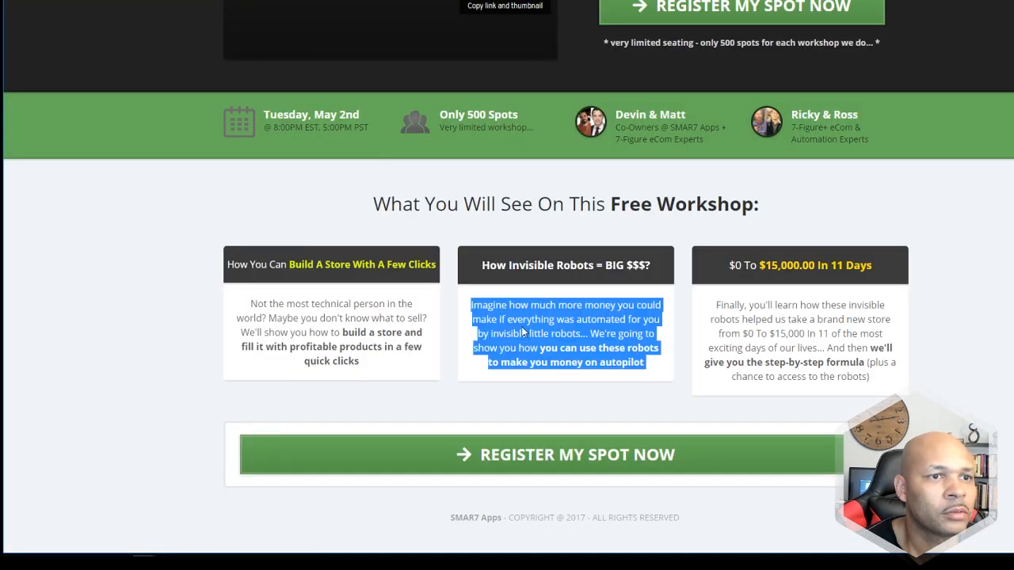
right_click(522, 326)
click(546, 335)
key(ctrl+Tab)
click(522, 305)
triple_click(521, 317)
right_click(525, 315)
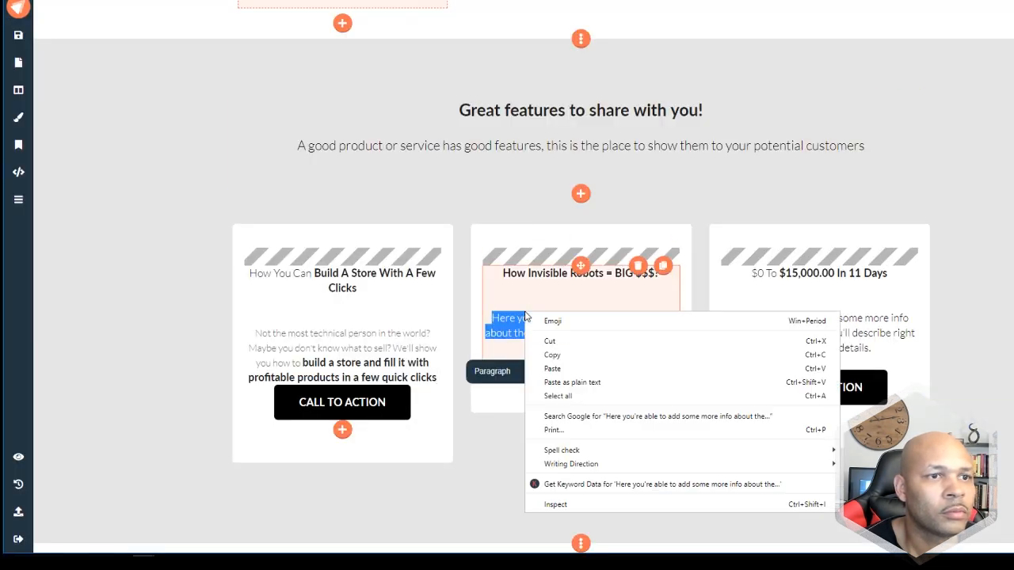
click(554, 369)
- Replace the third card's placeholder description with the workshop page's paragraph beginning "Finally, you'll learn how these invisible robots helped us"
key(ctrl+Tab)
click(715, 311)
triple_click(774, 321)
right_click(774, 319)
click(774, 323)
right_click(768, 312)
click(780, 322)
key(ctrl+Tab)
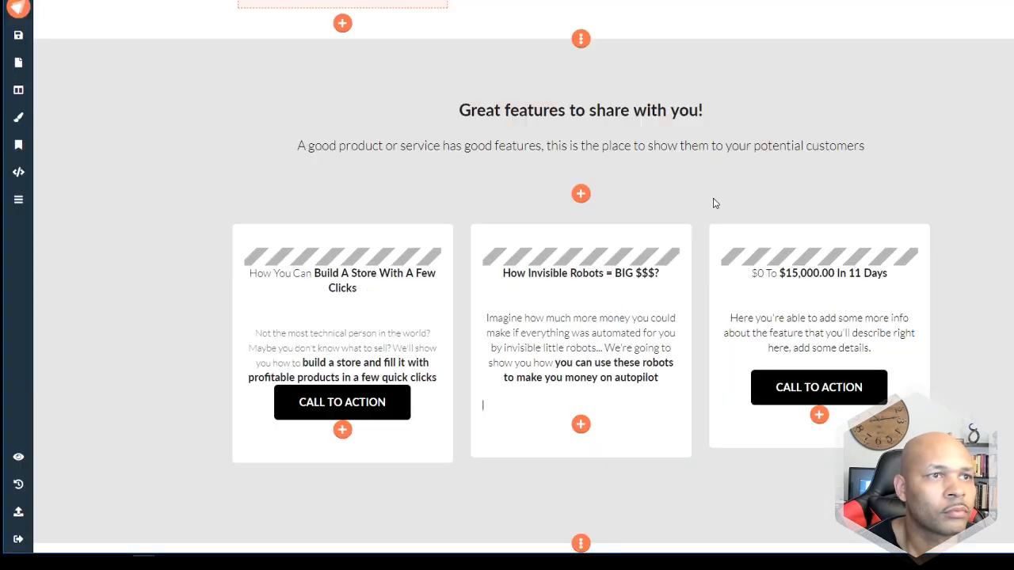
click(815, 331)
triple_click(816, 333)
right_click(838, 341)
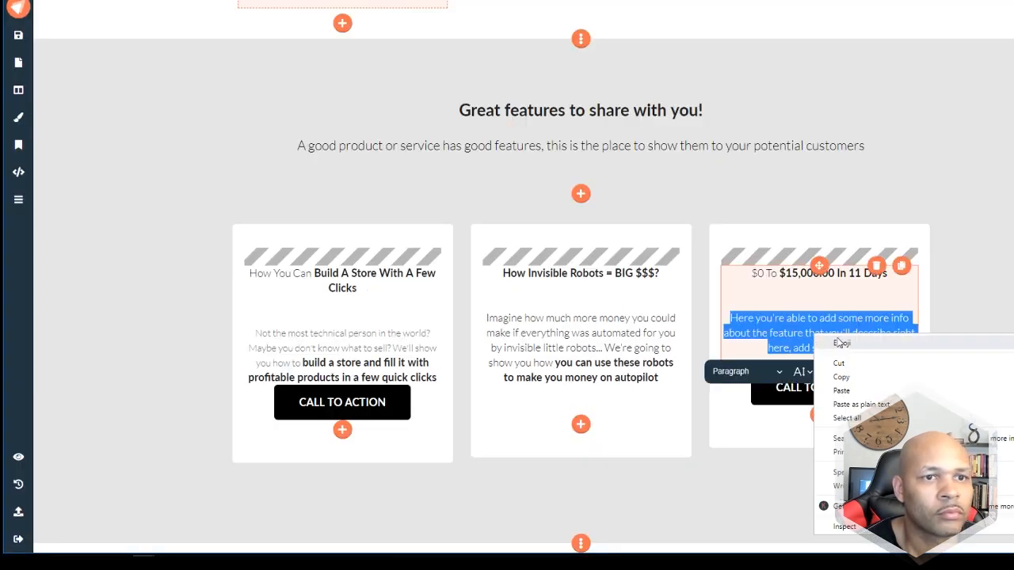
click(841, 391)
- Delete the call-to-action buttons from the third and first cards and remove the blank line above the first card's description
click(875, 385)
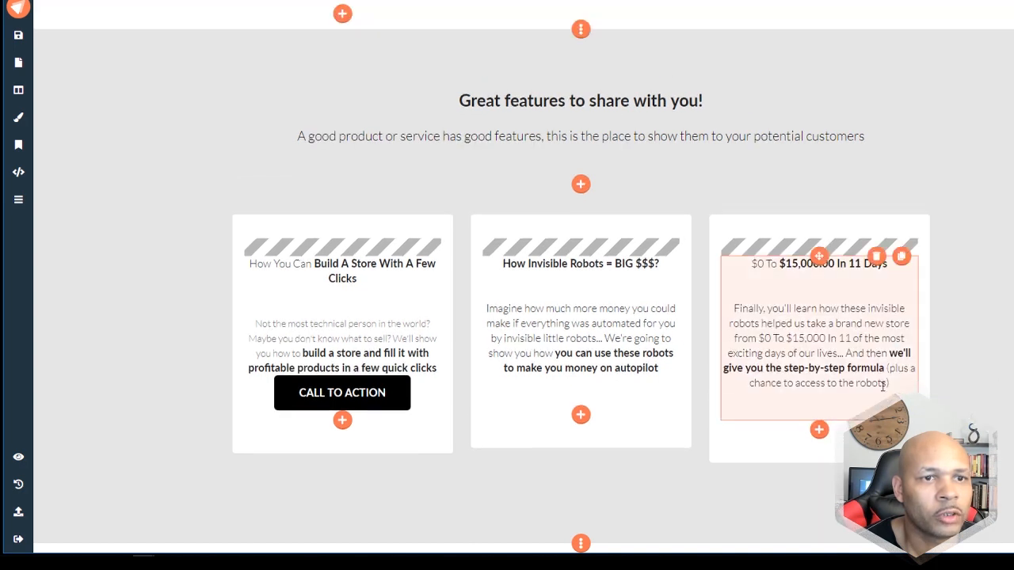
click(399, 375)
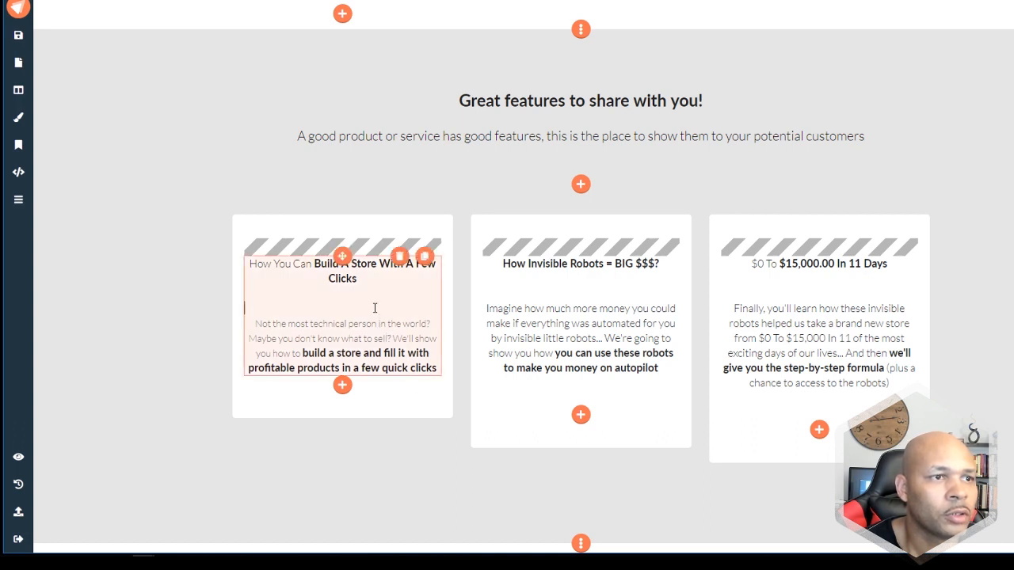
key(Delete)
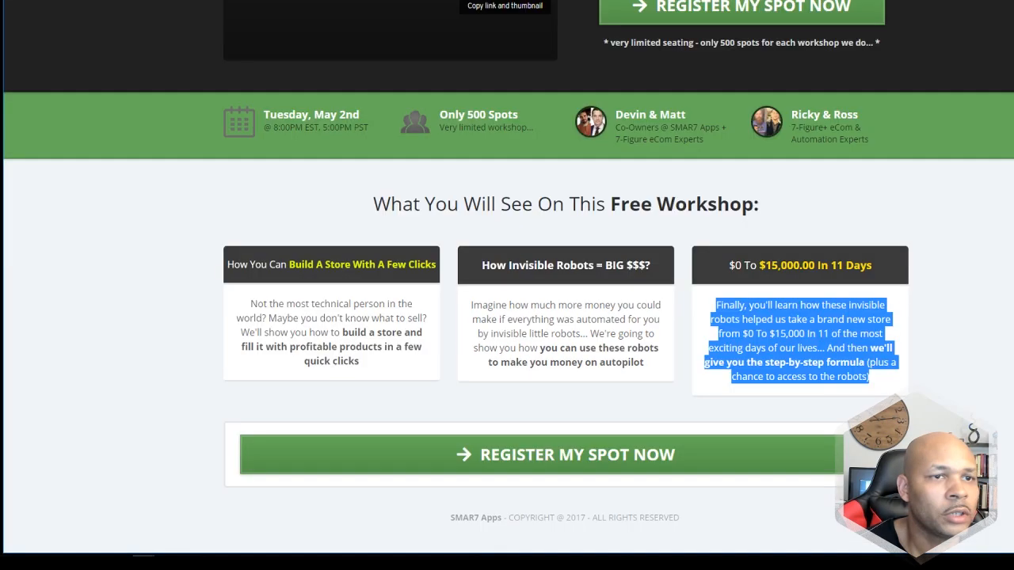
click(709, 410)
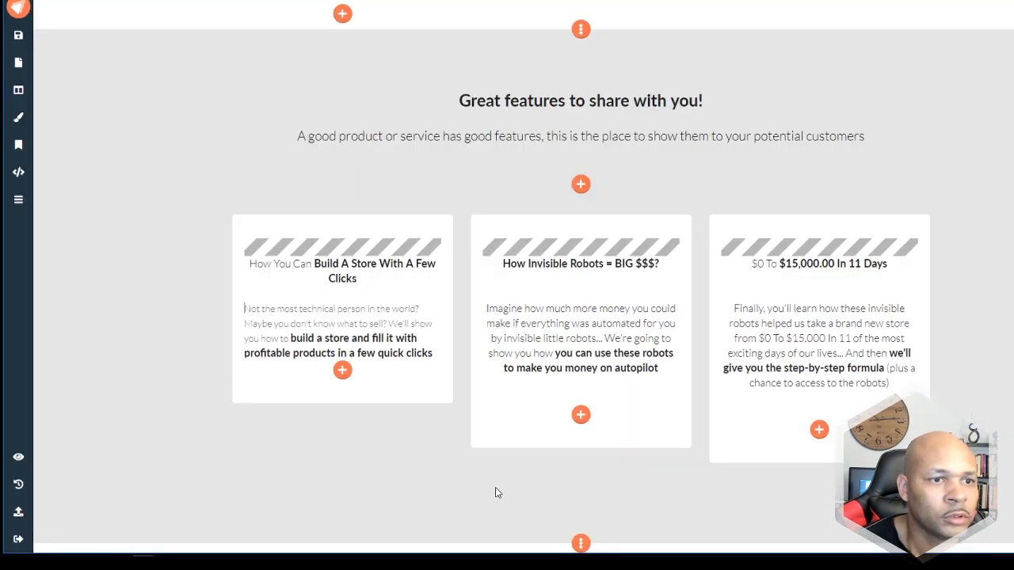
- Open the section library below the feature cards and browse the Blank section, Text, People, Gallery, Pricing and Features templates
click(581, 543)
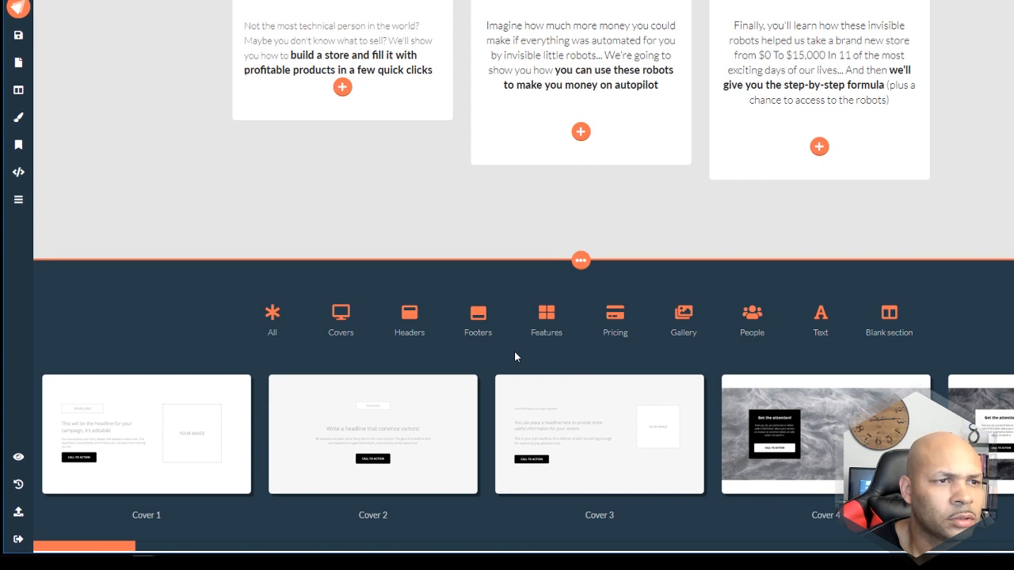
click(876, 327)
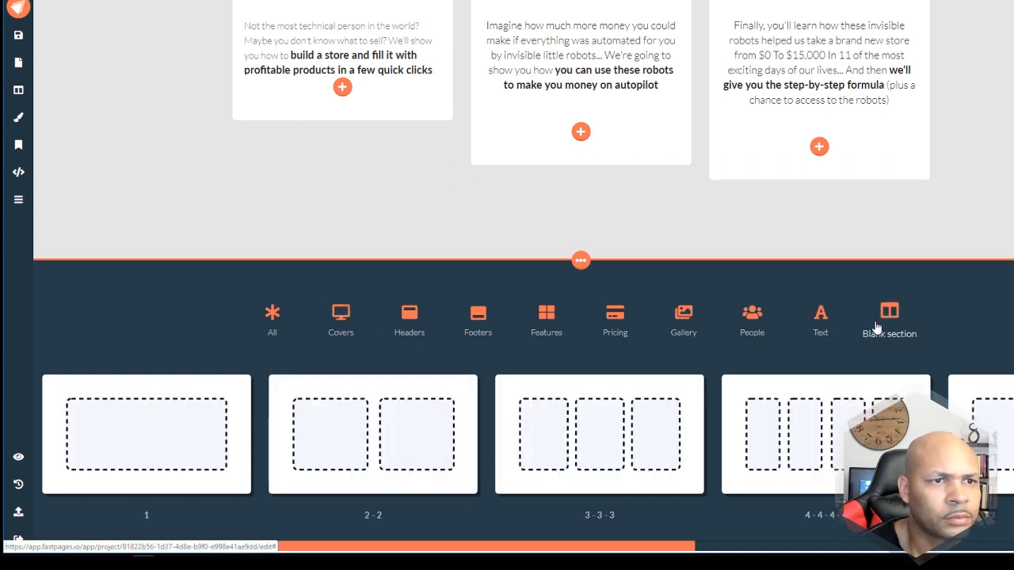
click(820, 324)
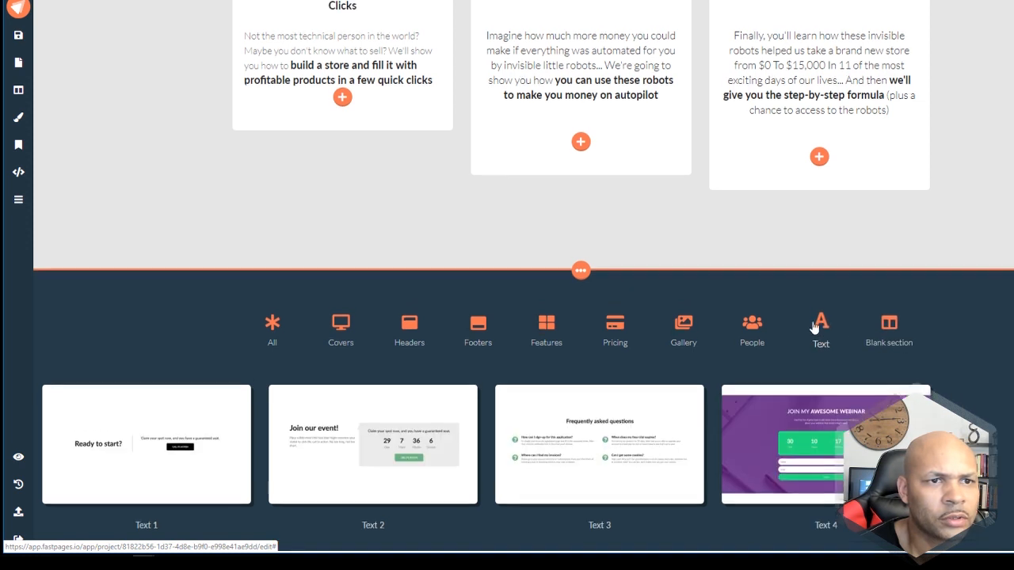
click(756, 326)
click(683, 325)
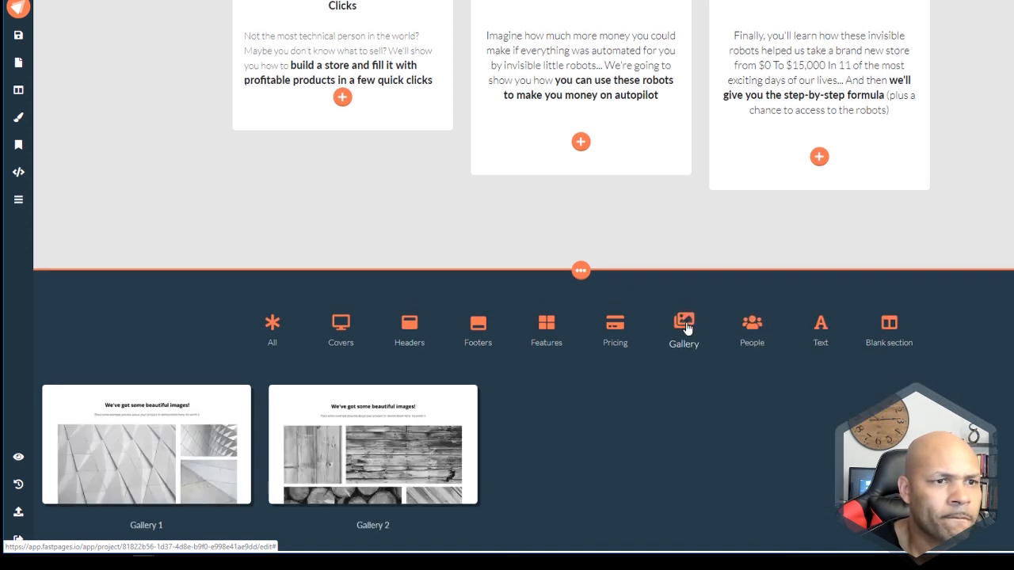
click(620, 326)
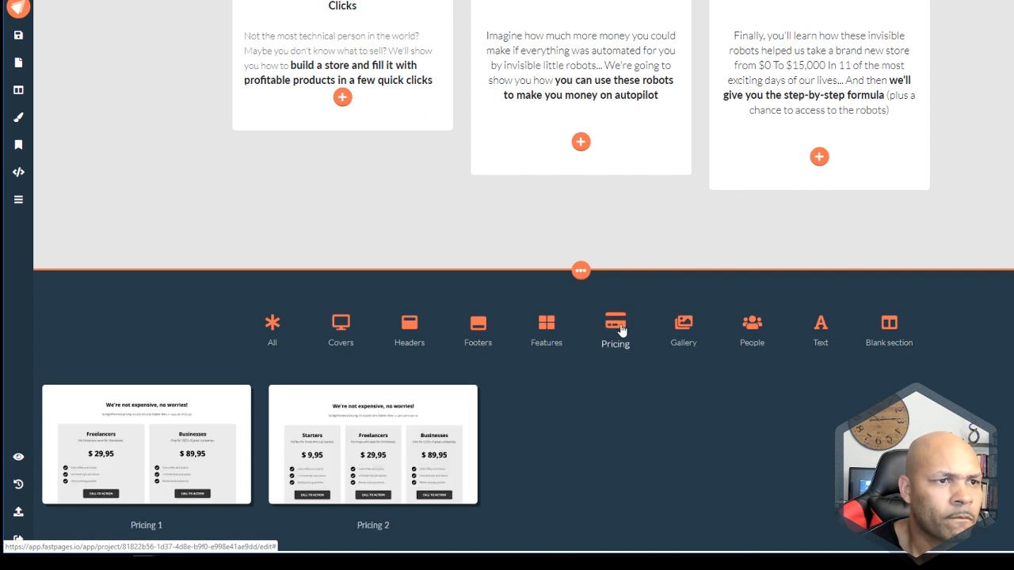
click(542, 331)
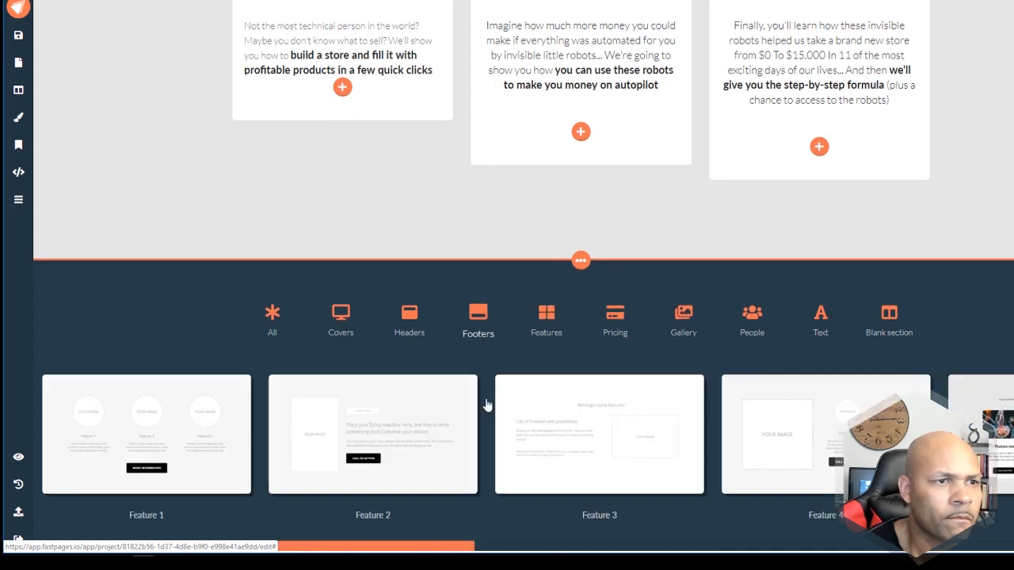
scroll(499, 491, right, 10)
scroll(531, 472, right, 10)
scroll(530, 472, right, 3)
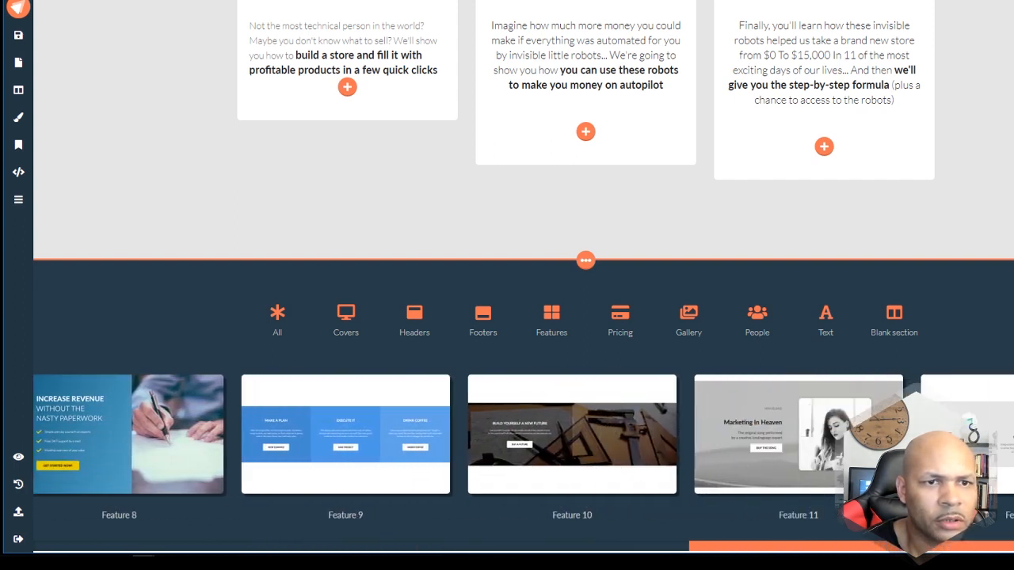
- Browse the People, Gallery, Pricing, Features, Footers and Headers section templates for a suitable call-to-action layout
click(757, 320)
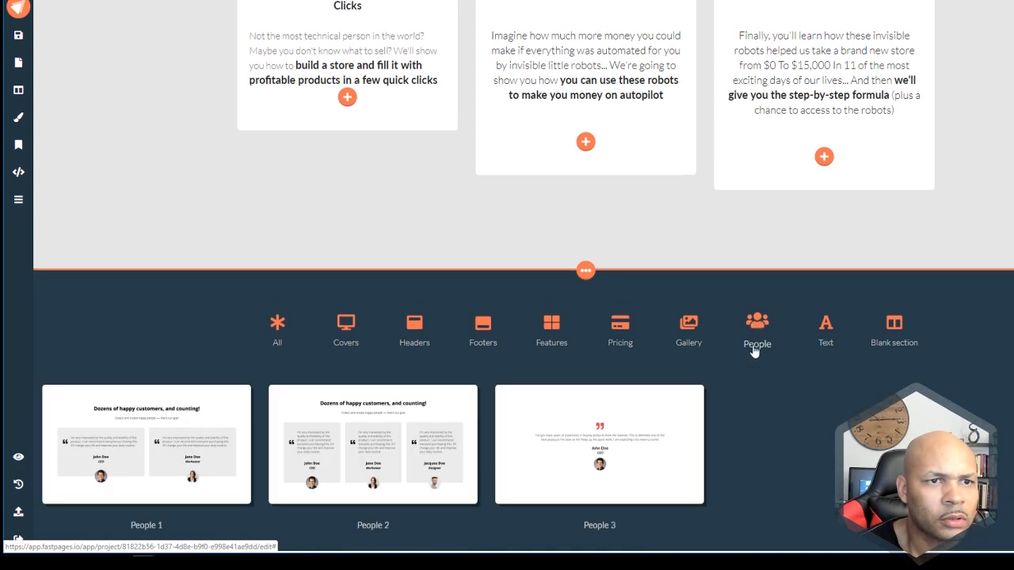
click(686, 346)
click(631, 338)
click(546, 337)
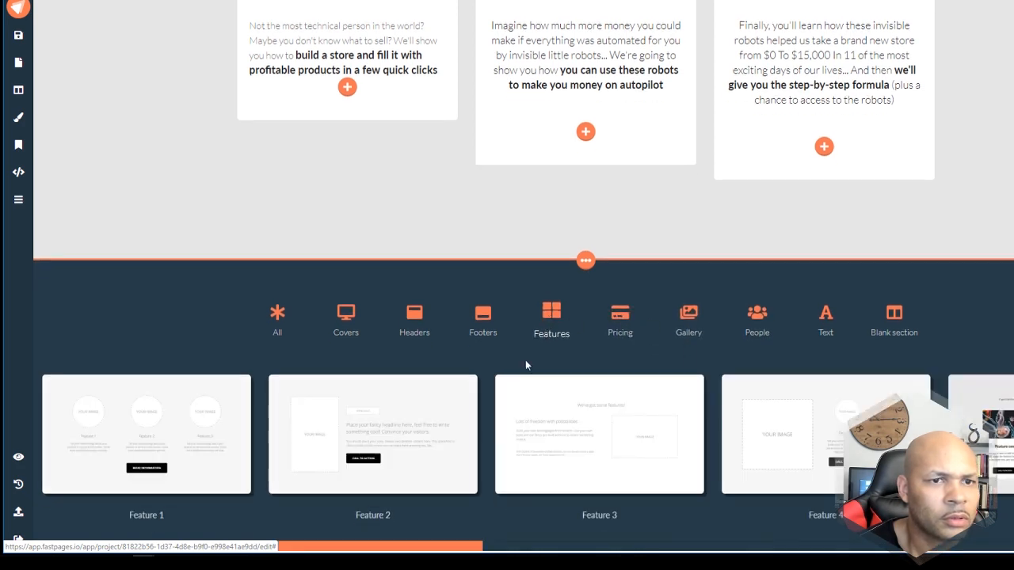
scroll(527, 389, right, 5)
scroll(527, 390, right, 2)
scroll(526, 390, right, 2)
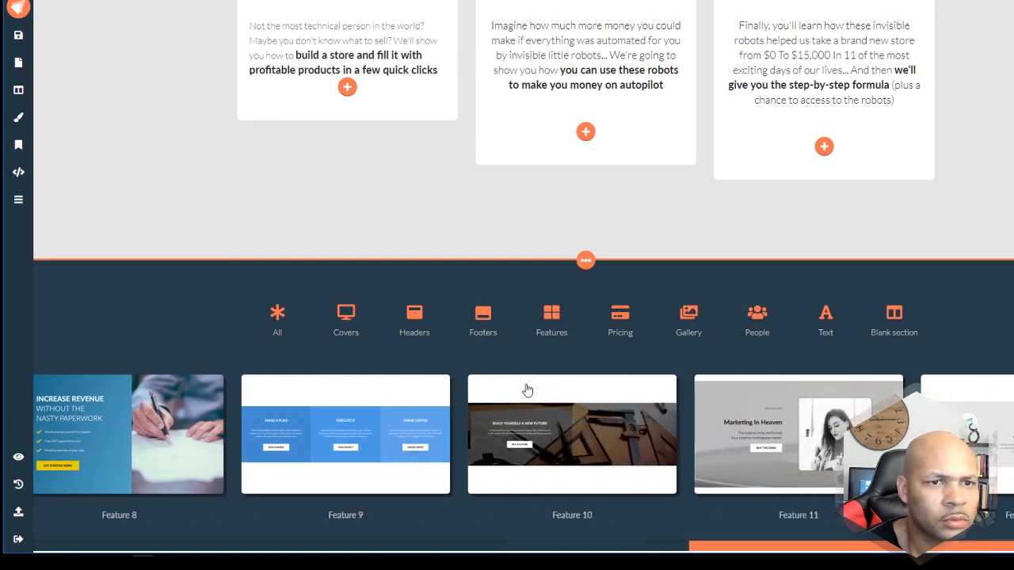
click(467, 327)
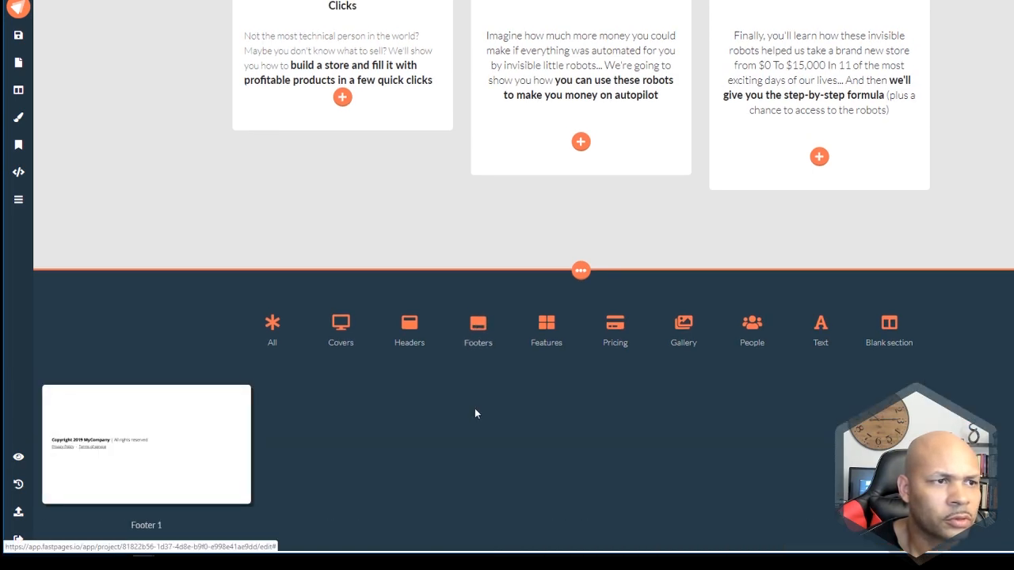
scroll(415, 339, up, 2)
scroll(416, 384, up, 1)
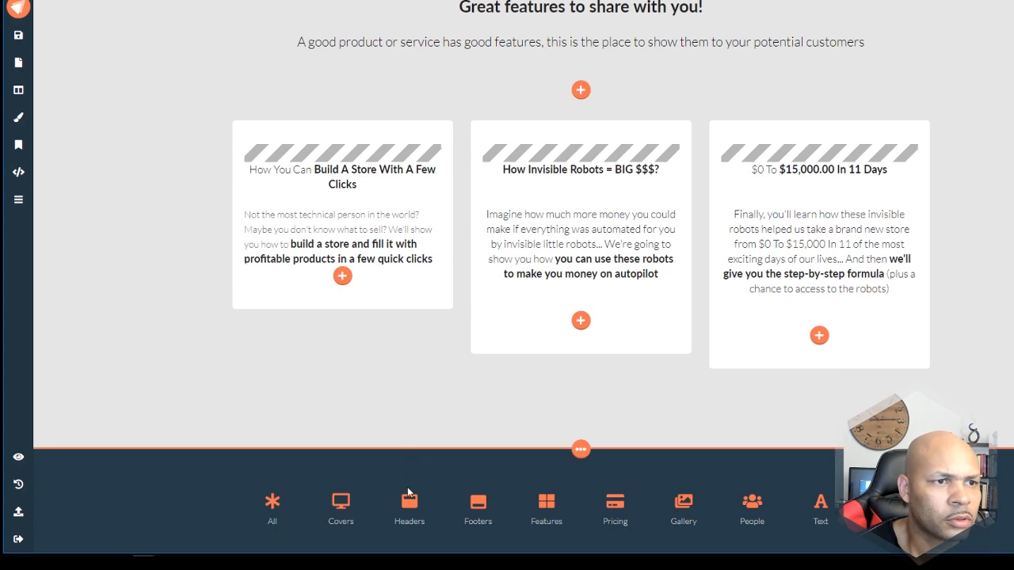
click(409, 479)
scroll(444, 466, right, 2)
scroll(458, 463, right, 3)
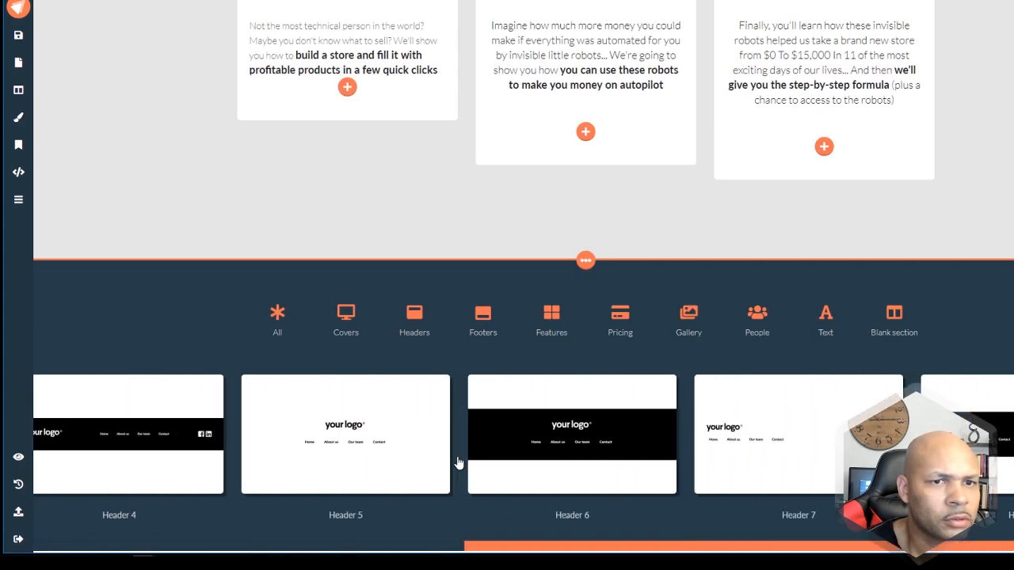
- Insert the Cover 7 template, with its white call-to-action box, as a new section below the feature cards
click(345, 320)
scroll(476, 408, right, 2)
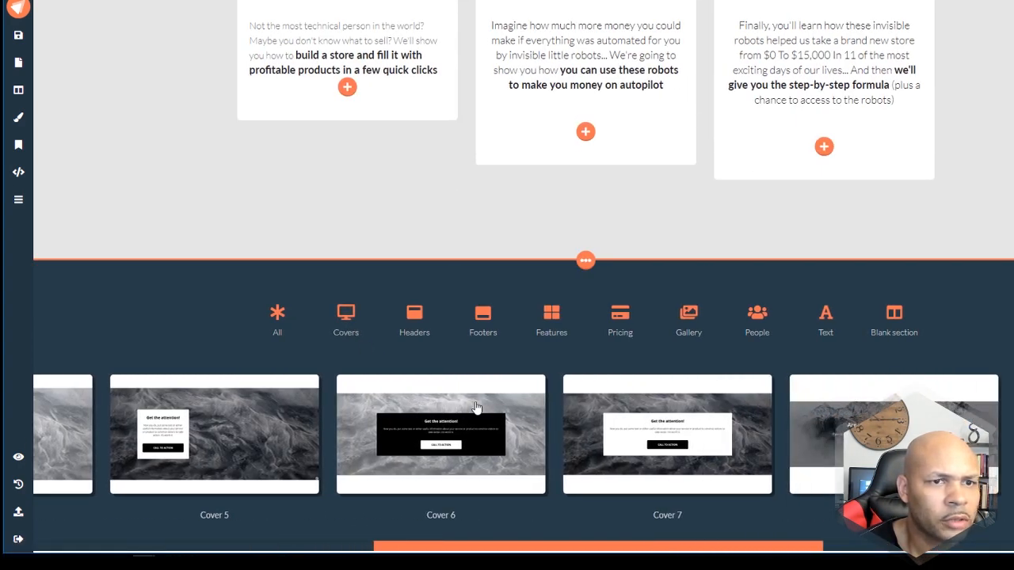
scroll(476, 408, right, 2)
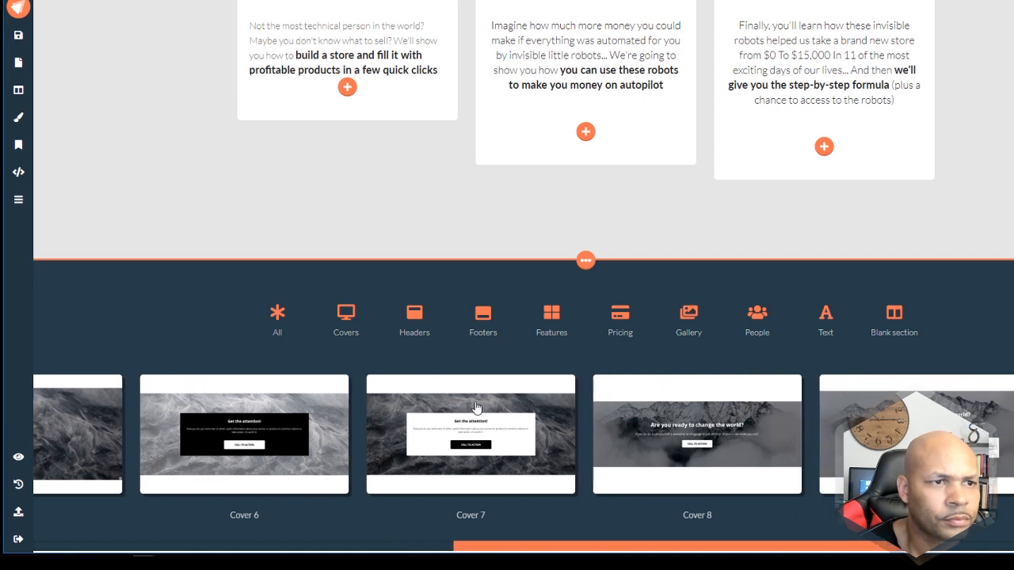
scroll(476, 408, right, 3)
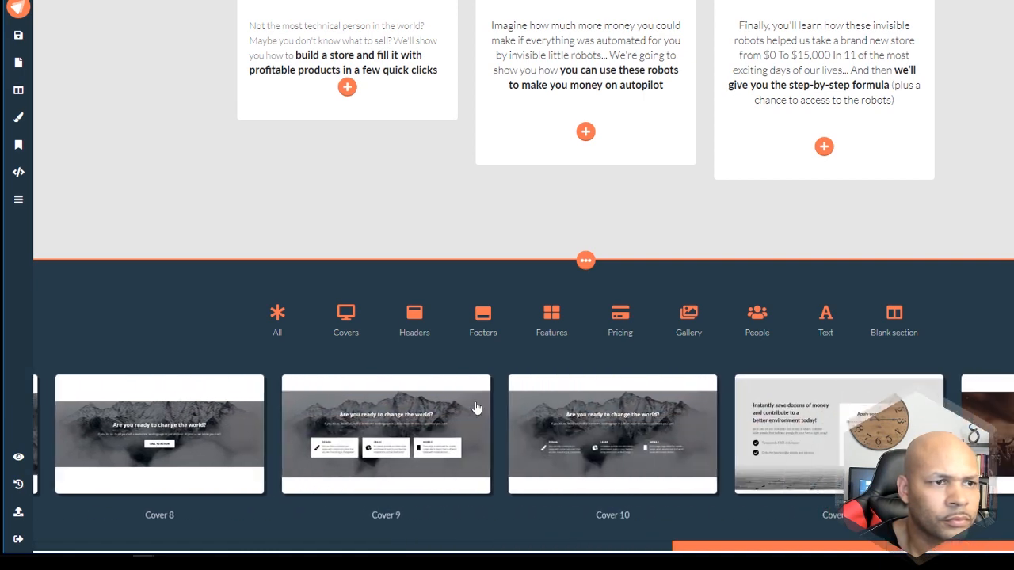
scroll(476, 408, right, 1)
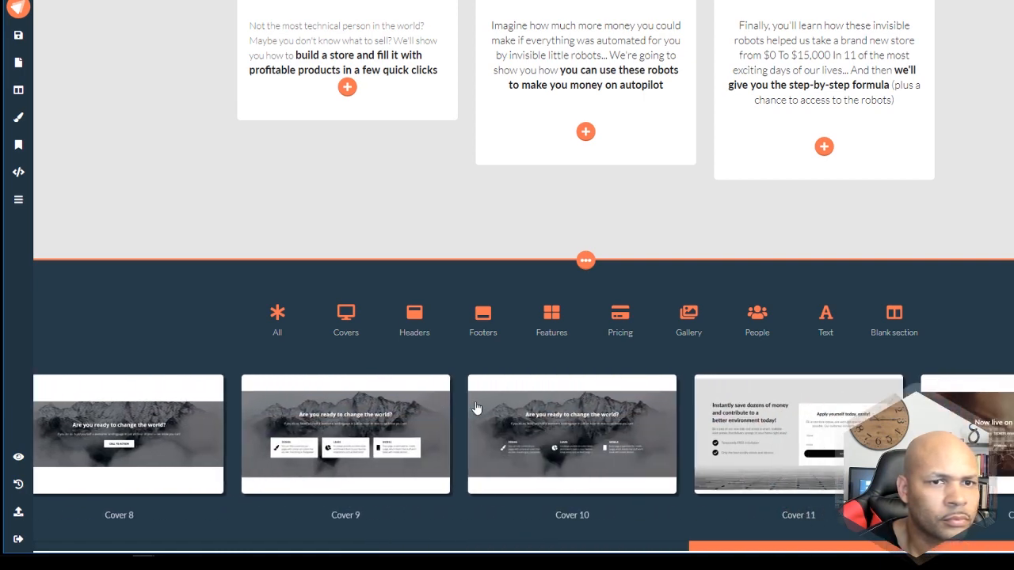
scroll(476, 408, left, 4)
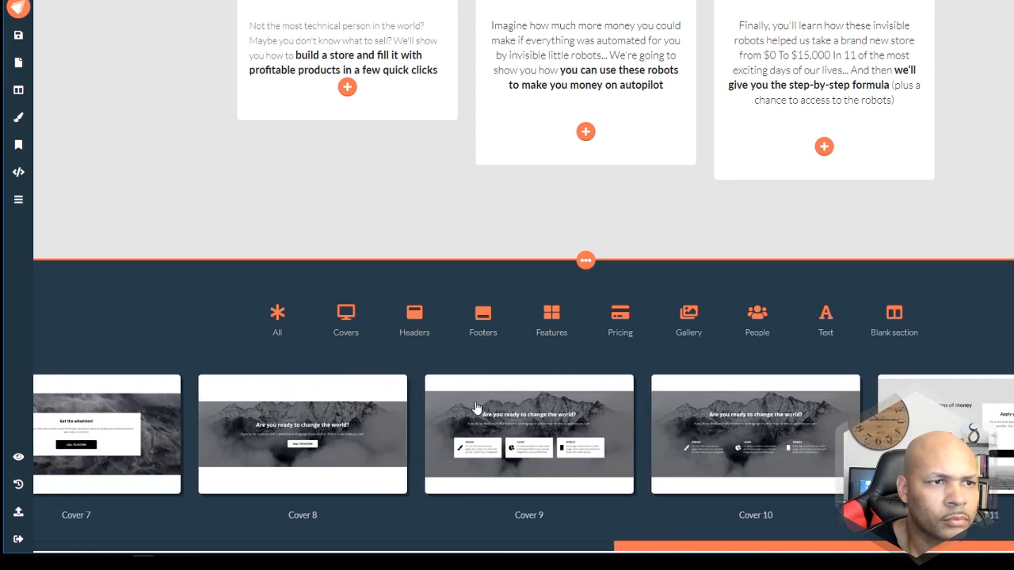
scroll(476, 408, left, 5)
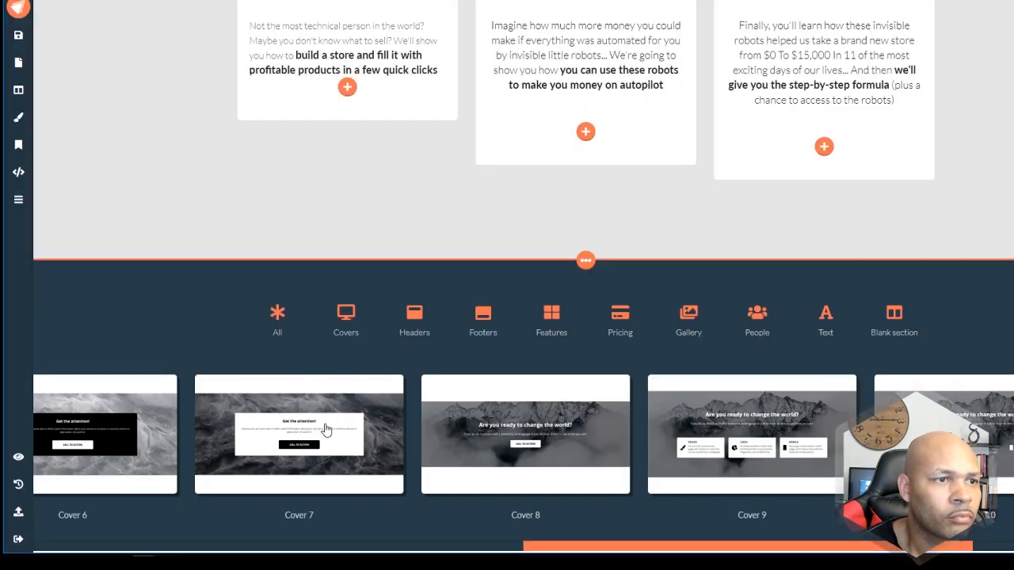
scroll(326, 426, left, 4)
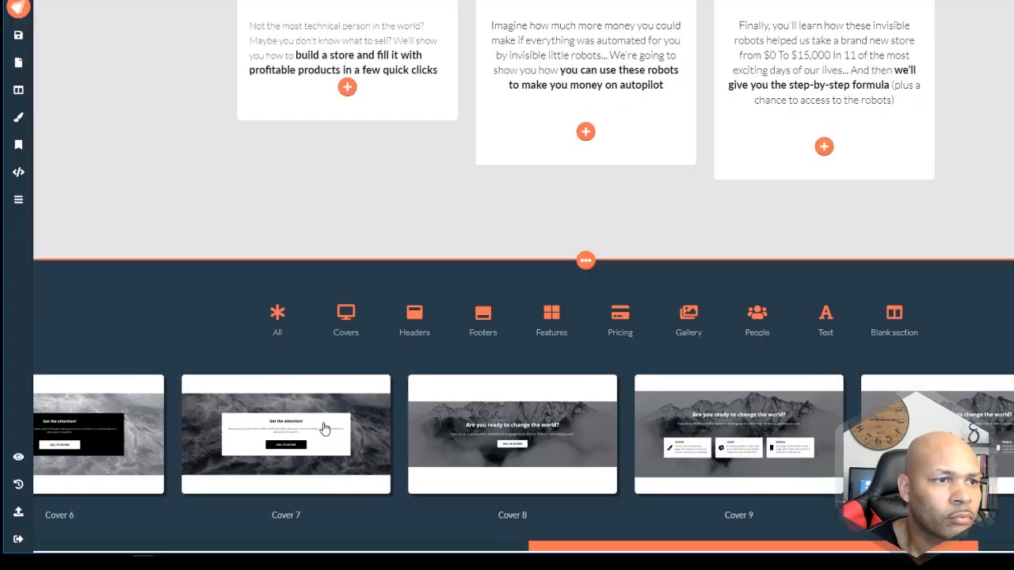
scroll(323, 428, left, 6)
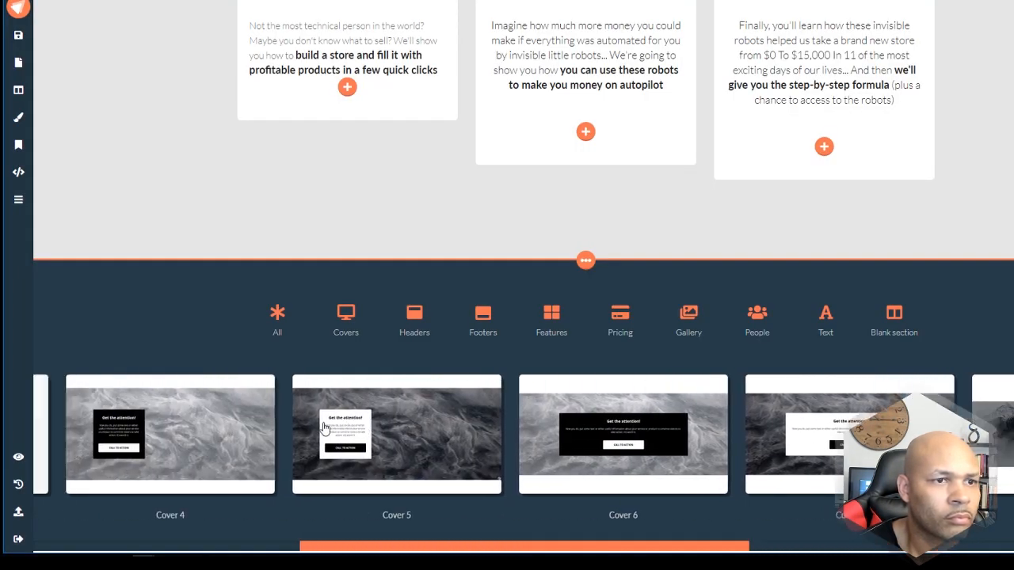
scroll(324, 427, left, 3)
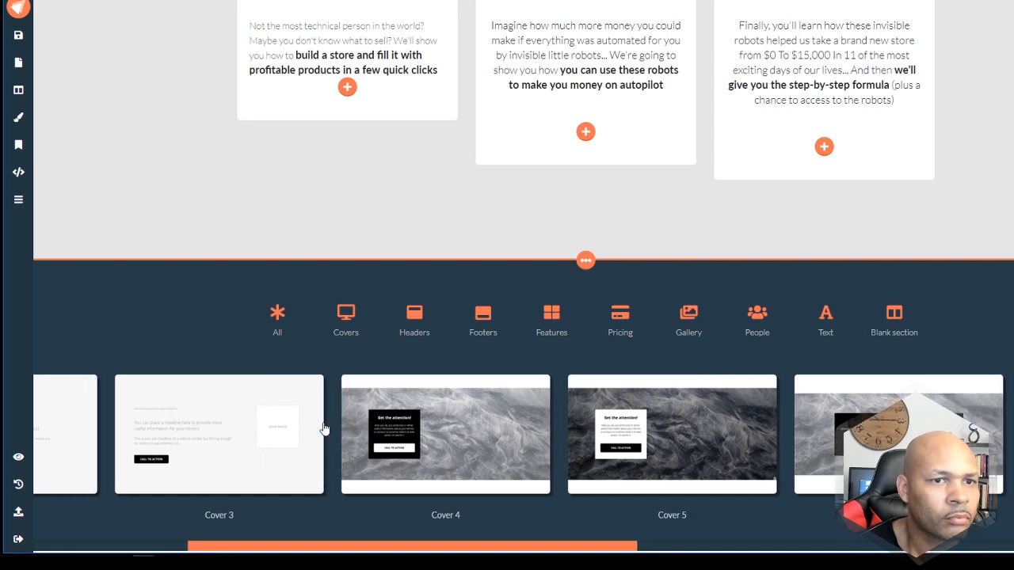
scroll(323, 427, left, 3)
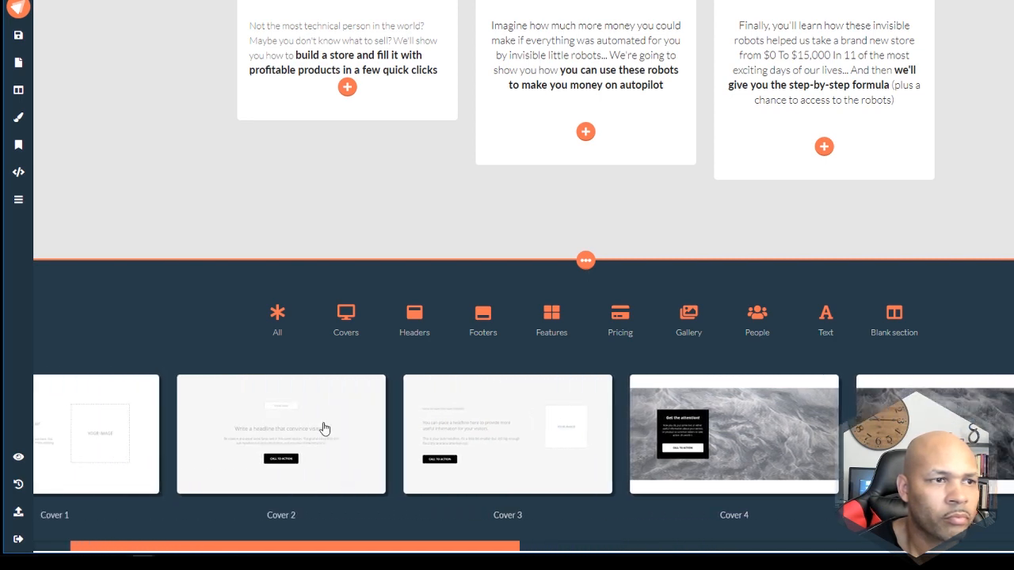
scroll(324, 427, right, 5)
scroll(323, 428, right, 4)
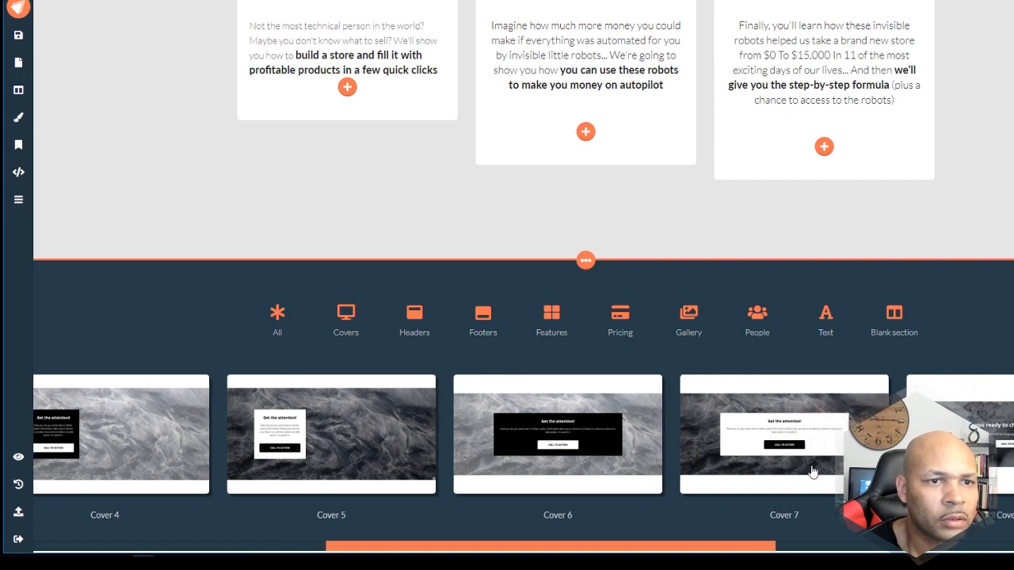
click(726, 449)
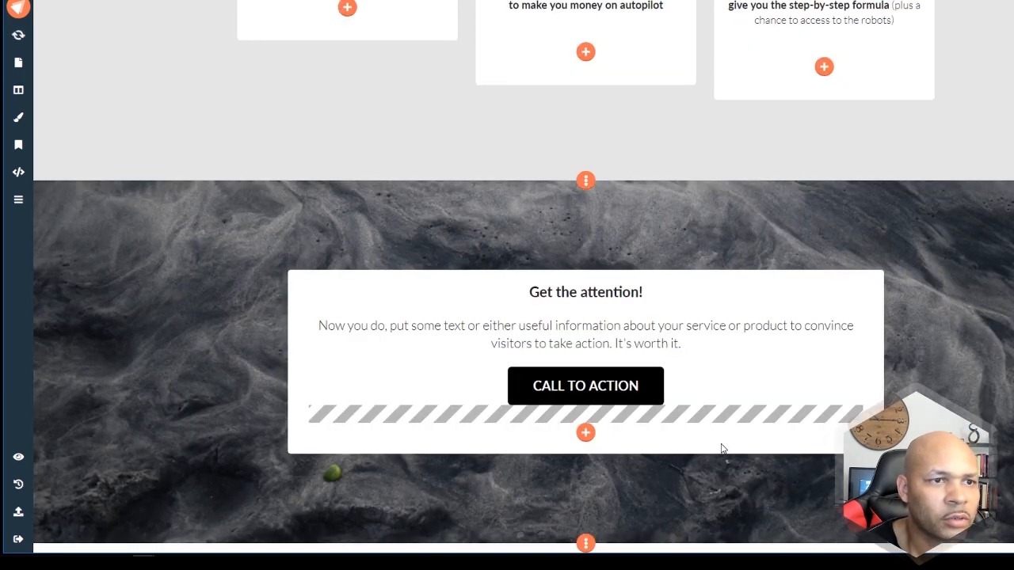
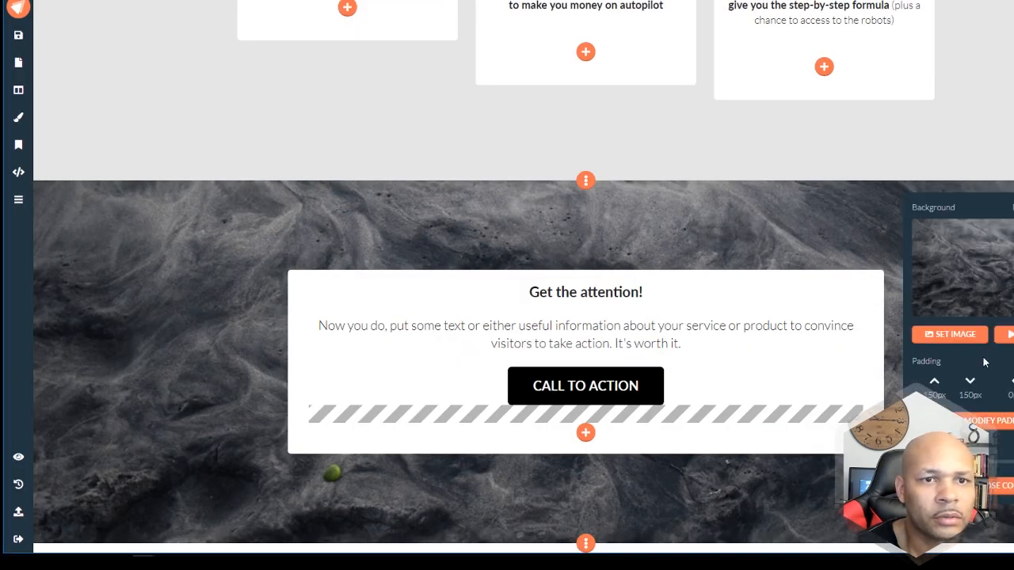
click(963, 337)
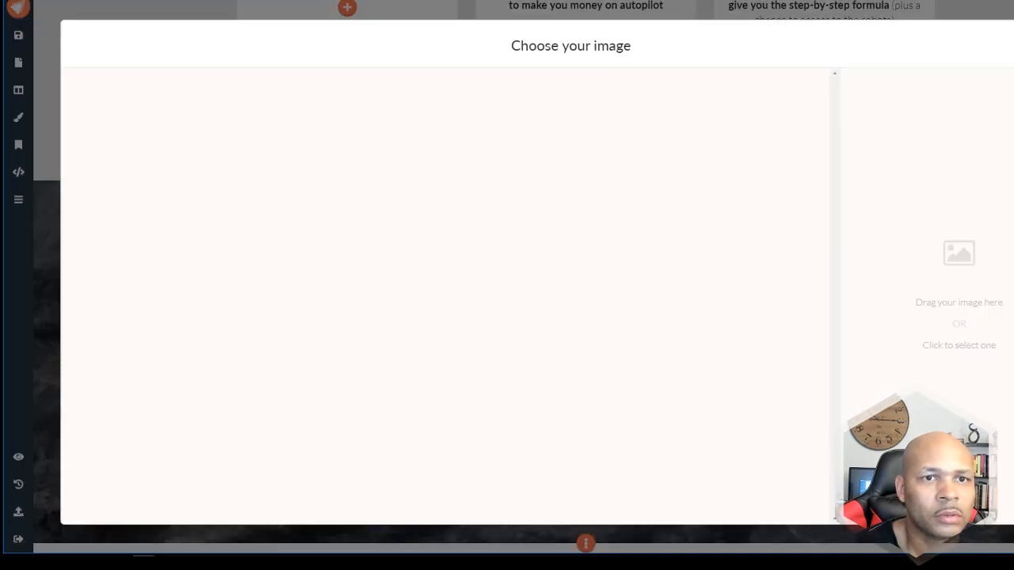
key(Escape)
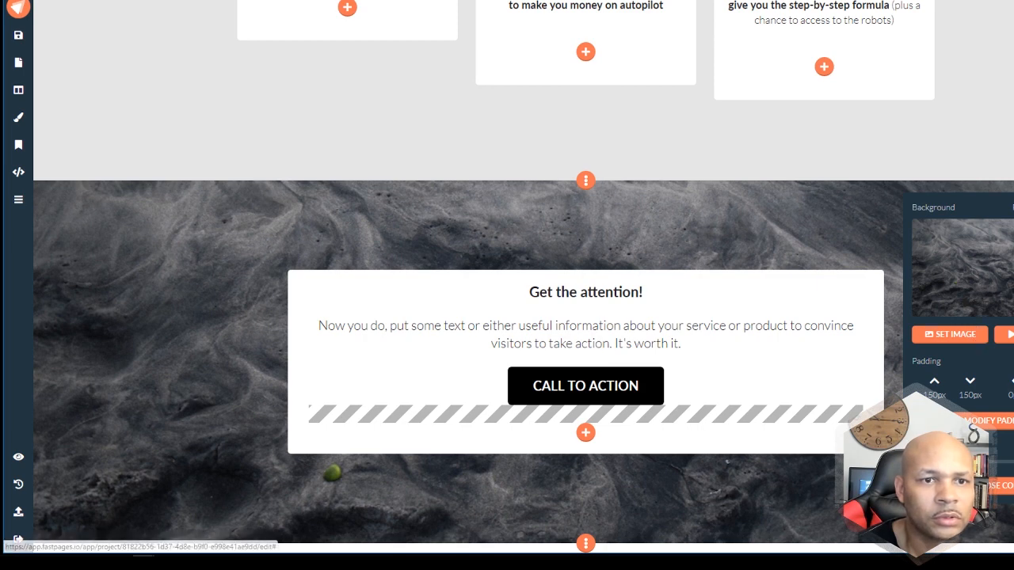
drag(972, 461, 1001, 462)
drag(1012, 467, 989, 474)
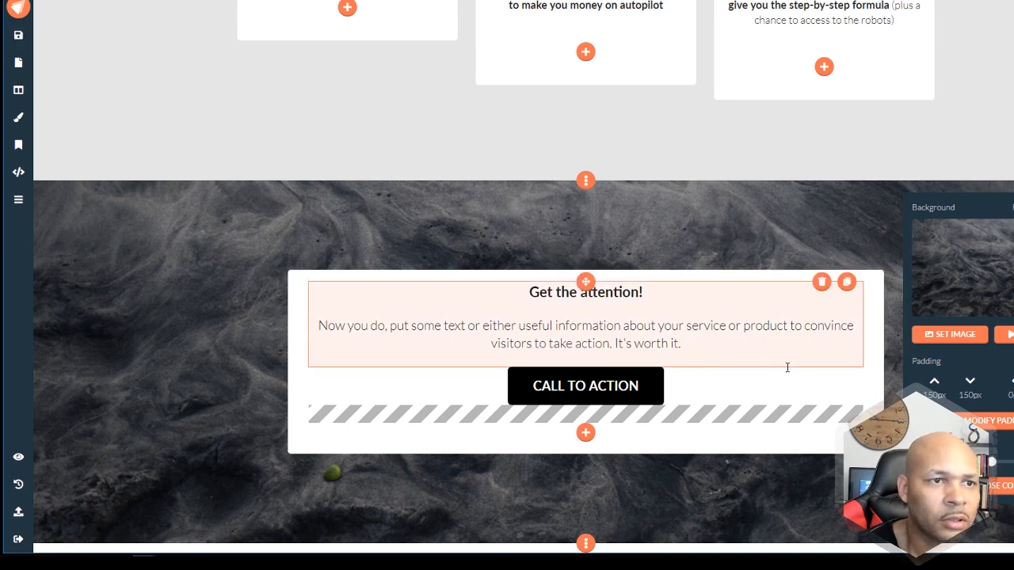
- Reduce the new cover section's bottom padding to 130px and lower its top padding by four increments
click(986, 421)
click(977, 380)
click(978, 380)
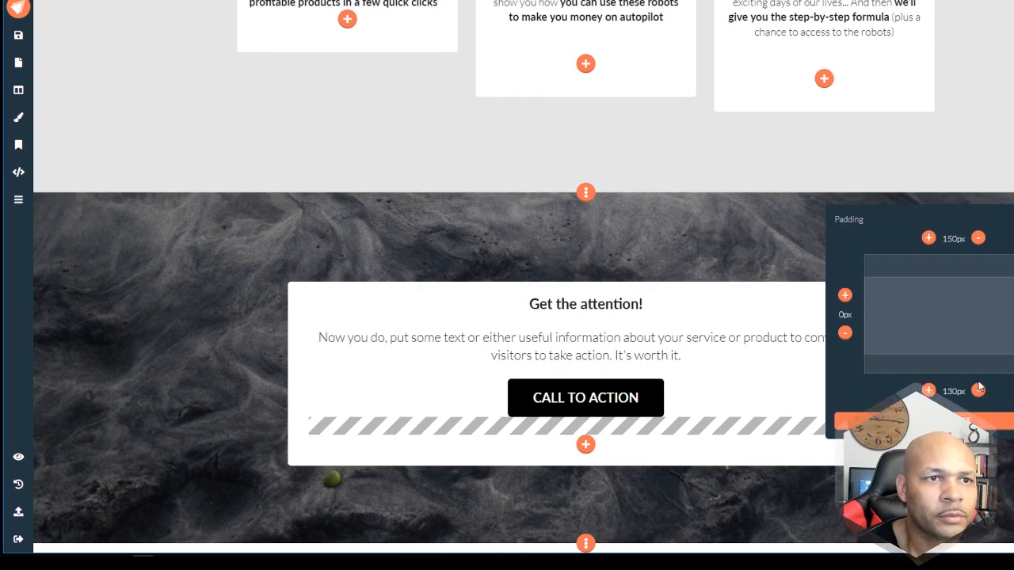
click(978, 240)
click(977, 239)
click(978, 250)
click(979, 250)
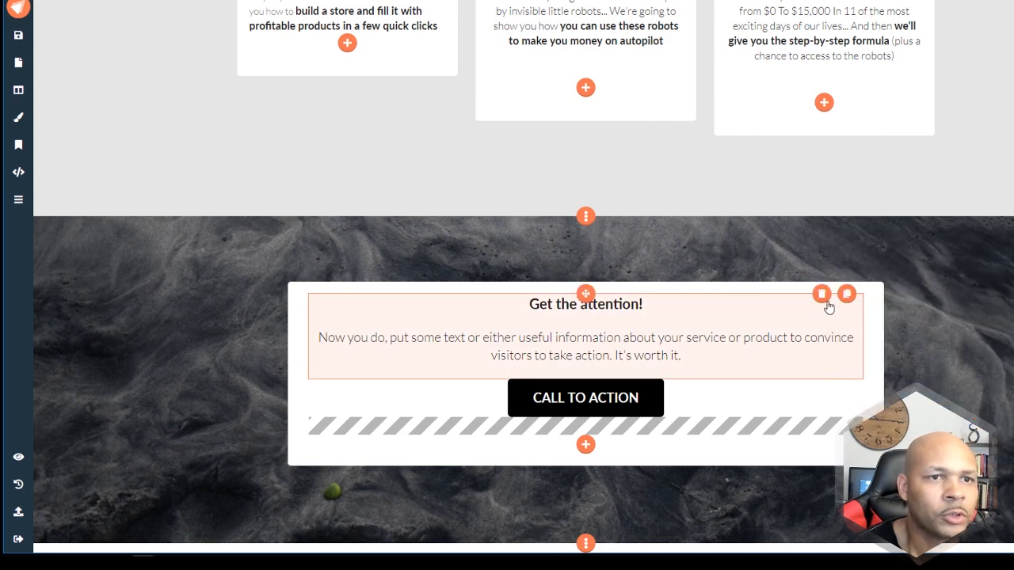
- Delete the "Get the attention!" text block and the striped spacer from the cover section's white box
click(827, 297)
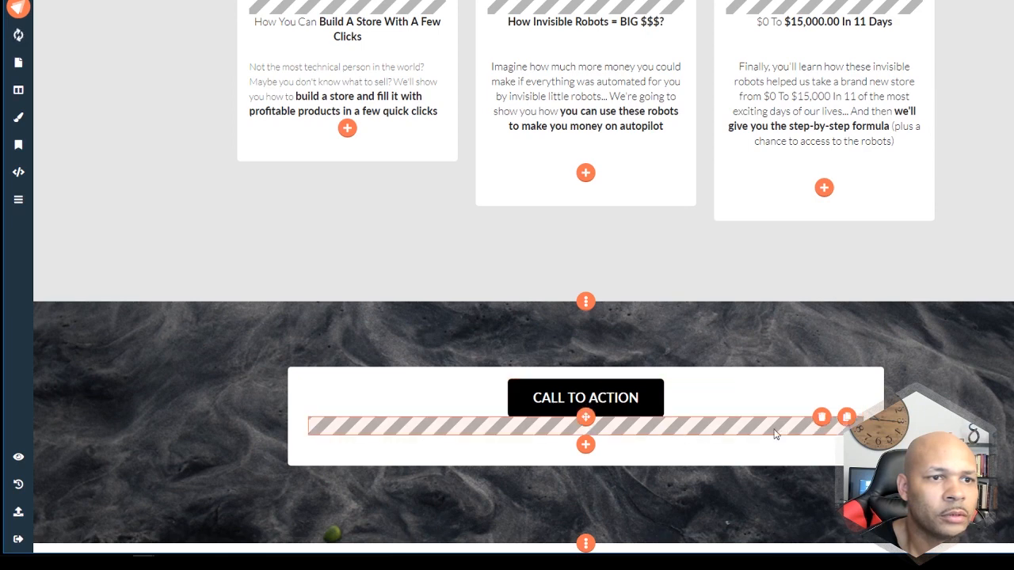
click(821, 420)
- Set the width of the cover section's call-to-action button to Full
mouse_move(599, 421)
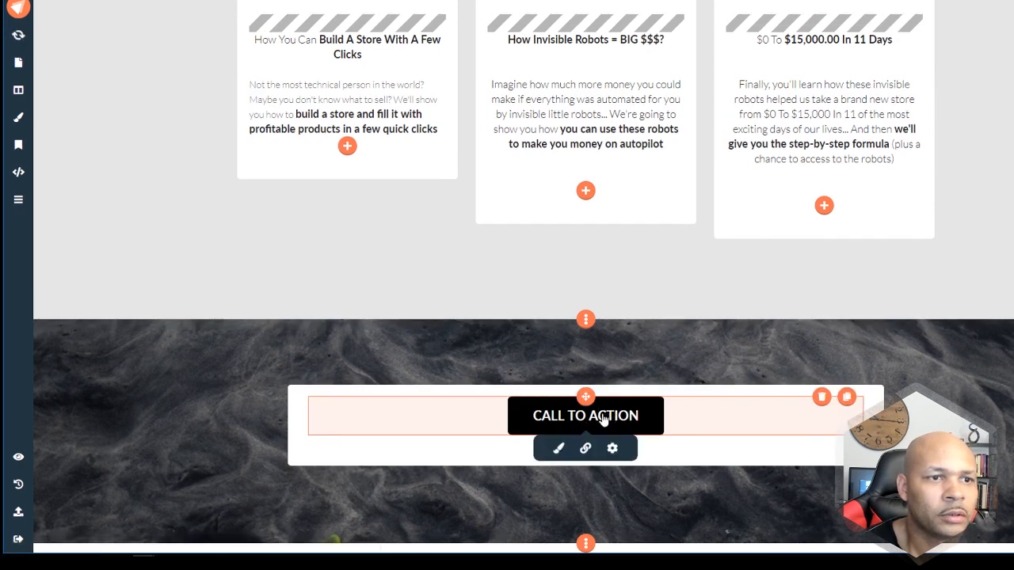
click(611, 449)
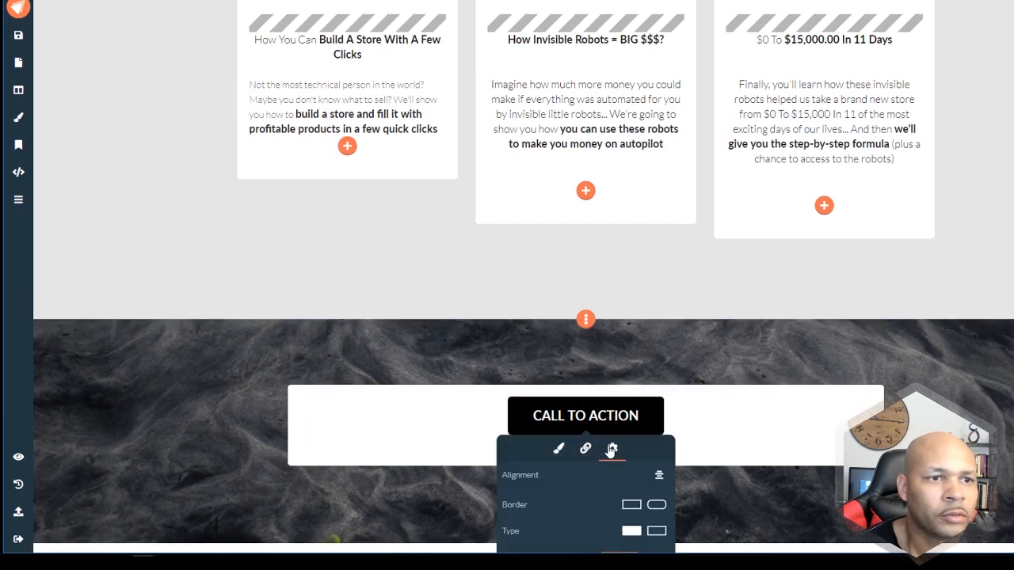
scroll(645, 522, down, 1)
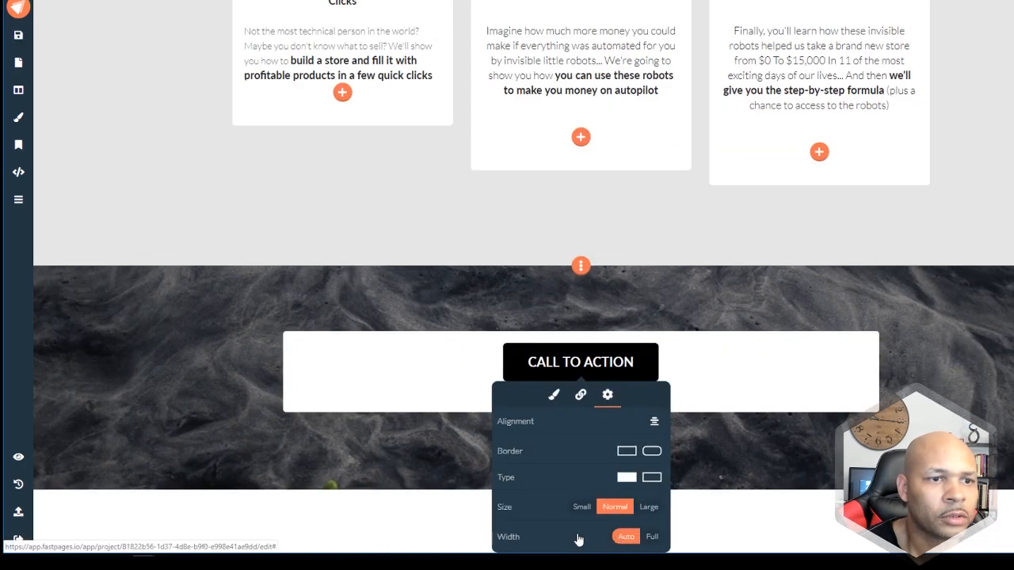
click(651, 538)
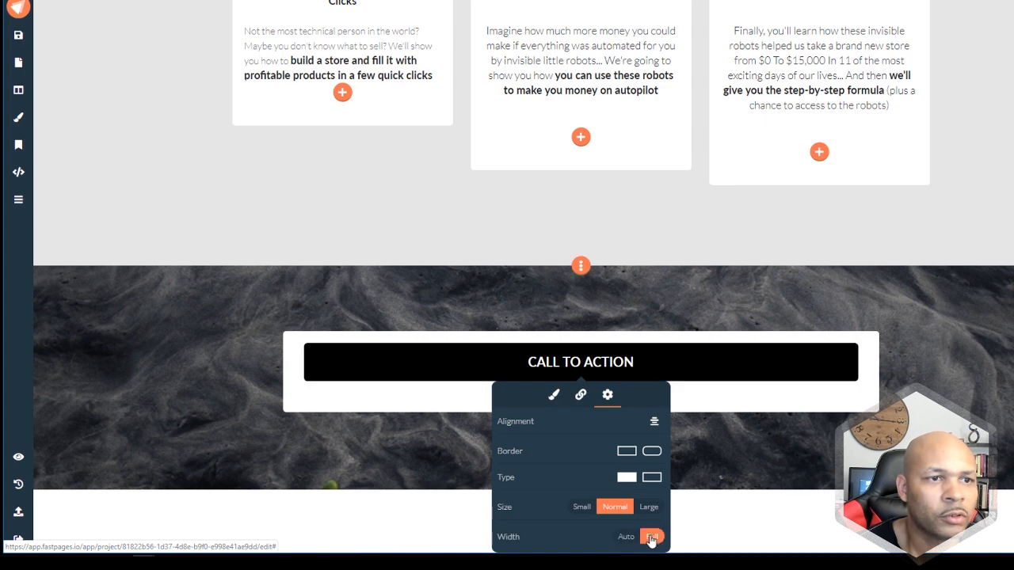
click(771, 403)
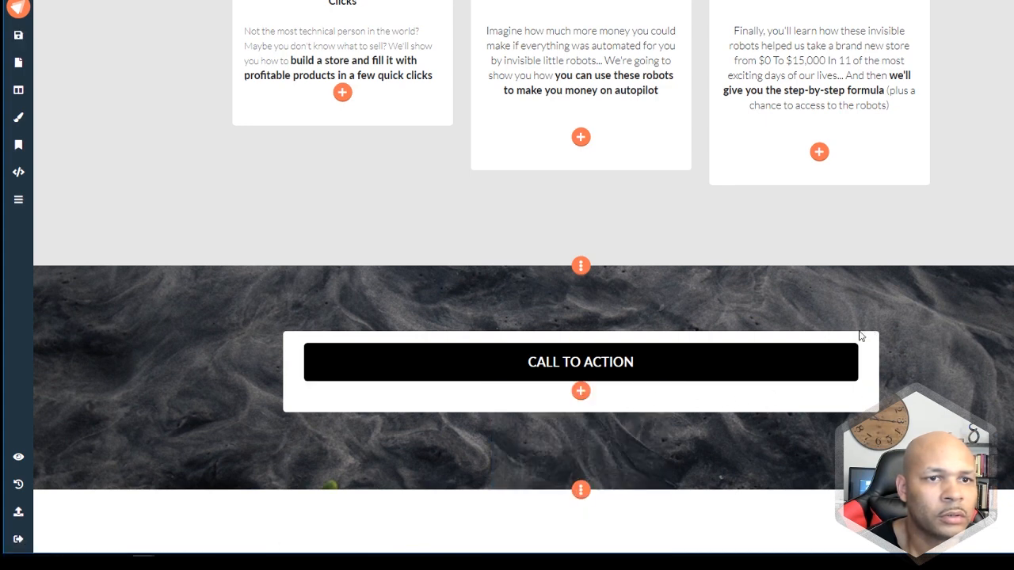
- Change the full-width call-to-action button's background from black to a light olive green
click(602, 370)
scroll(644, 369, up, 1)
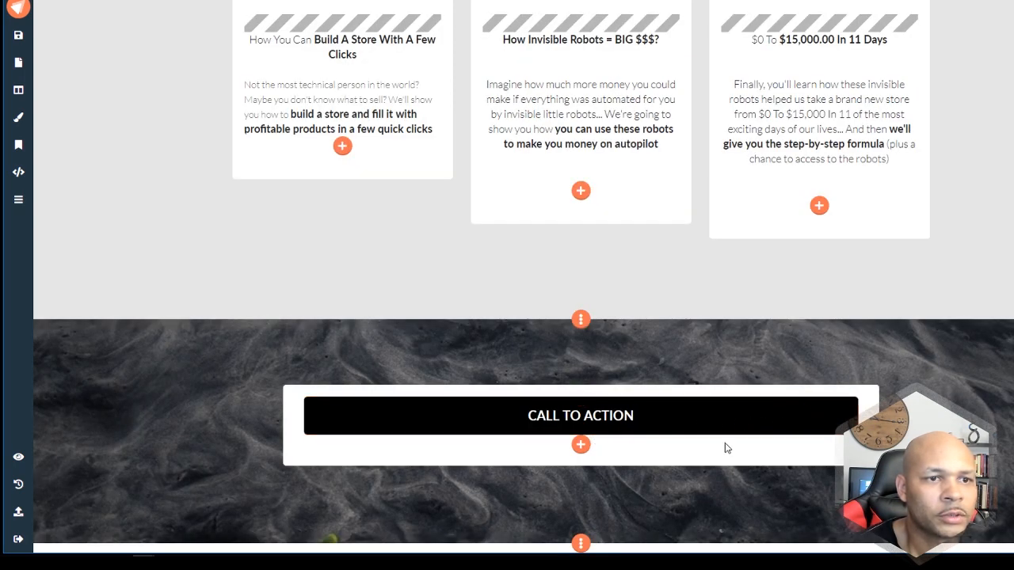
click(801, 418)
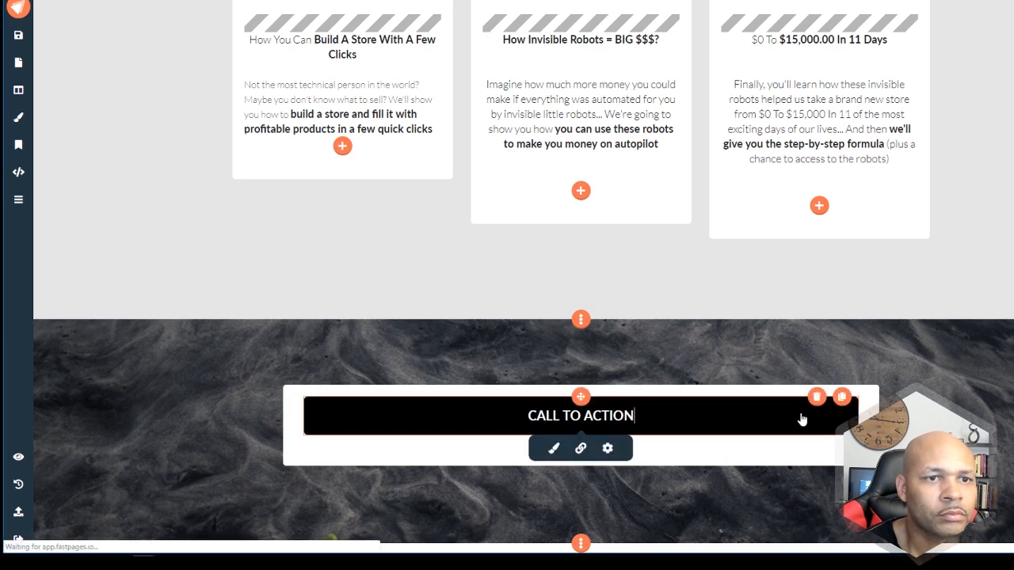
click(607, 449)
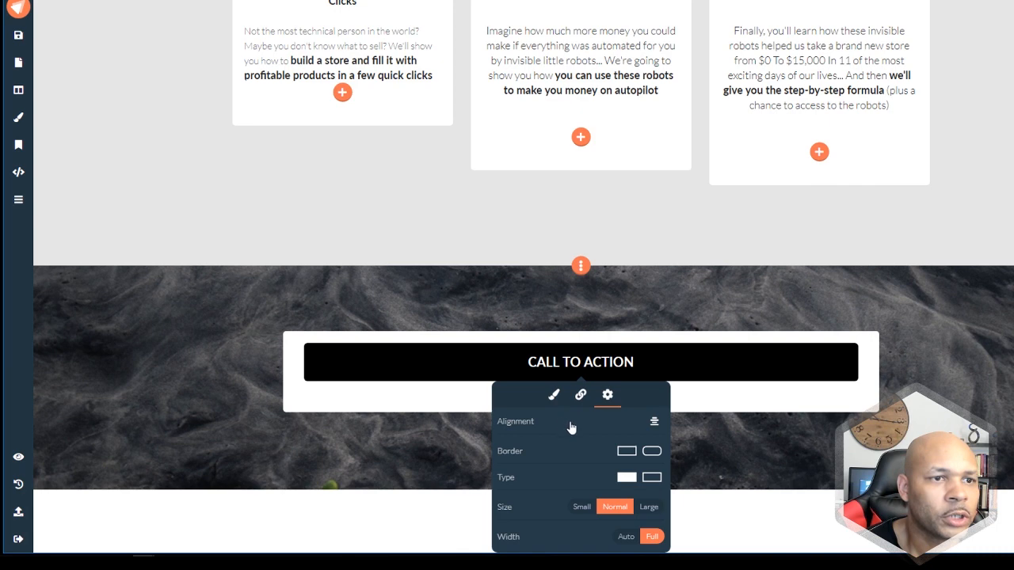
click(553, 395)
click(608, 462)
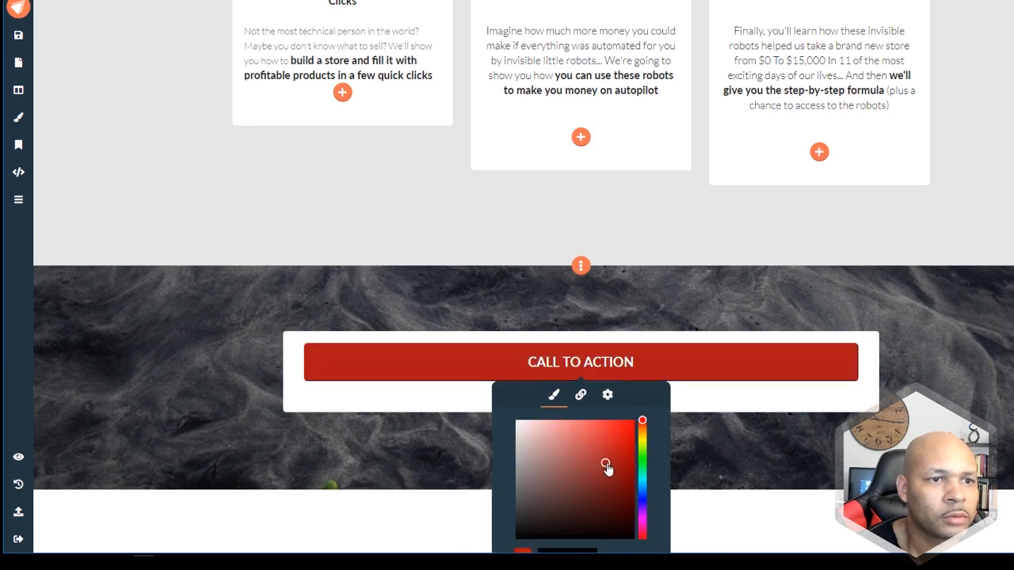
click(642, 453)
drag(642, 453, 575, 448)
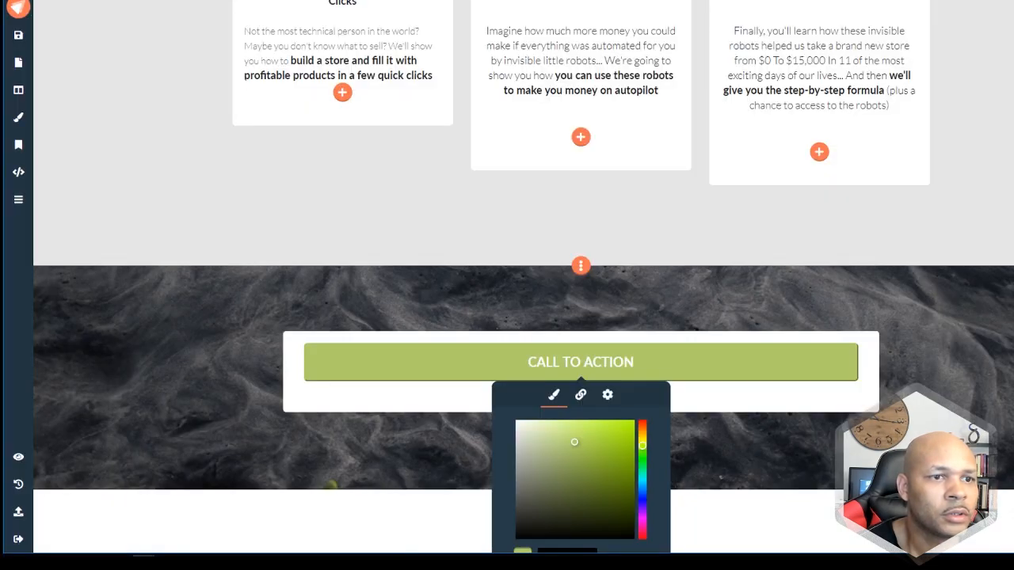
- Change the cover section's full-width call-to-action button background to a stronger medium green
drag(640, 463, 642, 451)
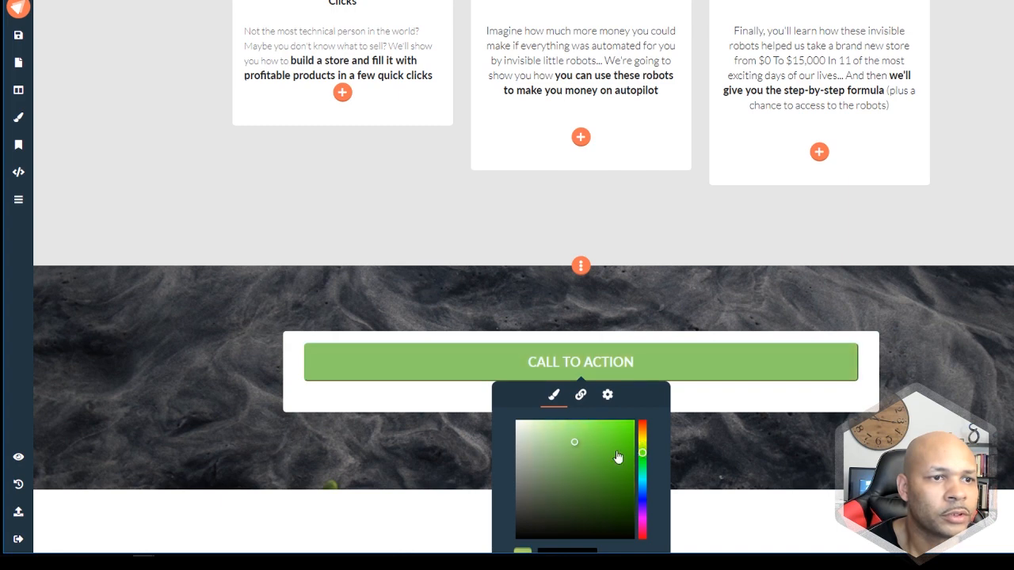
click(585, 453)
click(470, 154)
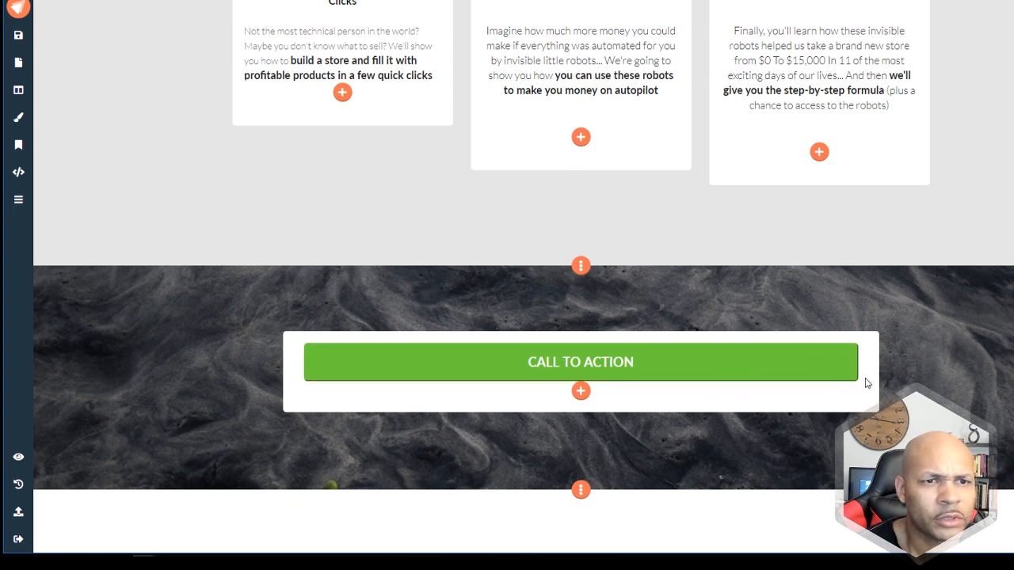
- Set the green call-to-action button's size to Large, with a filled type and rounded border
scroll(867, 382, up, 1)
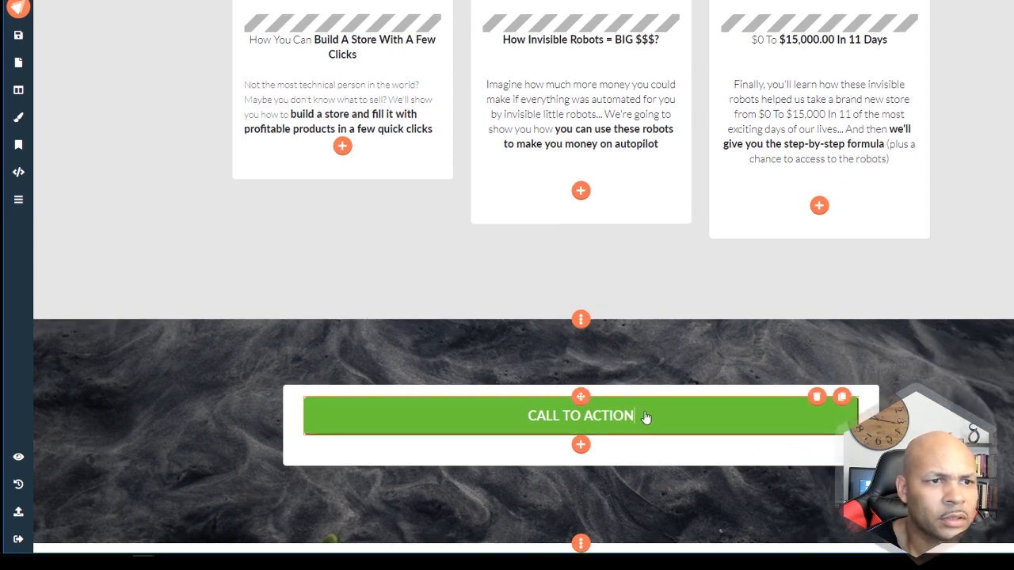
click(749, 417)
click(602, 452)
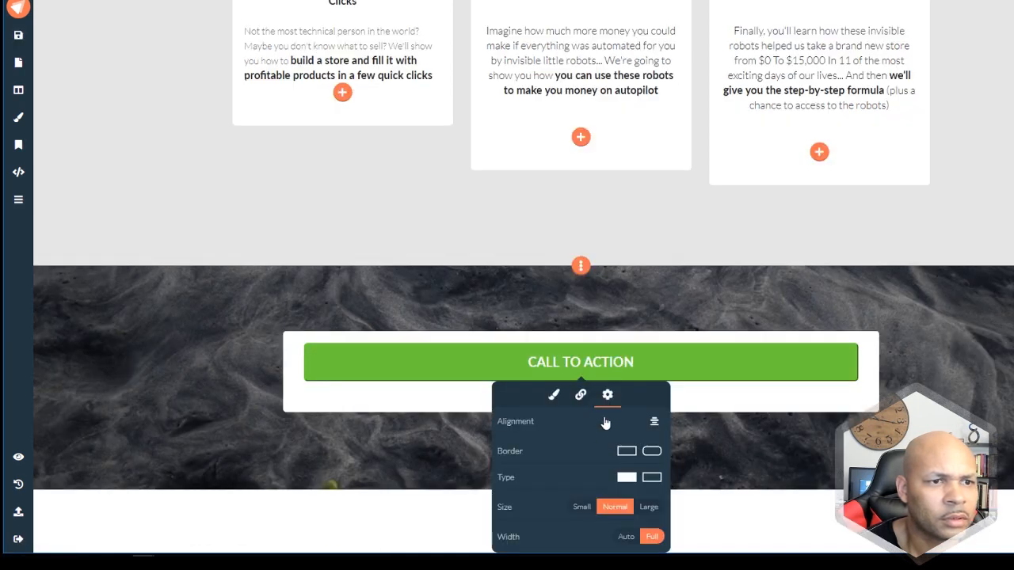
click(649, 507)
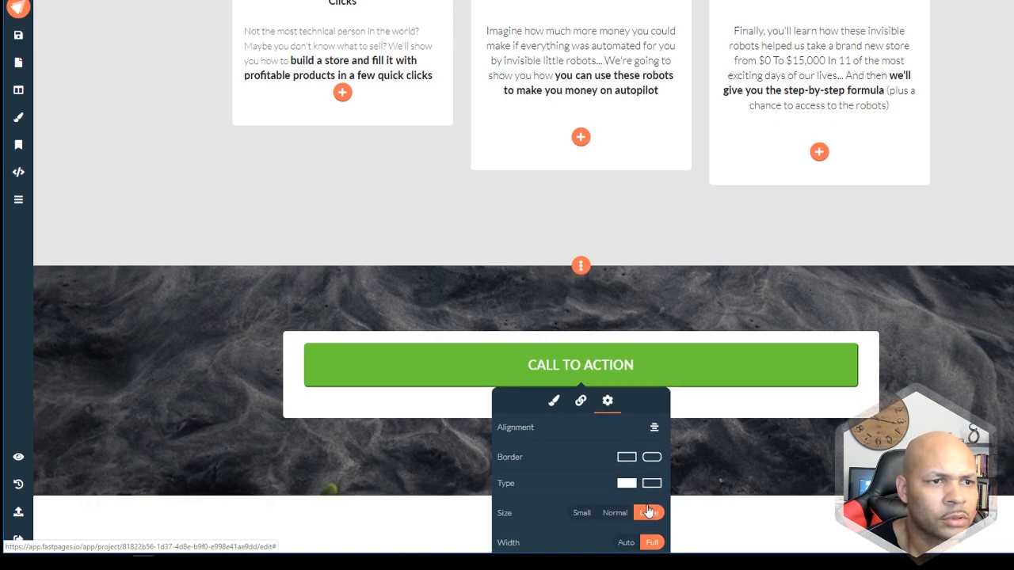
click(647, 492)
click(636, 489)
click(650, 463)
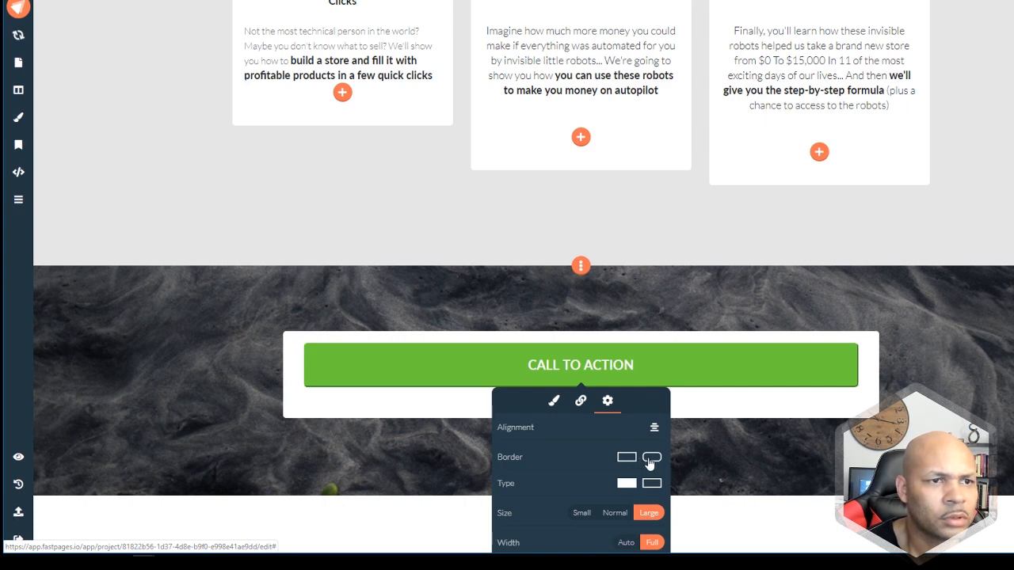
click(554, 404)
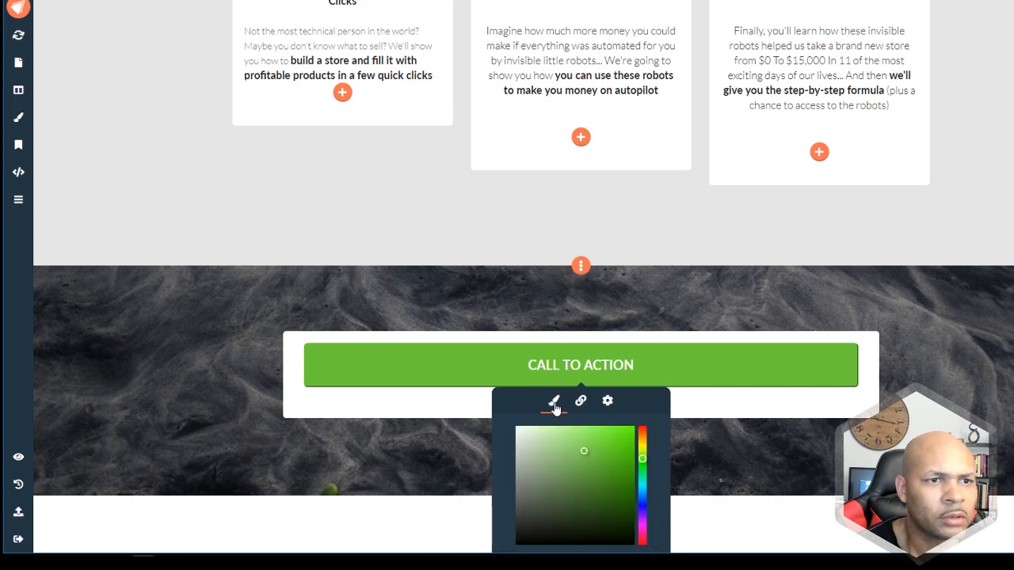
click(744, 408)
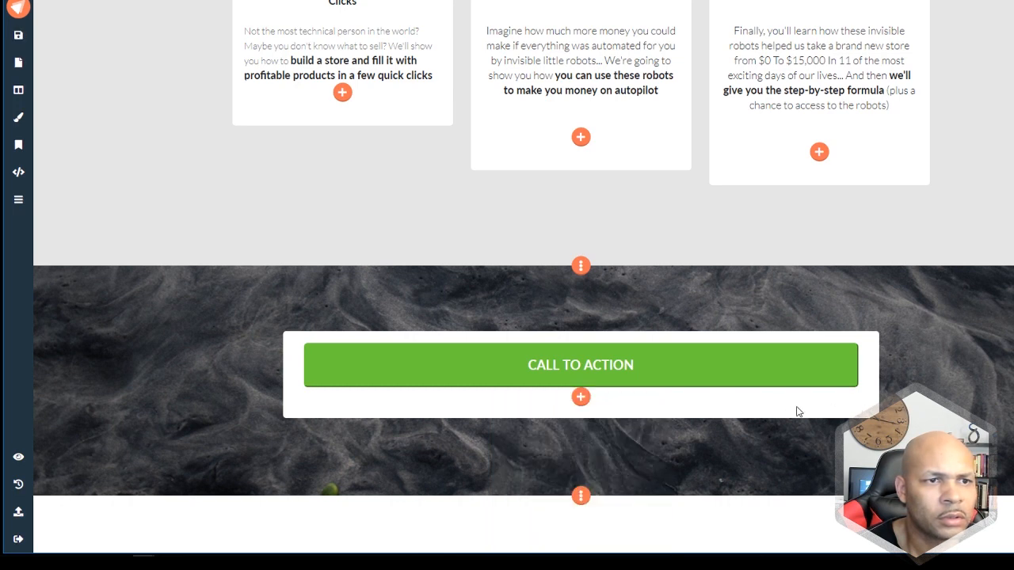
- Reduce the cover section's top padding to 50px
click(582, 398)
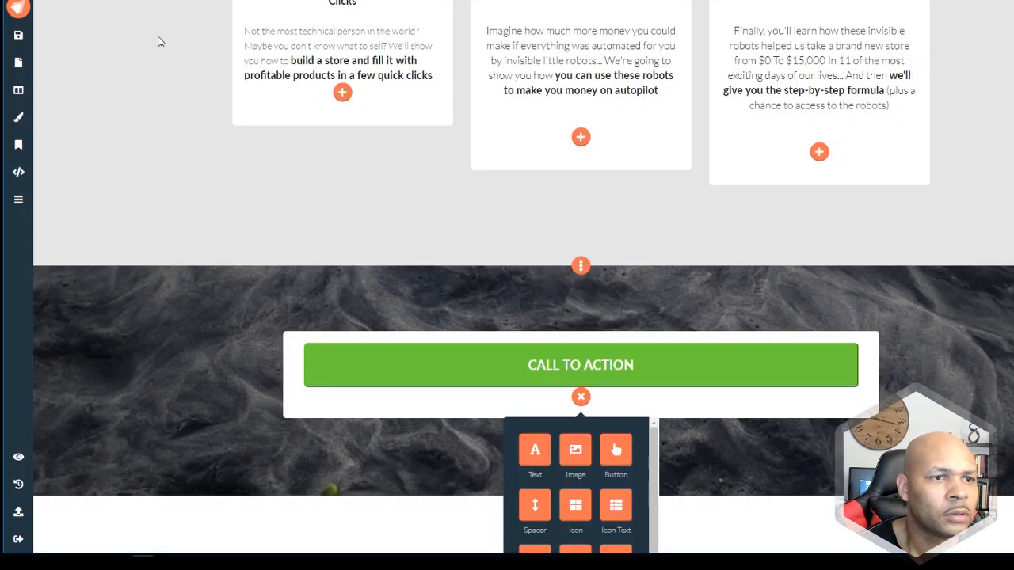
scroll(633, 407, down, 1)
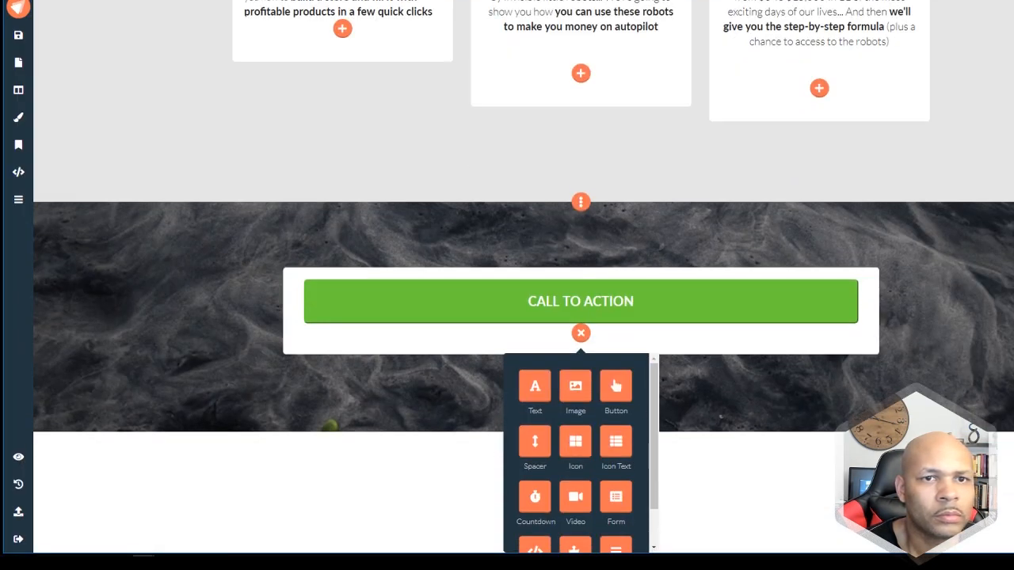
click(1004, 317)
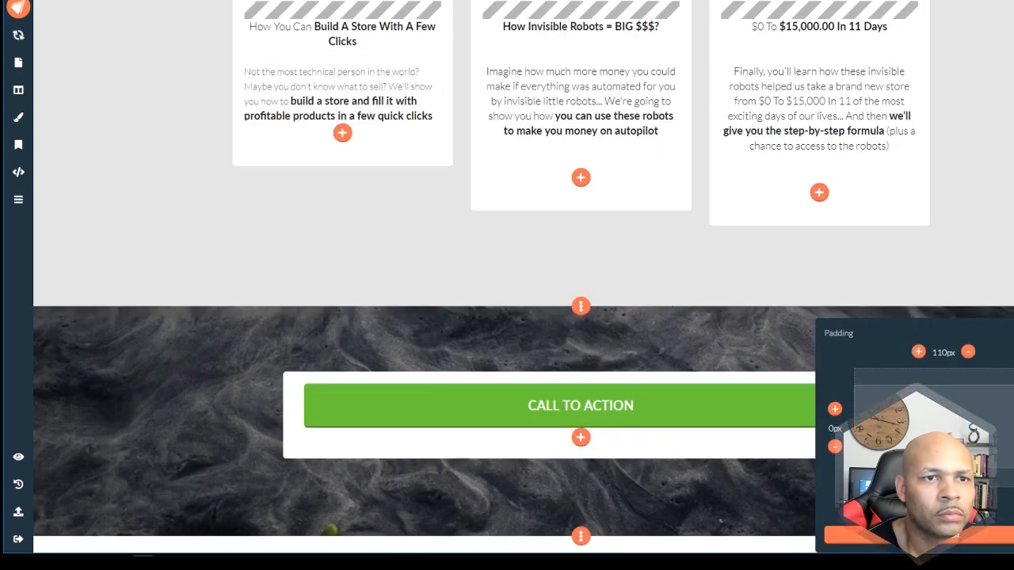
click(967, 353)
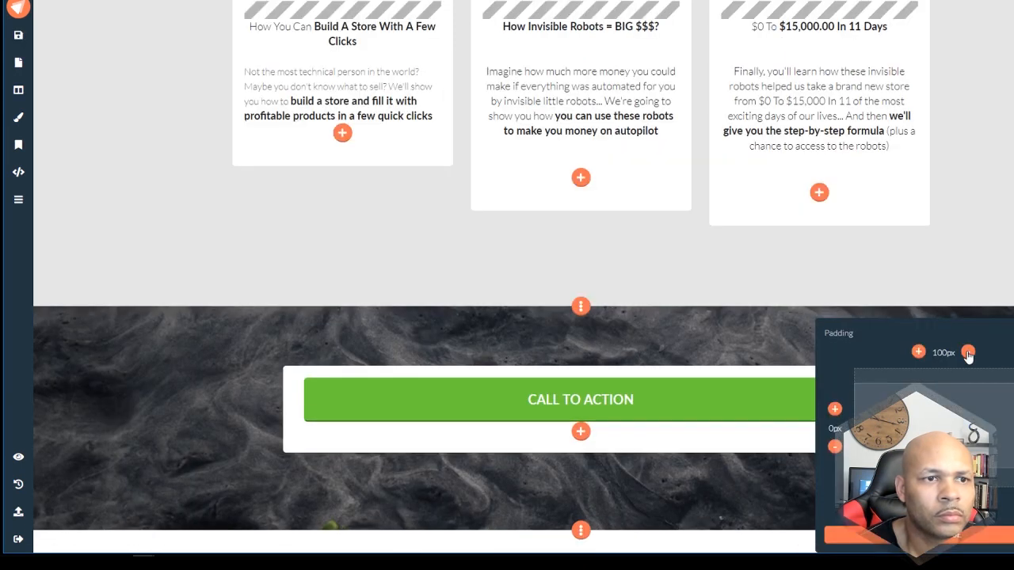
click(966, 352)
click(967, 352)
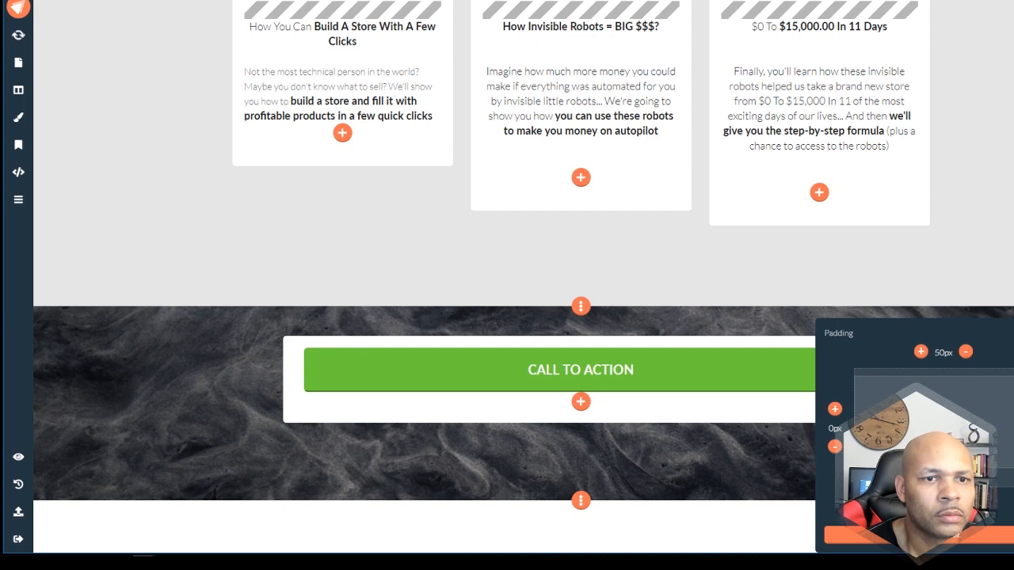
- Lower the cover section's bottom padding to zero, then raise it five increments to match the space above the white box
click(966, 504)
click(965, 503)
click(965, 504)
click(965, 504)
click(965, 503)
click(966, 504)
click(965, 504)
click(965, 504)
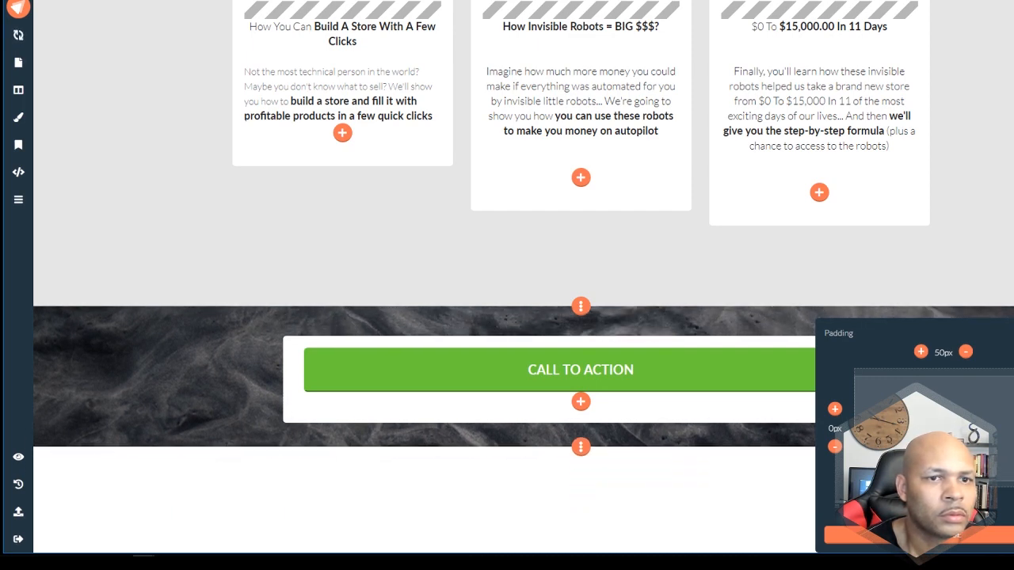
click(965, 504)
click(965, 503)
click(965, 504)
click(965, 503)
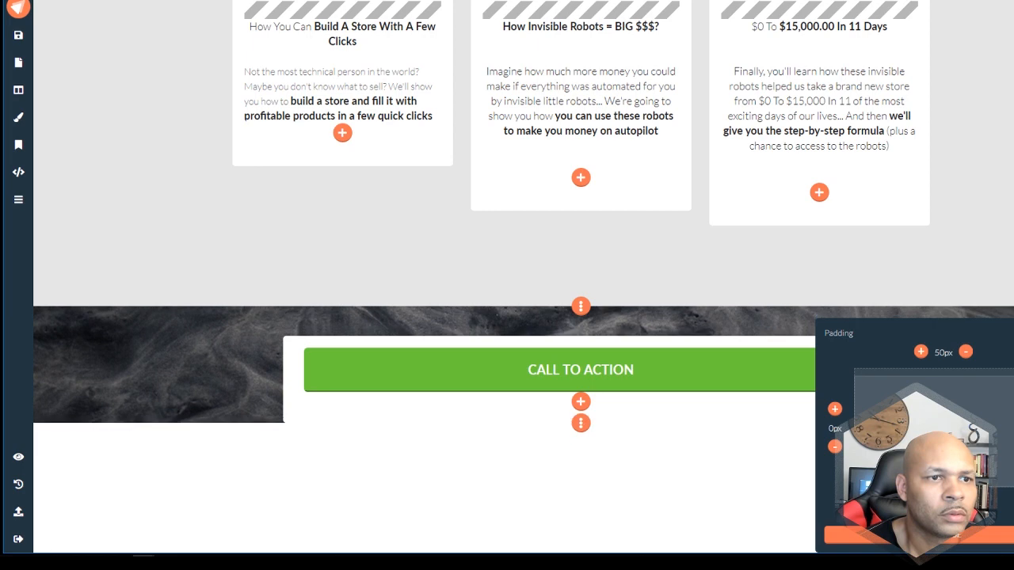
click(920, 504)
click(921, 504)
click(920, 503)
click(920, 504)
click(920, 504)
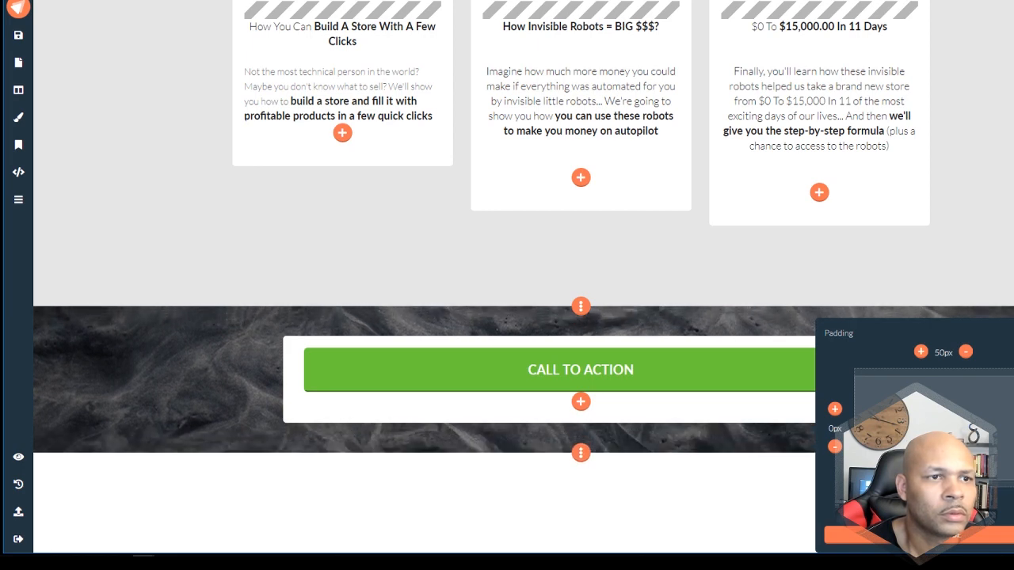
click(665, 380)
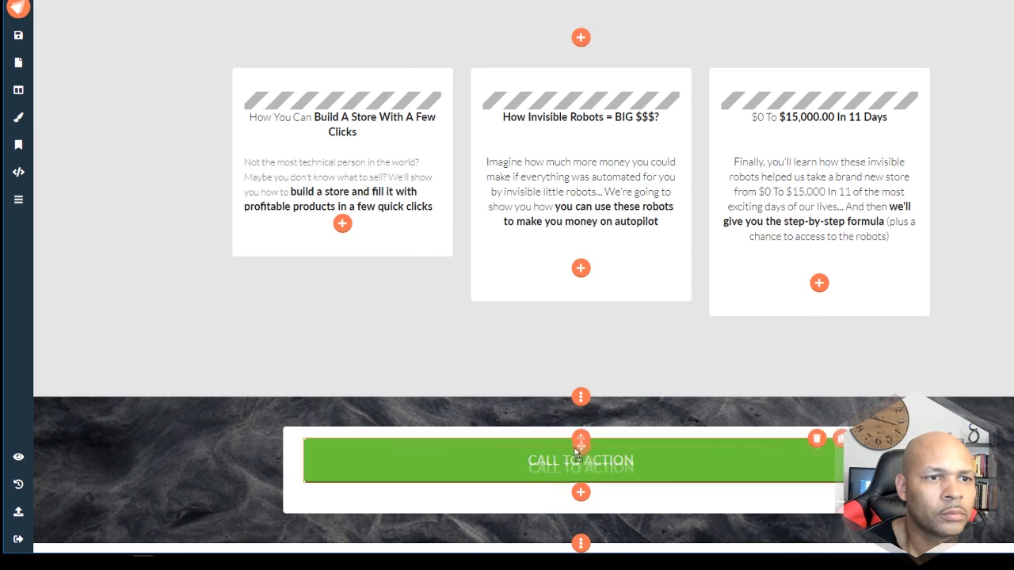
- Add a text element above the green call-to-action button and color its placeholder text white so it acts as spacing
click(581, 492)
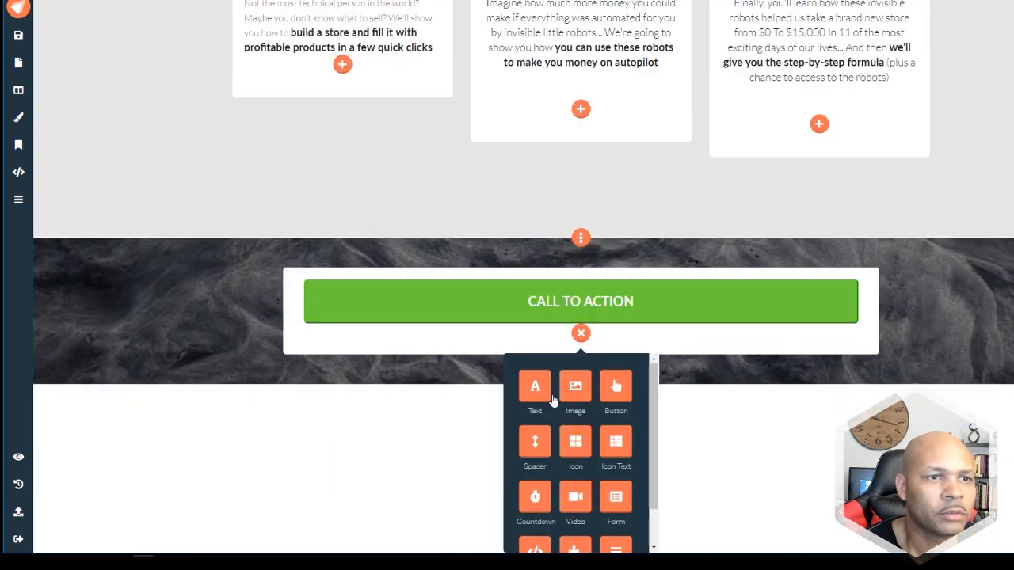
click(537, 388)
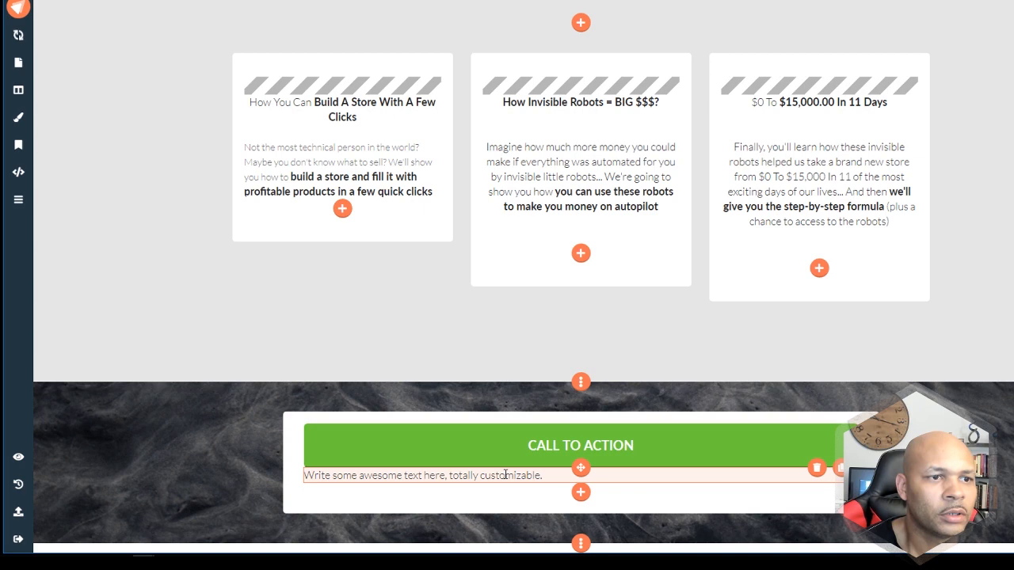
drag(582, 474, 581, 434)
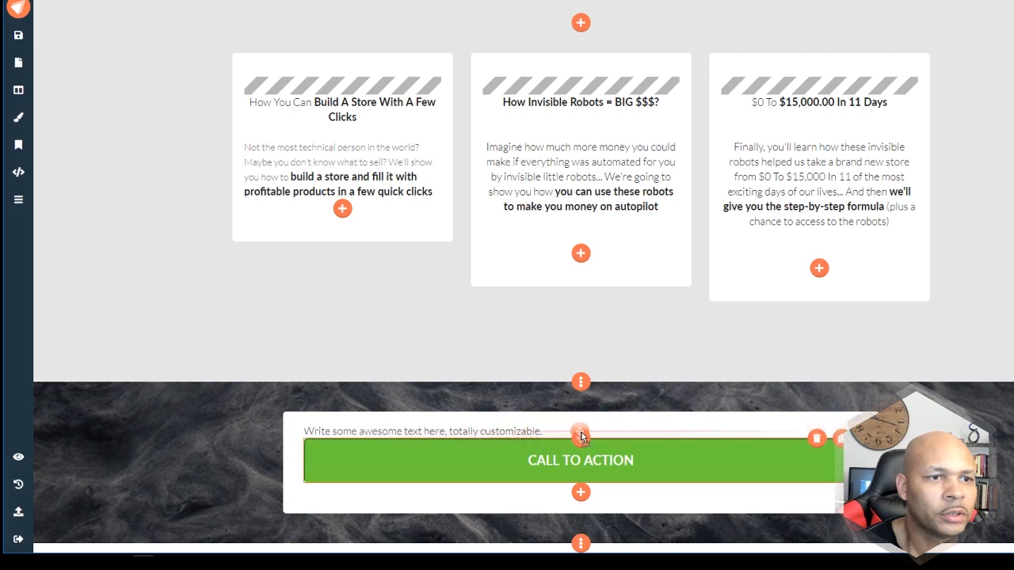
triple_click(528, 427)
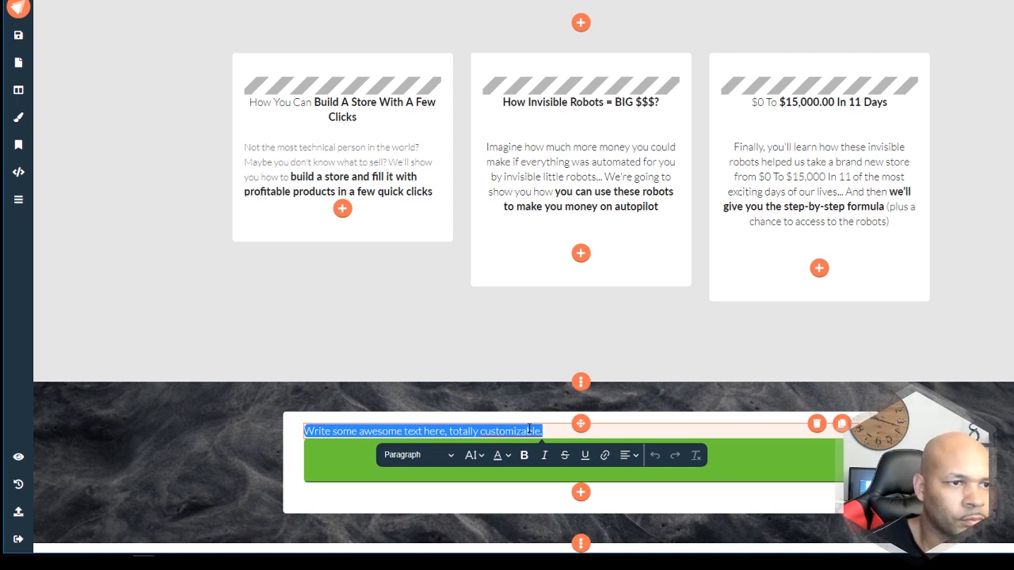
click(498, 454)
click(557, 495)
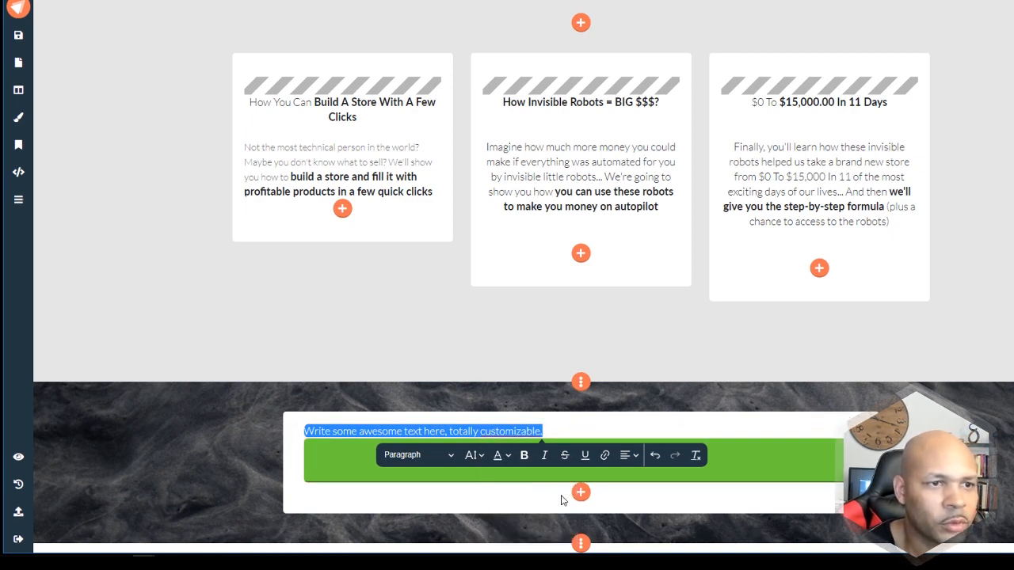
click(872, 502)
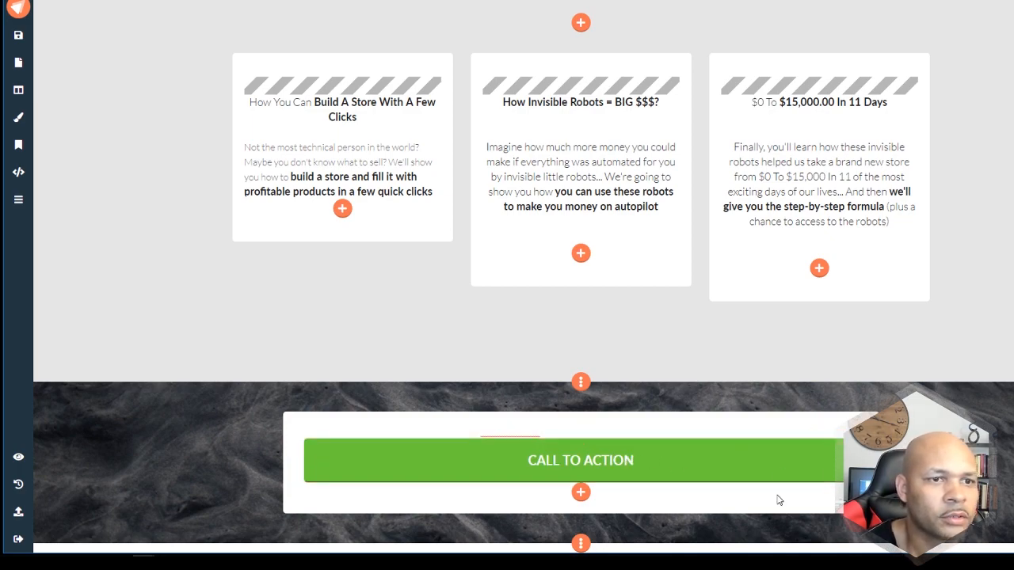
- Compare the built page with the reference page and examine the sign-up popup behind the reference's "Register My Spot Now" button
scroll(402, 261, up, 10)
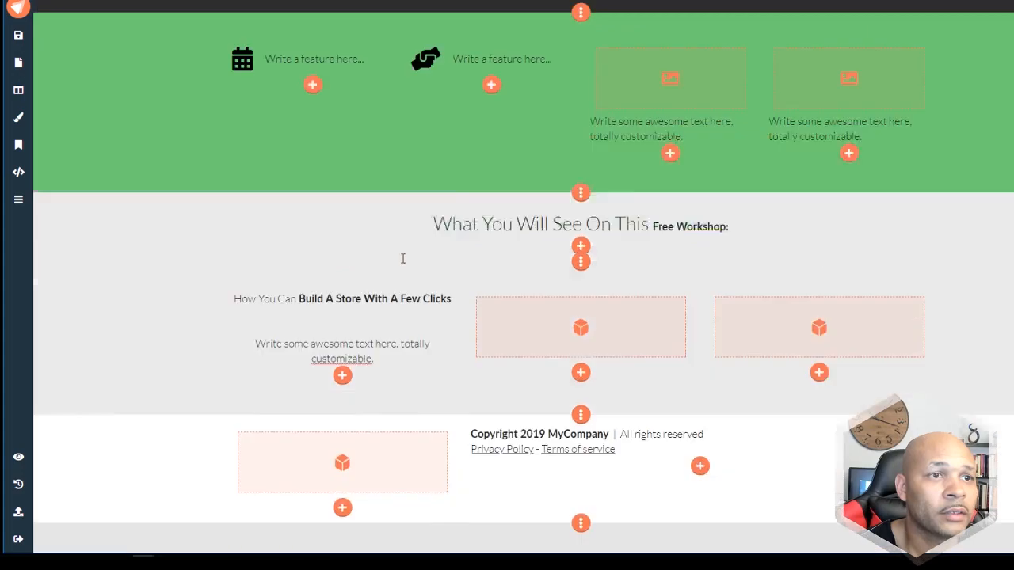
scroll(369, 174, down, 5)
scroll(369, 179, up, 2)
scroll(369, 179, down, 2)
scroll(369, 179, up, 4)
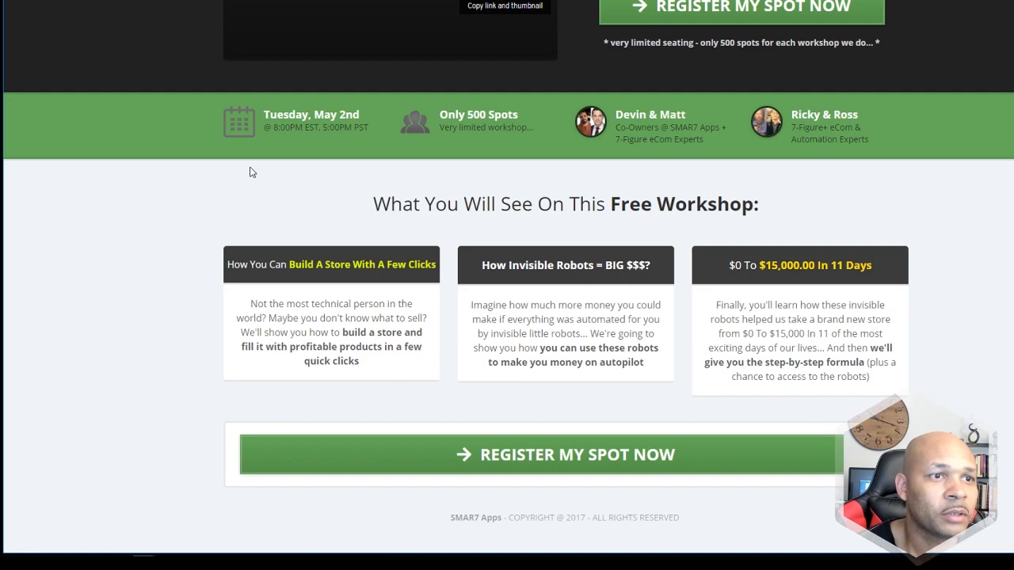
scroll(248, 287, up, 3)
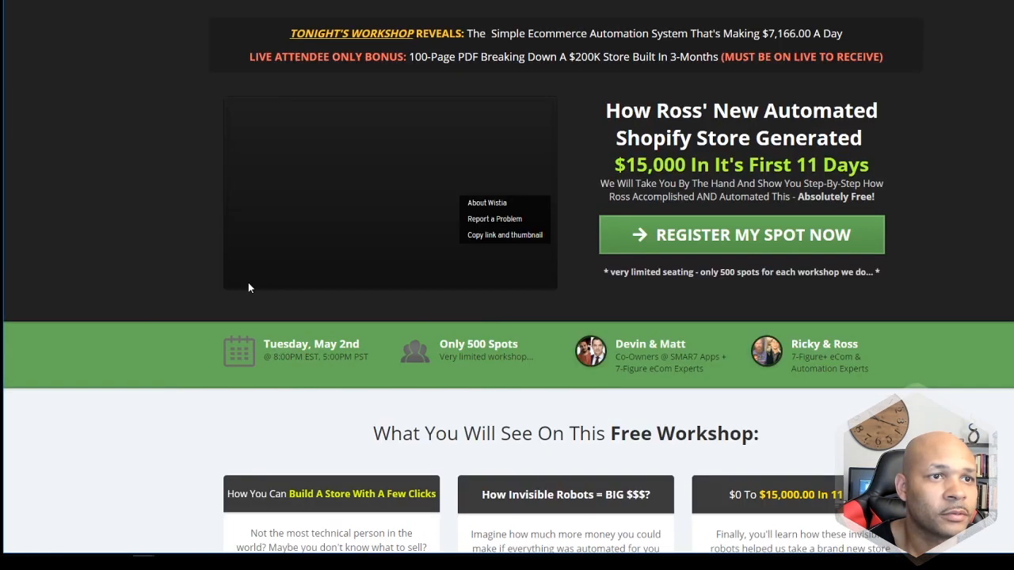
scroll(248, 287, down, 3)
scroll(248, 288, up, 3)
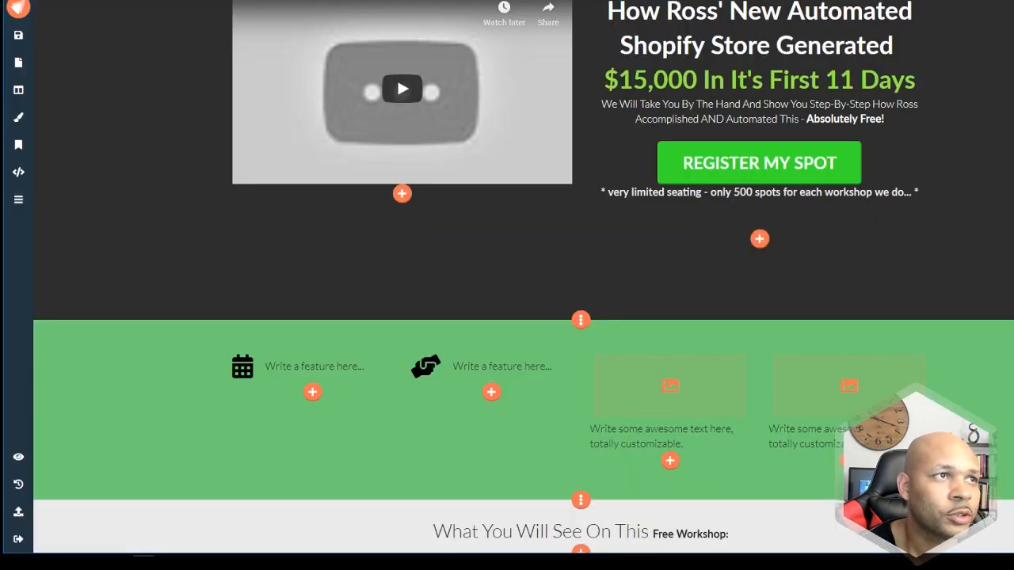
scroll(314, 179, up, 2)
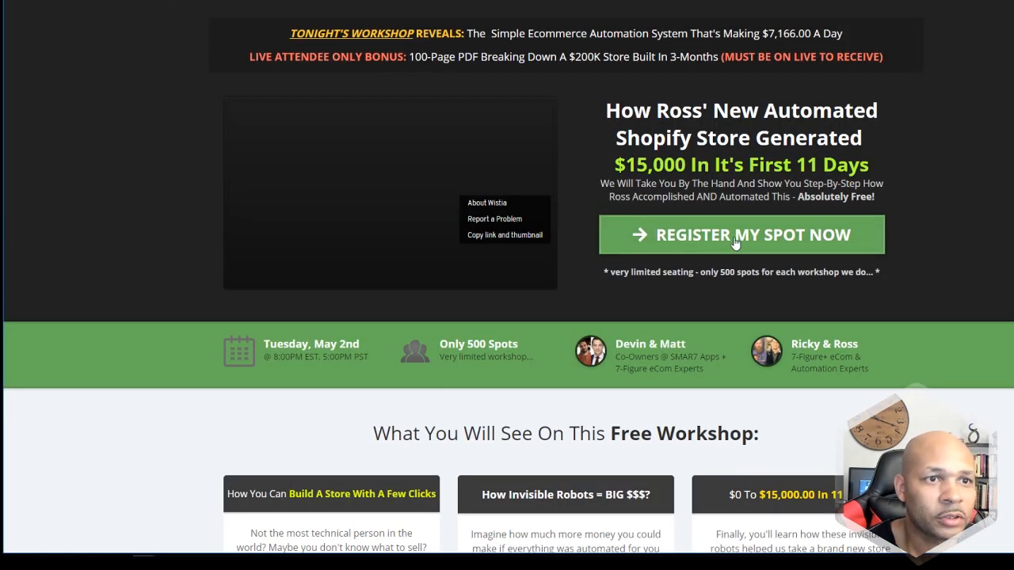
click(680, 239)
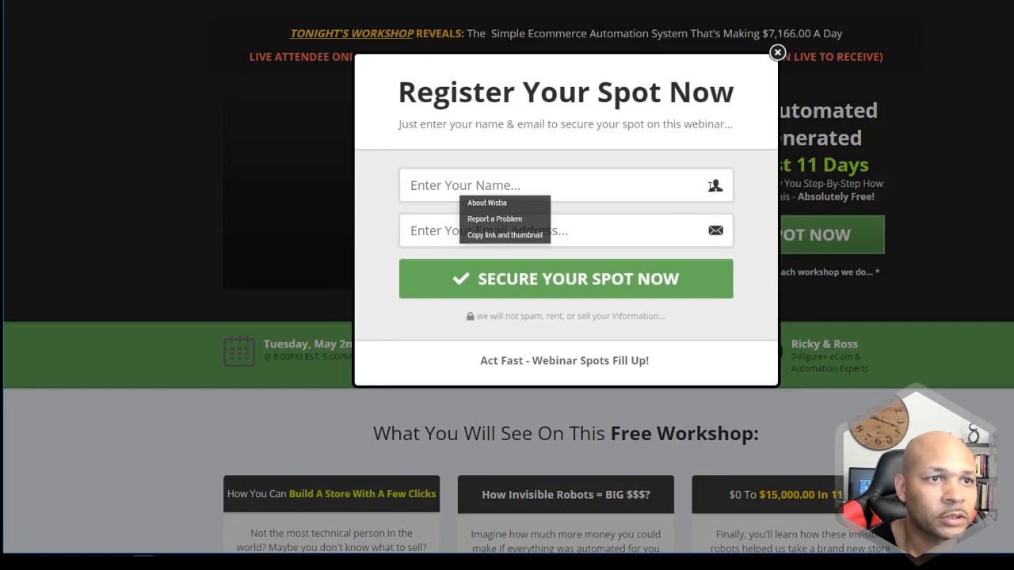
click(777, 53)
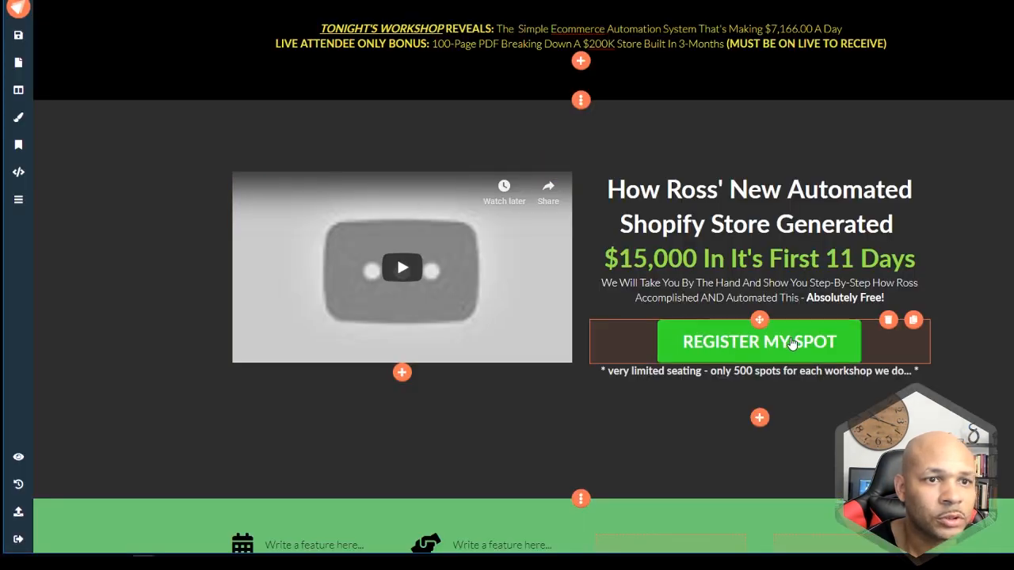
- Connect a new popup to the "Register My Spot" button using the Popup One template
click(792, 342)
click(733, 377)
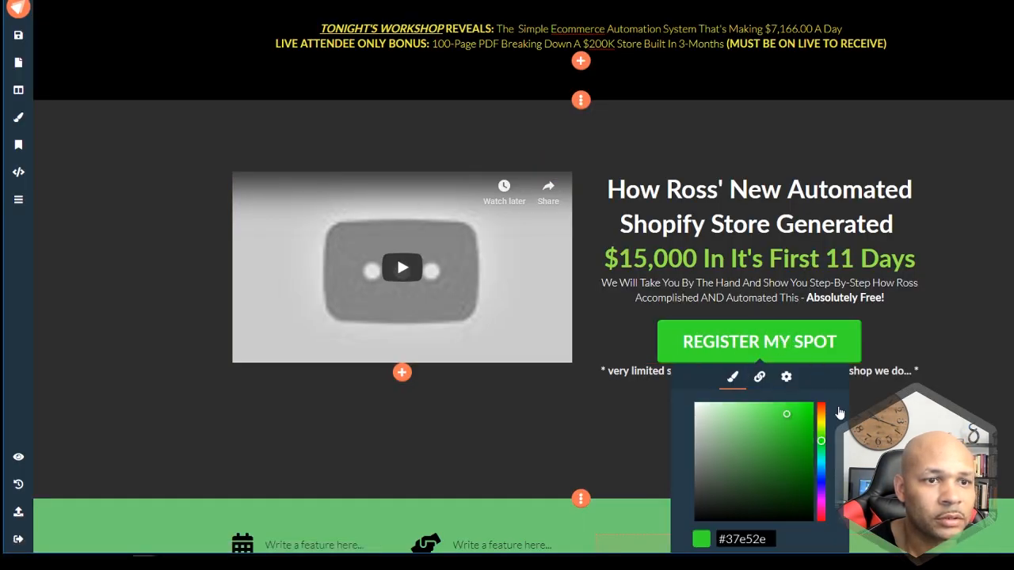
click(894, 389)
click(767, 351)
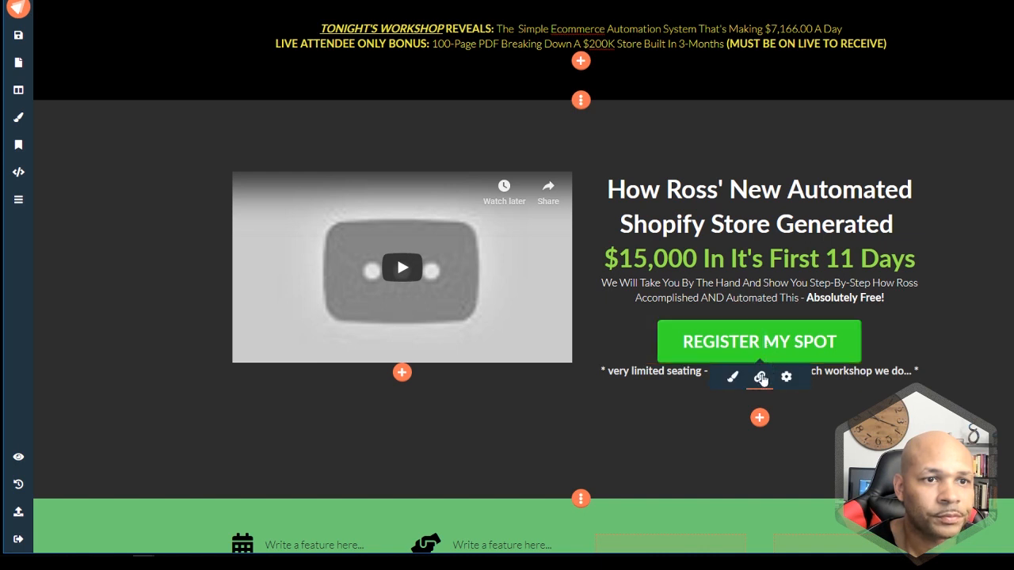
click(760, 377)
click(777, 404)
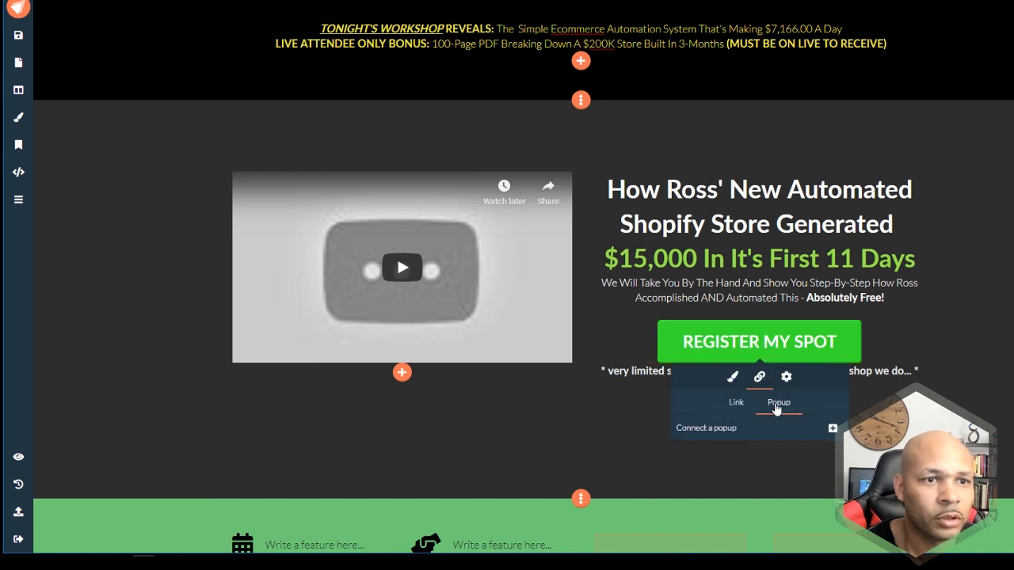
click(832, 428)
click(559, 202)
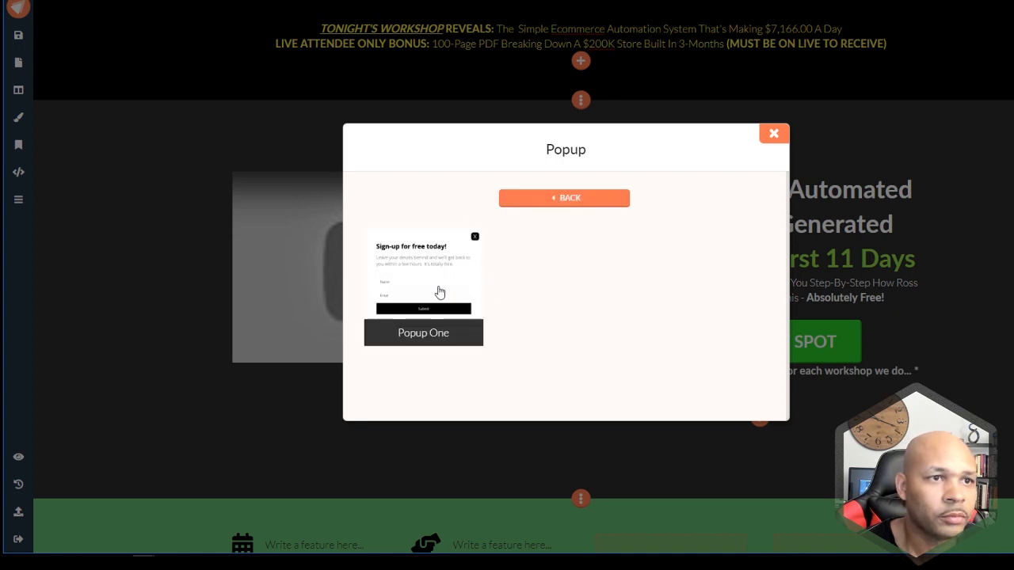
click(439, 292)
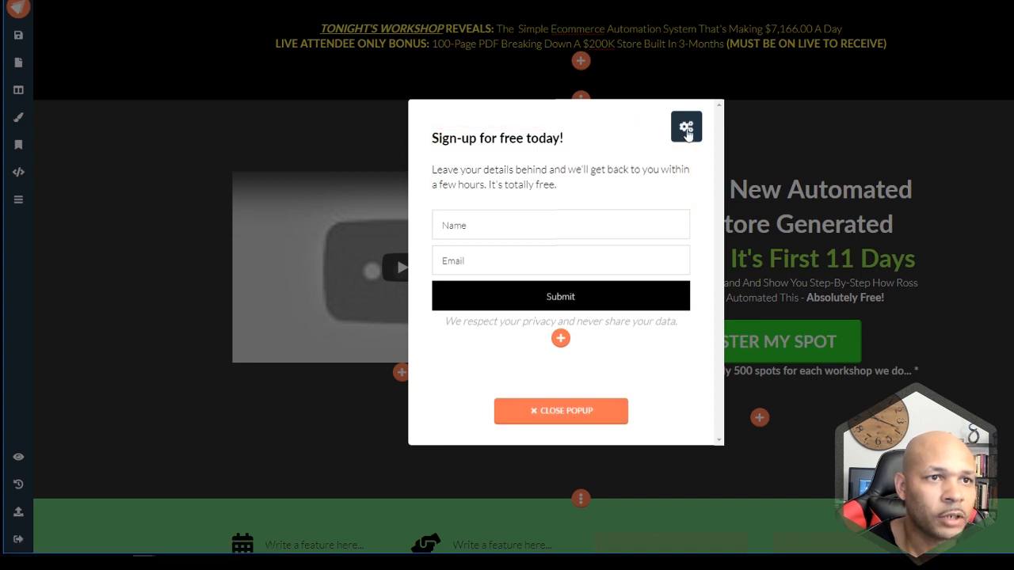
- Close the sign-up popup and return to the page layout
click(686, 133)
click(687, 133)
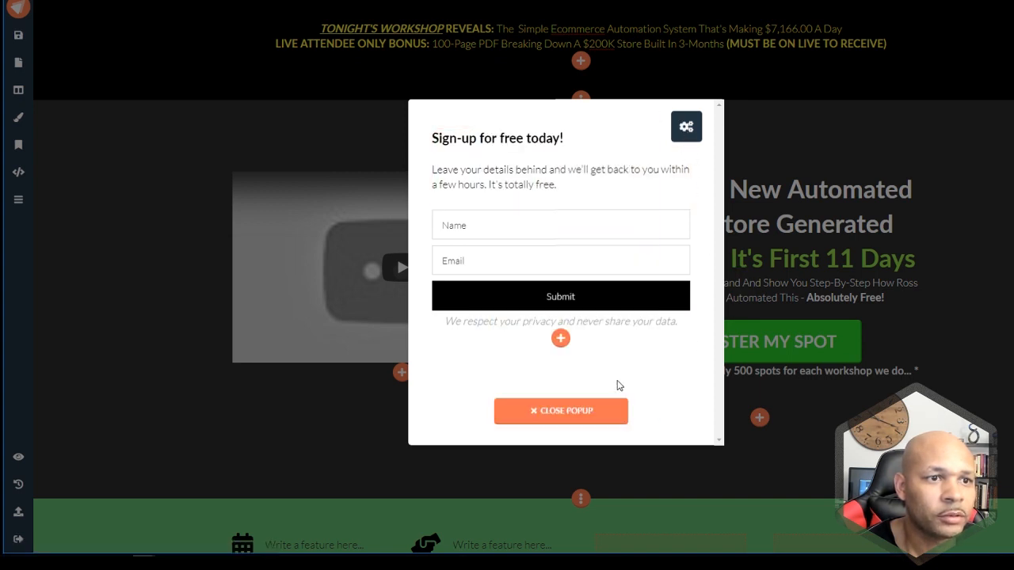
click(592, 412)
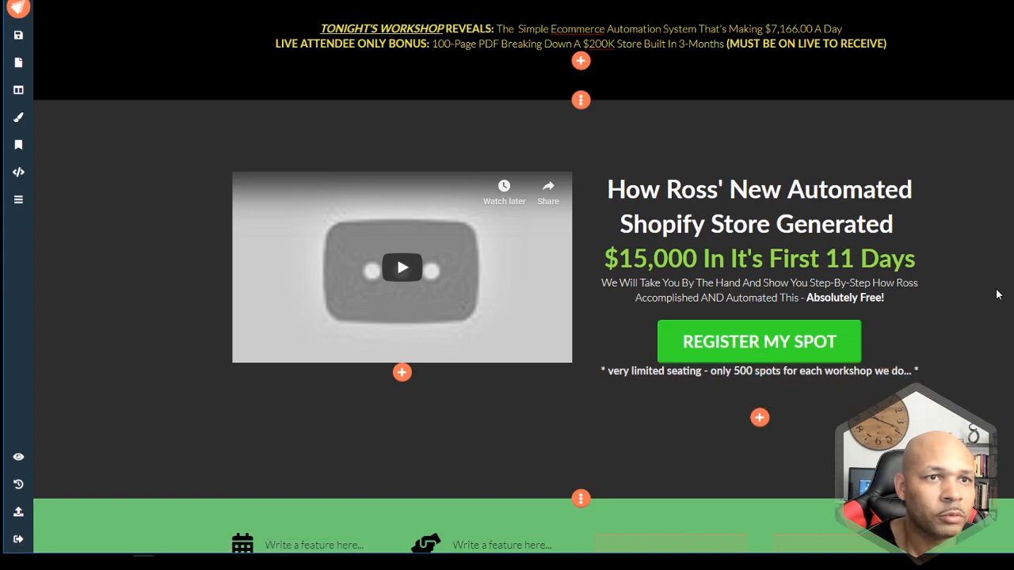
- Add a copyright-and-logo footer section below the call-to-action section and move its ACME logo to the left of the copyright text
scroll(894, 326, down, 15)
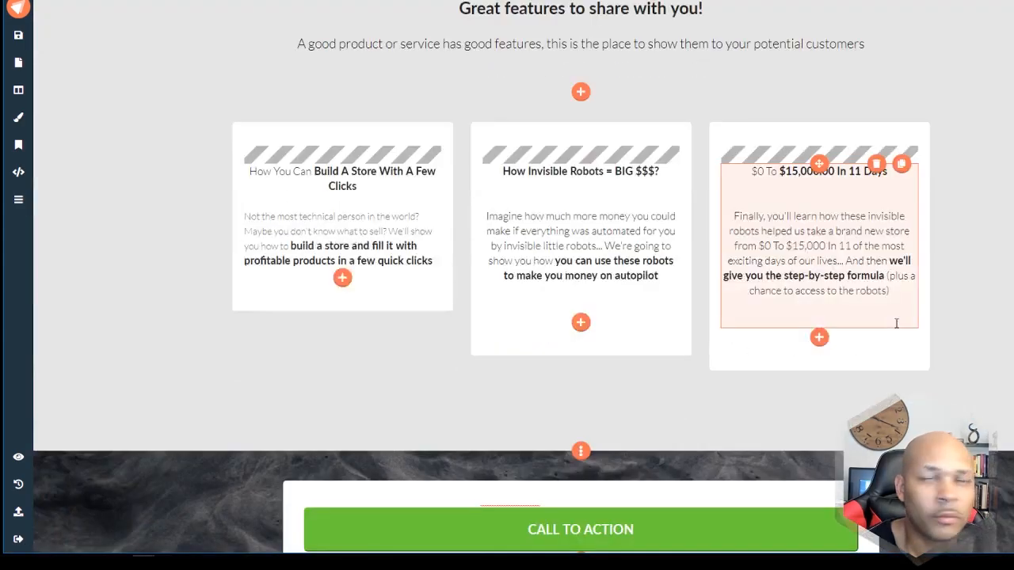
scroll(897, 328, up, 15)
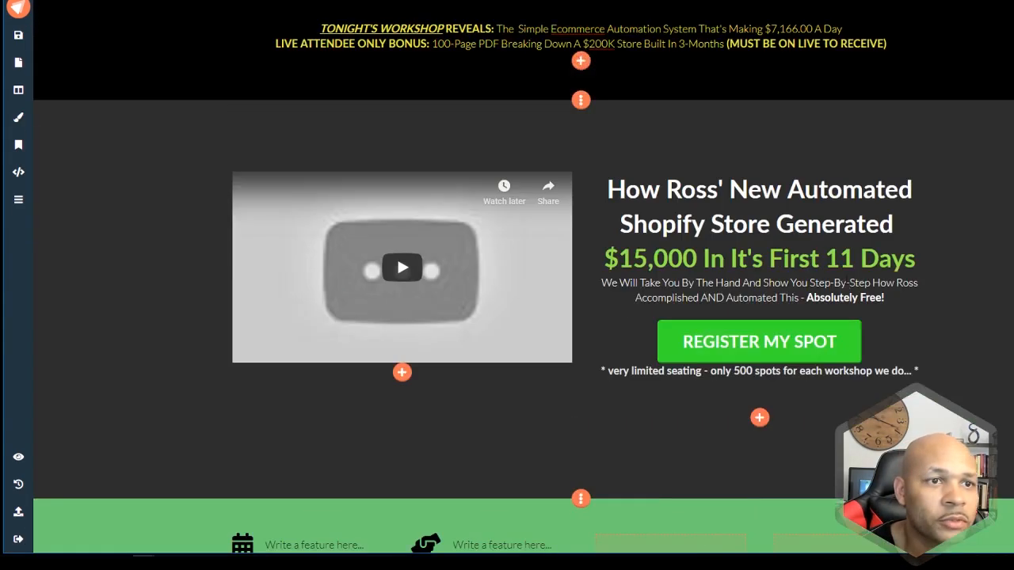
scroll(172, 132, down, 10)
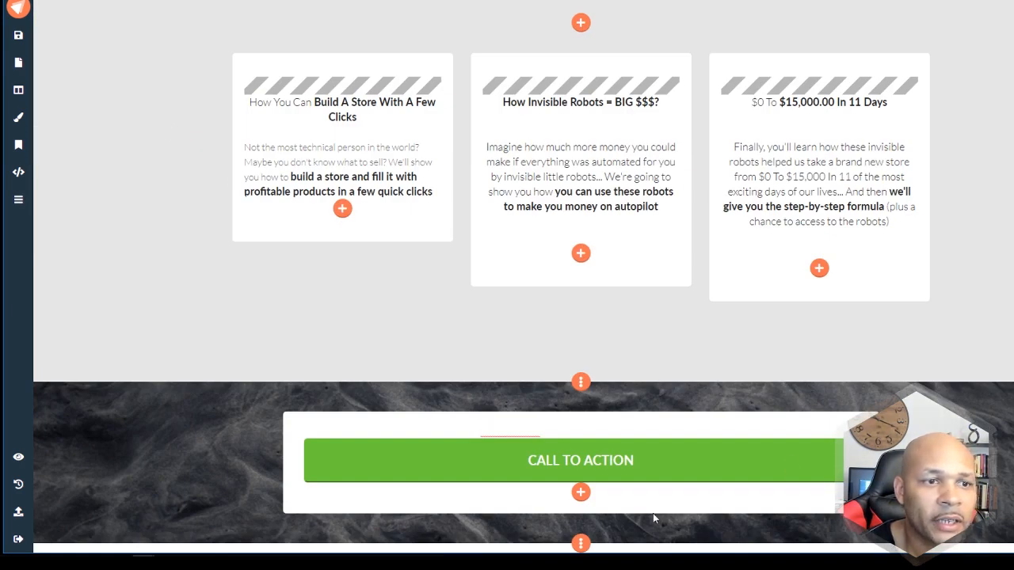
click(580, 543)
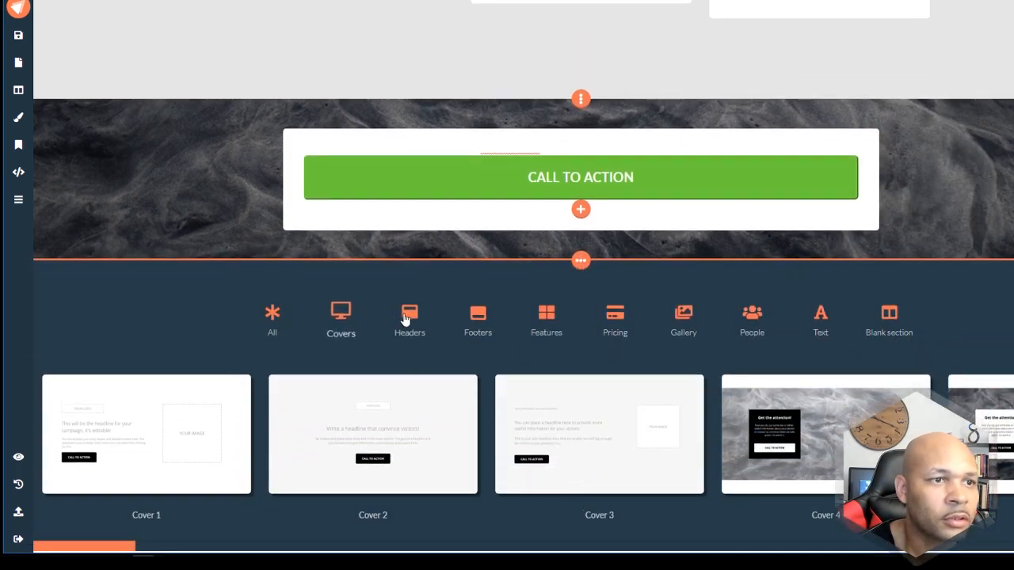
click(477, 318)
click(184, 441)
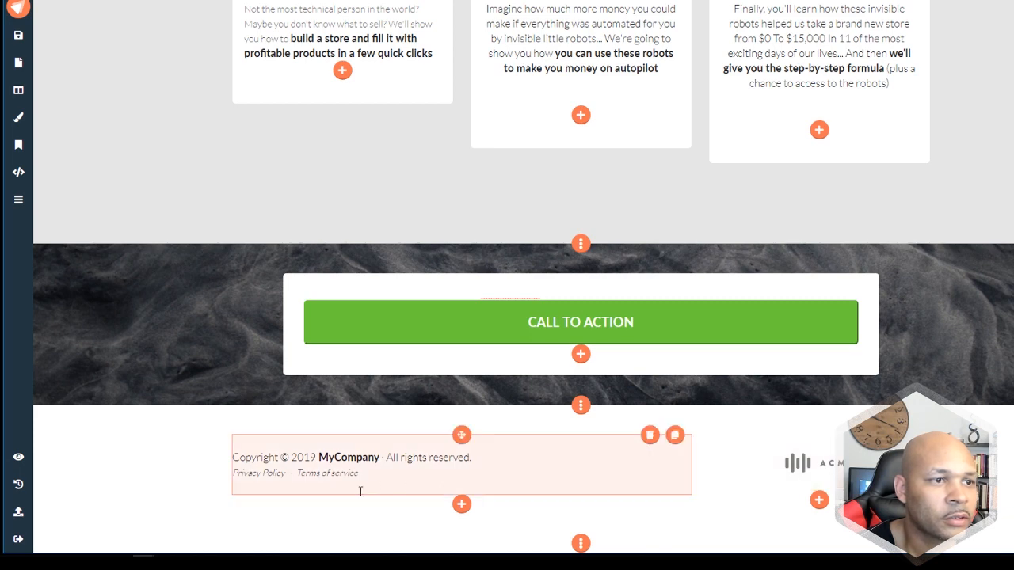
drag(819, 462, 342, 462)
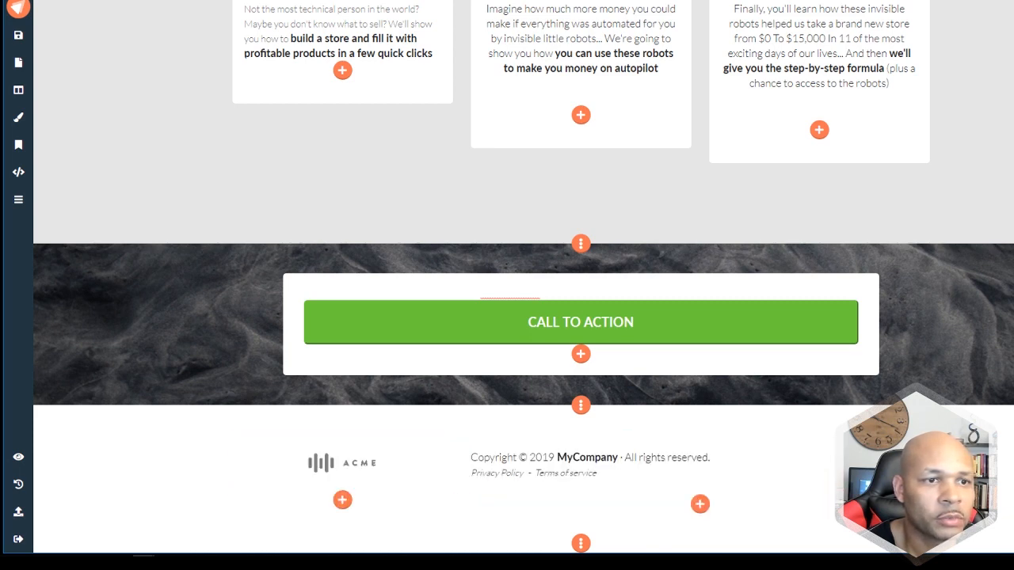
click(354, 473)
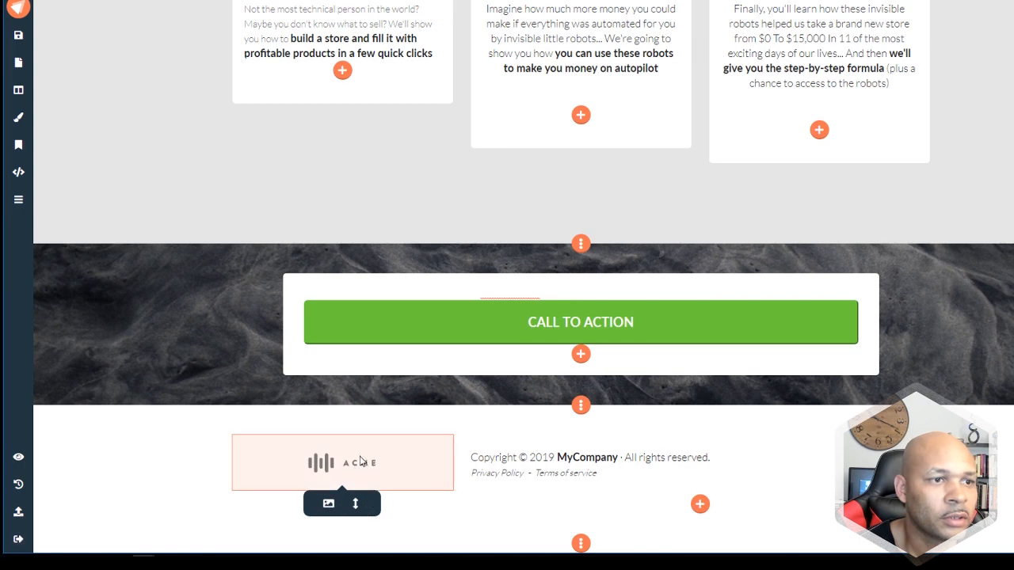
click(330, 500)
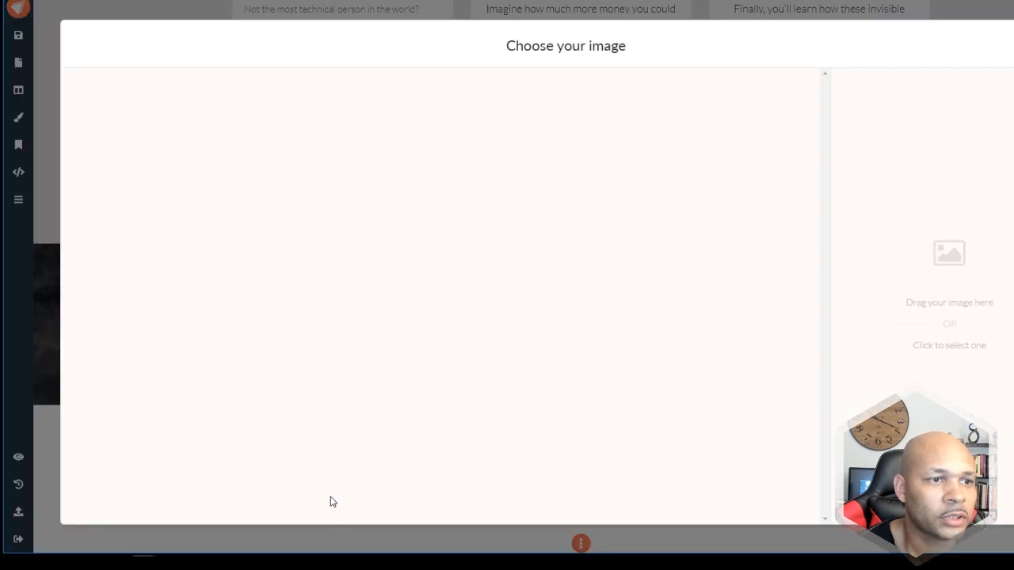
click(954, 353)
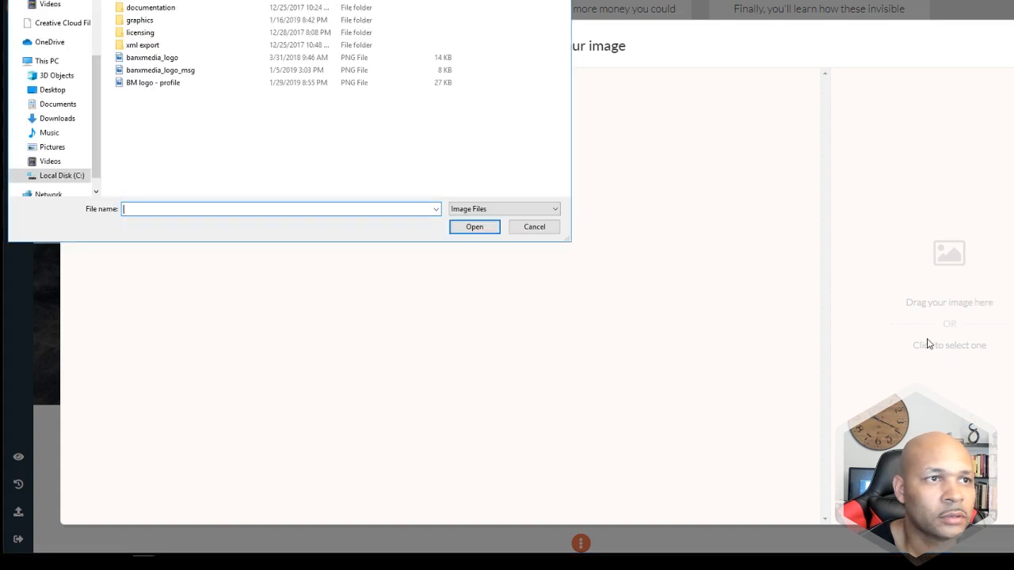
click(527, 226)
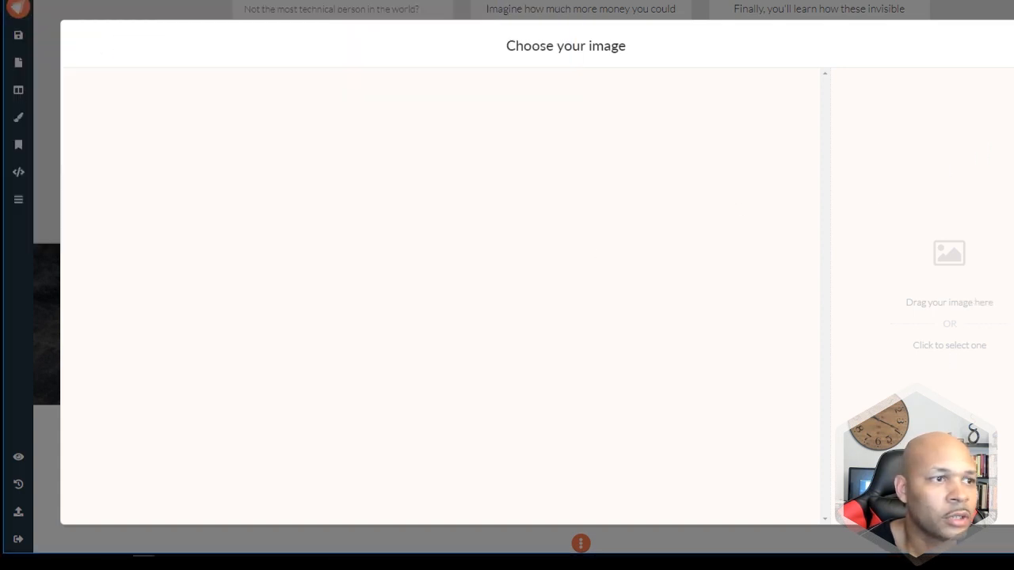
key(Escape)
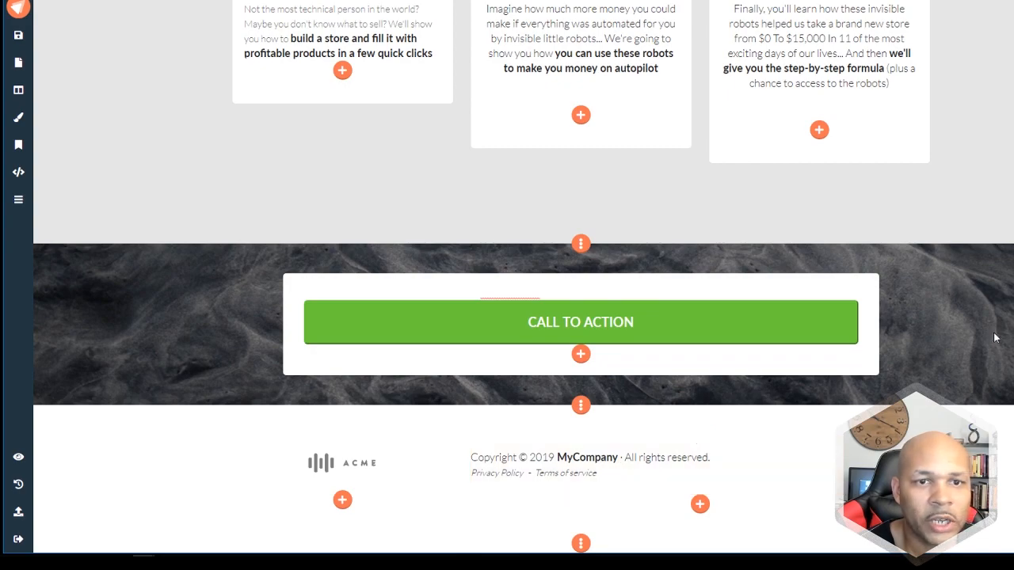
- Color the header phrase "The Simple Ecommerce Automation System That's Making $7,166.00 A Day" white
scroll(980, 413, up, 12)
scroll(979, 417, down, 12)
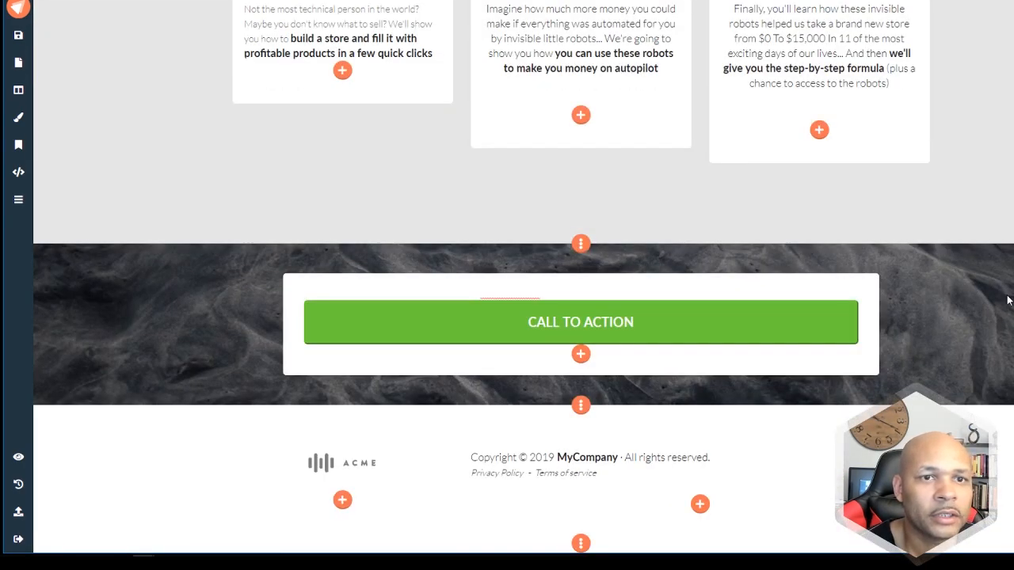
scroll(986, 336, up, 20)
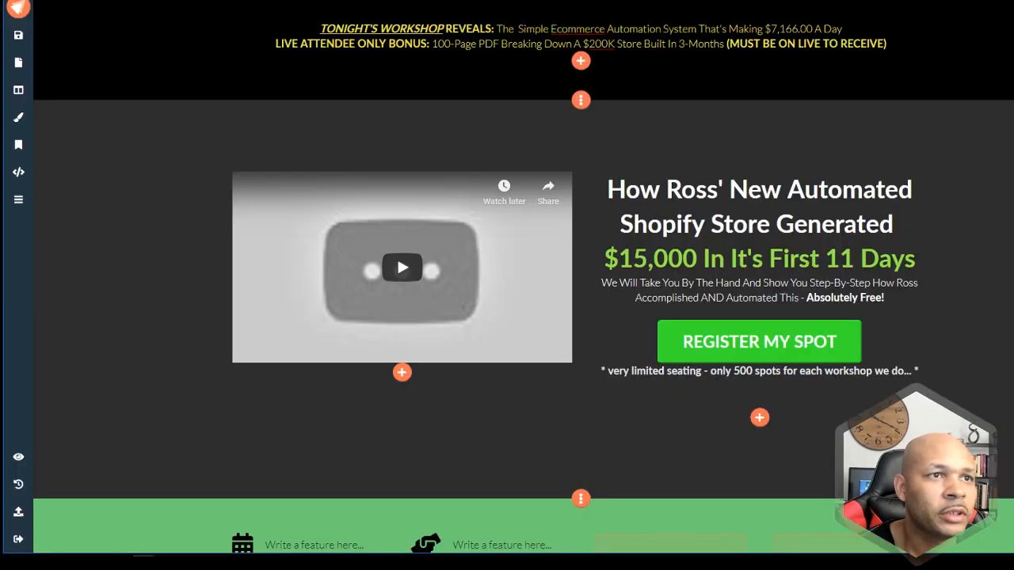
drag(498, 29, 842, 28)
click(800, 53)
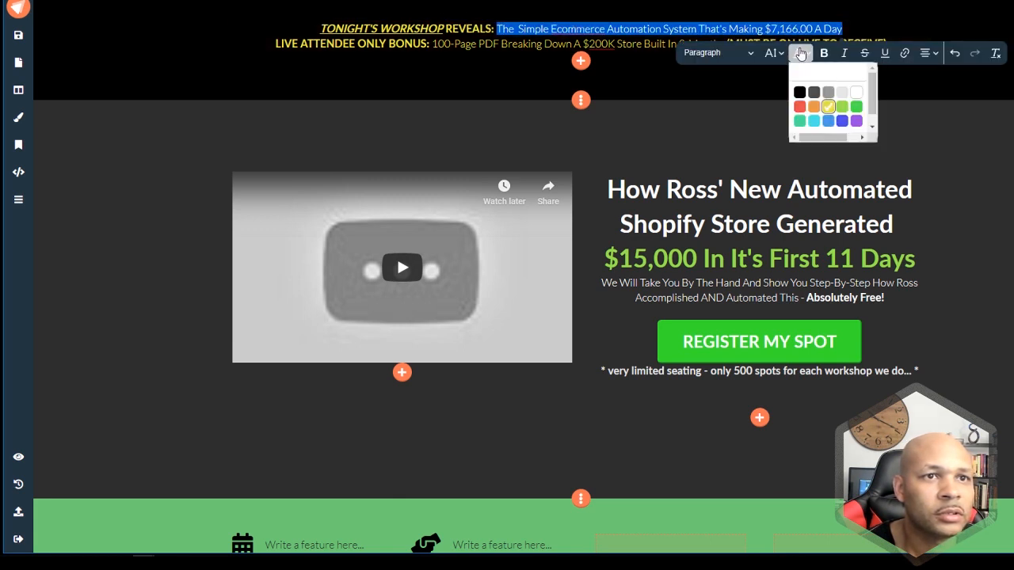
click(858, 93)
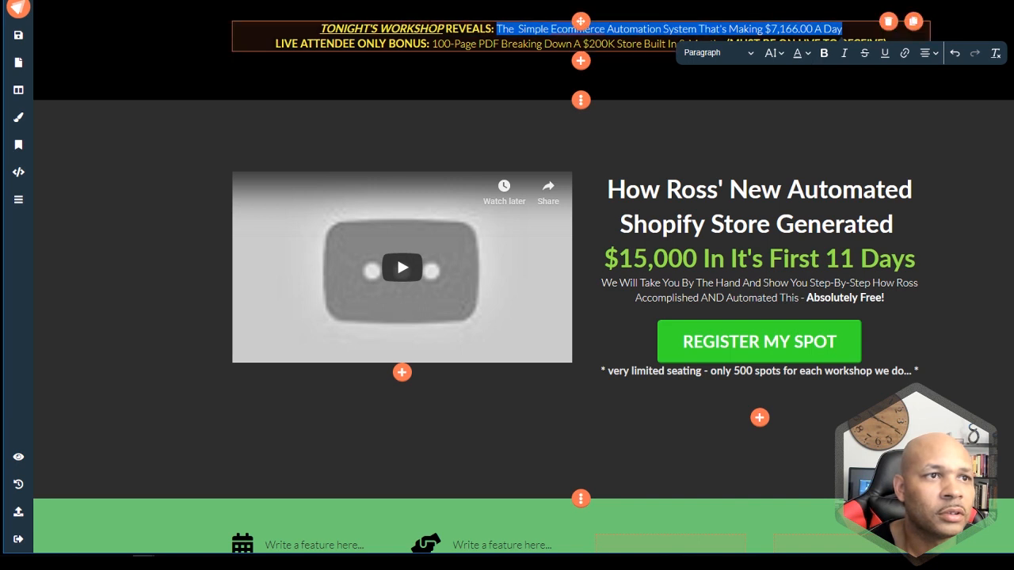
click(958, 125)
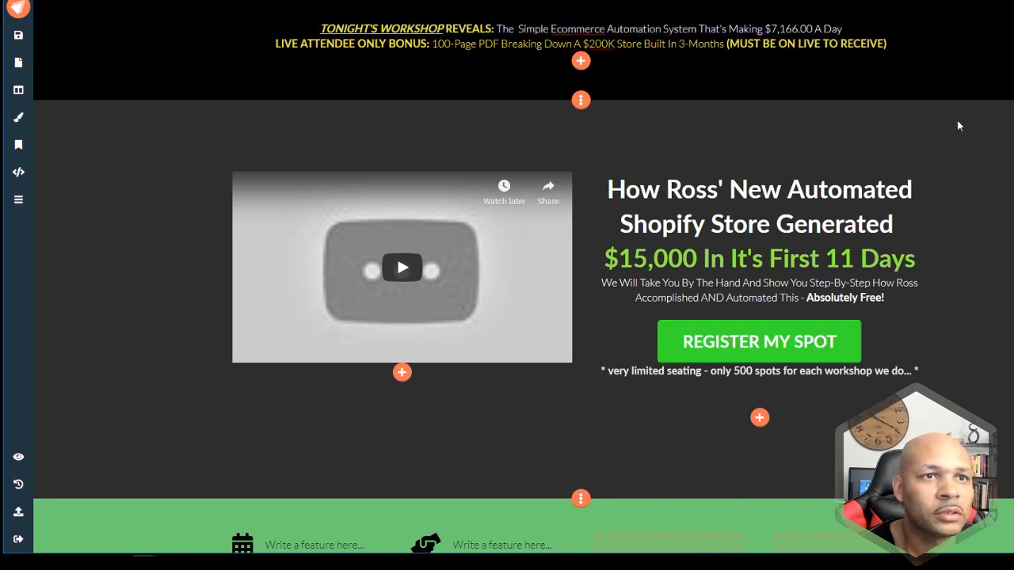
- Try both header text lines at the Big font size and at the Huge font size
triple_click(679, 44)
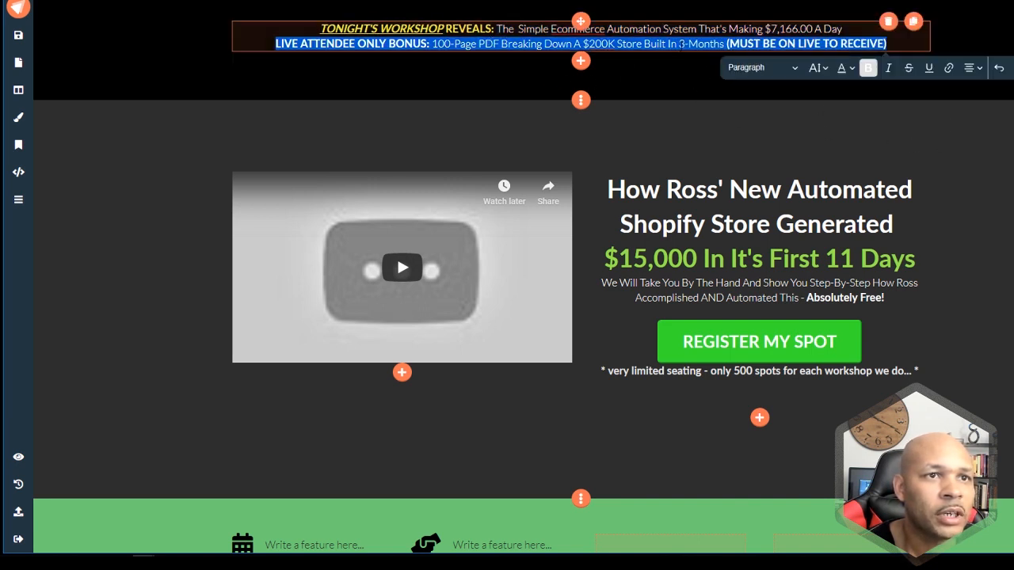
drag(320, 29, 805, 81)
click(818, 68)
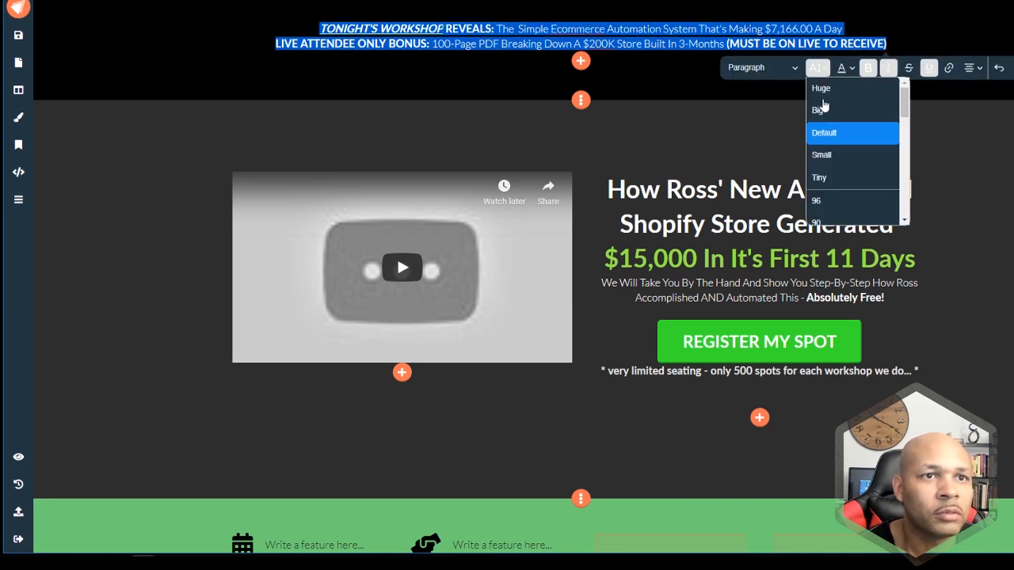
click(820, 105)
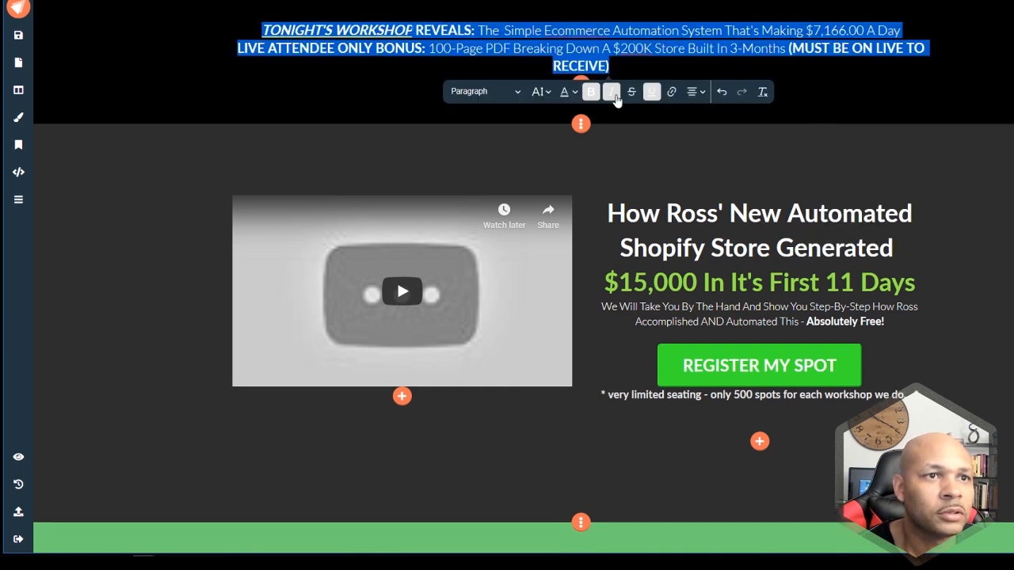
click(572, 95)
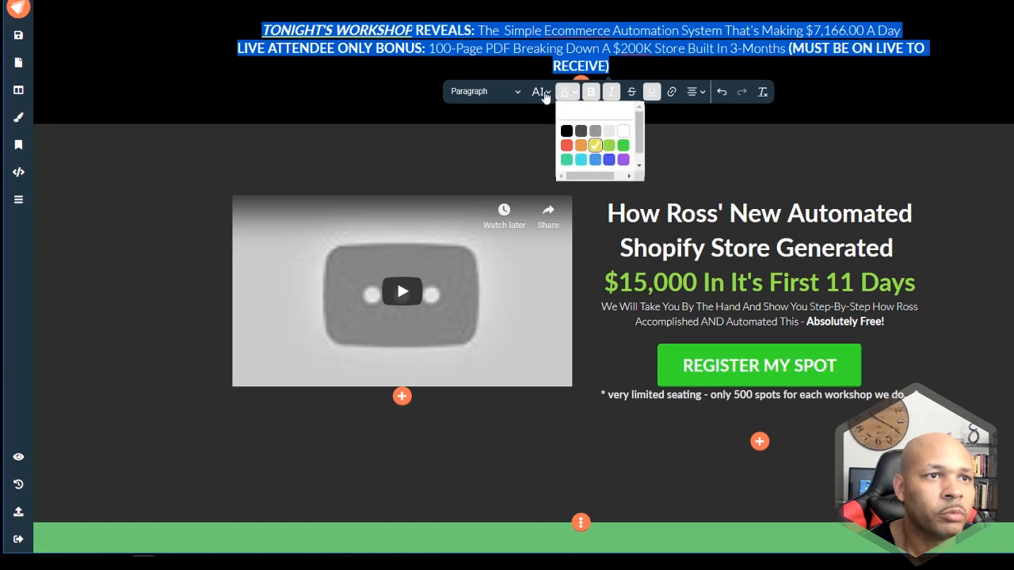
click(541, 92)
click(544, 108)
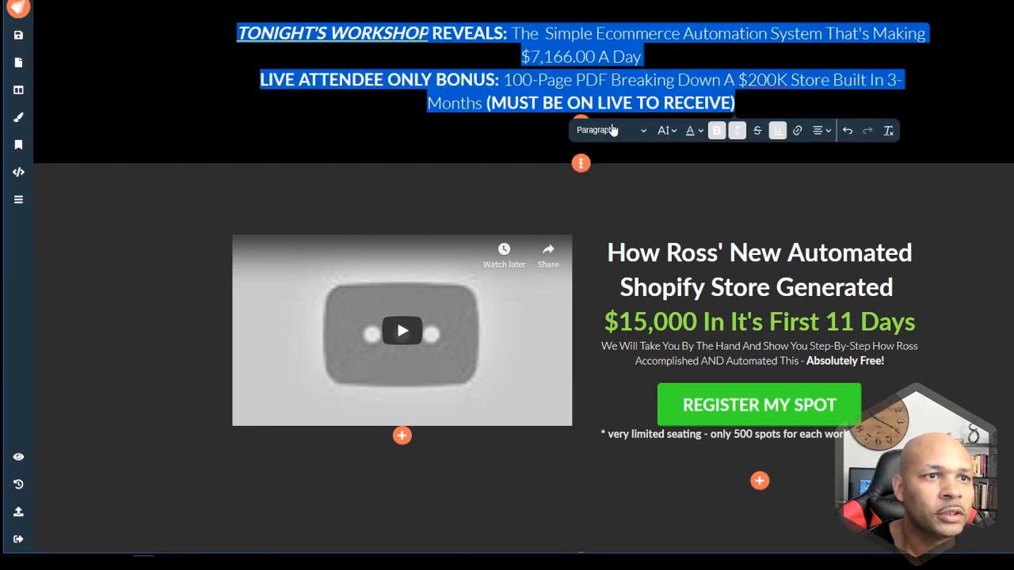
click(642, 57)
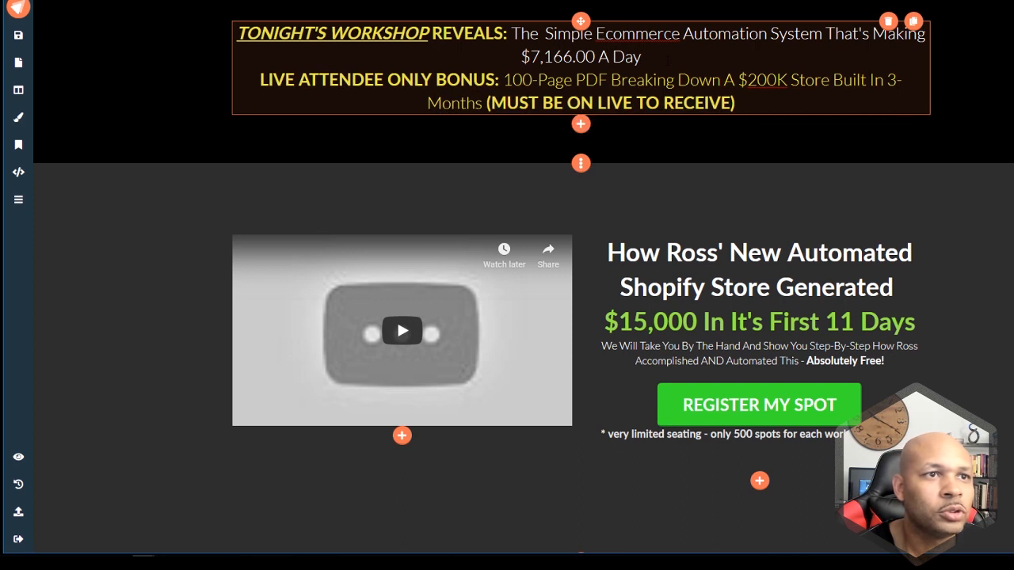
drag(735, 103, 236, 32)
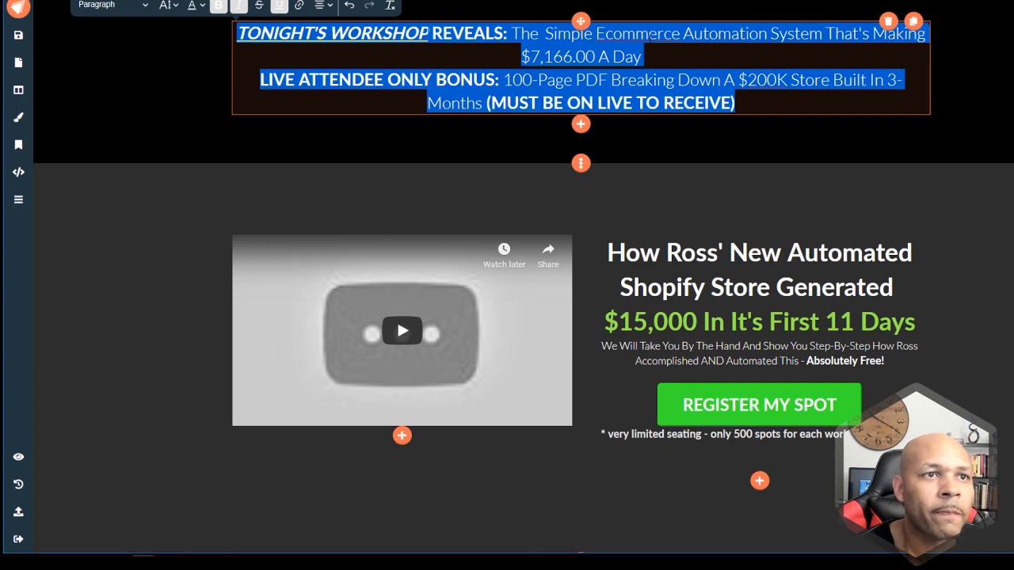
click(642, 56)
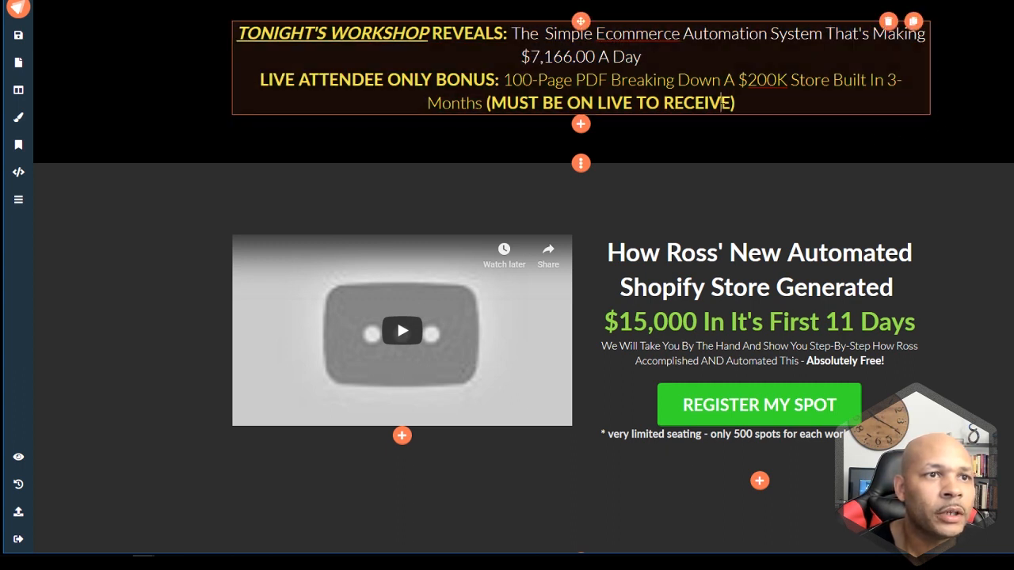
- Set the font size of both header text lines back to Default, one line at a time
triple_click(724, 104)
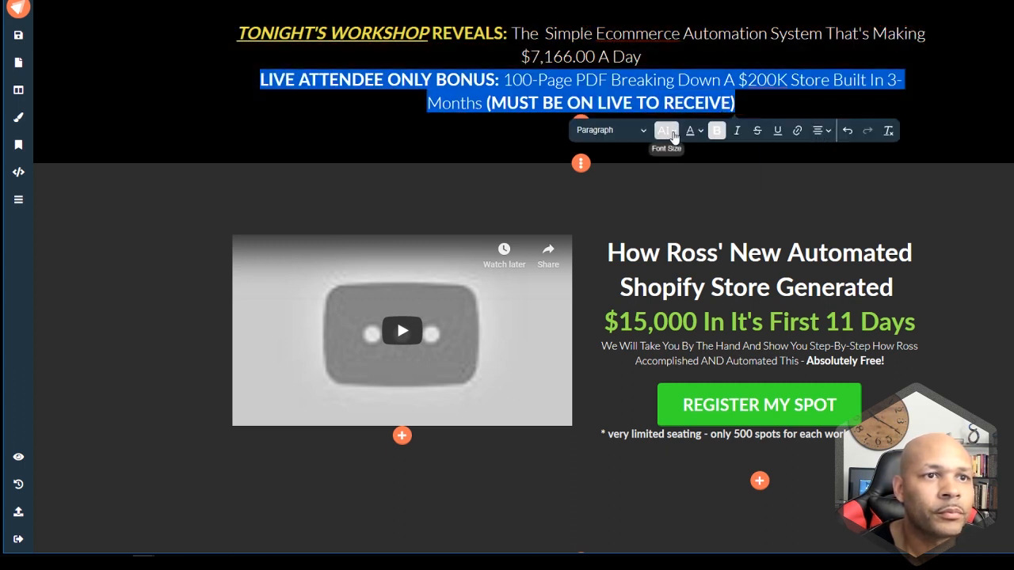
click(665, 130)
click(673, 196)
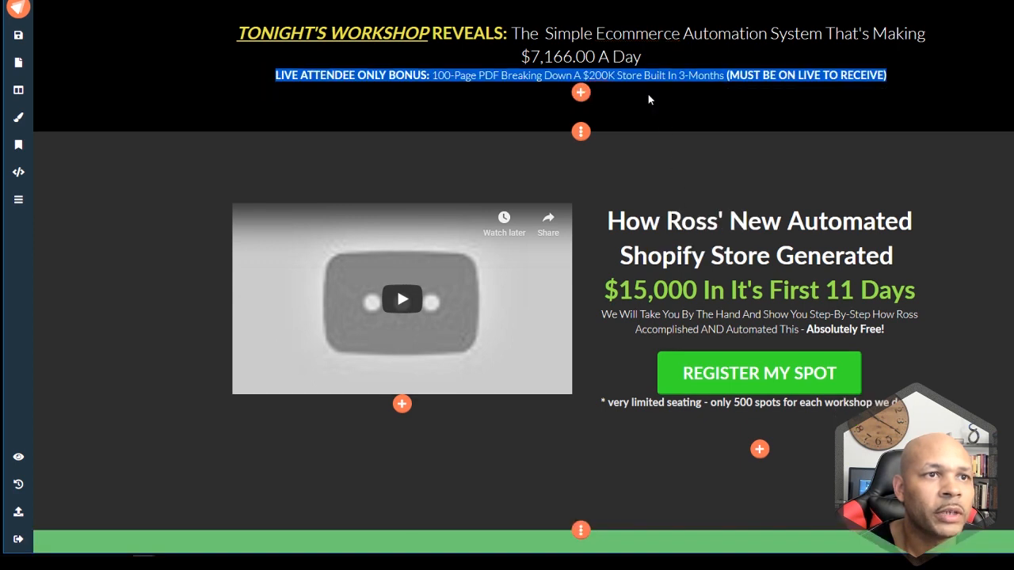
triple_click(625, 55)
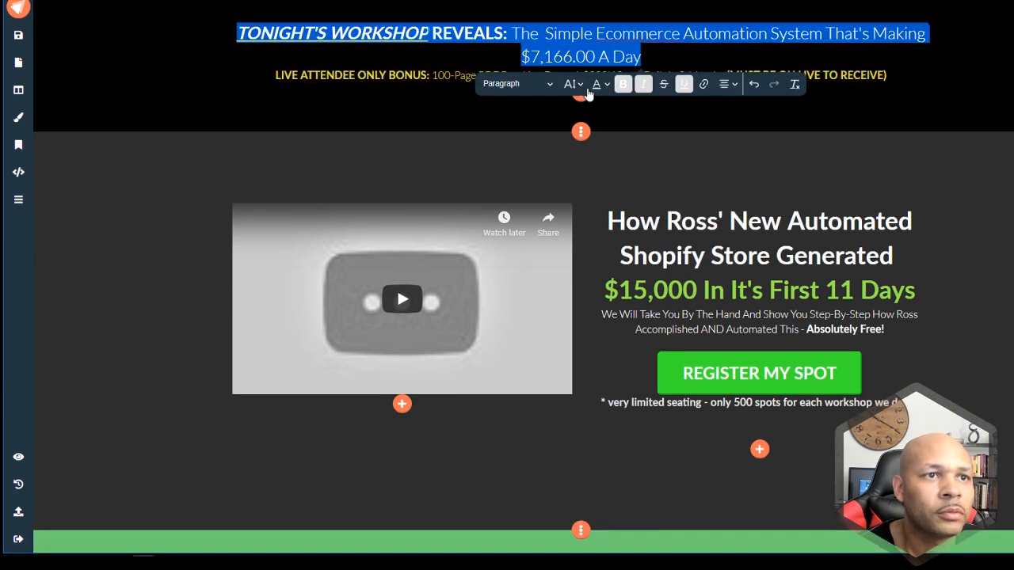
click(581, 87)
click(586, 150)
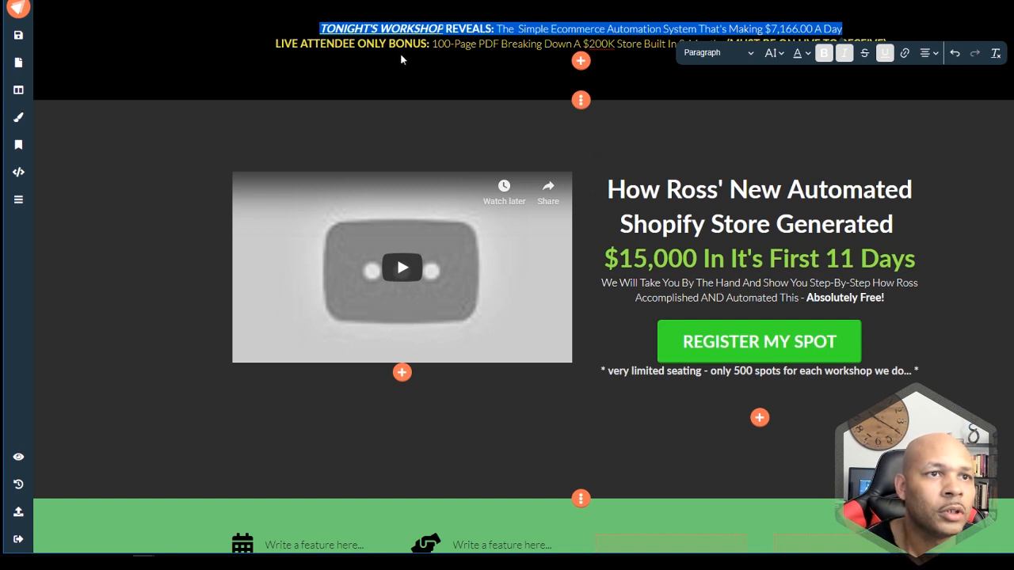
click(723, 77)
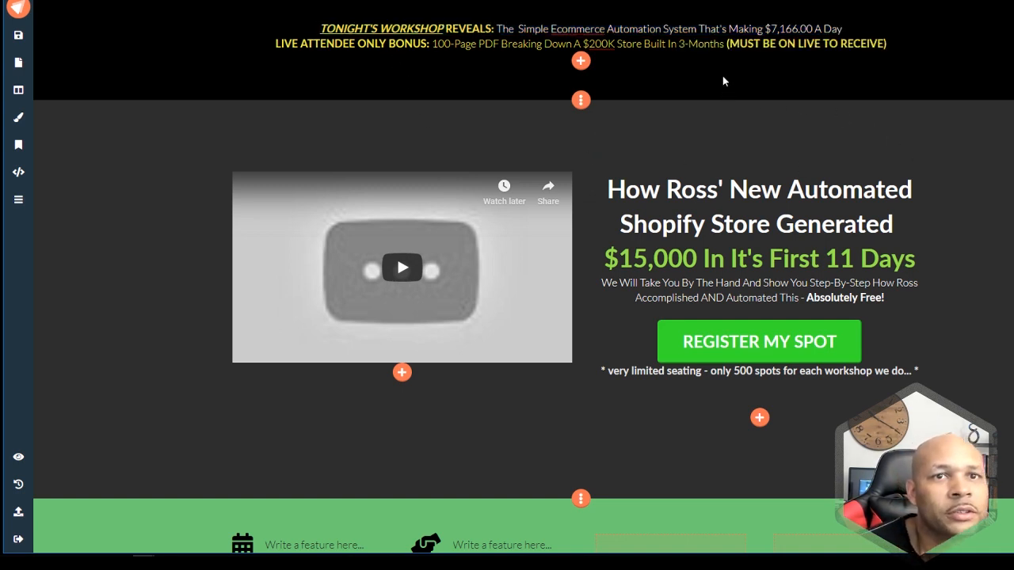
- Reduce the black header section's bottom padding to 0px and its top padding to 20px
click(581, 99)
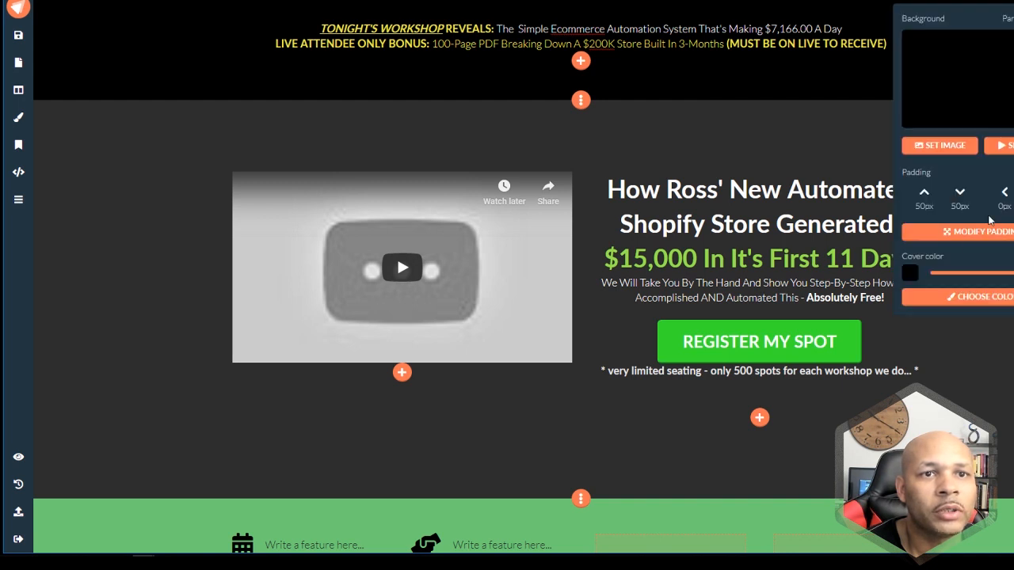
click(960, 231)
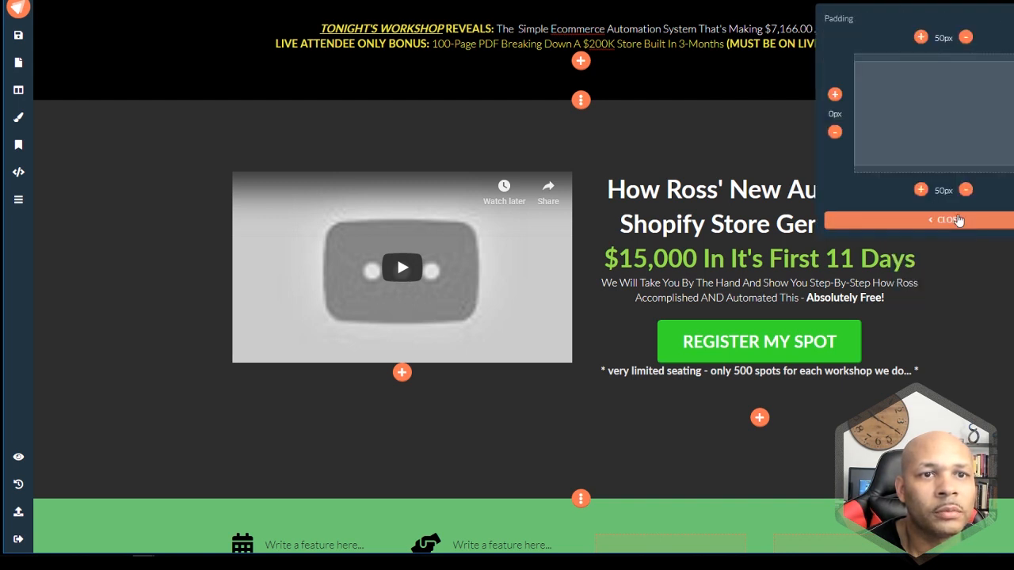
click(966, 190)
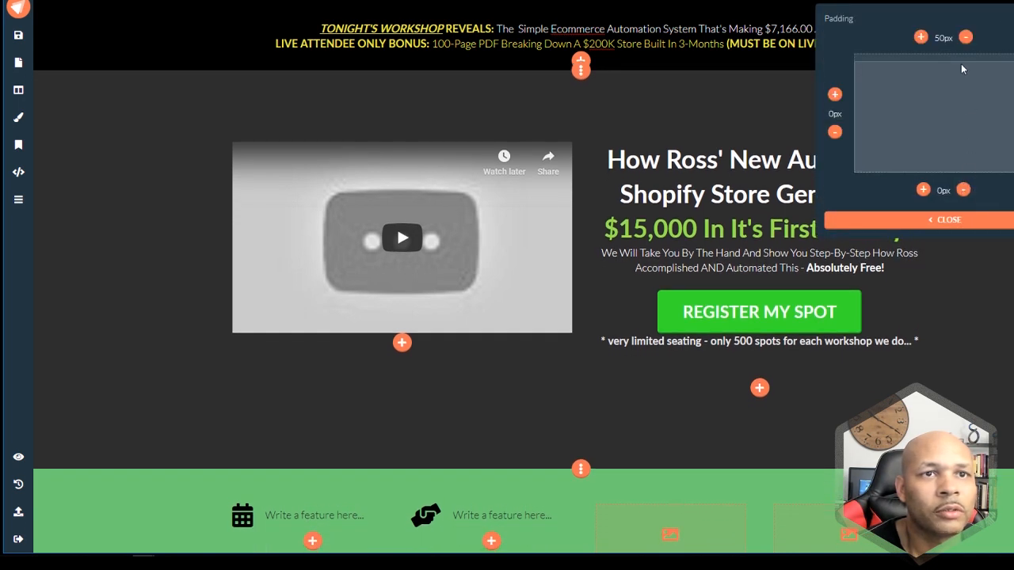
click(965, 38)
click(965, 38)
click(965, 38)
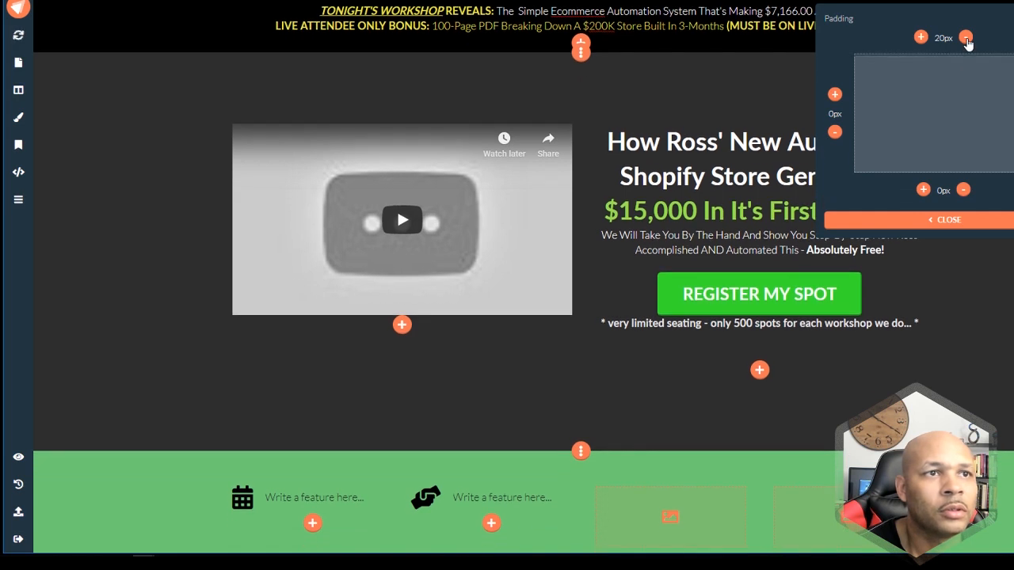
- Set the header section's cover color to dark gray #262626, trying a red first
click(760, 91)
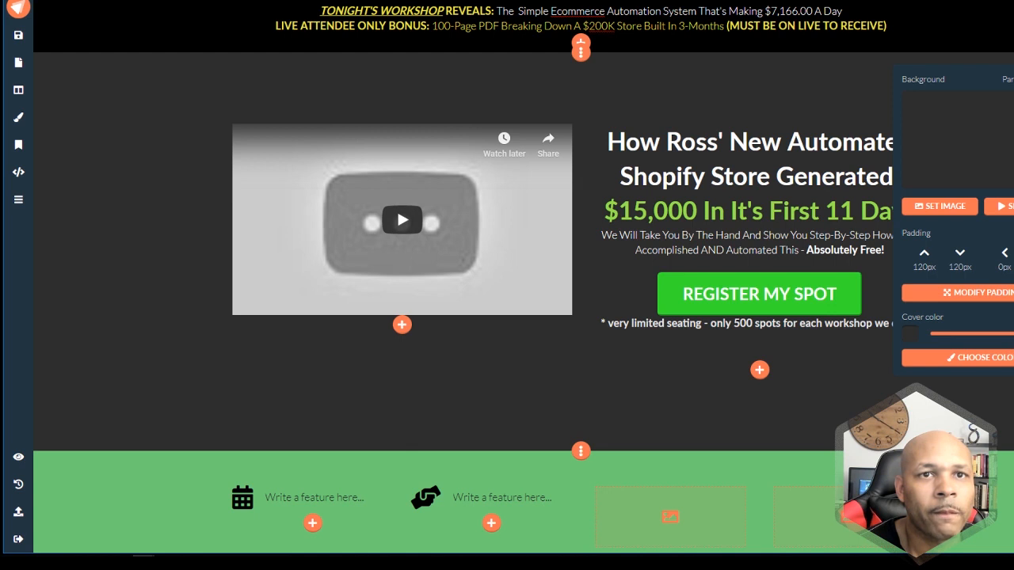
click(890, 27)
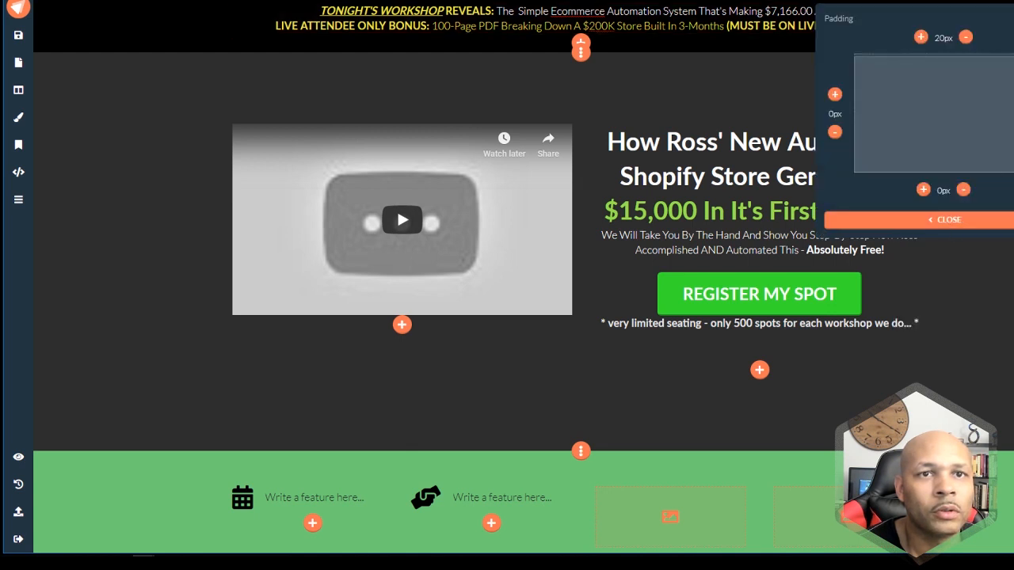
click(944, 220)
click(1012, 77)
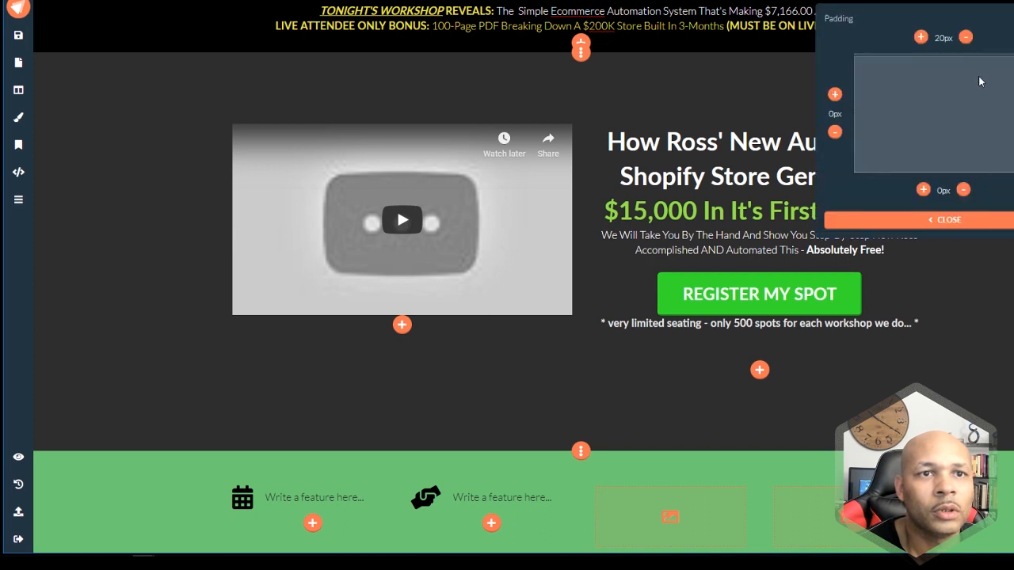
click(905, 219)
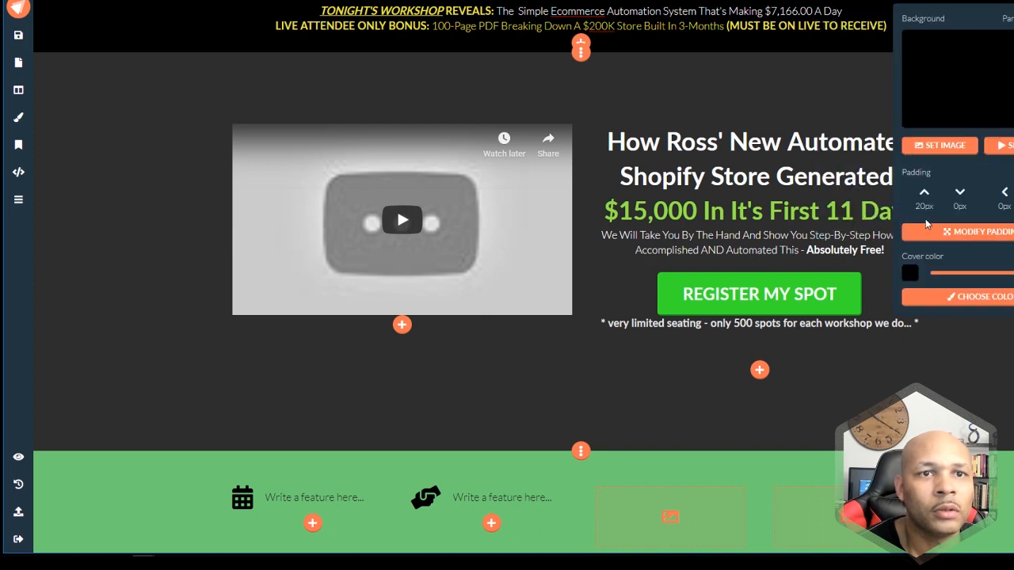
click(913, 274)
drag(955, 152, 1008, 70)
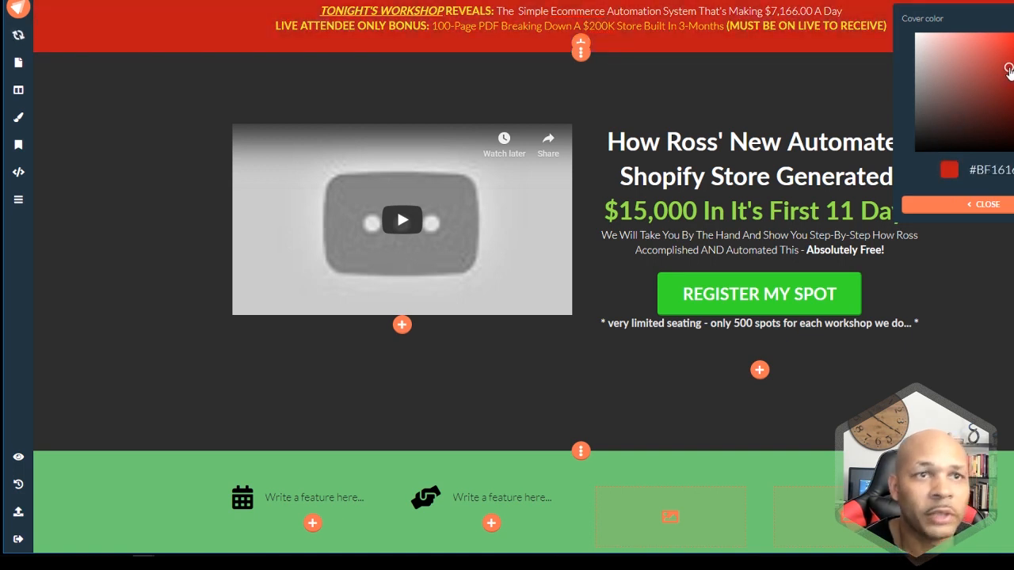
drag(1008, 69, 915, 137)
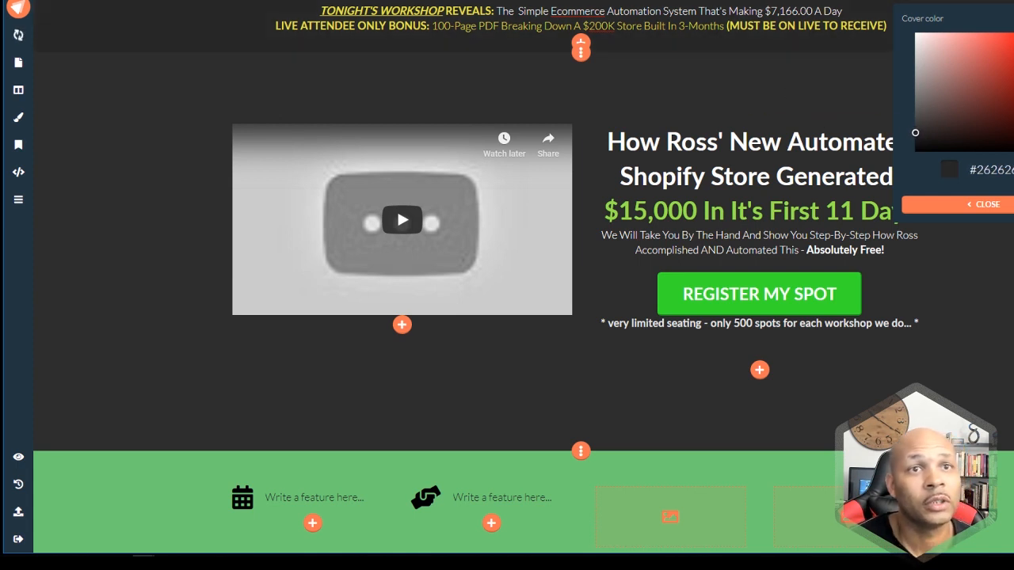
click(982, 204)
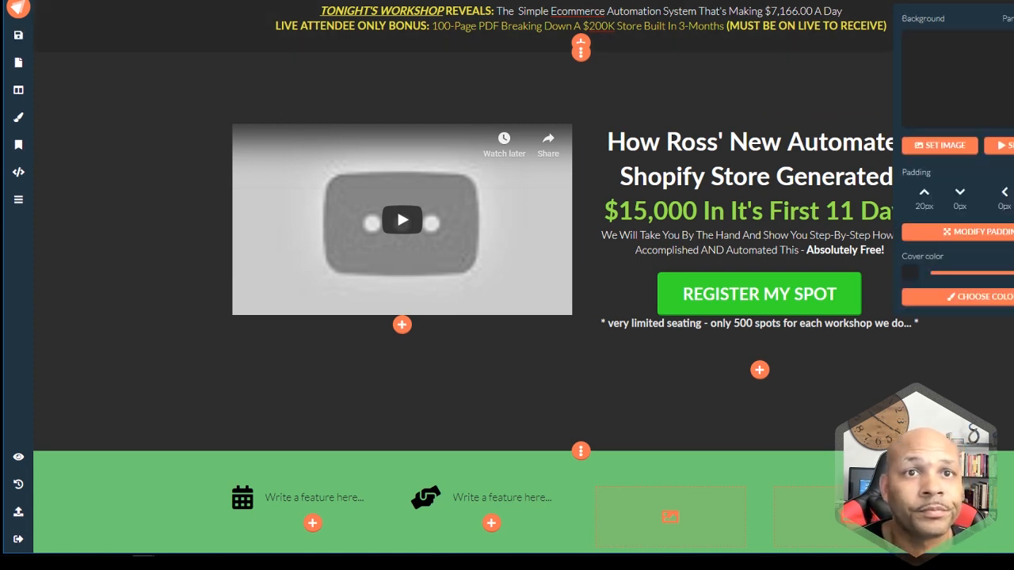
- Review the page's sections in the editor and publish the project
scroll(397, 72, down, 6)
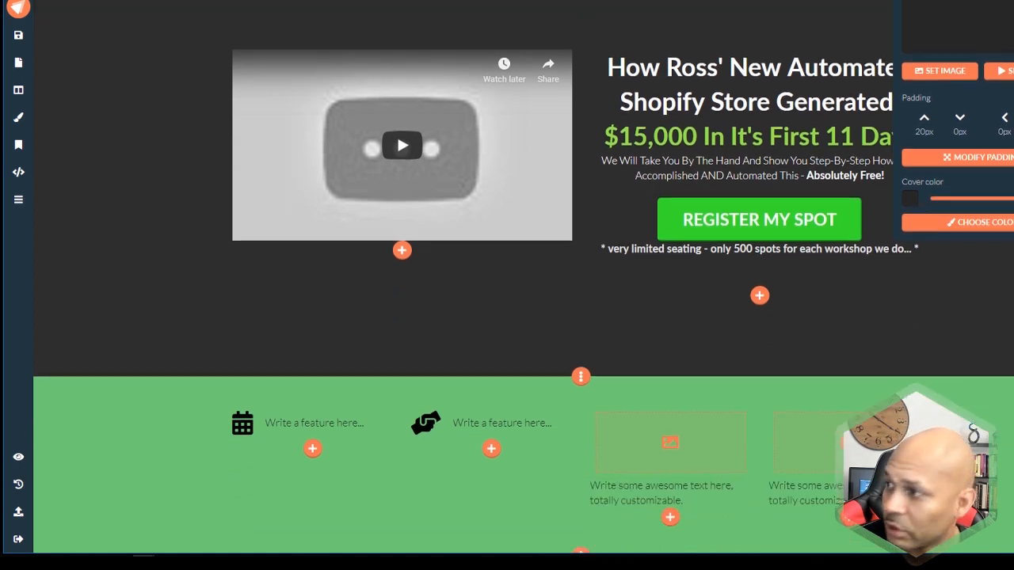
scroll(523, 278, down, 9)
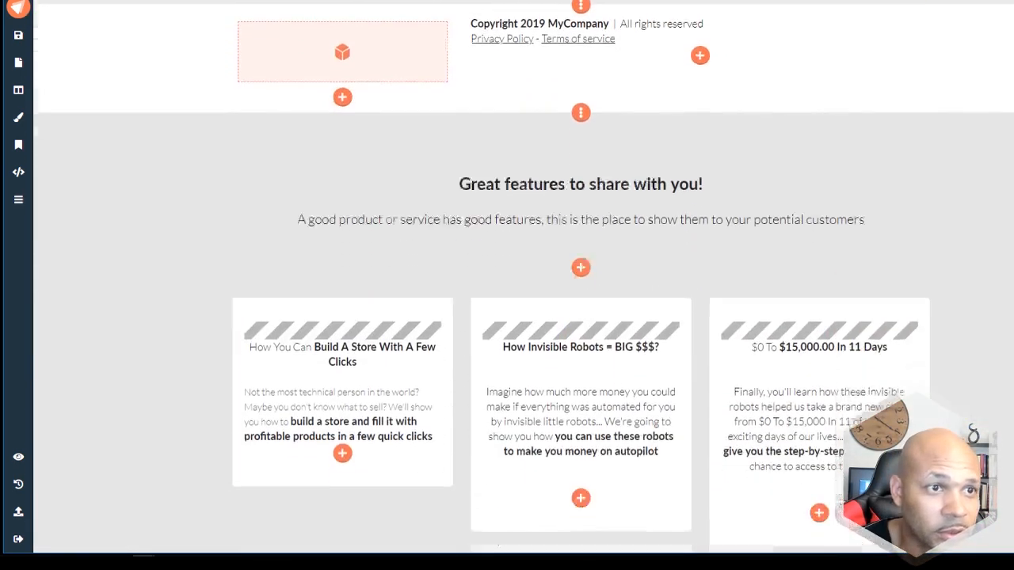
scroll(523, 285, up, 10)
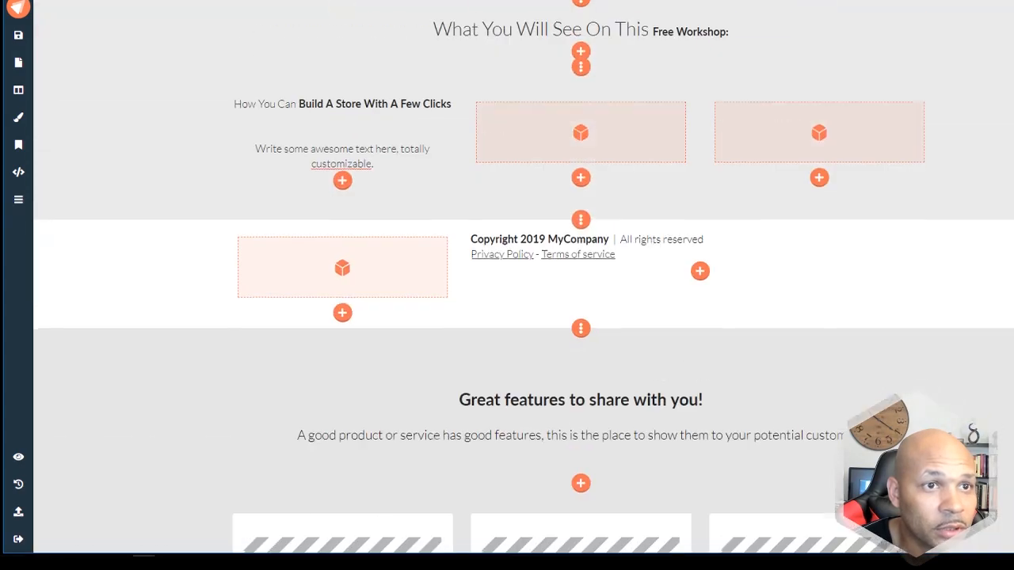
scroll(396, 81, up, 5)
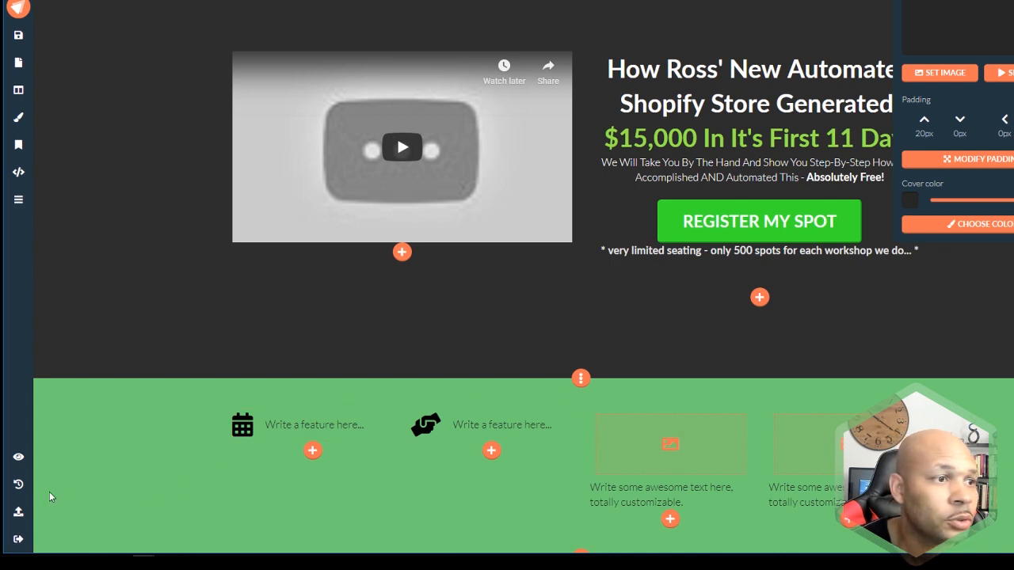
click(22, 519)
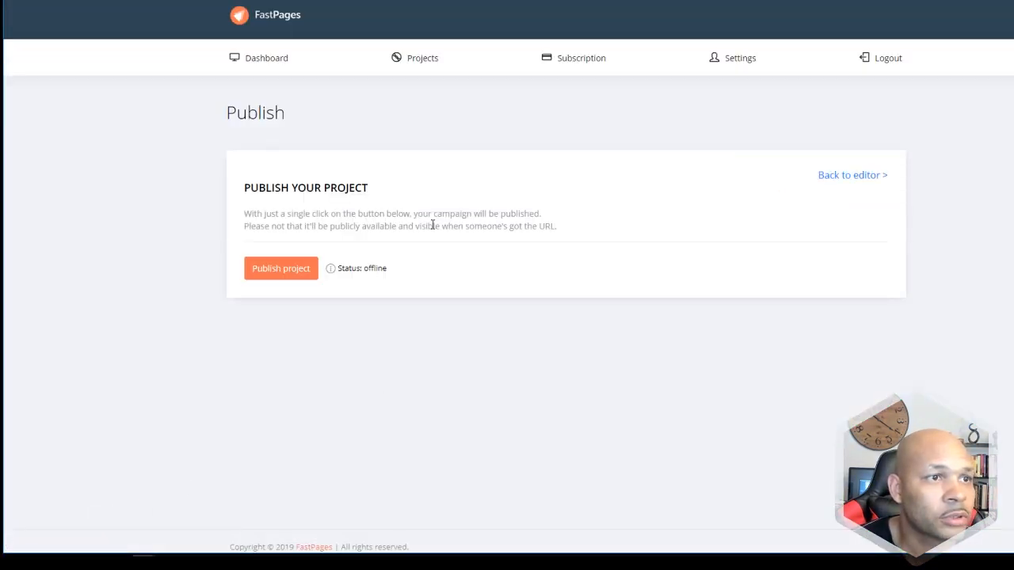
click(288, 279)
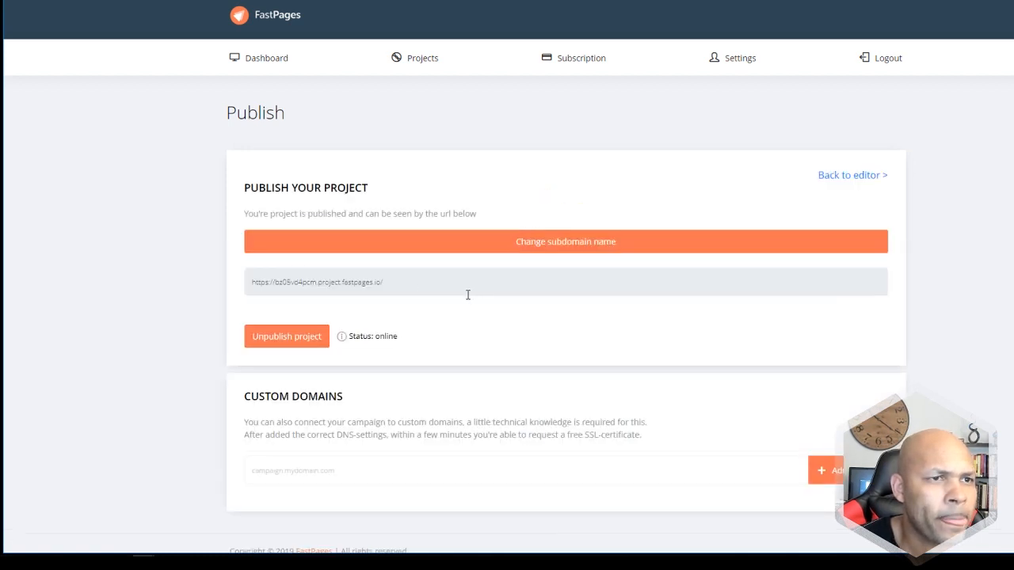
- Change the published project's subdomain name to webinar101
drag(467, 292, 221, 275)
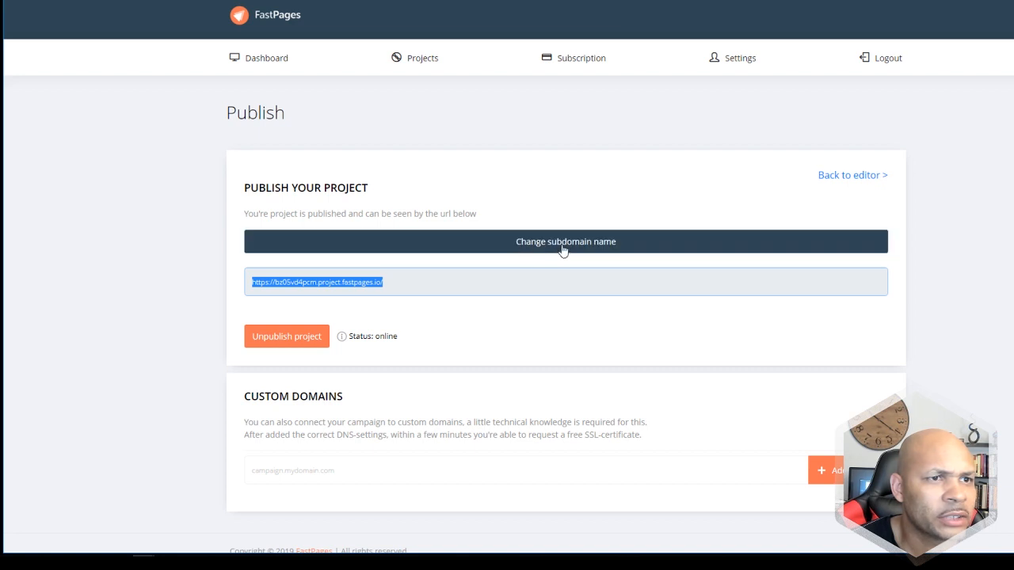
click(517, 246)
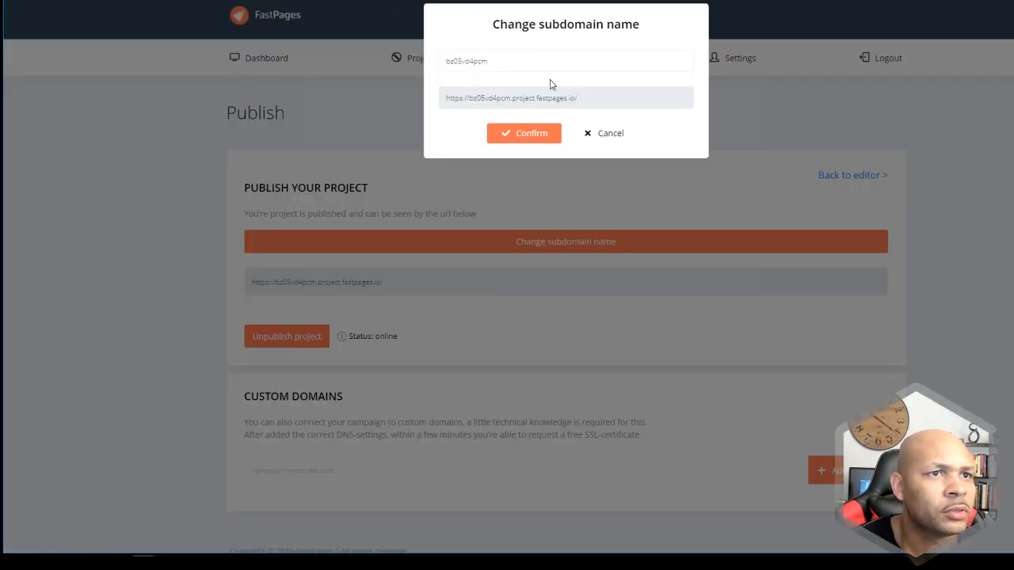
drag(547, 61, 336, 58)
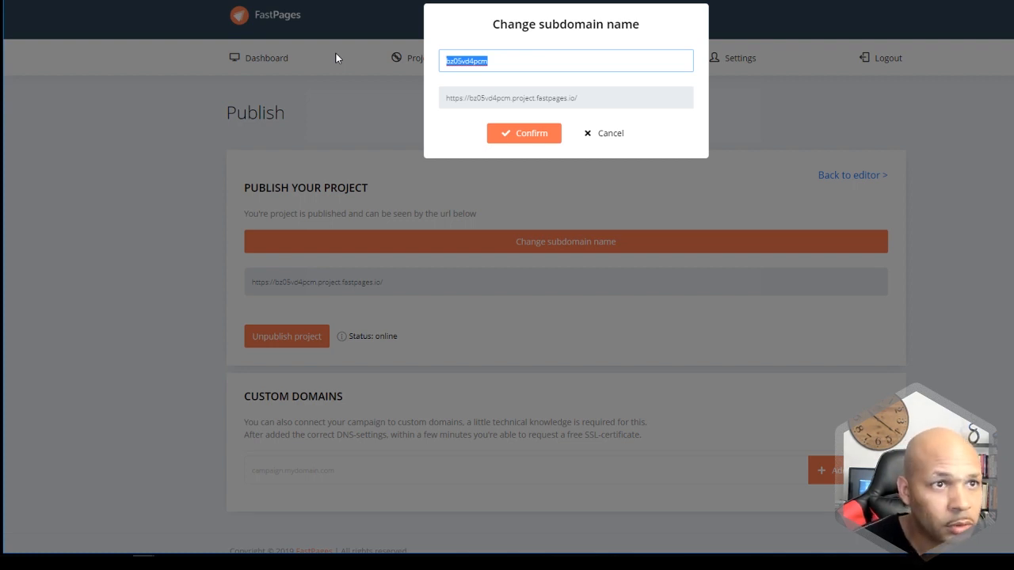
text(WEB)
key(BackSpace)
key(BackSpace)
key(BackSpace)
text(webinar101)
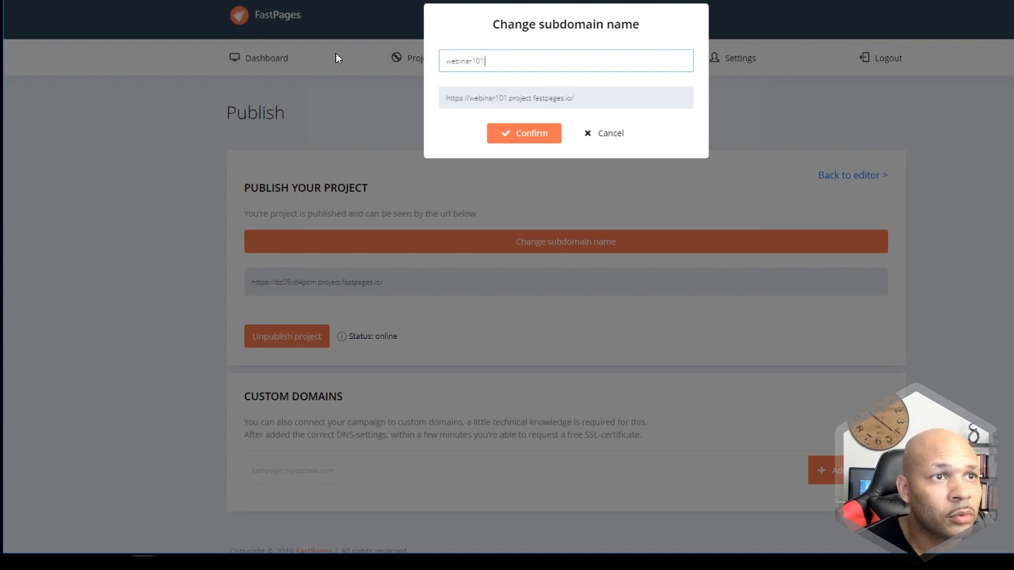
click(551, 142)
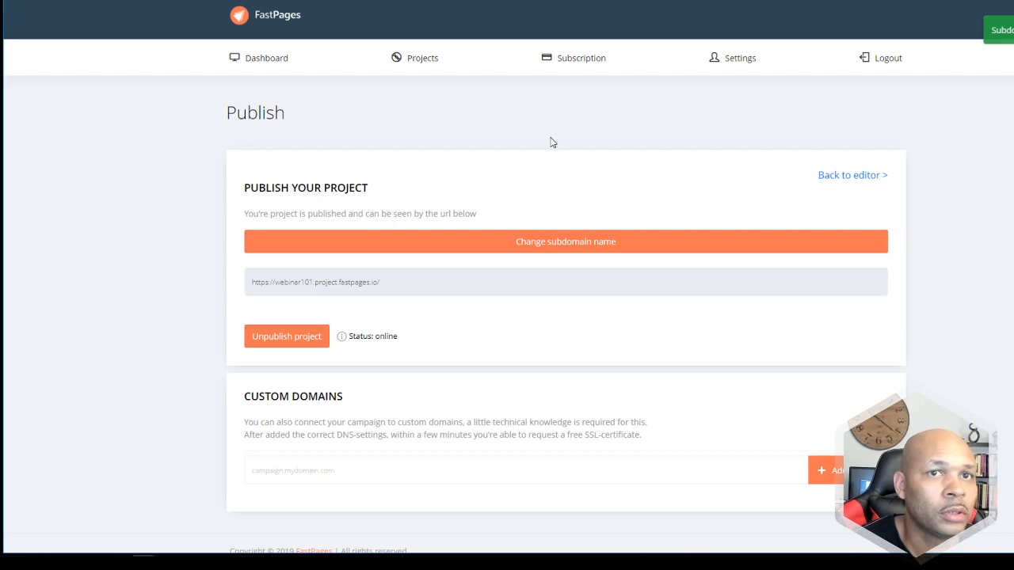
- Copy the published project's URL, open it in a new browser tab and review the live page's sections
drag(407, 281, 173, 277)
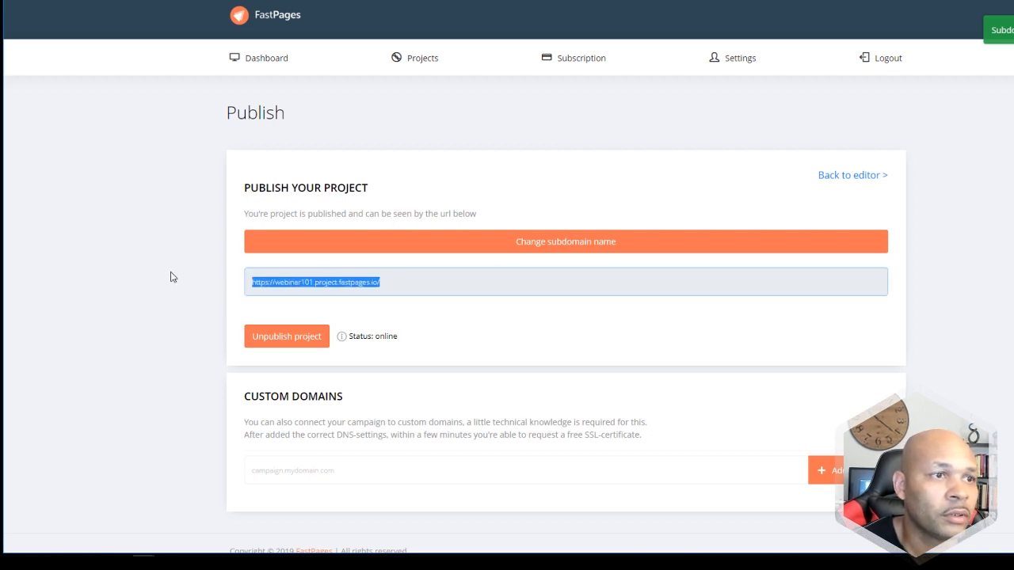
right_click(277, 282)
click(317, 290)
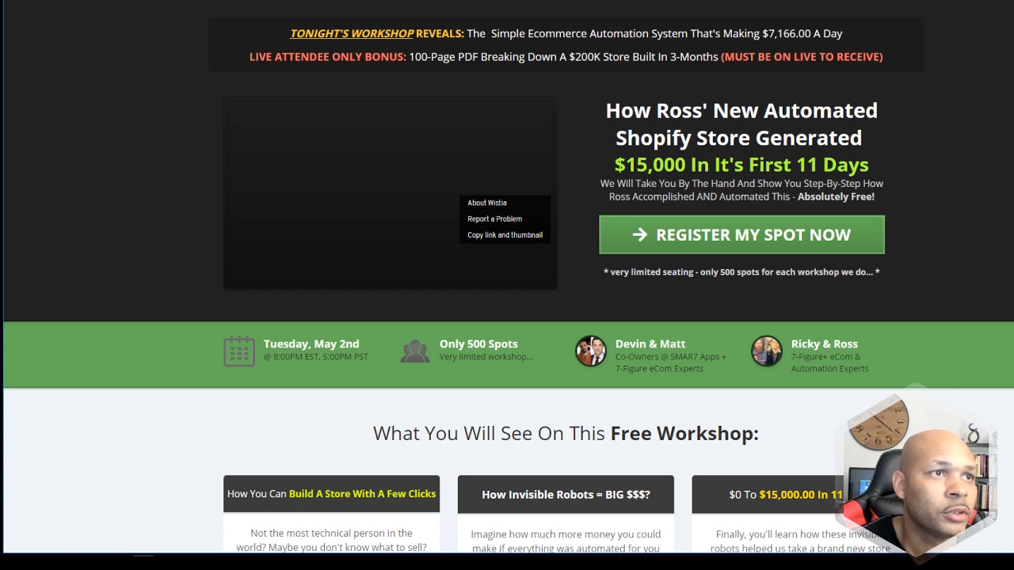
key(ctrl+t)
right_click(299, 0)
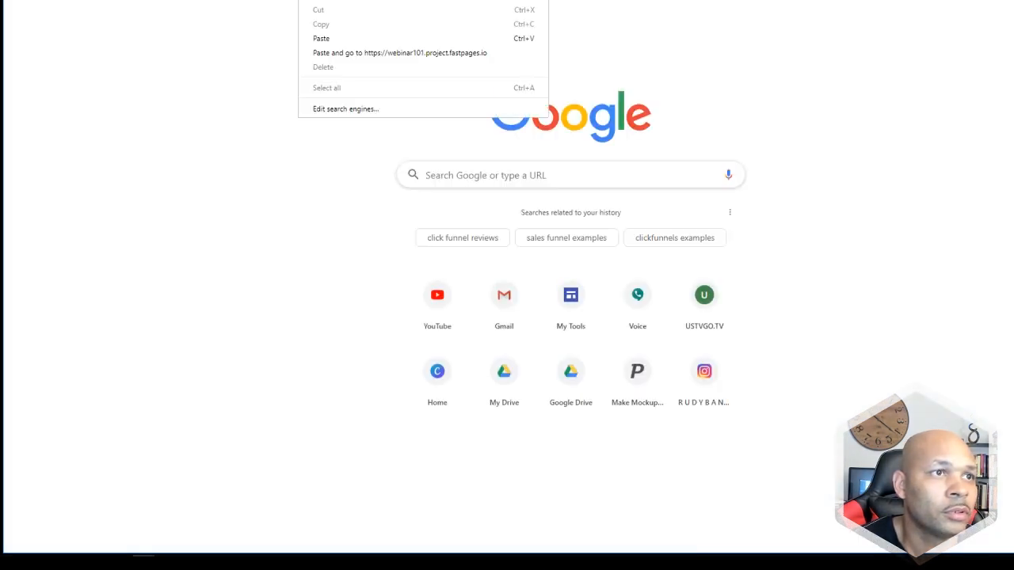
click(335, 38)
key(Return)
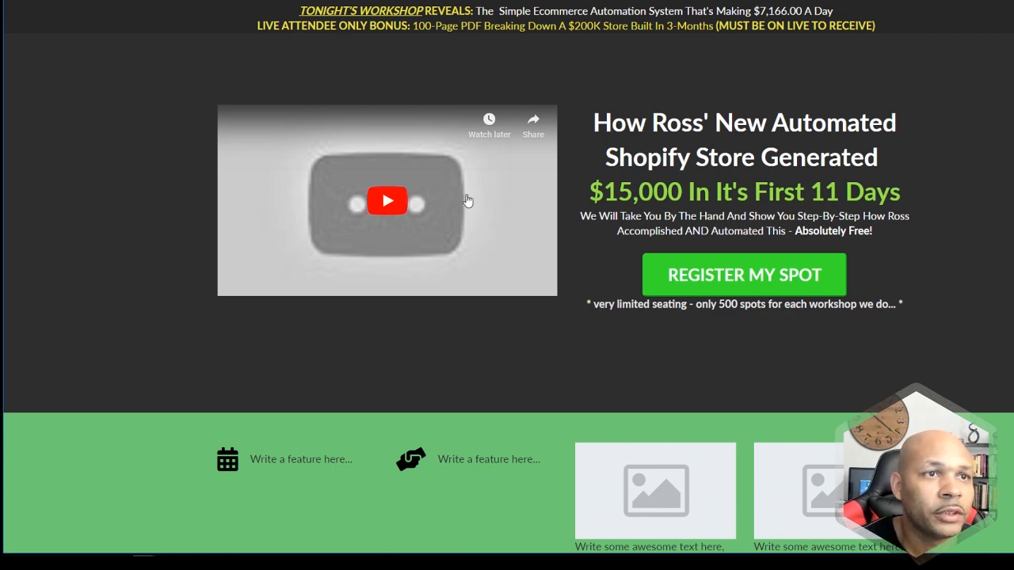
scroll(467, 169, down, 12)
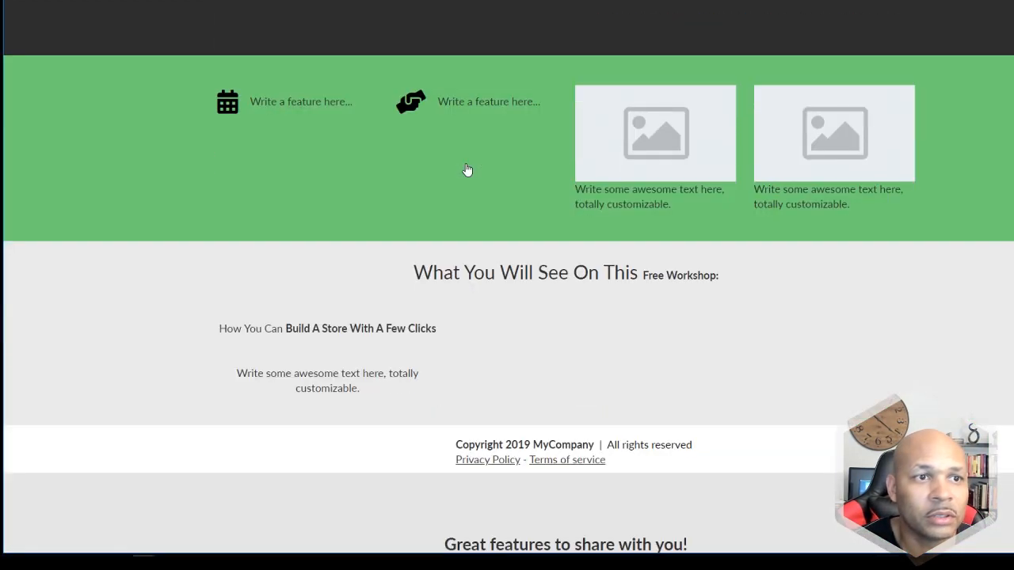
scroll(468, 170, up, 8)
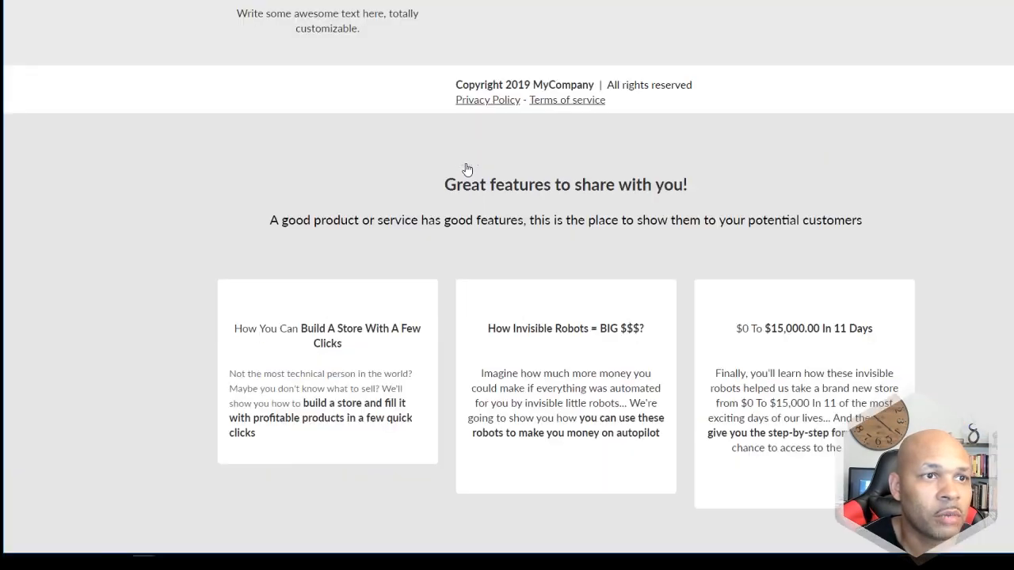
scroll(468, 169, down, 2)
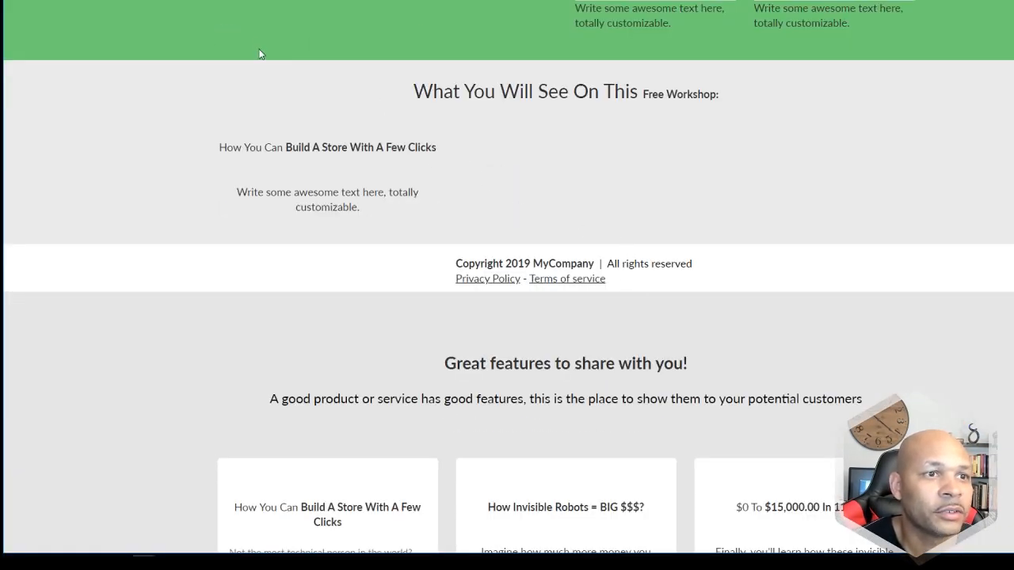
scroll(259, 53, down, 6)
scroll(275, 117, up, 5)
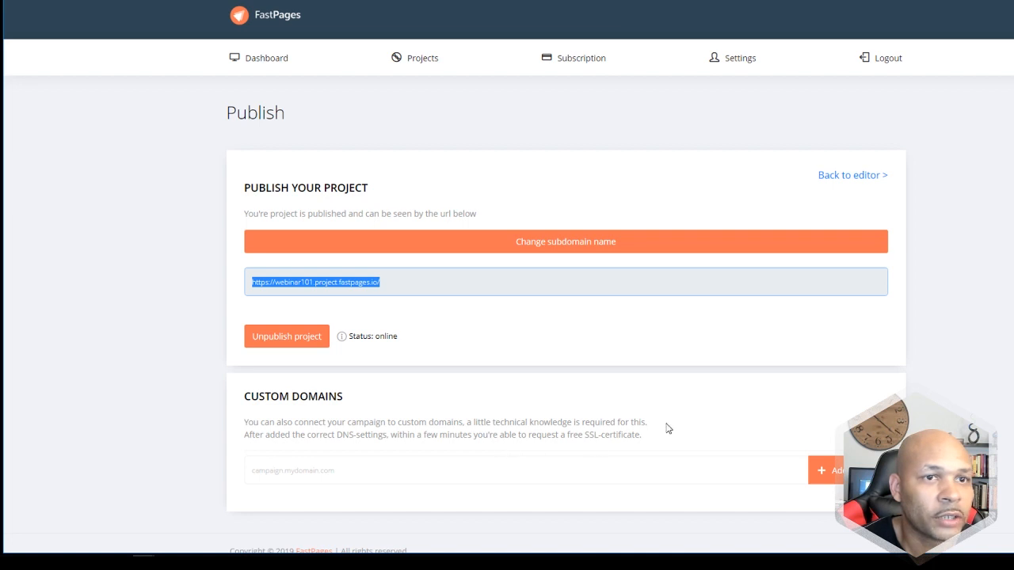
- Return to the editor and delete the "Copyright 2019 MyCompany" footer section from the page's section list
click(861, 179)
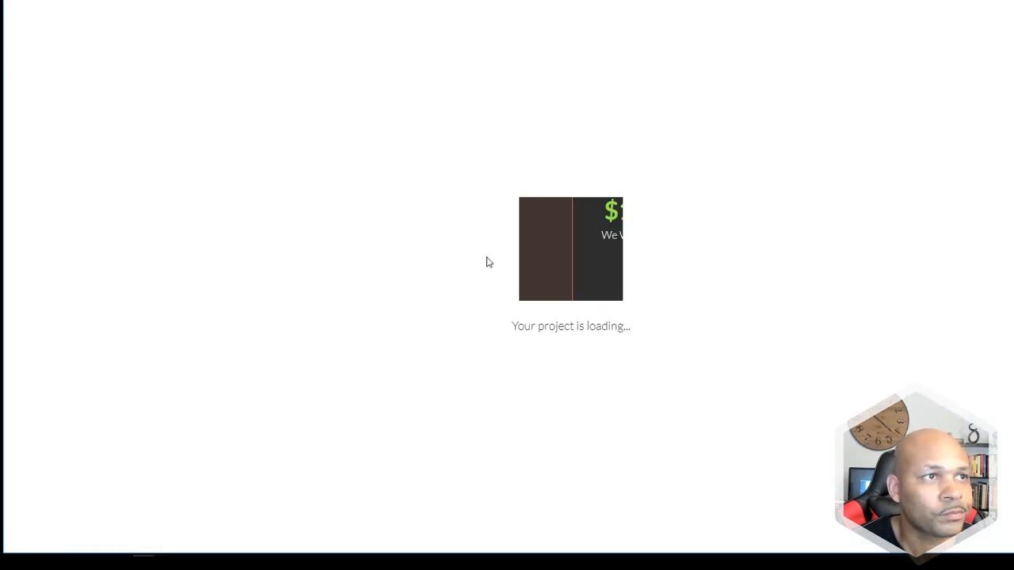
scroll(514, 324, down, 10)
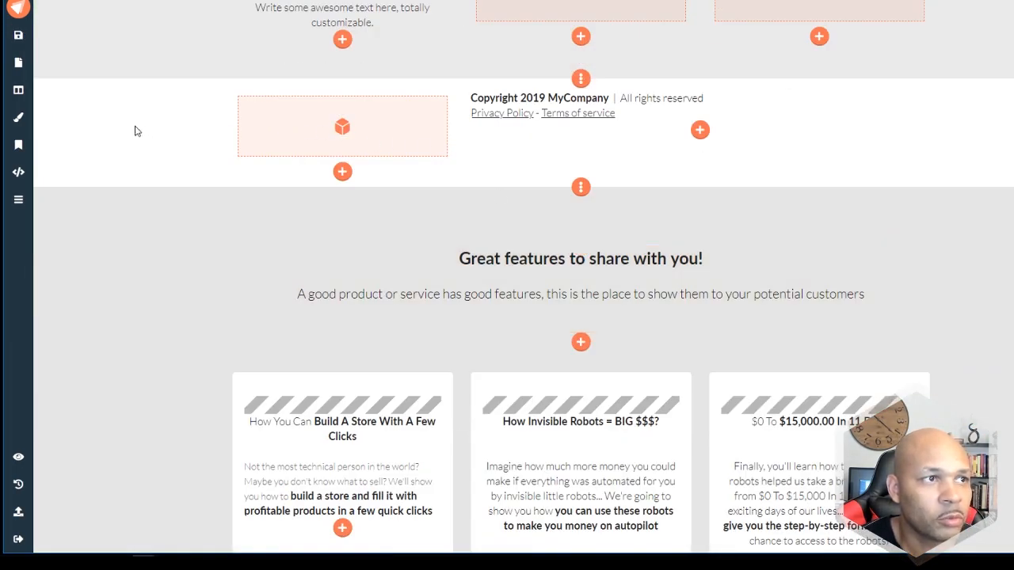
click(18, 90)
scroll(198, 154, up, 10)
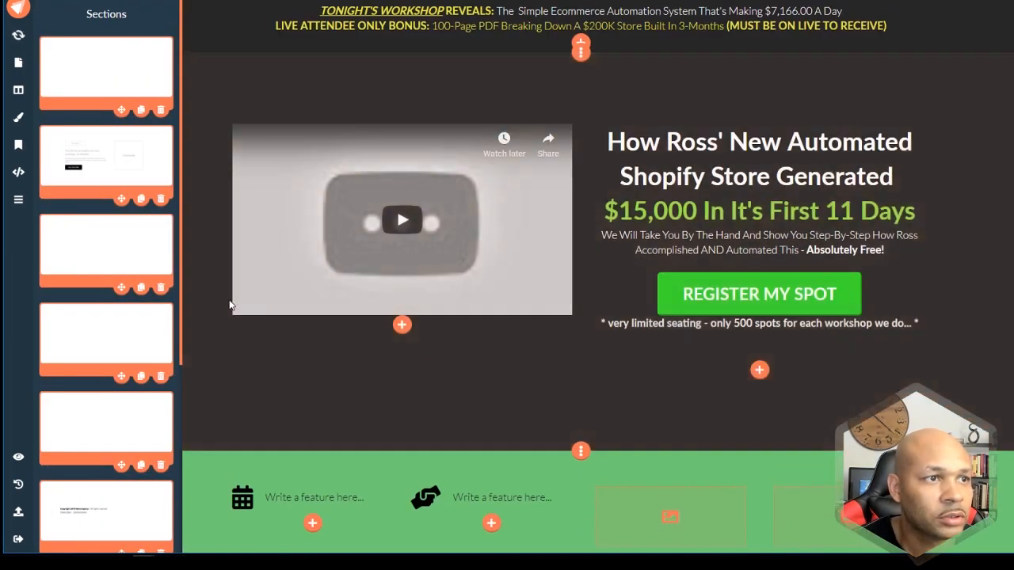
scroll(230, 309, down, 10)
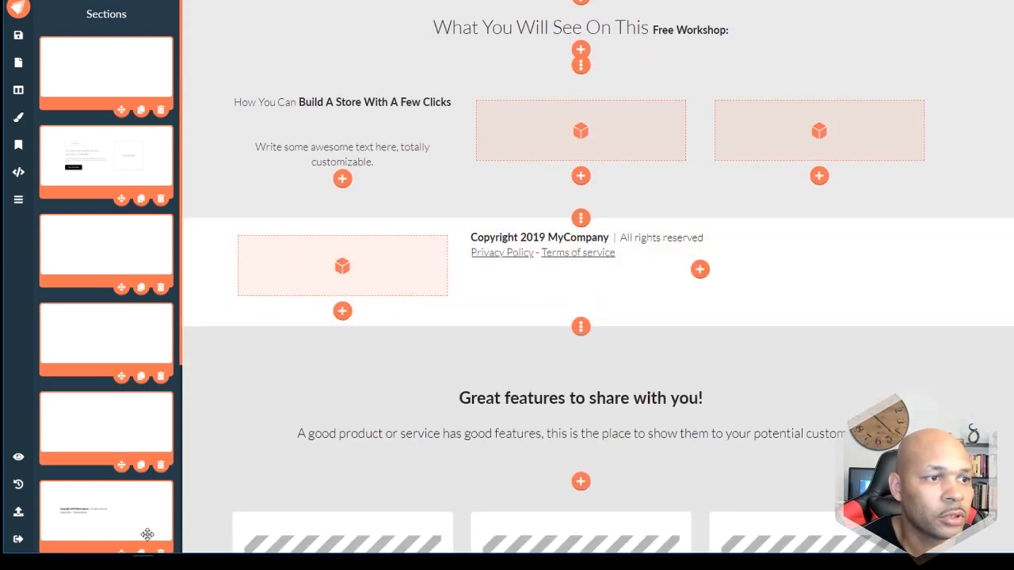
click(161, 553)
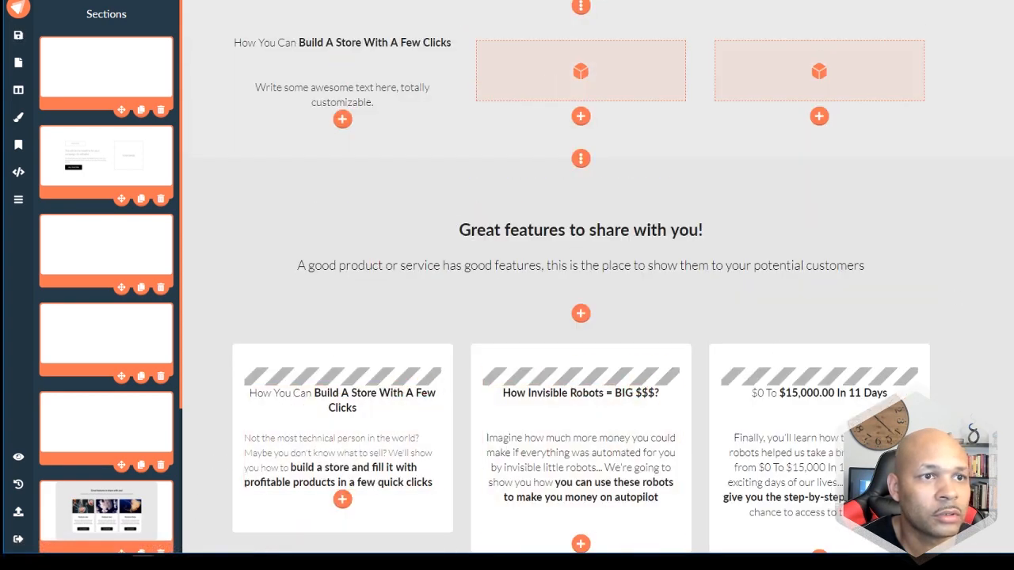
- Compare the green feature bar and workshop content sections in the editor with those on the reference page
scroll(955, 317, up, 2)
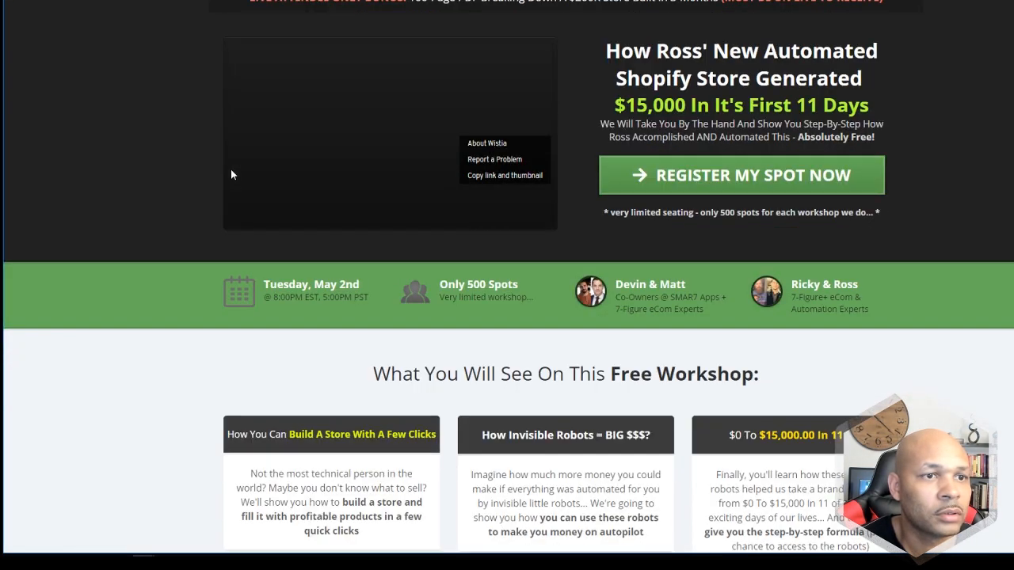
scroll(230, 169, down, 3)
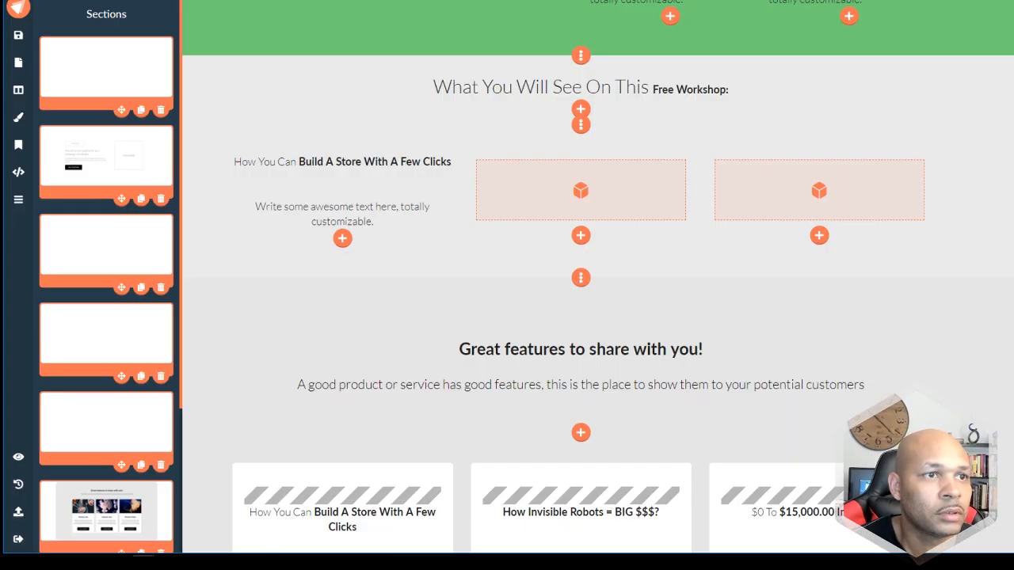
scroll(496, 235, up, 6)
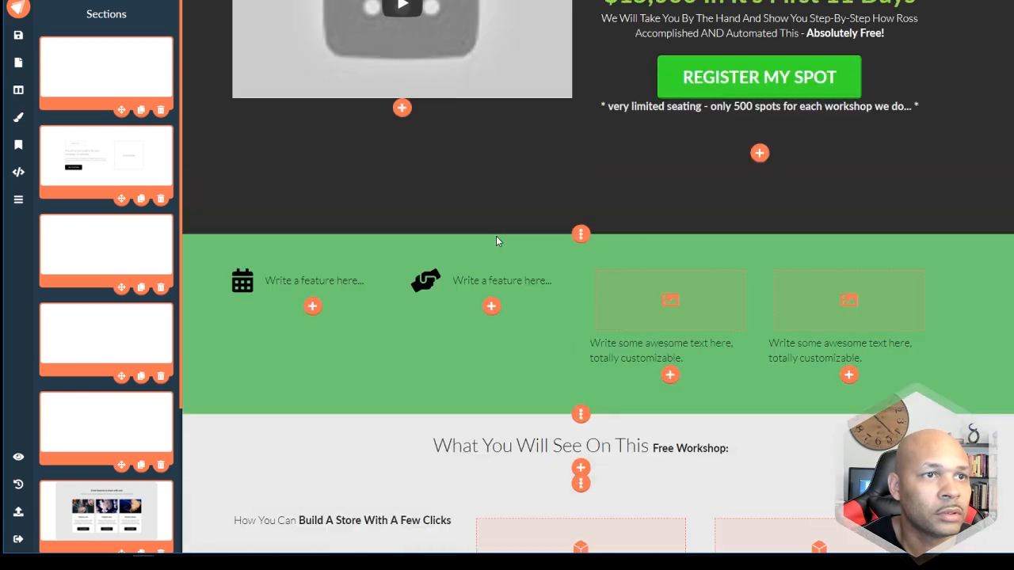
scroll(496, 240, down, 3)
scroll(496, 241, down, 2)
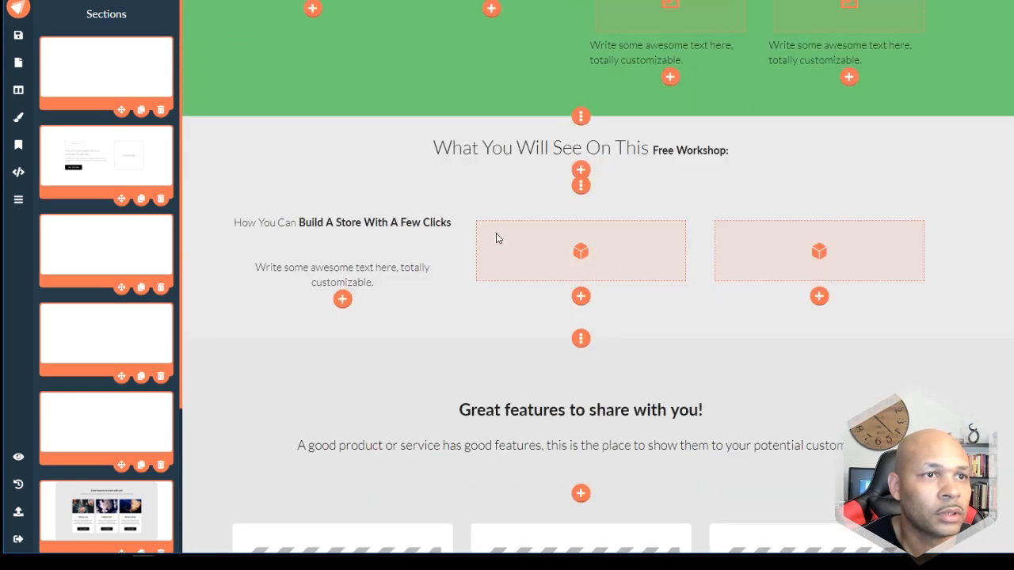
scroll(273, 136, down, 3)
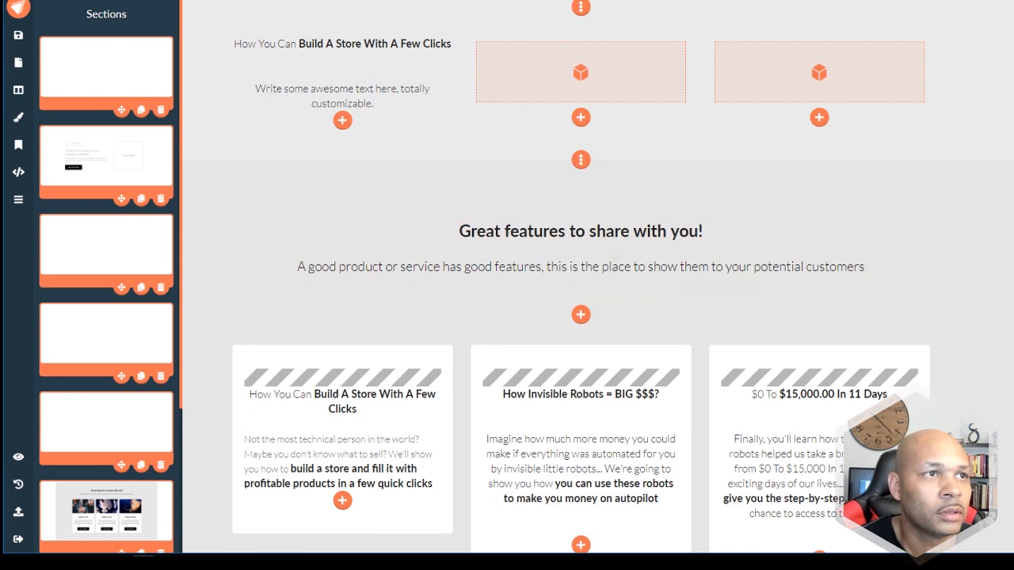
key(ctrl+Tab)
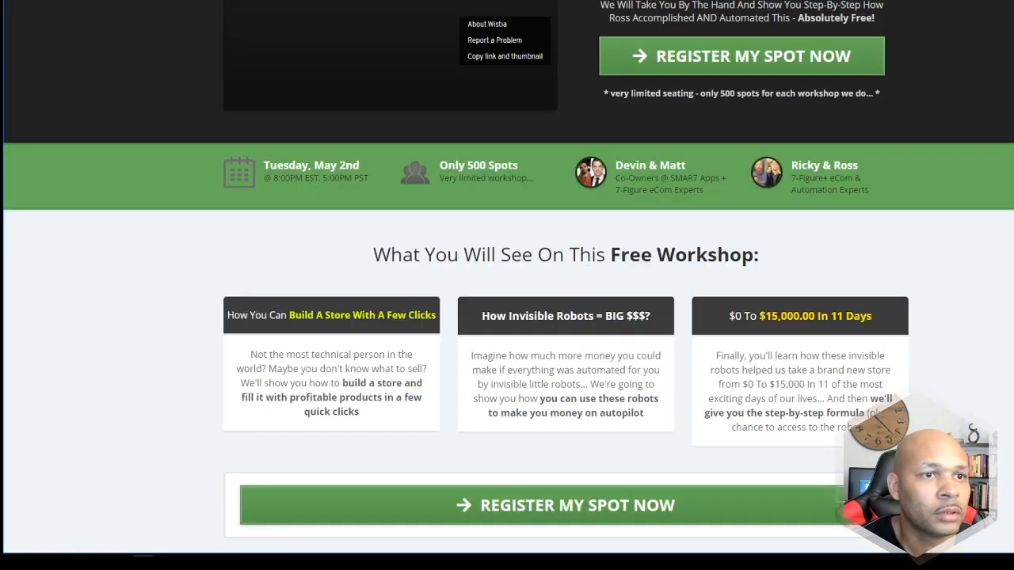
key(ctrl+Tab)
scroll(564, 275, up, 3)
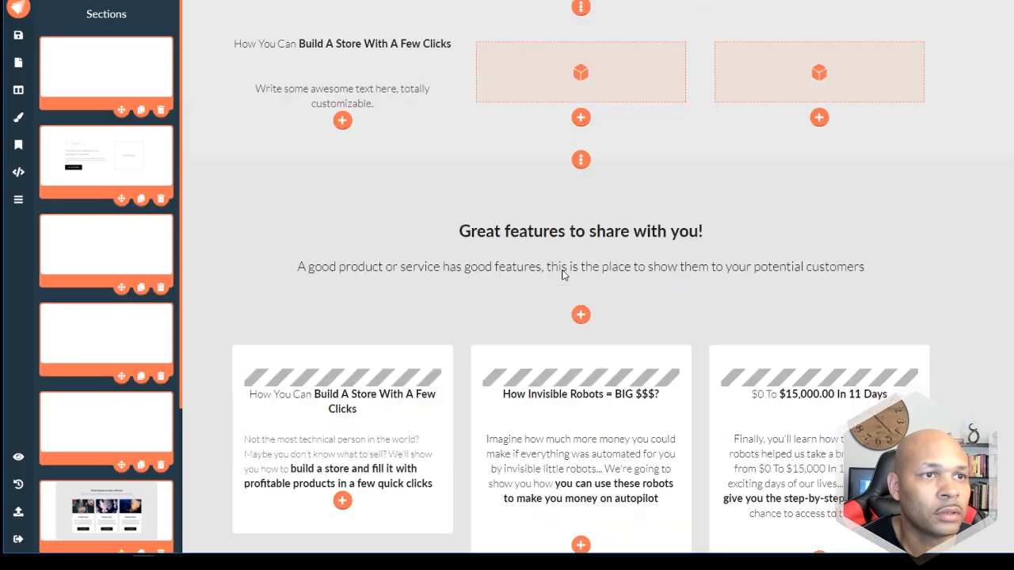
scroll(564, 275, down, 2)
scroll(564, 275, up, 2)
scroll(563, 274, down, 3)
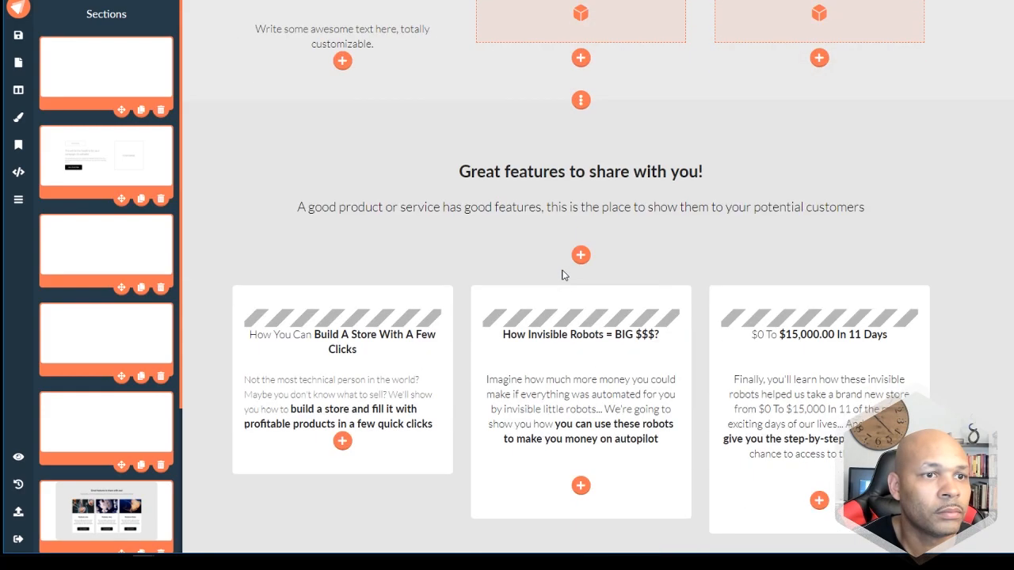
- Delete the "What You Will See On This Free Workshop" section and the unfinished three-column section beneath it
scroll(561, 272, up, 2)
scroll(609, 217, up, 2)
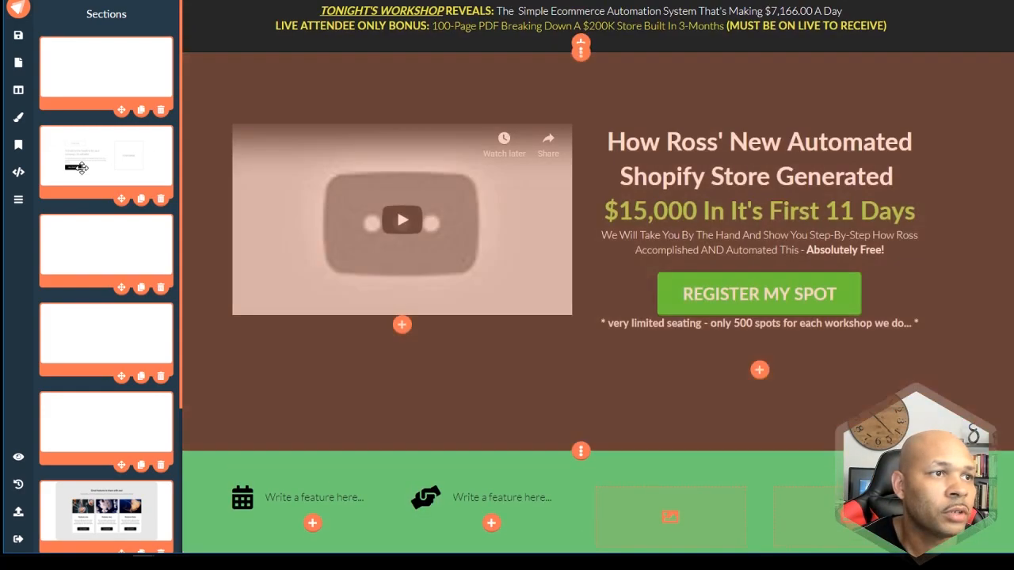
mouse_move(103, 278)
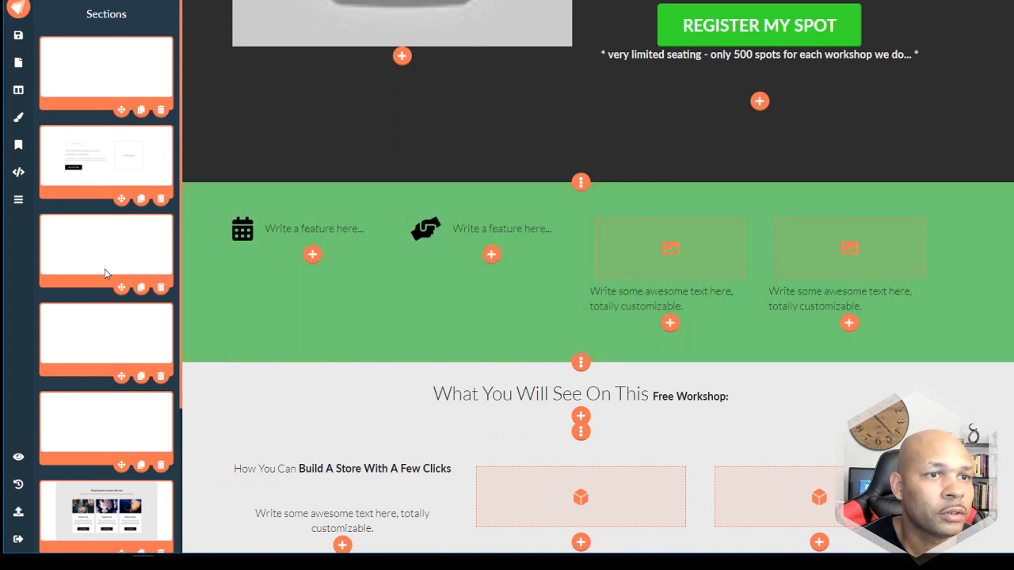
mouse_move(107, 332)
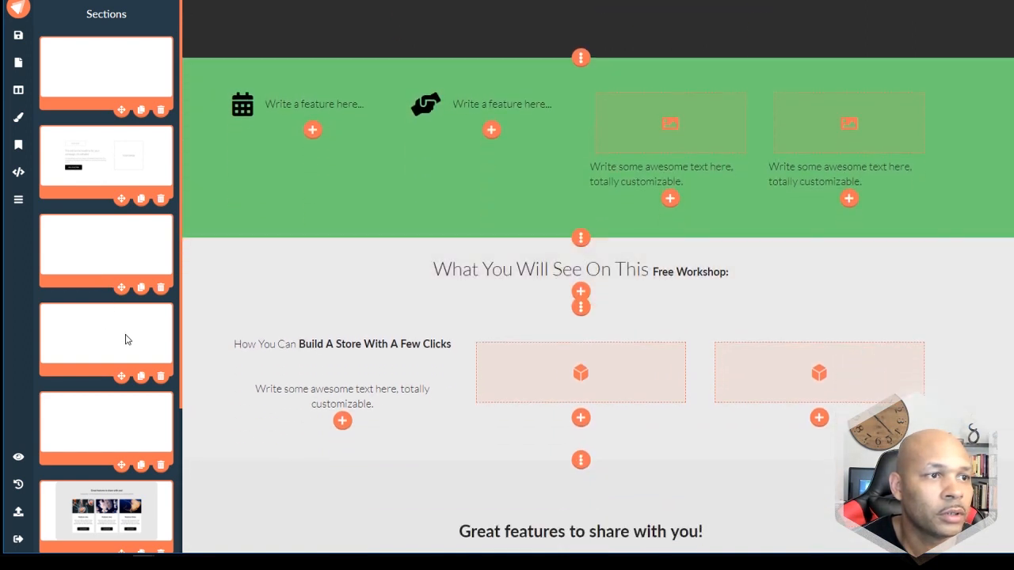
click(160, 377)
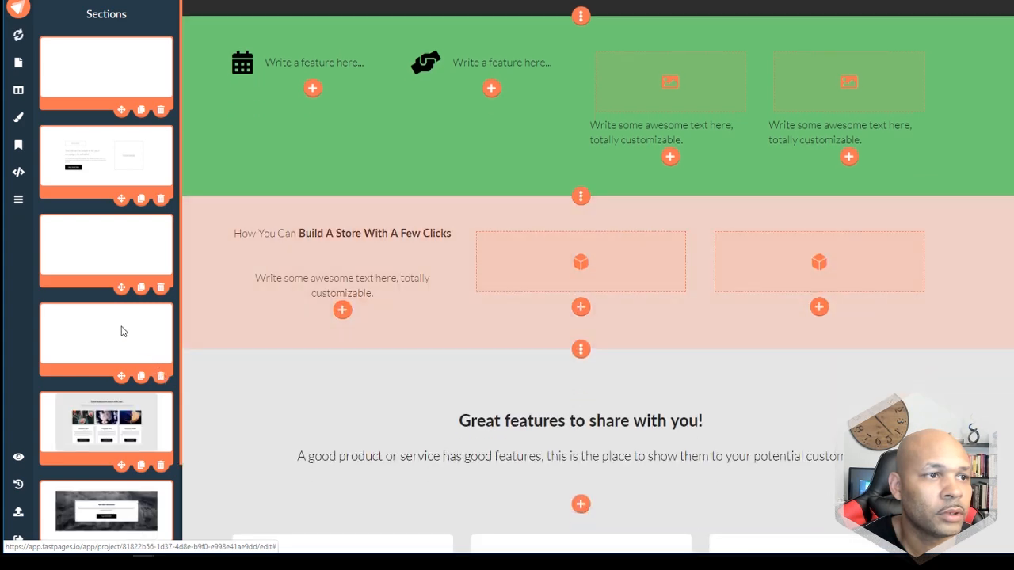
click(160, 377)
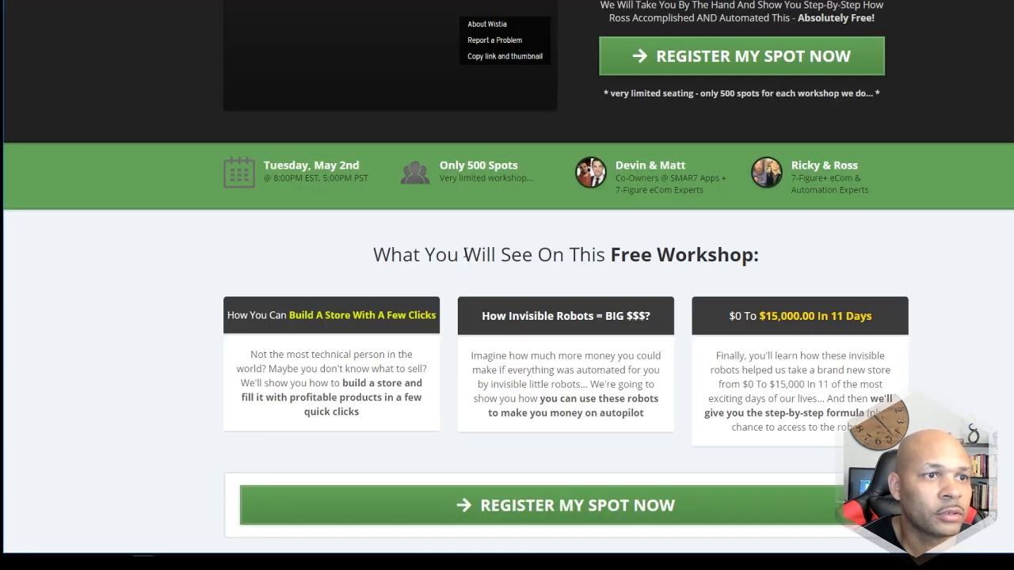
- Replace the "Great features to share with you!" heading with the reference page's copied "What You Will See On This Free Workshop:" heading
triple_click(466, 253)
right_click(466, 252)
click(483, 257)
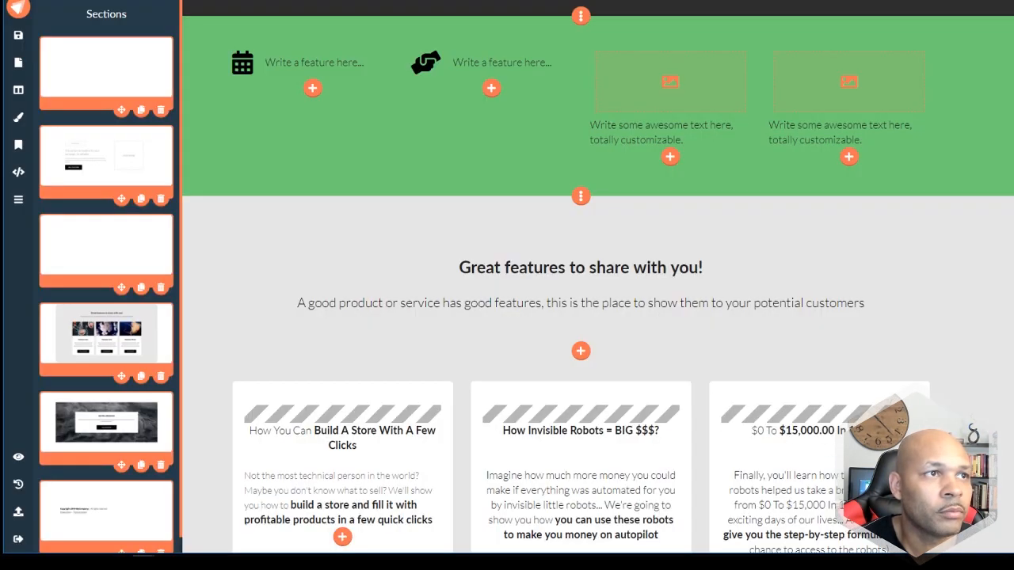
triple_click(527, 266)
right_click(529, 270)
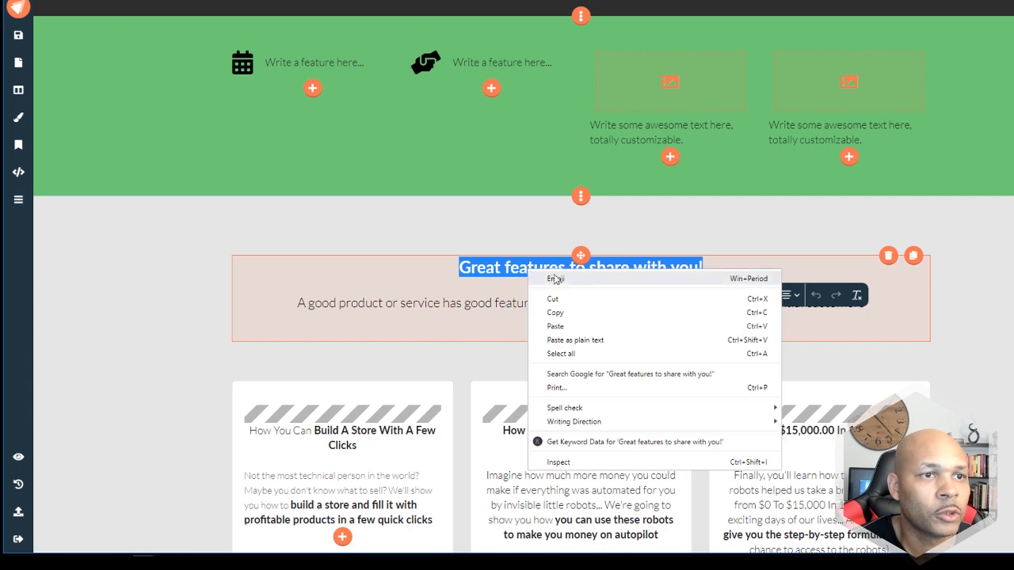
click(558, 325)
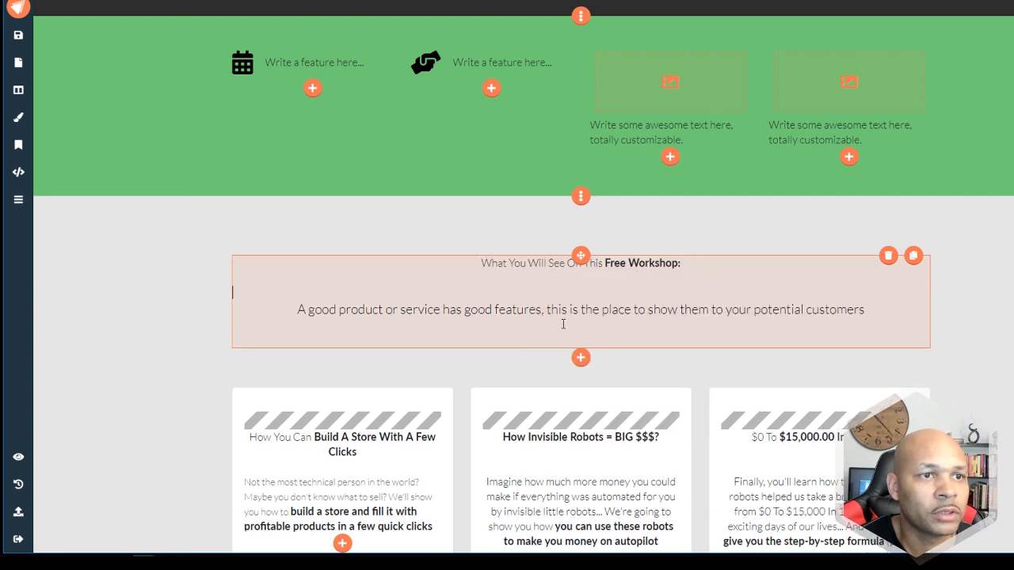
- Set the font size of the "What You Will See On This Free Workshop:" heading to Big and compare it with the reference page
triple_click(640, 263)
click(614, 288)
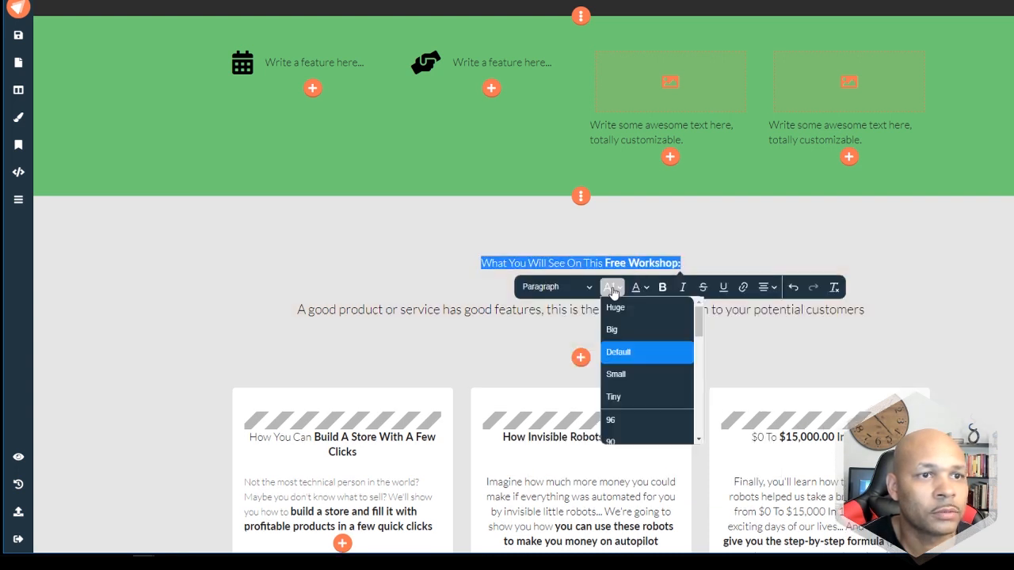
click(616, 329)
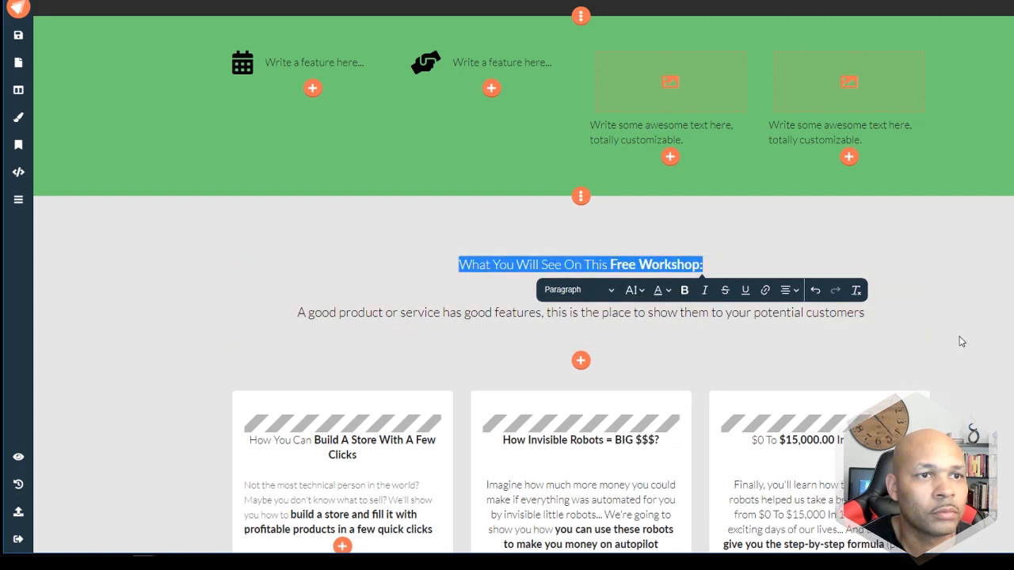
key(ctrl+Tab)
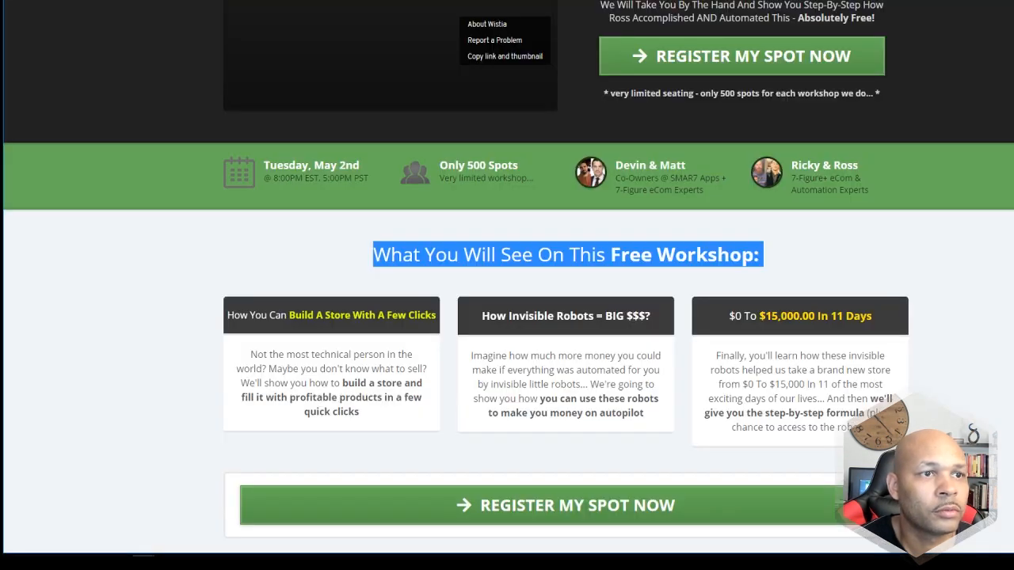
key(ctrl+Tab)
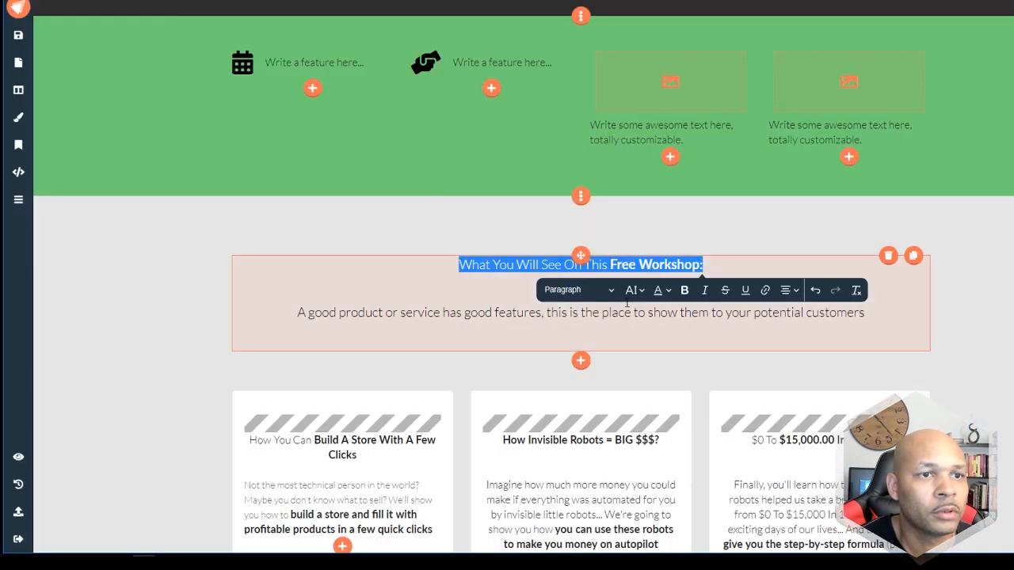
- Try the Heading 1 style on the "What You Will See On This Free Workshop:" text and settle on Heading 2
click(633, 291)
click(574, 290)
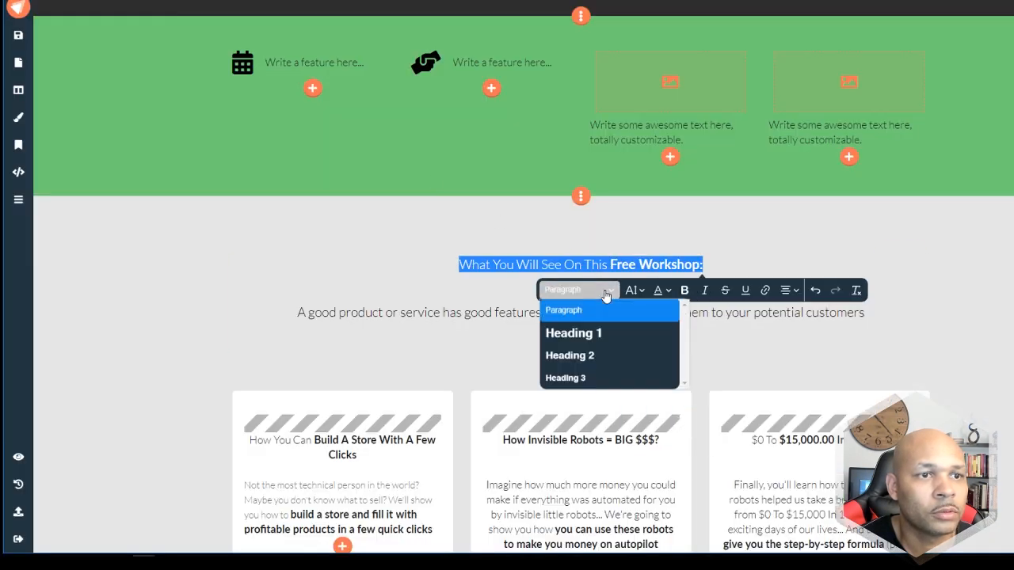
click(595, 333)
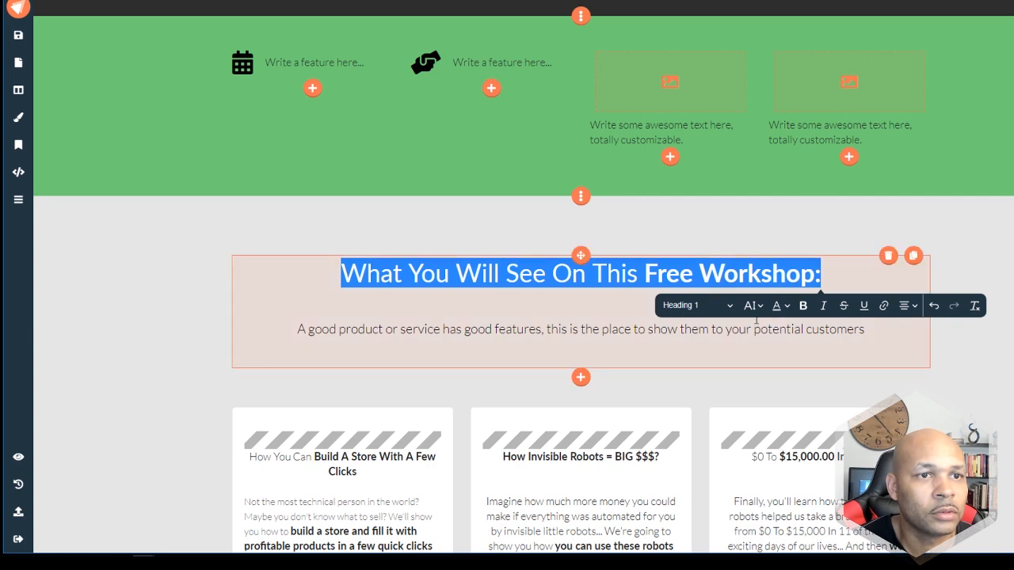
click(691, 305)
click(688, 371)
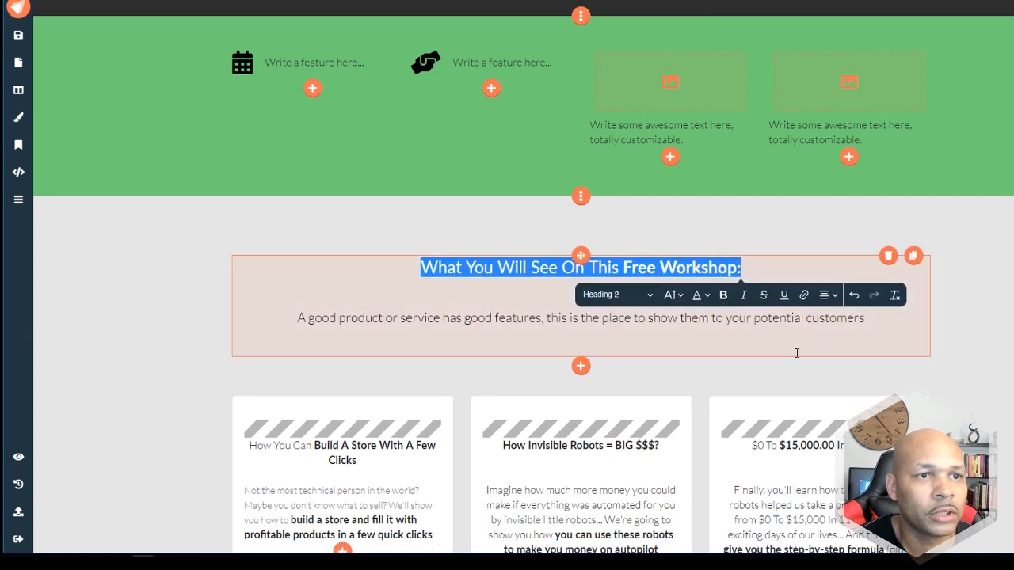
click(964, 339)
triple_click(420, 317)
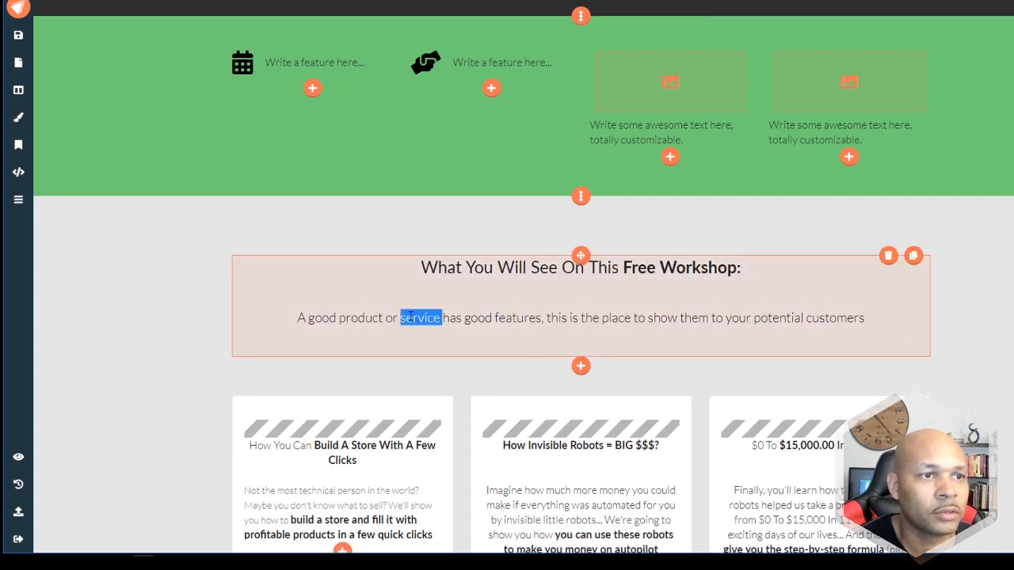
click(965, 279)
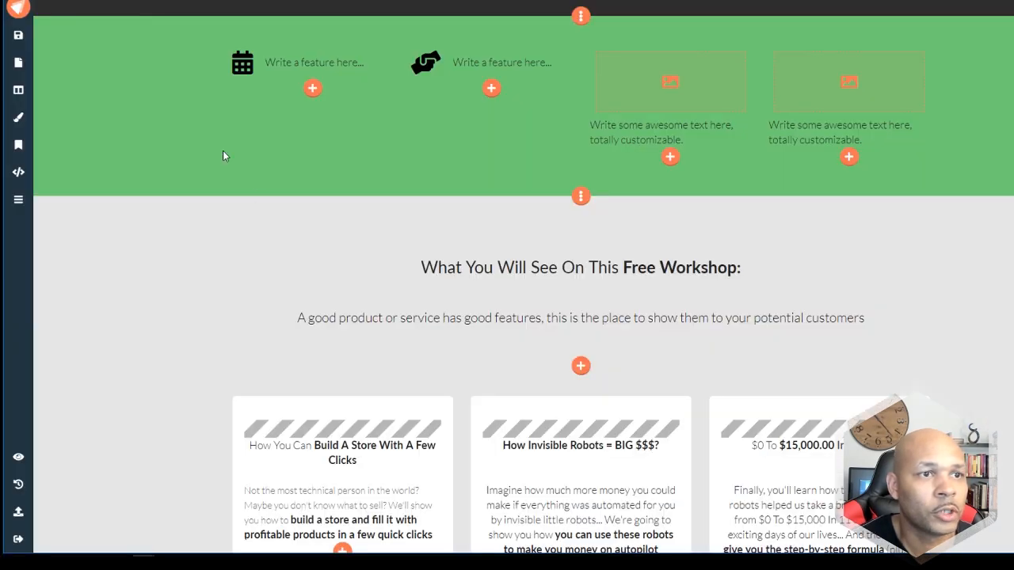
- Publish the updated project and review the live page from the header down to the footer
scroll(238, 190, down, 6)
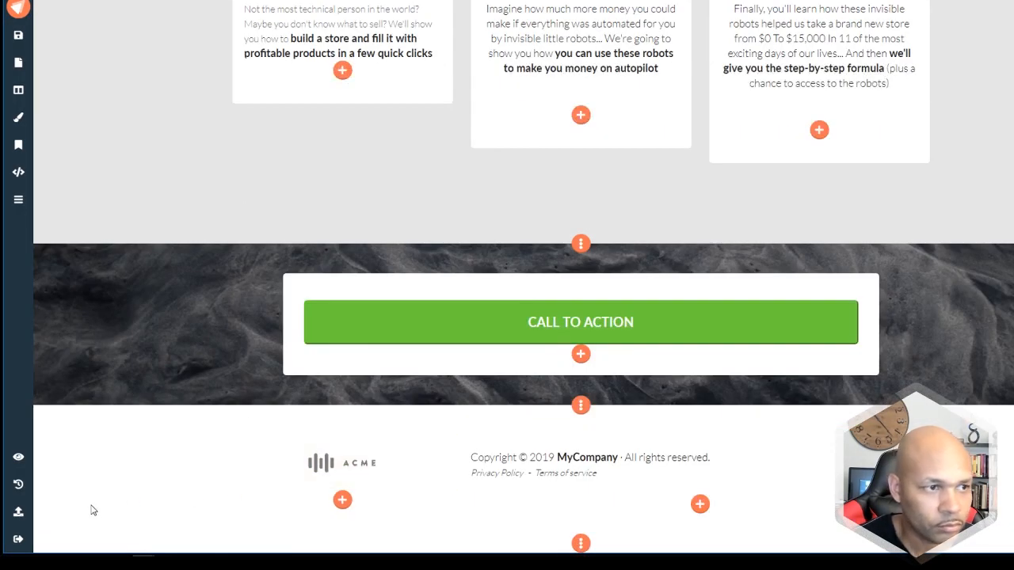
click(41, 514)
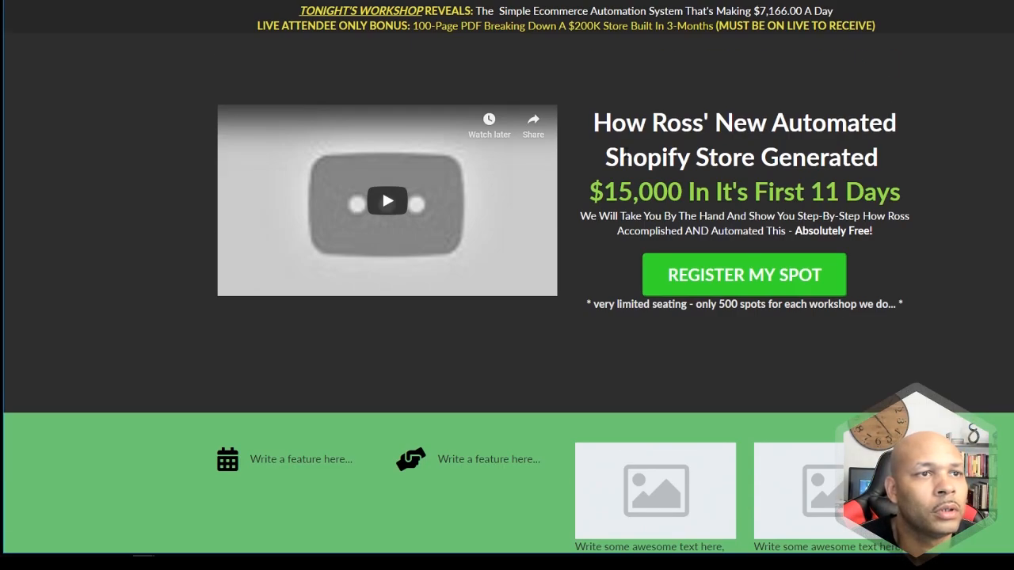
scroll(624, 158, down, 9)
scroll(625, 158, down, 1)
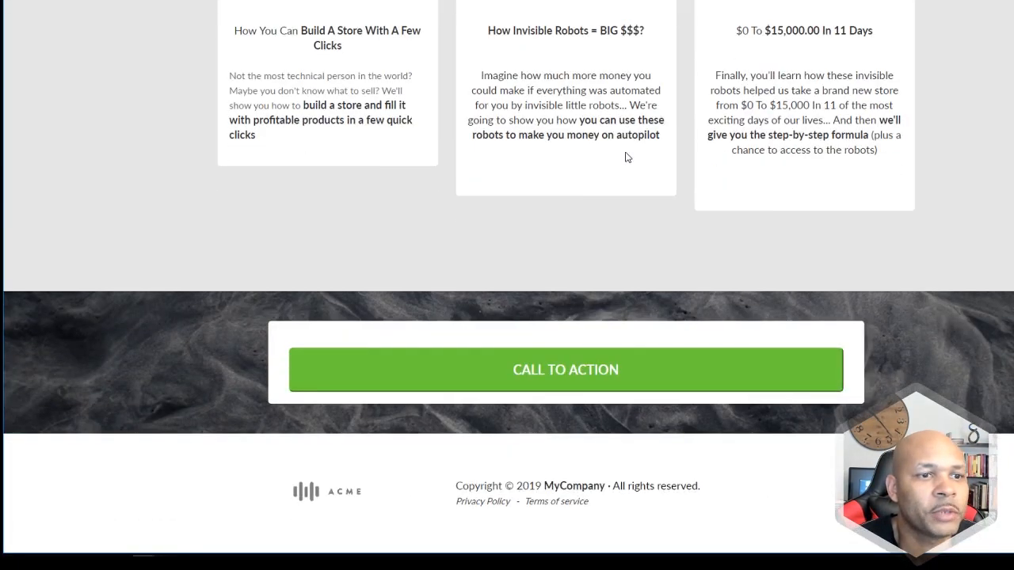
scroll(624, 158, up, 10)
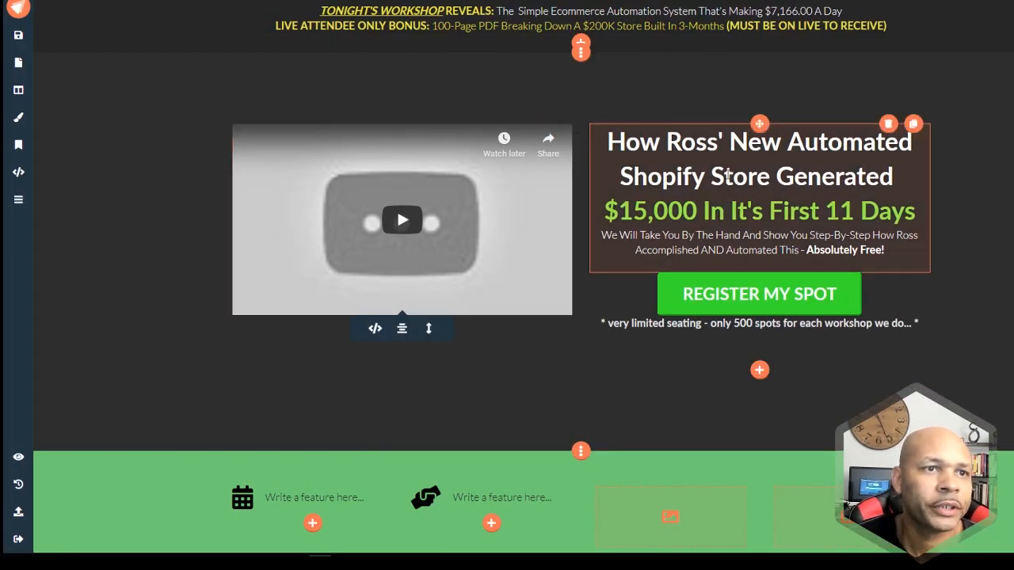
- Paste the copied ClickFunnels video link into the placeholder video beside the registration headline and apply it
click(376, 329)
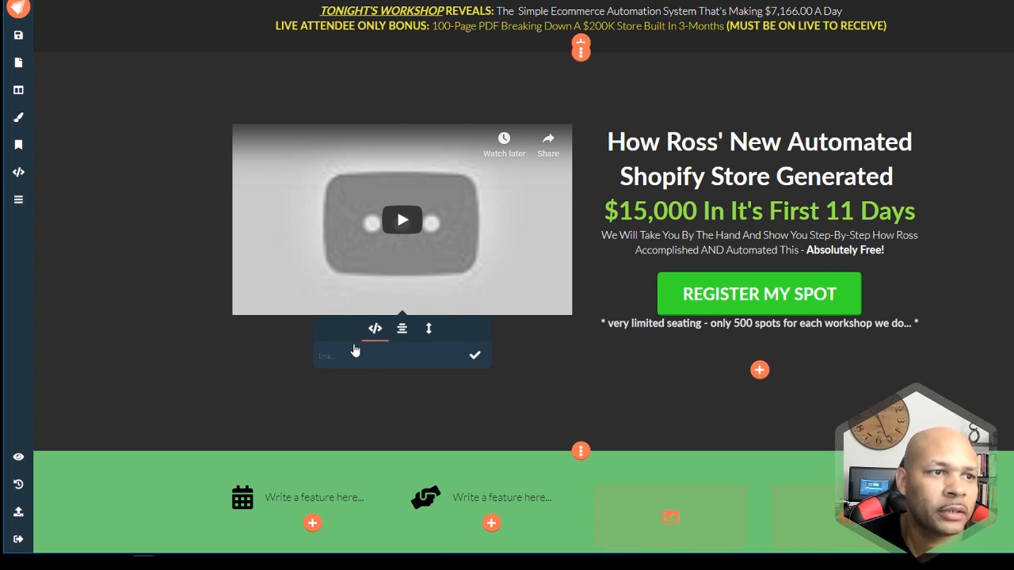
click(360, 354)
right_click(360, 355)
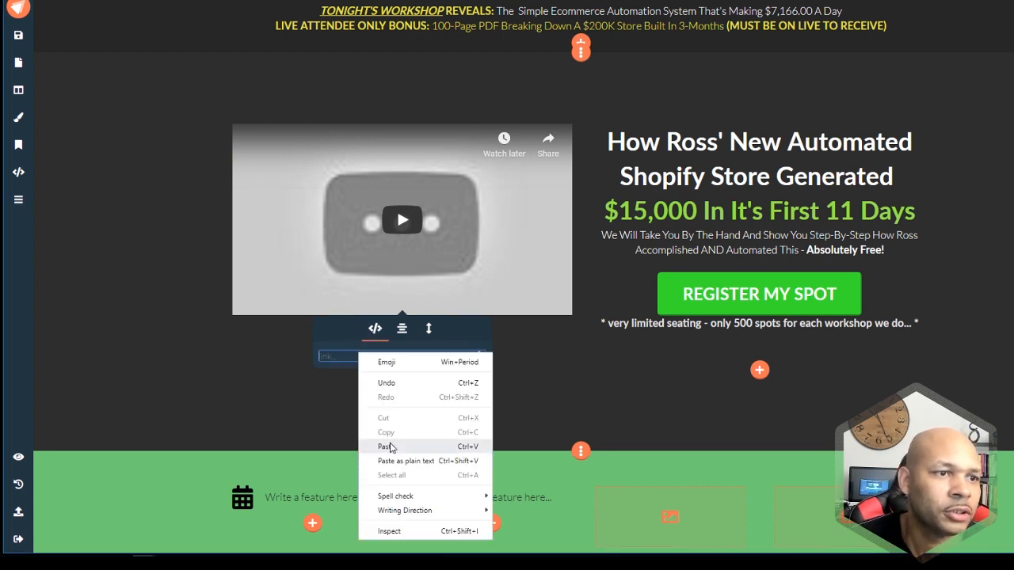
click(393, 442)
click(475, 357)
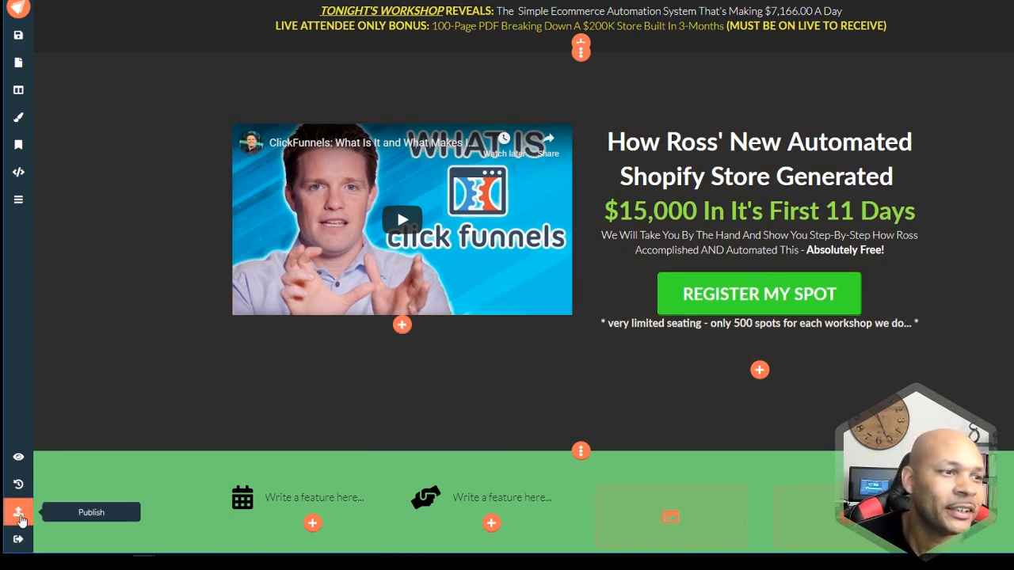
- Publish the project with the new video and look over the reference page's upper sections
click(19, 515)
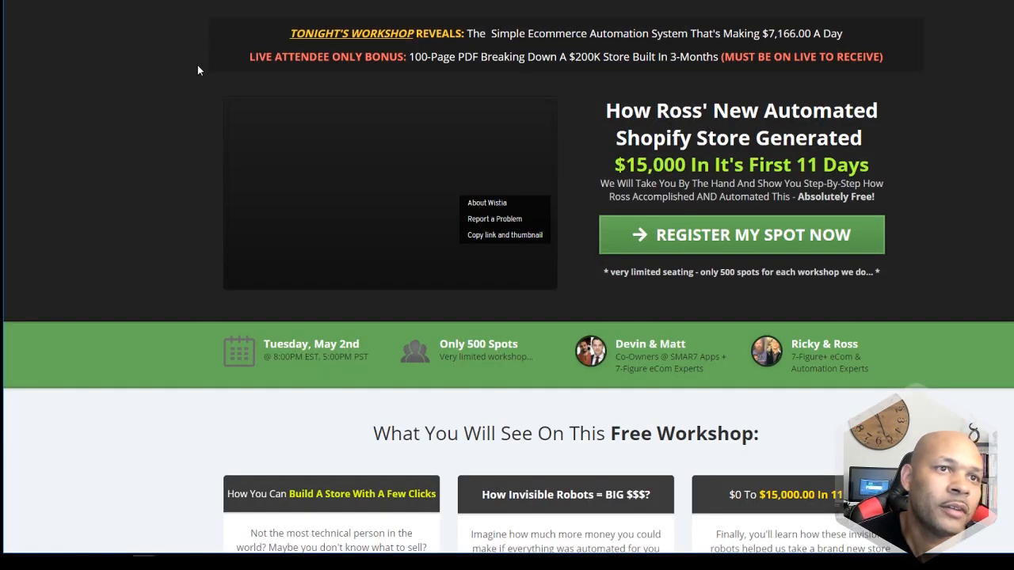
scroll(198, 67, down, 3)
scroll(198, 67, up, 3)
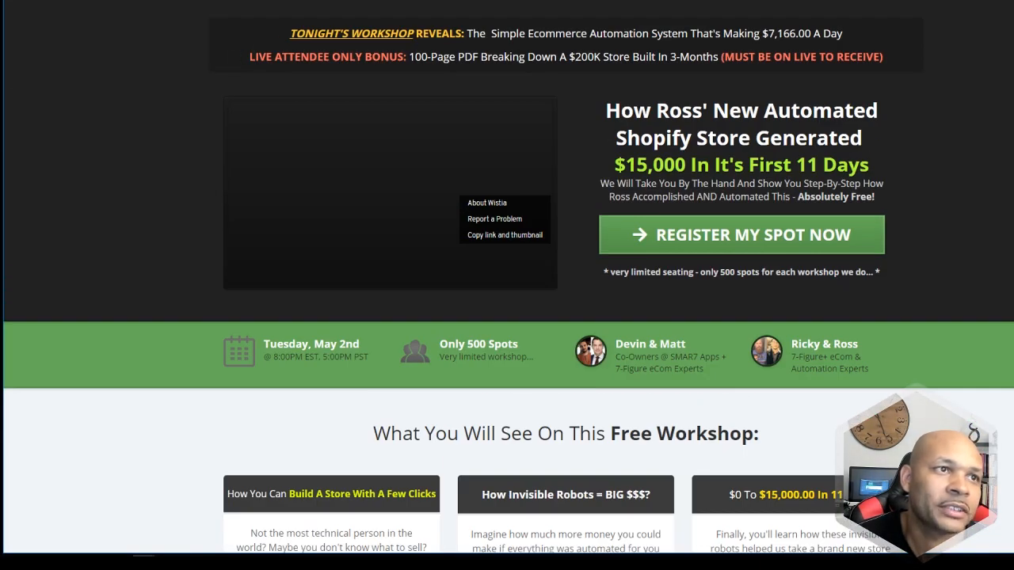